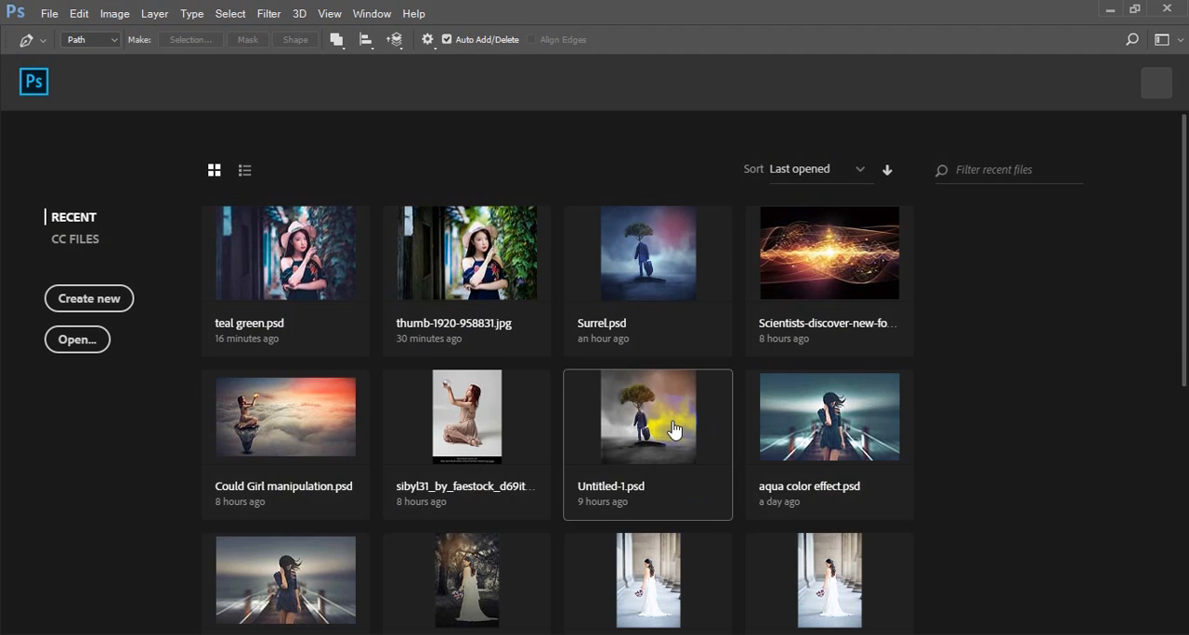
{"action": "scroll", "coordinate": [676, 429], "scroll_direction": "down", "scroll_amount": 5}
{"action": "scroll", "coordinate": [362, 346], "scroll_direction": "up", "scroll_amount": 5}
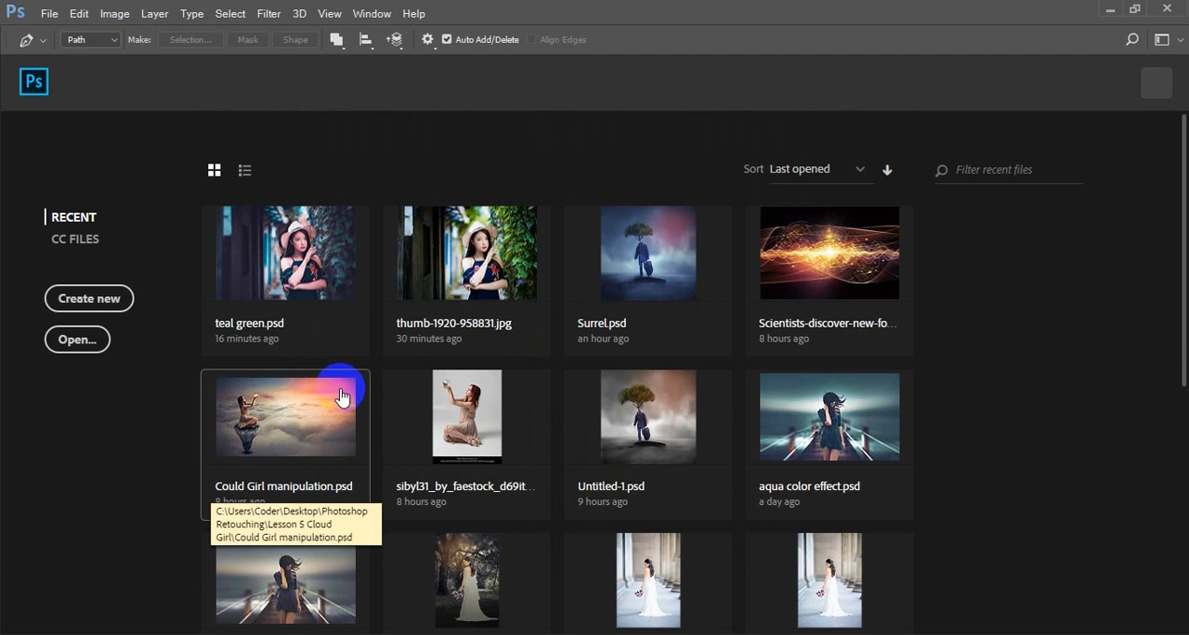
Create a new document from the recent custom preset of 2560 x 1440 px at 300 ppi
{"action": "left_click", "coordinate": [49, 13]}
{"action": "left_click", "coordinate": [56, 32]}
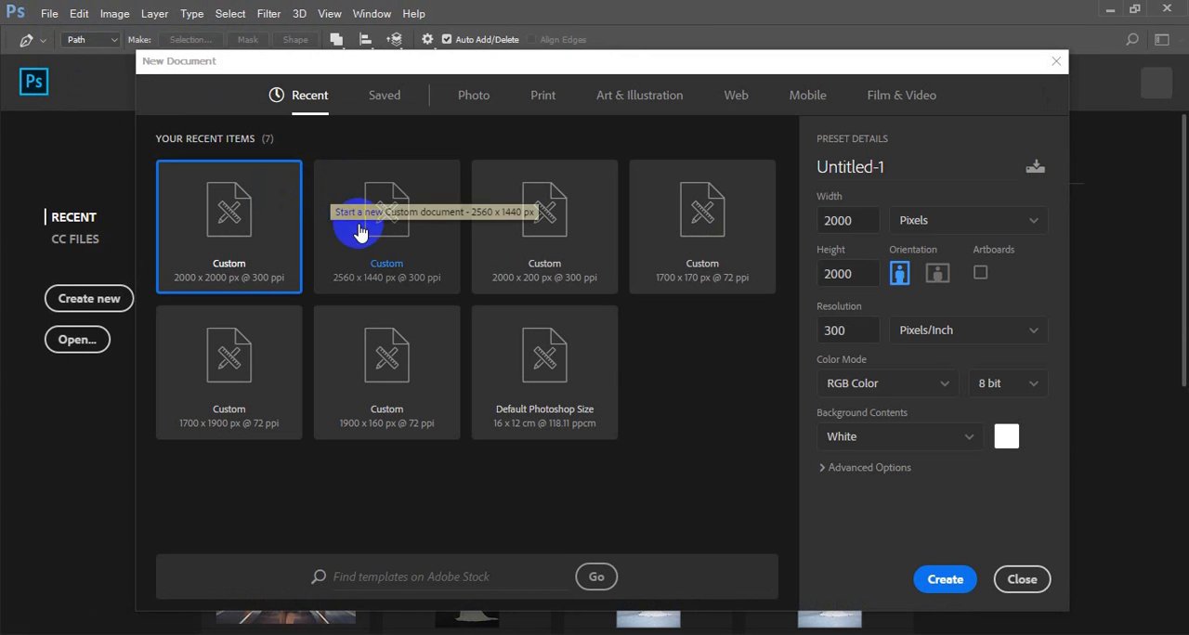
{"action": "left_click", "coordinate": [387, 240]}
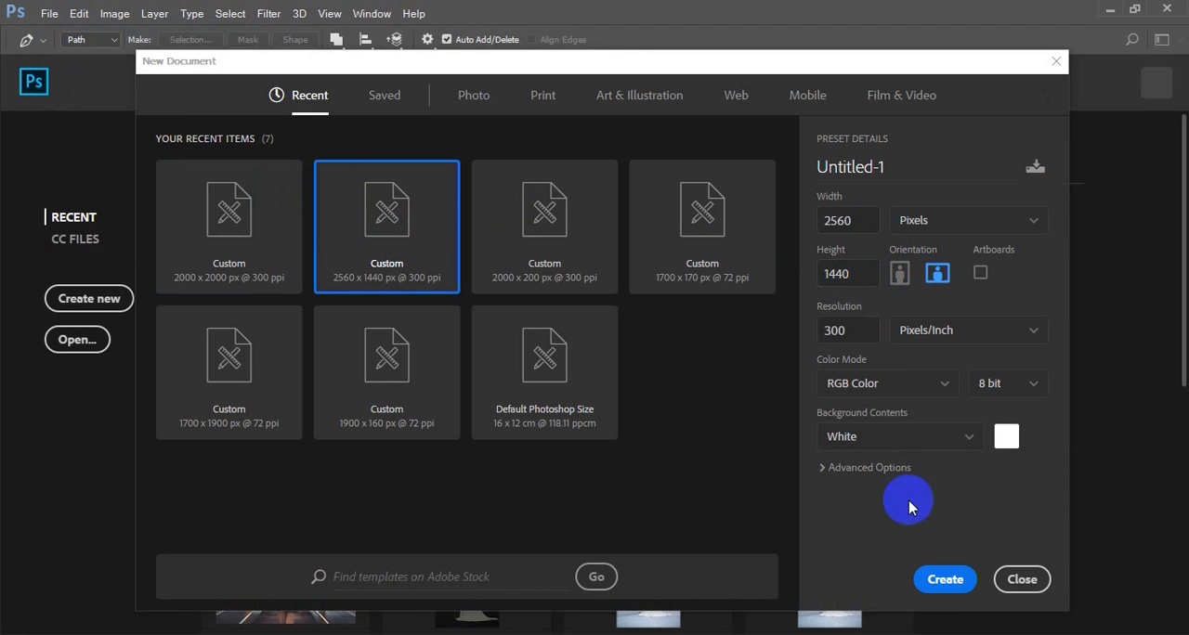
{"action": "left_click", "coordinate": [943, 580]}
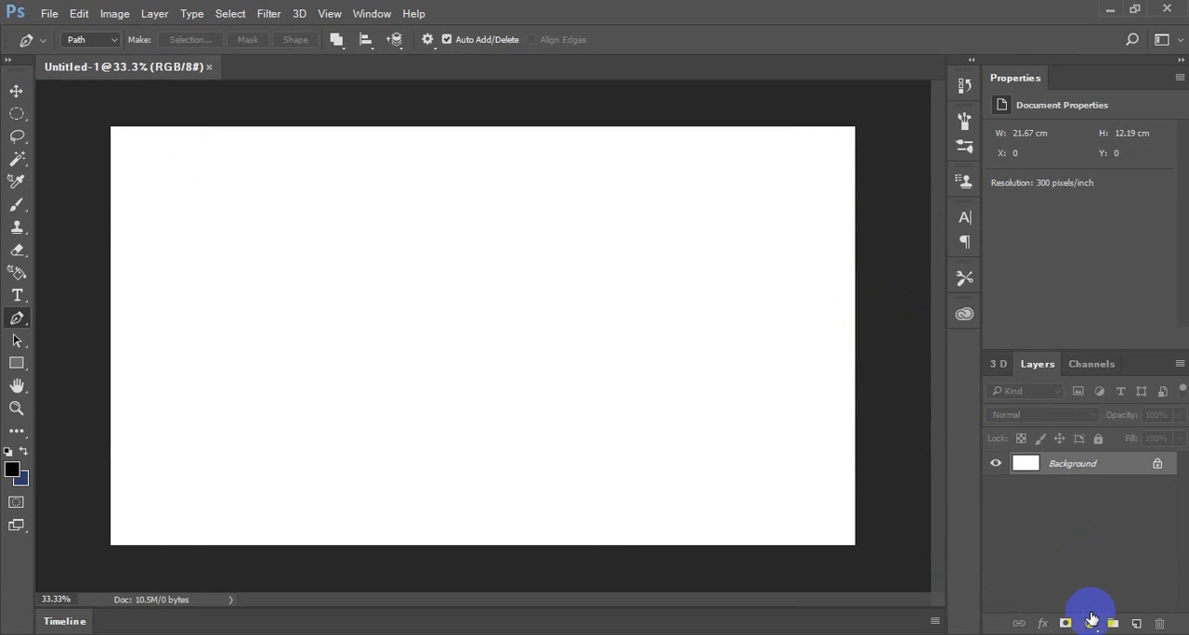
Add a Solid Color fill layer in light grey, hex bebdbd, above the Background
{"action": "left_click", "coordinate": [1090, 624]}
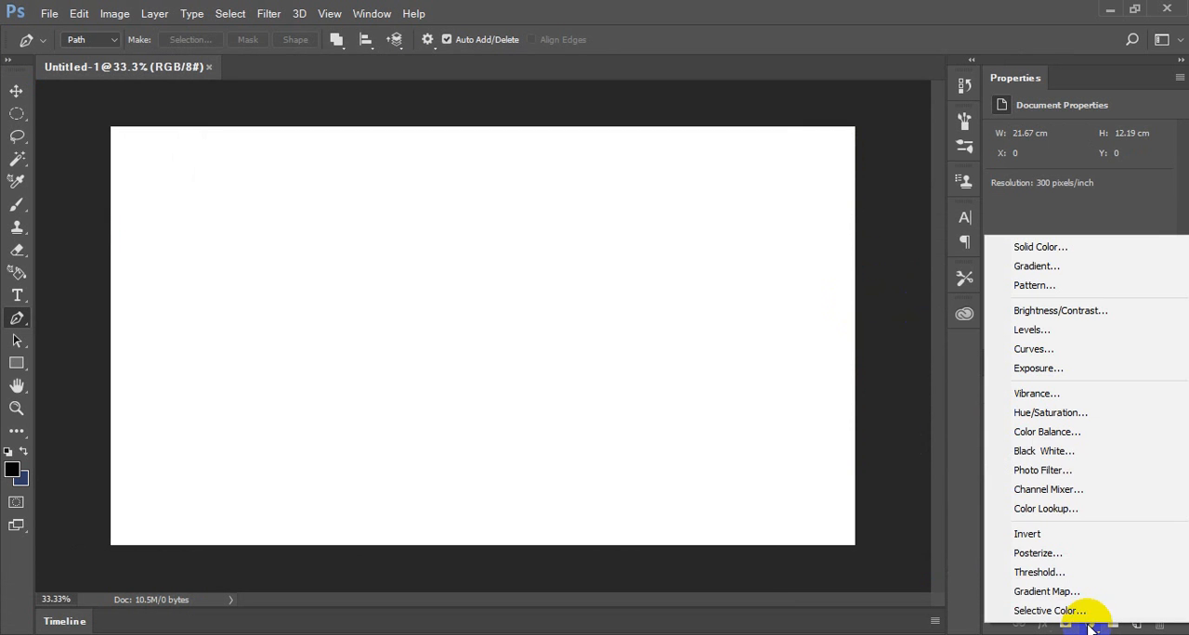
{"action": "left_click", "coordinate": [1051, 250]}
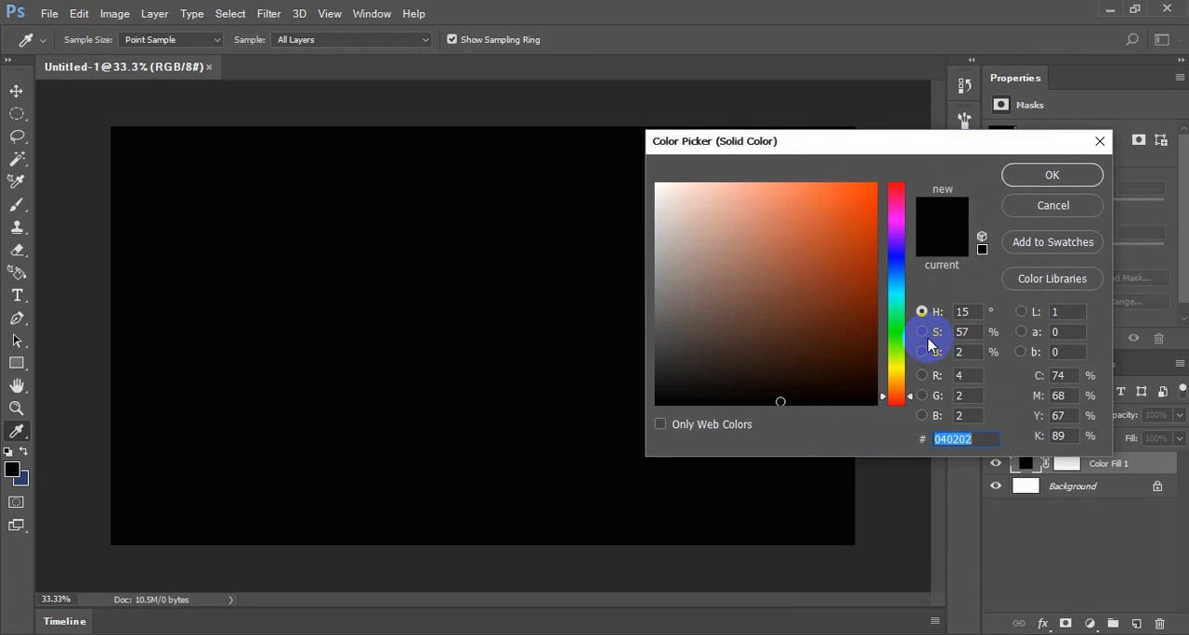
{"action": "left_click", "coordinate": [664, 186]}
{"action": "left_click_drag", "start_coordinate": [658, 212], "coordinate": [655, 240]}
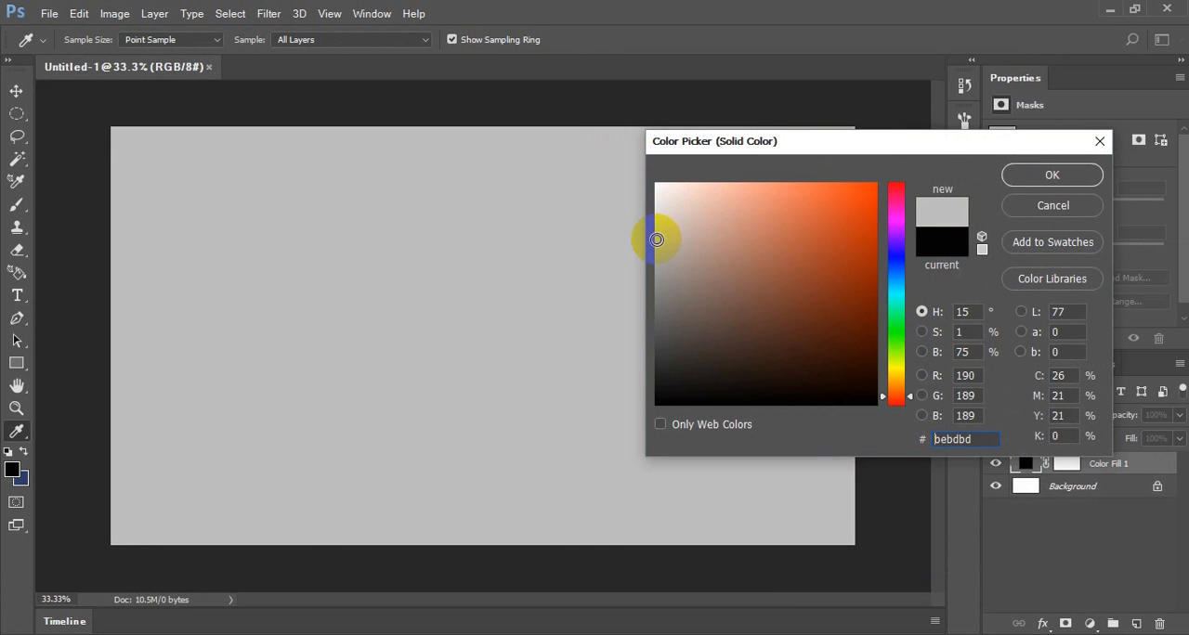
{"action": "left_click", "coordinate": [1017, 176]}
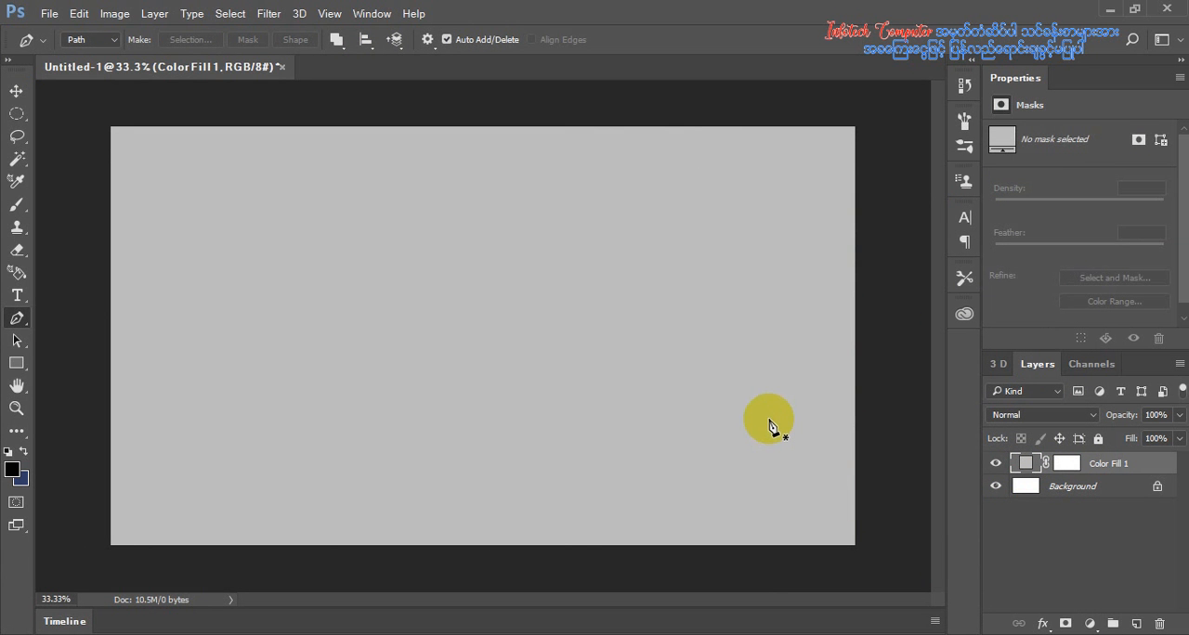
Switch to the Lesson 5 Cloud Girl folder and view the finished Could Girl manipulation image as reference
{"action": "mouse_move", "coordinate": [406, 632]}
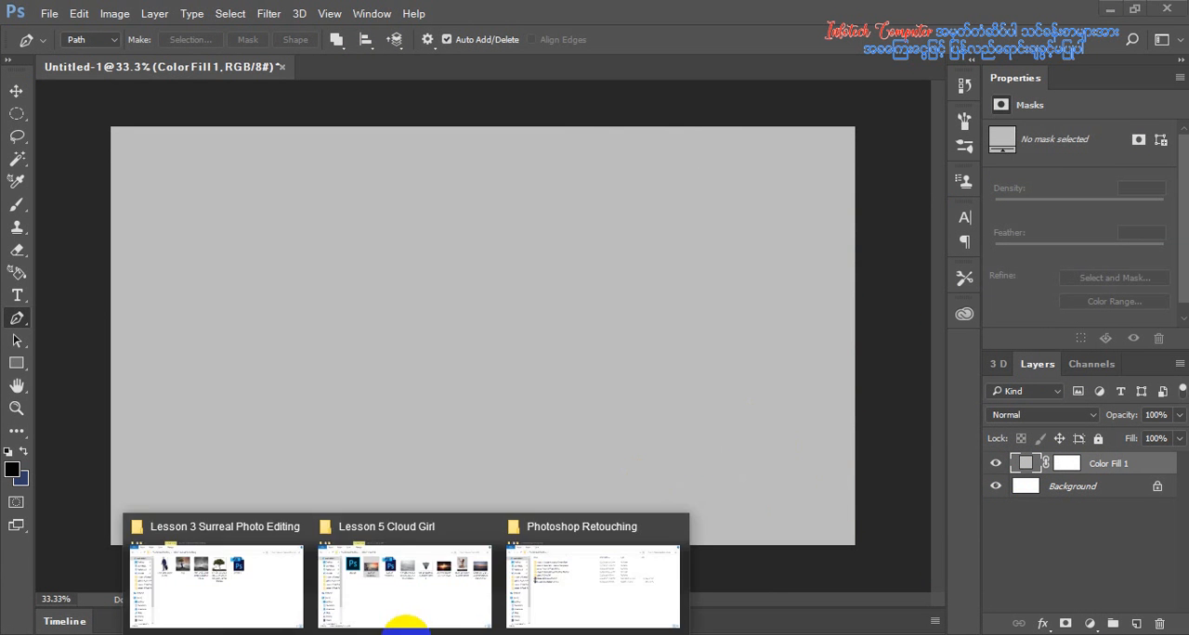
{"action": "left_click", "coordinate": [461, 601]}
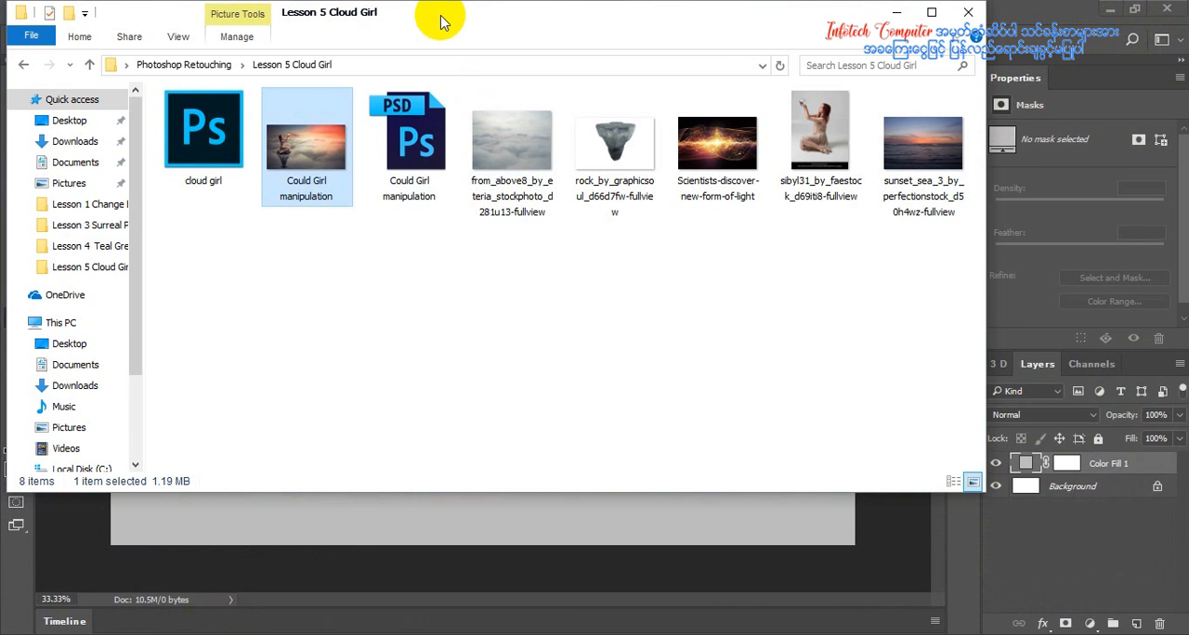
{"action": "left_click_drag", "start_coordinate": [438, 18], "coordinate": [610, 67]}
{"action": "double_click", "coordinate": [456, 225]}
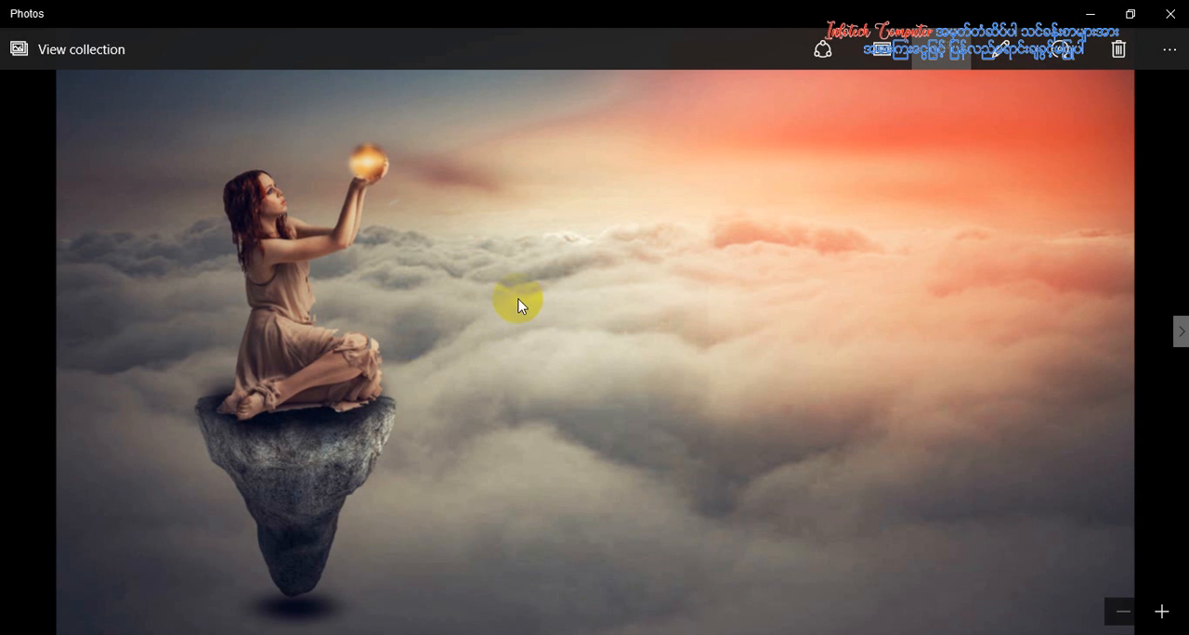
{"action": "left_click", "coordinate": [246, 260]}
{"action": "left_click", "coordinate": [328, 388]}
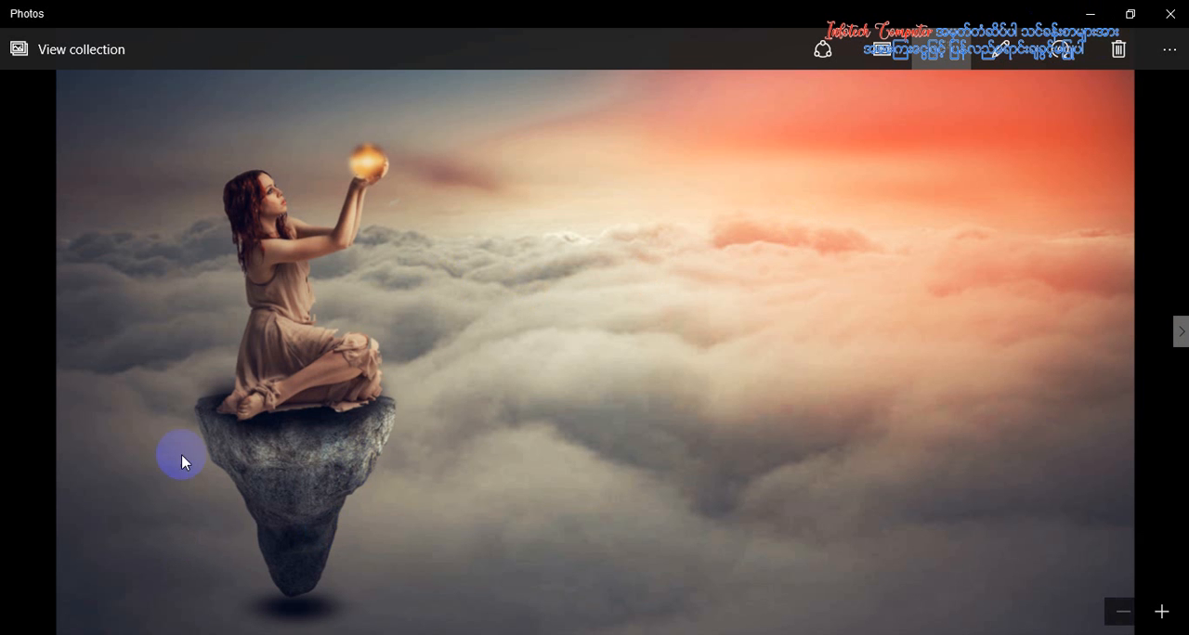
{"action": "left_click", "coordinate": [1096, 13]}
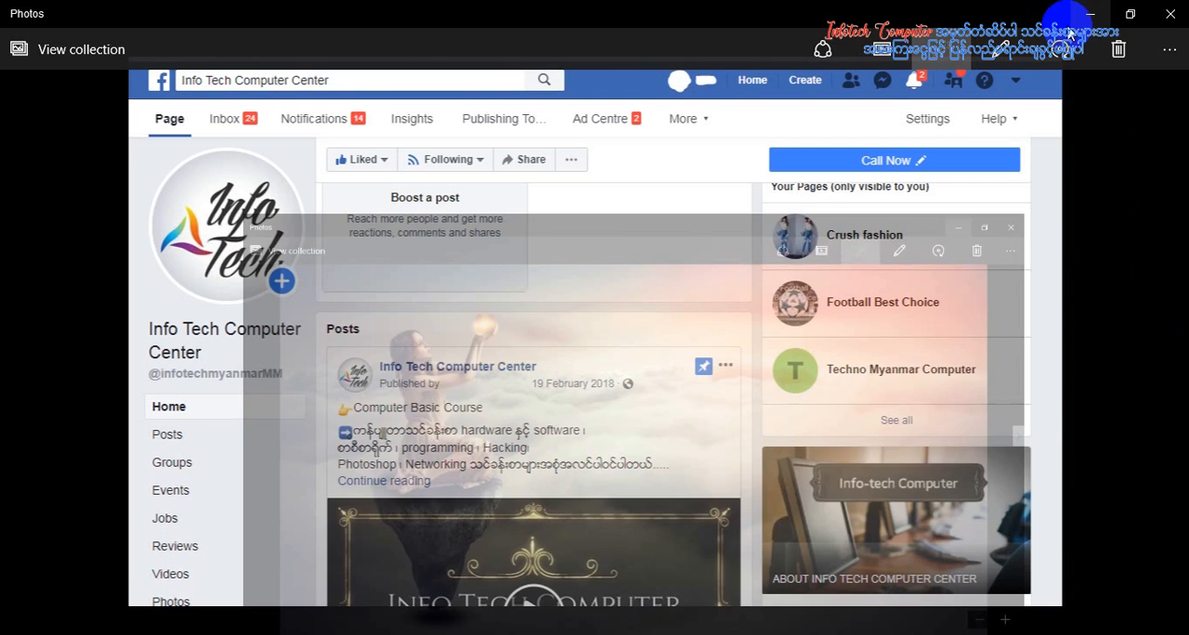
{"action": "left_click", "coordinate": [1096, 13]}
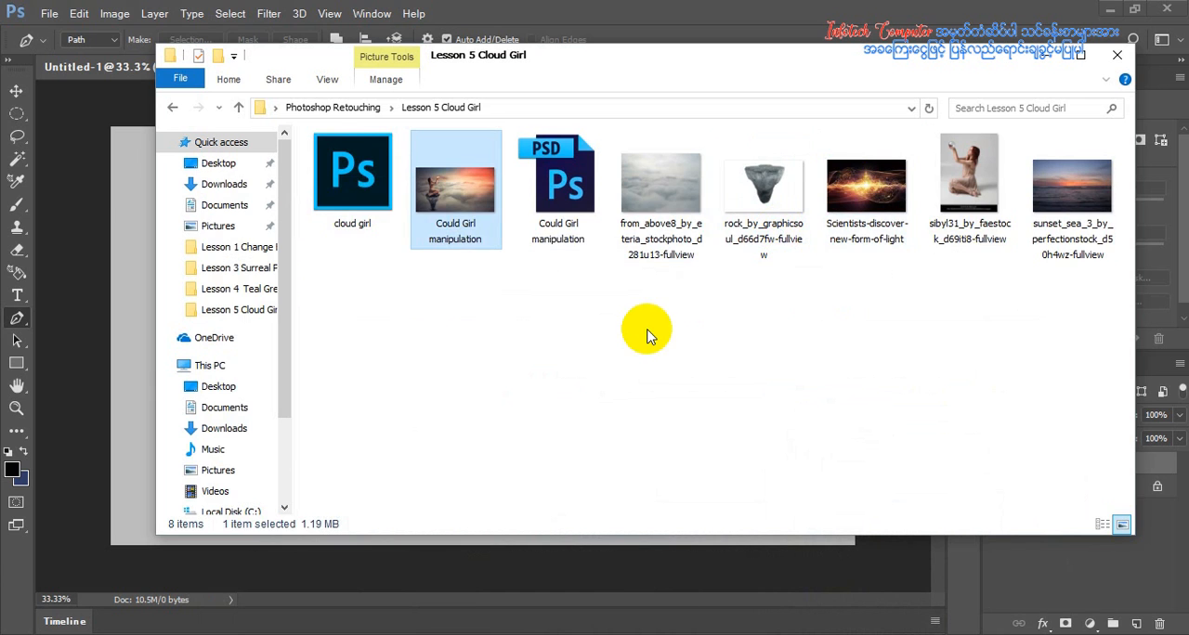
Review the source images in the folder: clouds, rock, light form, seated woman and sunset sea
{"action": "left_click", "coordinate": [543, 348]}
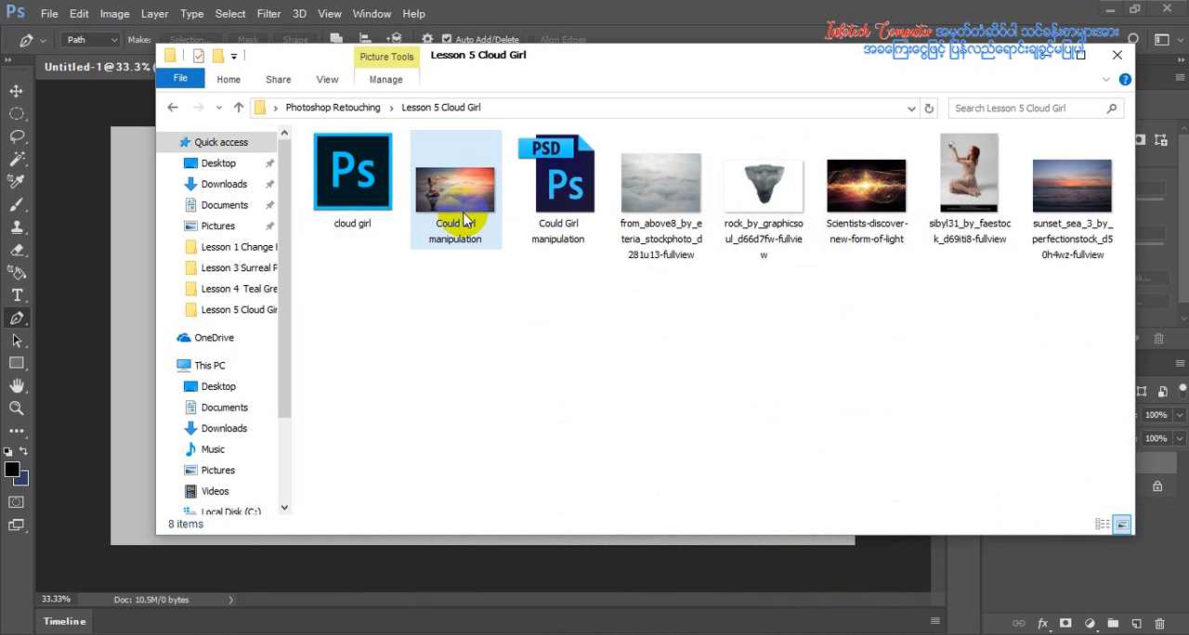
{"action": "left_click", "coordinate": [662, 201]}
{"action": "left_click", "coordinate": [757, 203]}
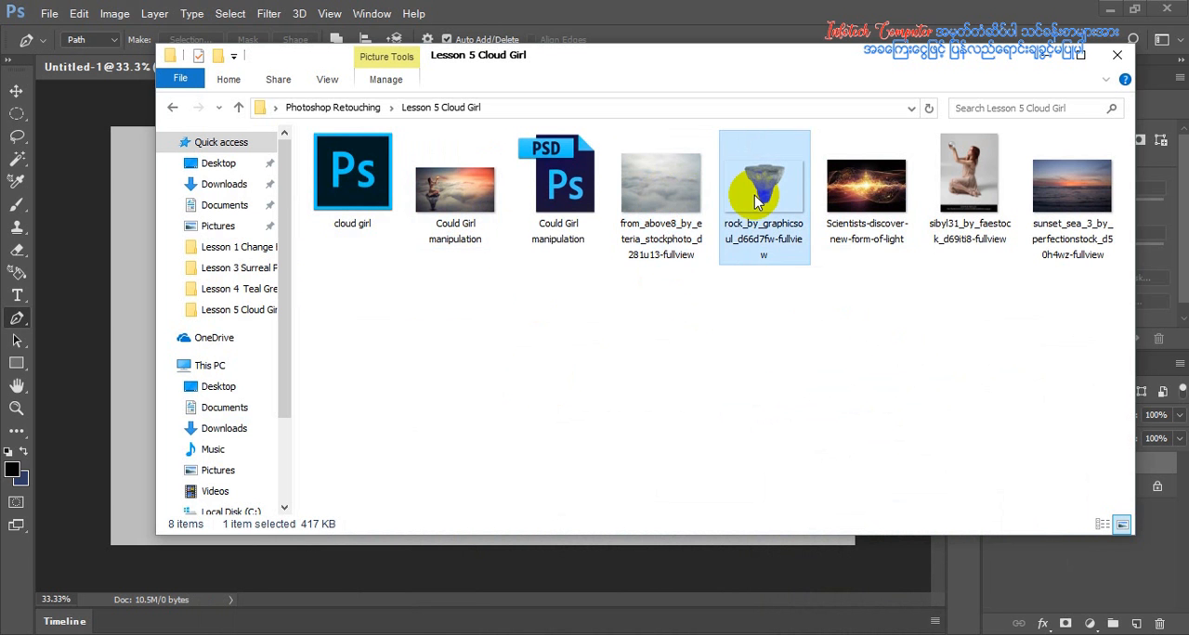
{"action": "left_click", "coordinate": [878, 191]}
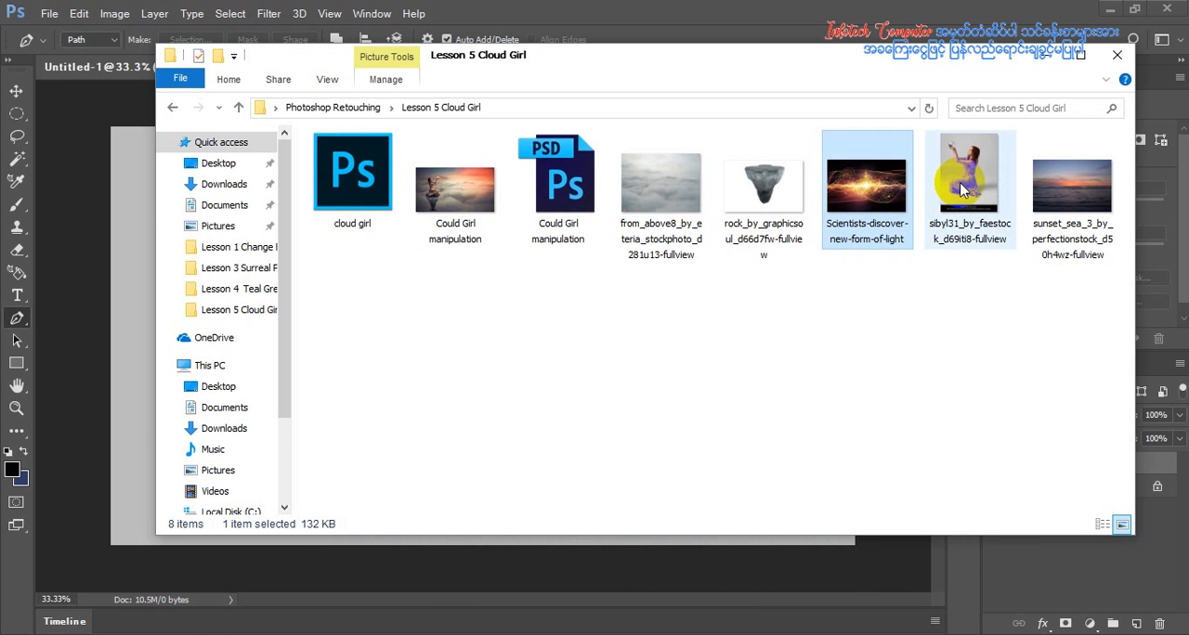
{"action": "left_click", "coordinate": [962, 189]}
{"action": "double_click", "coordinate": [1071, 186]}
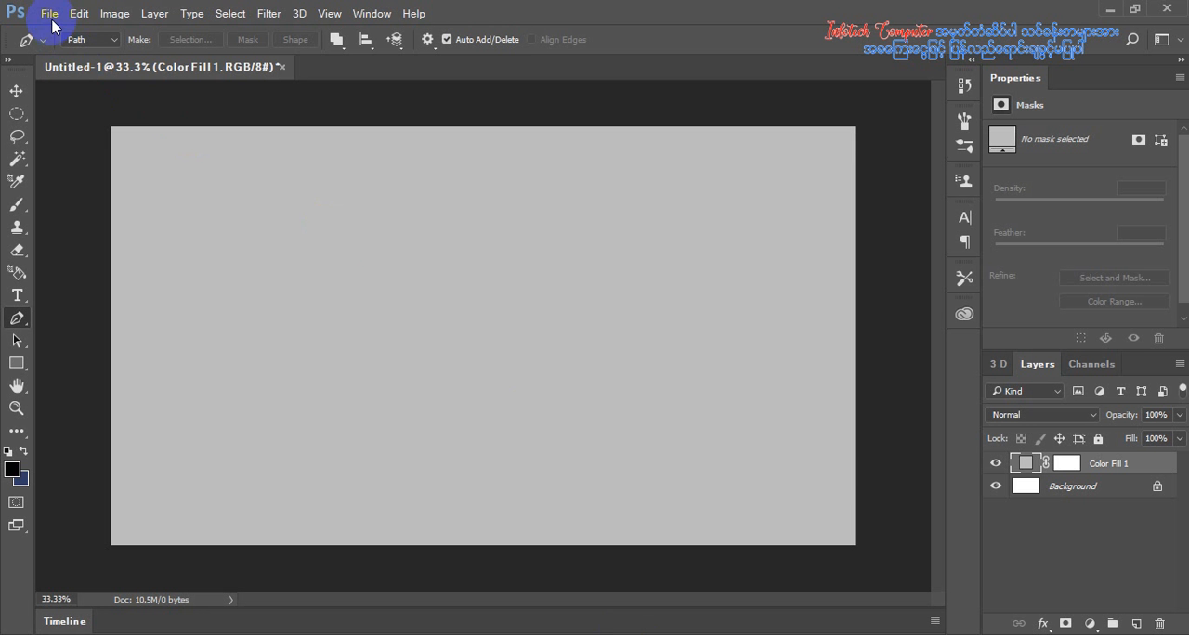
Place the from_above8 cloud image from the Lesson 5 Cloud Girl folder as an embedded object
{"action": "left_click", "coordinate": [49, 14]}
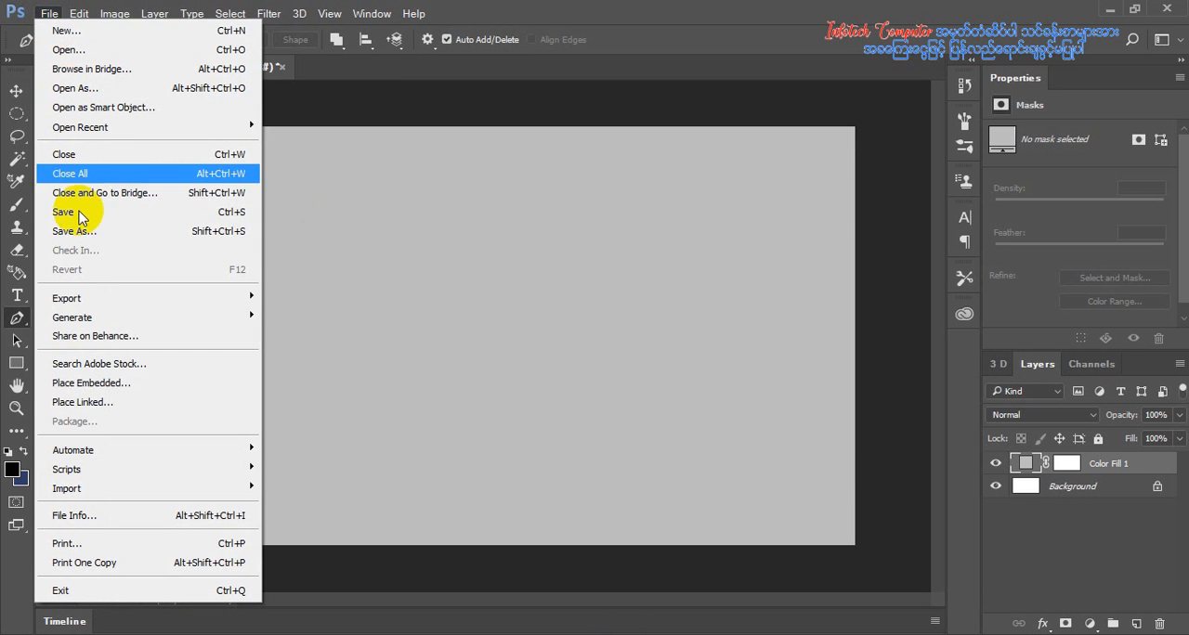
{"action": "left_click", "coordinate": [111, 383]}
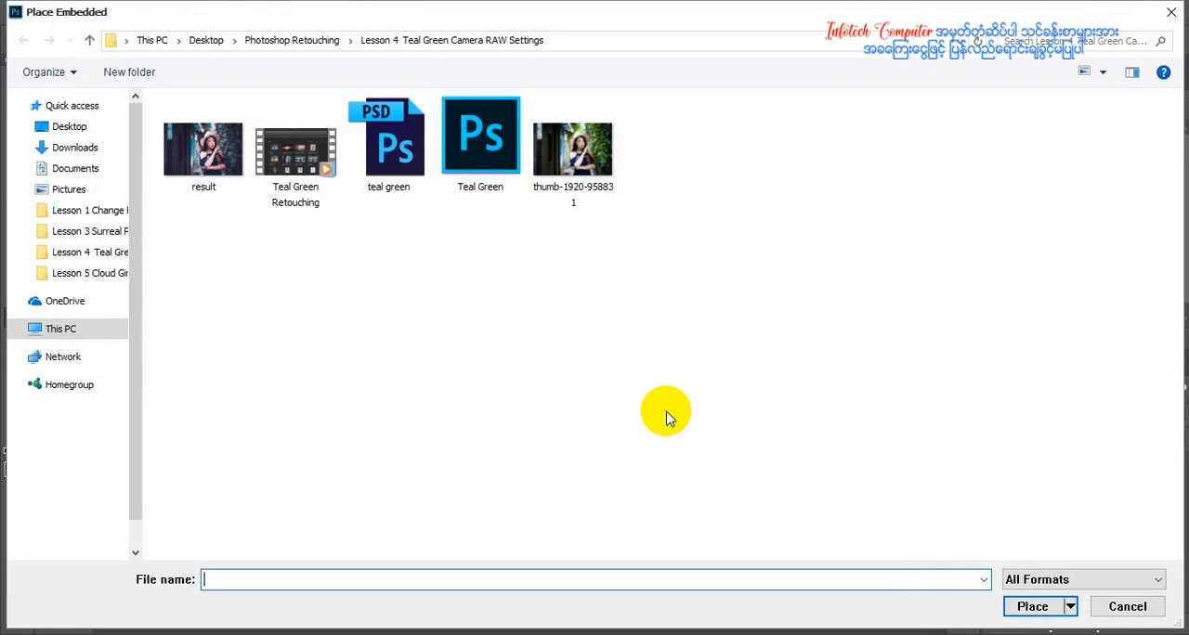
{"action": "left_click", "coordinate": [298, 43]}
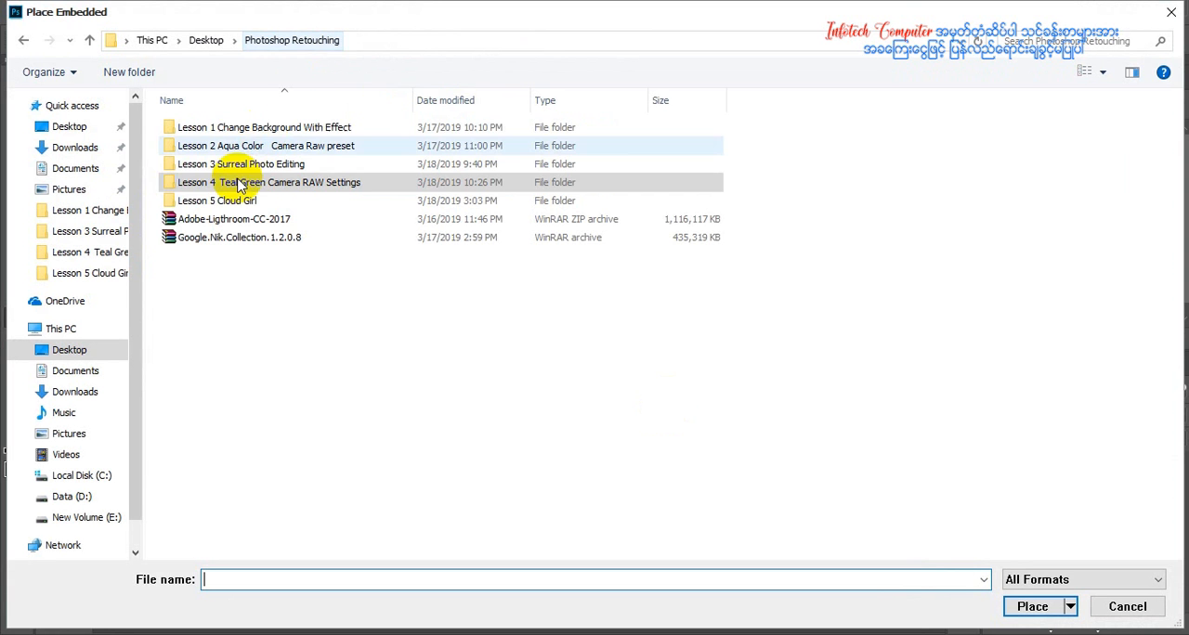
{"action": "double_click", "coordinate": [212, 198]}
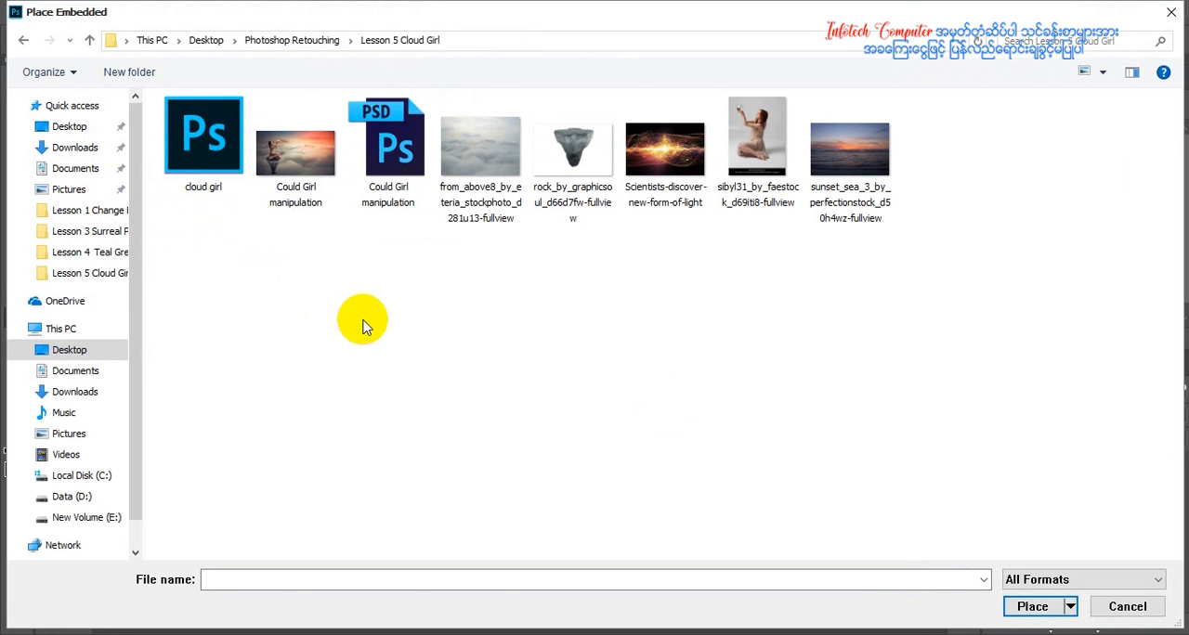
{"action": "double_click", "coordinate": [506, 146]}
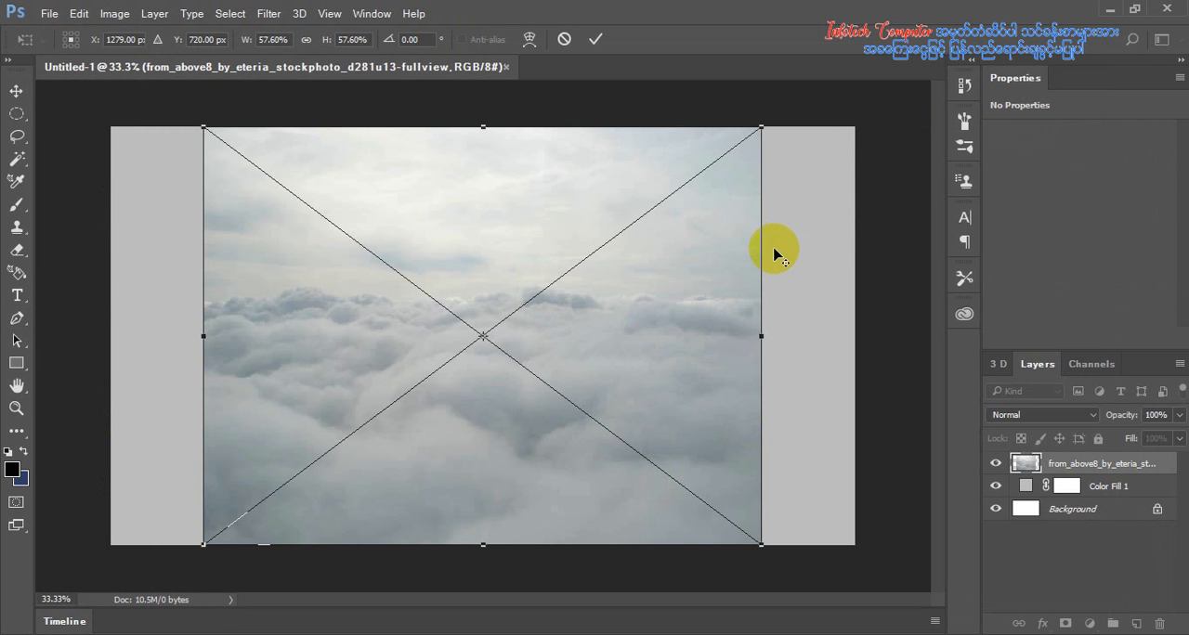
Enlarge the cloud image to 79.44% and move it down to Y 822 px, then rasterize its layer
{"action": "left_click_drag", "start_coordinate": [764, 127], "coordinate": [889, 70]}
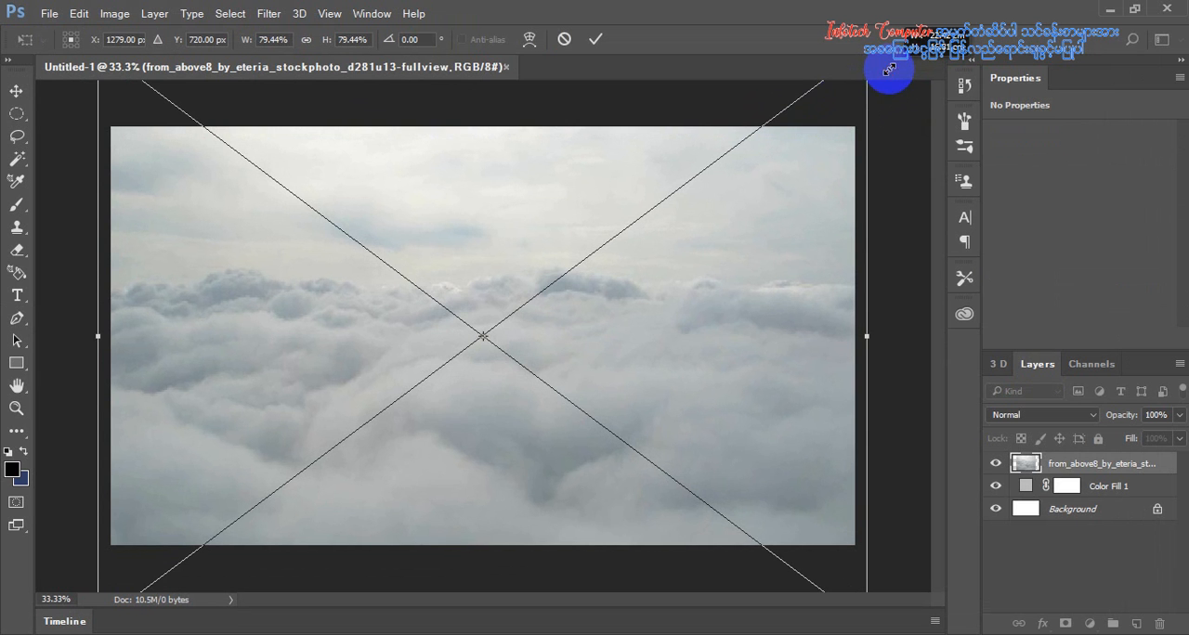
{"action": "left_click_drag", "start_coordinate": [688, 278], "coordinate": [688, 306]}
{"action": "left_click", "coordinate": [600, 40]}
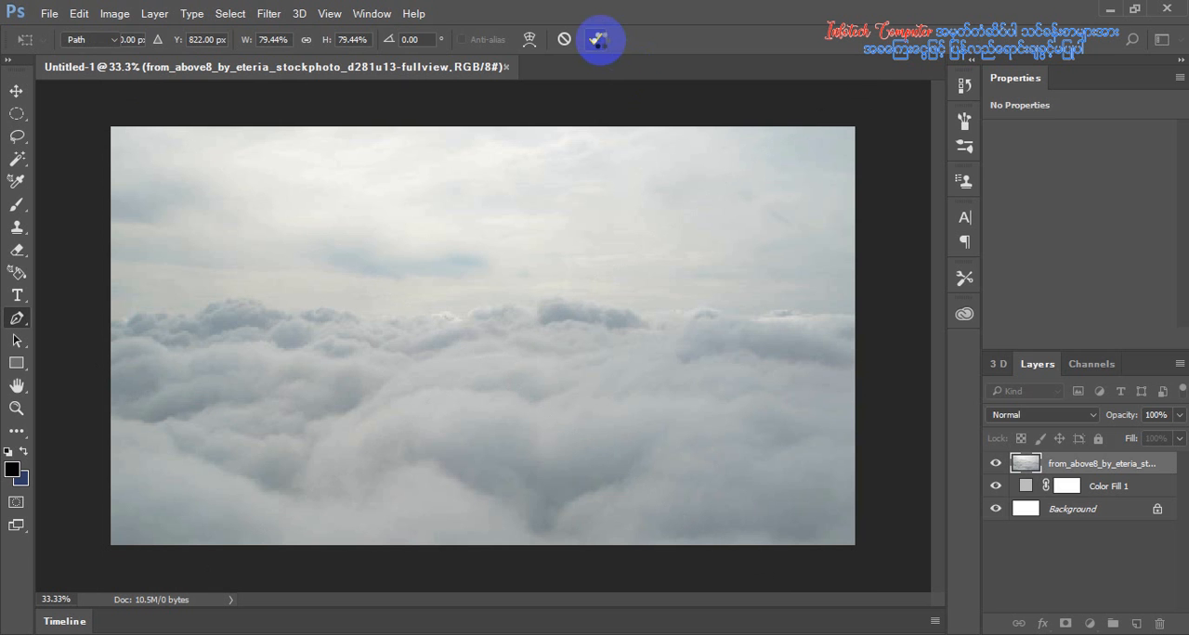
{"action": "right_click", "coordinate": [1089, 469]}
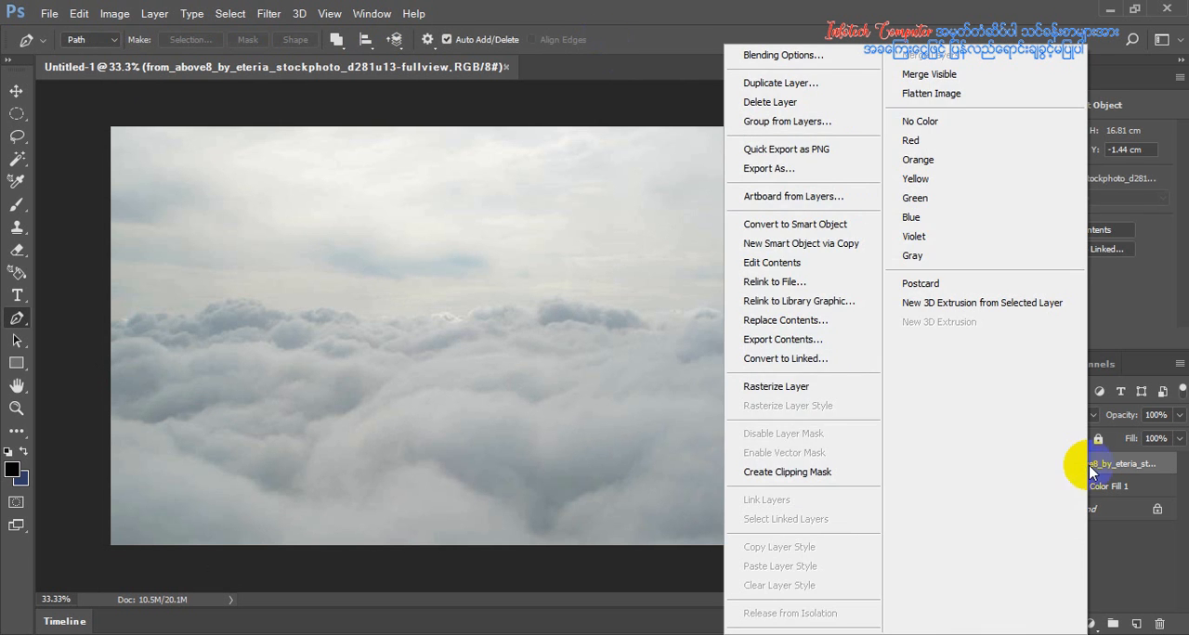
{"action": "left_click", "coordinate": [839, 389]}
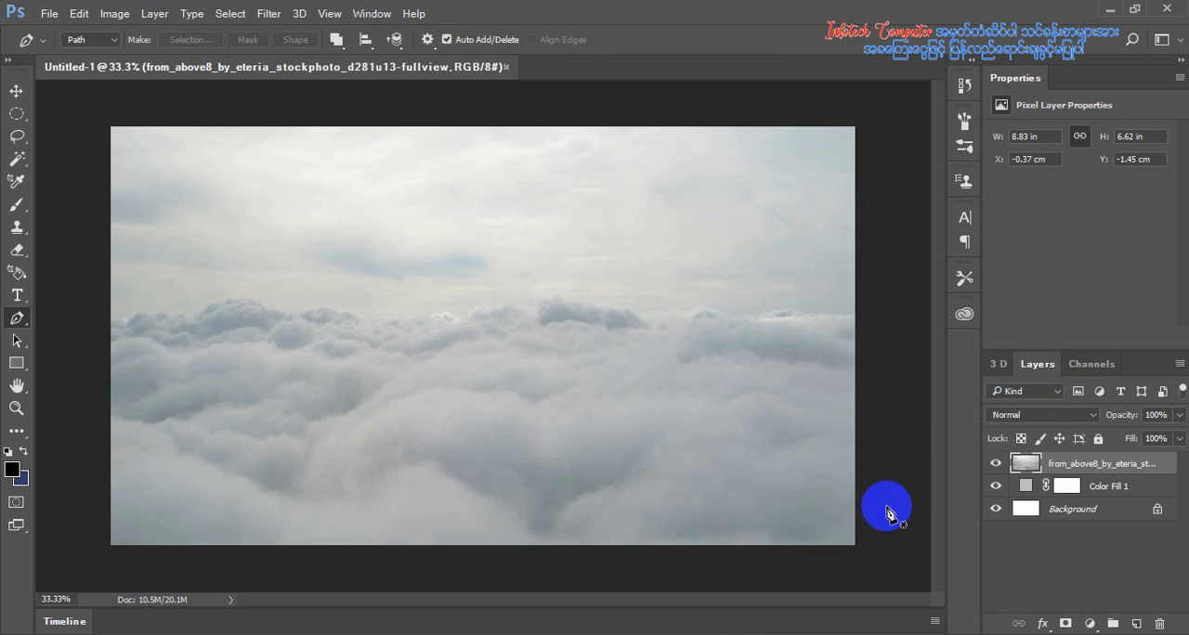
Place the sunset_sea_3 image as an embedded object and enlarge it to about 50% so it covers the canvas
{"action": "left_click", "coordinate": [48, 15]}
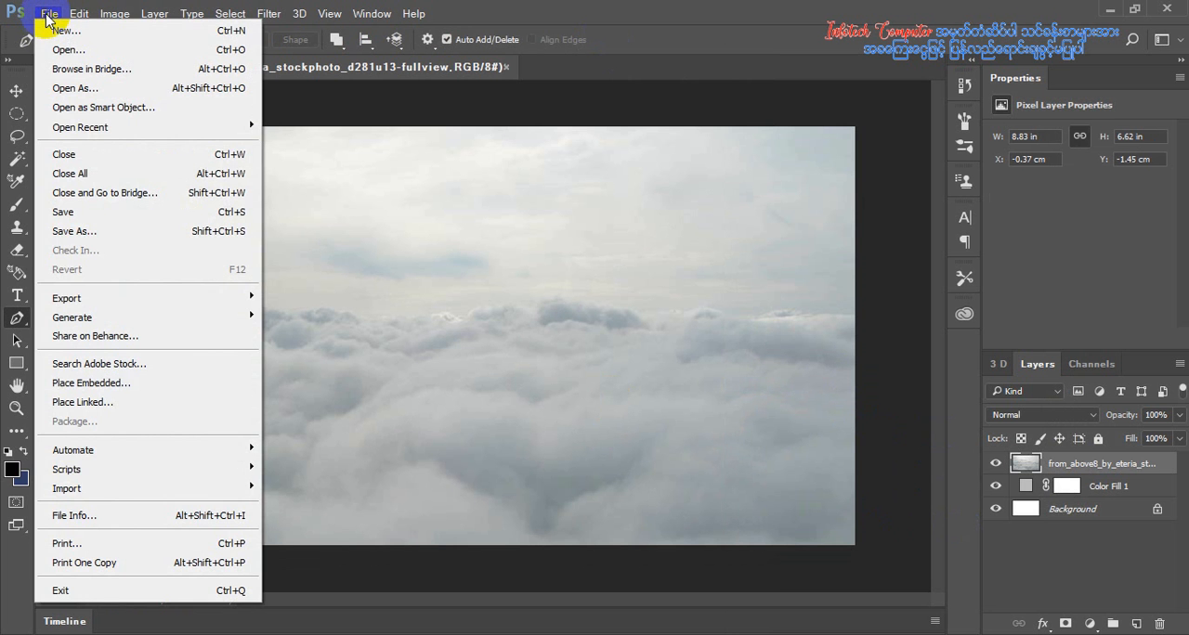
{"action": "left_click", "coordinate": [100, 382]}
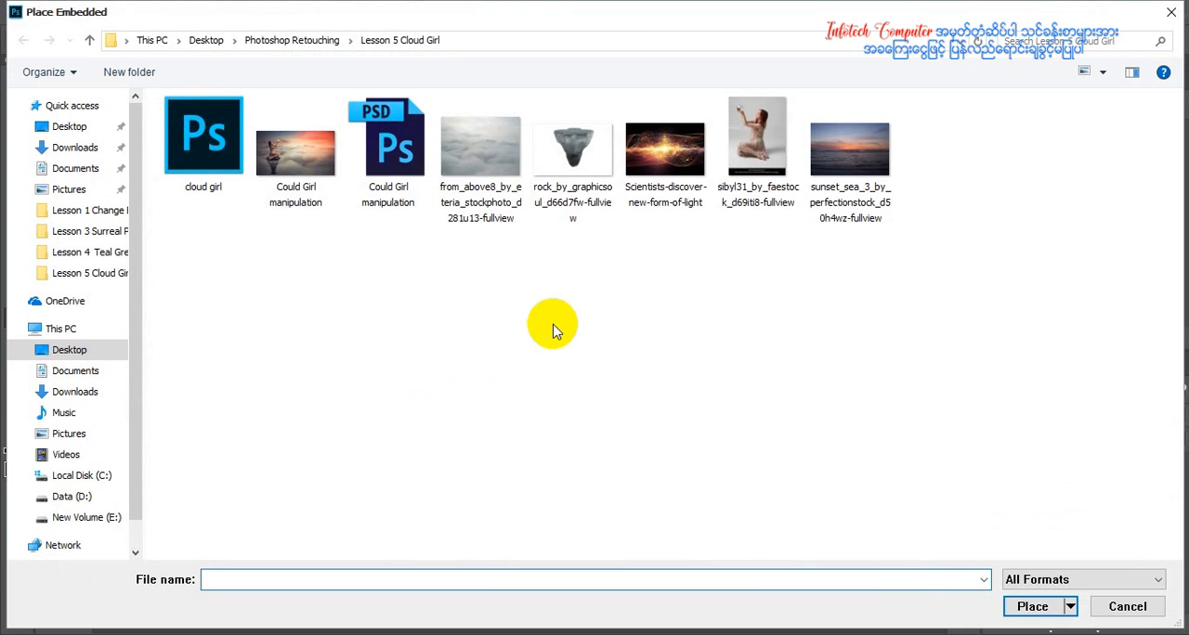
{"action": "double_click", "coordinate": [841, 155]}
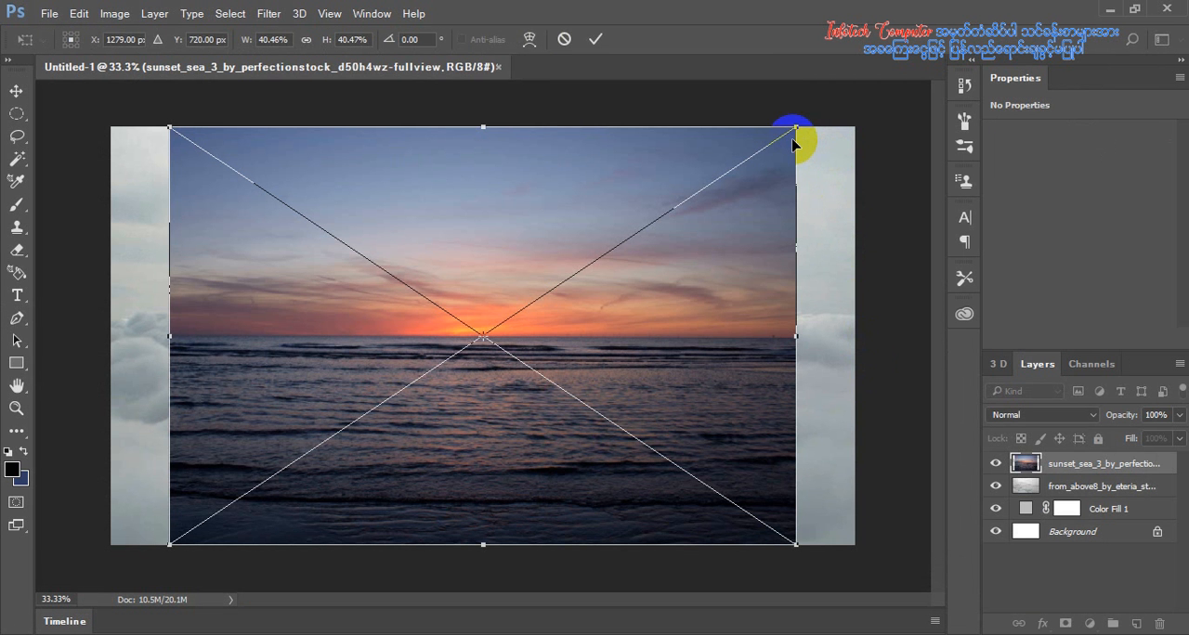
{"action": "left_click_drag", "start_coordinate": [796, 128], "coordinate": [880, 90]}
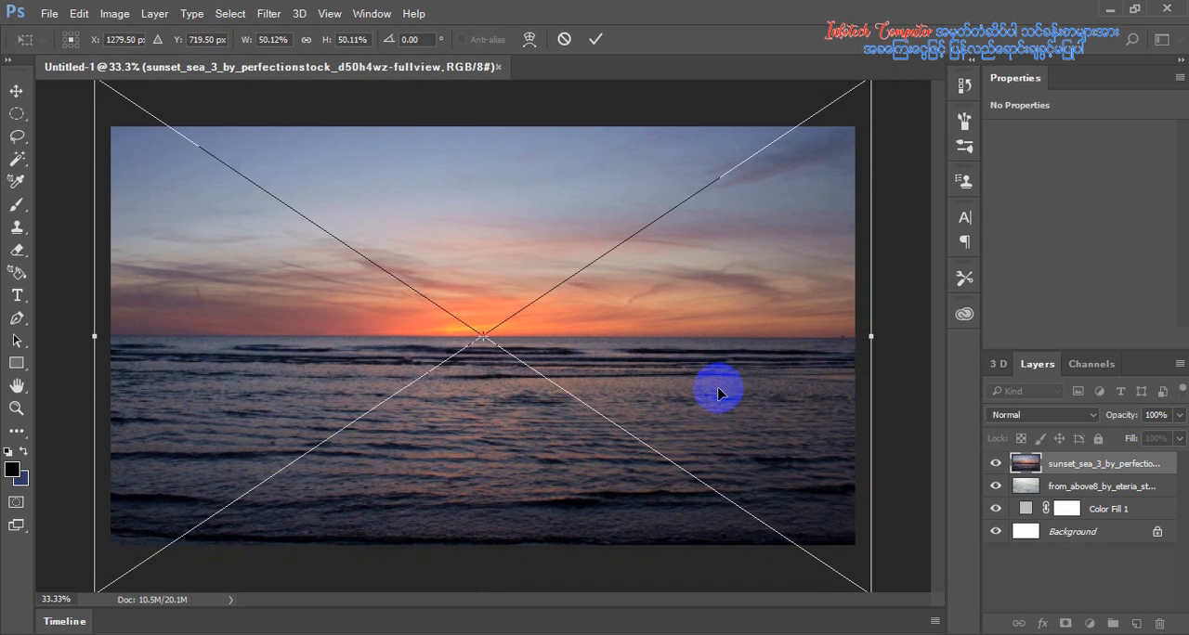
{"action": "left_click", "coordinate": [595, 39]}
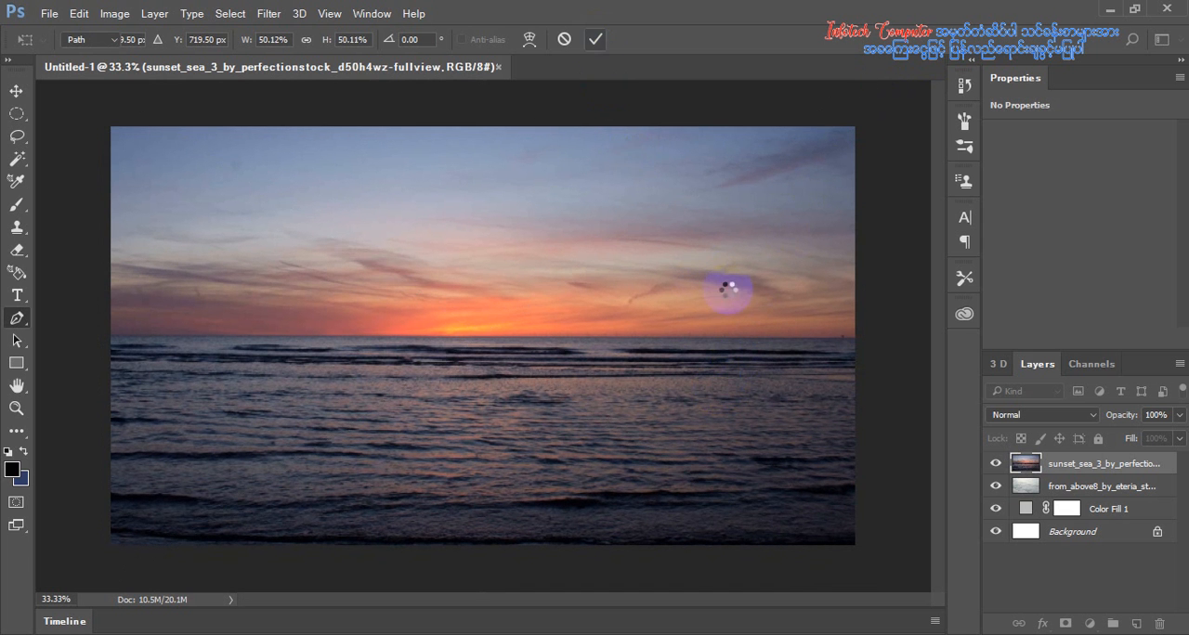
{"action": "key", "text": "p"}
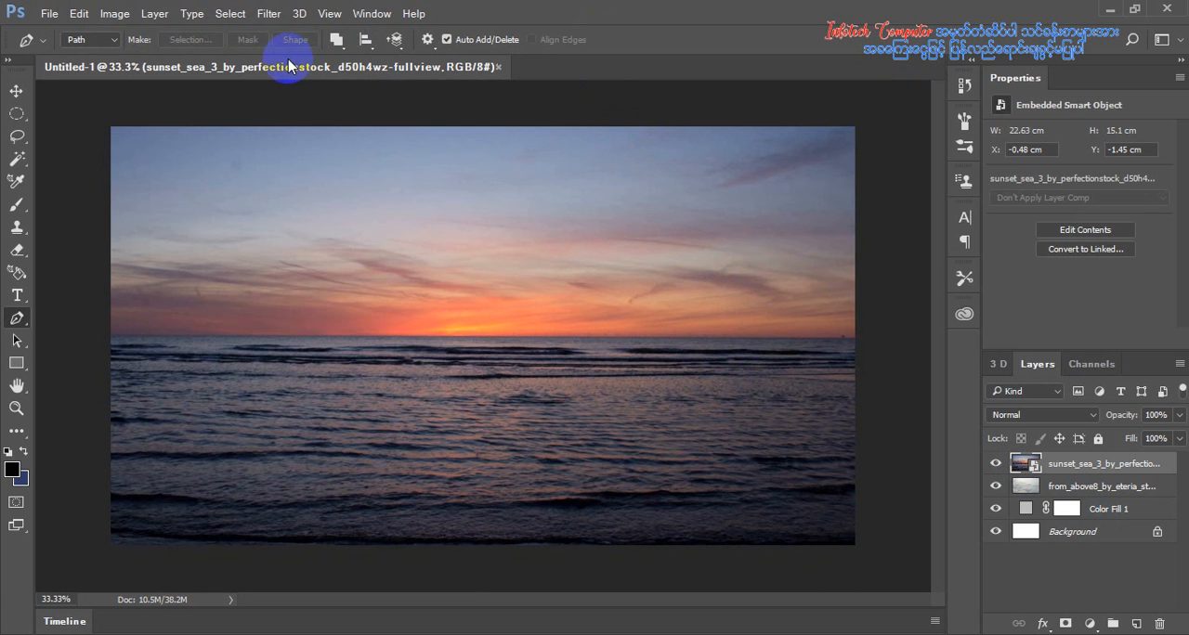
Find the Gradient tool through a search for "grad" and activate it
{"action": "left_click", "coordinate": [15, 432]}
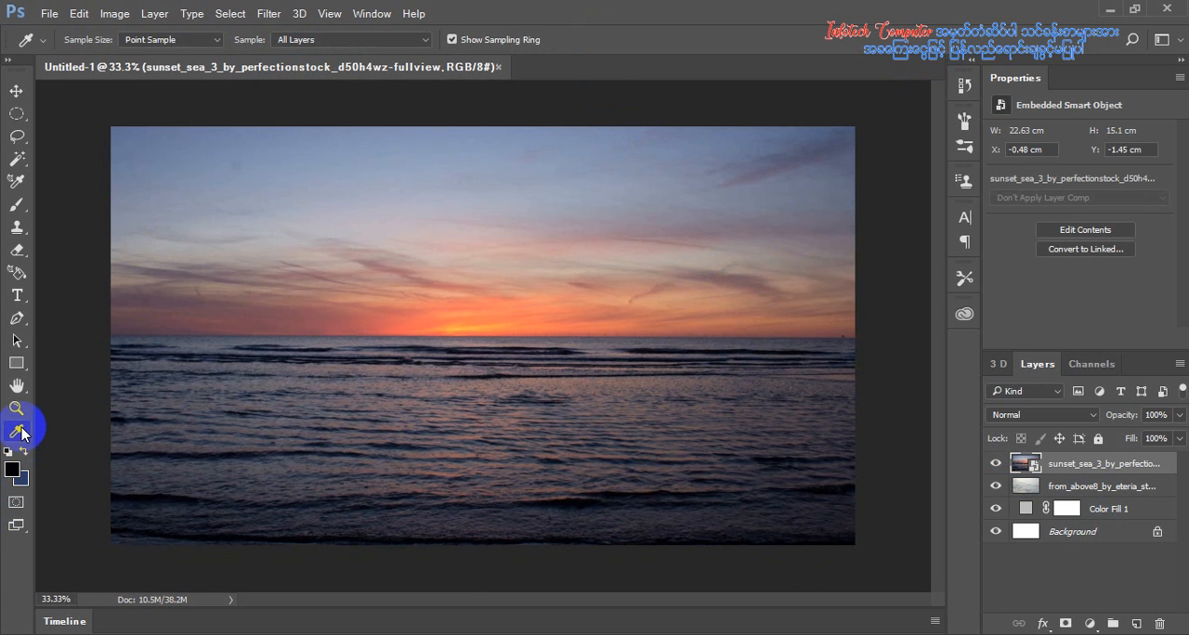
{"action": "left_click", "coordinate": [1131, 39]}
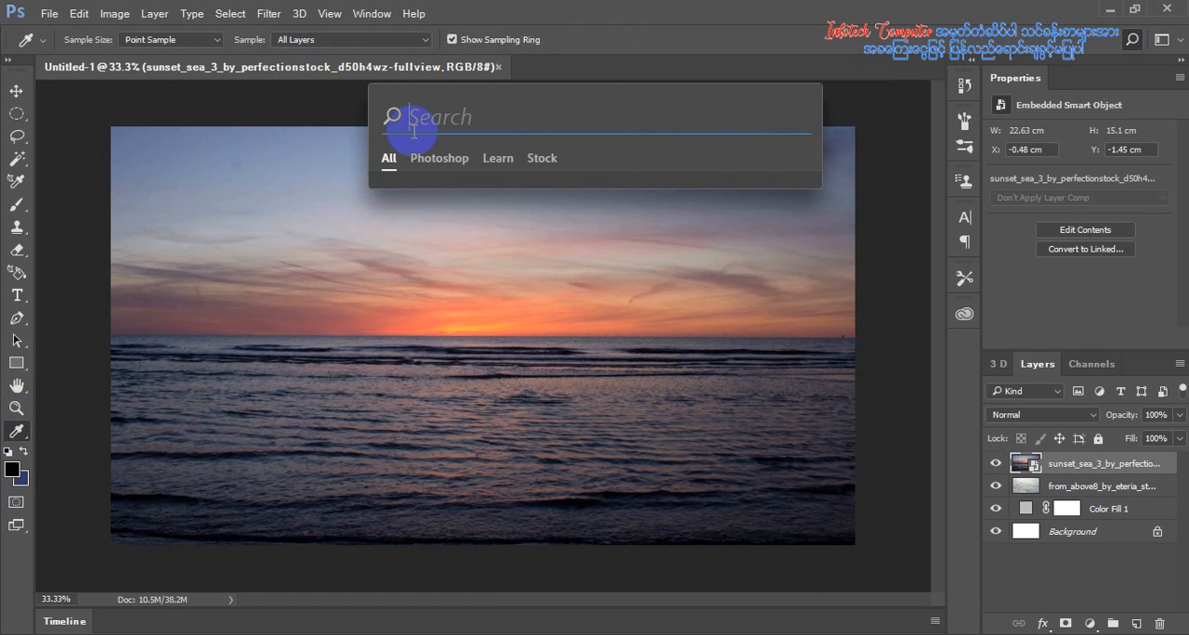
{"action": "type", "text": "grad"}
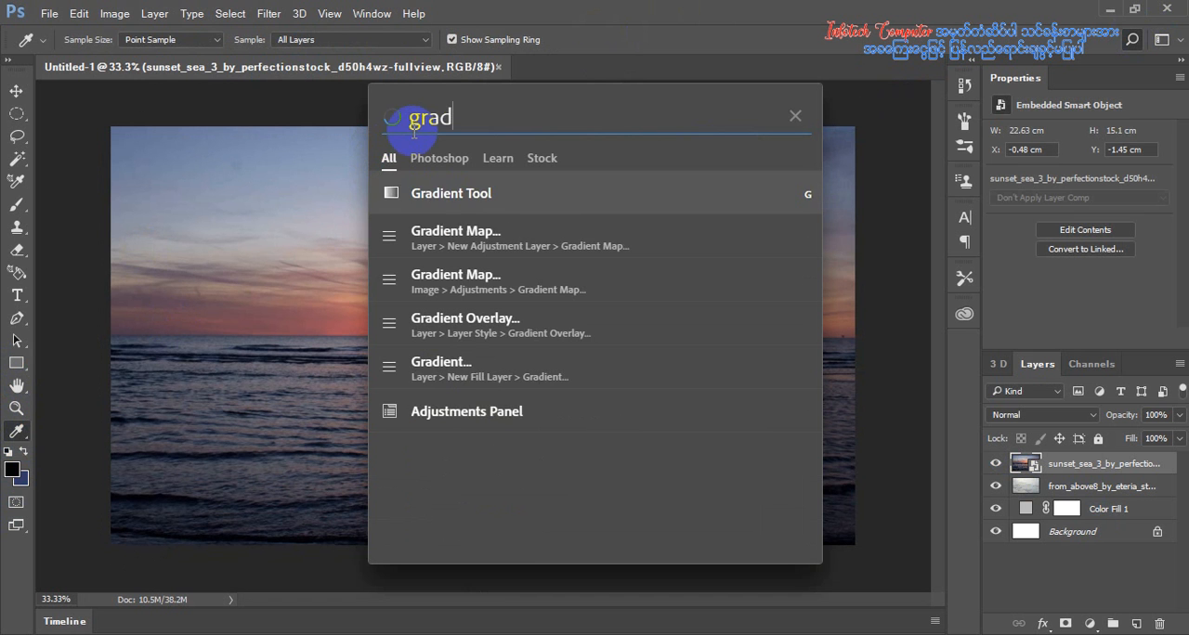
{"action": "left_click", "coordinate": [481, 197]}
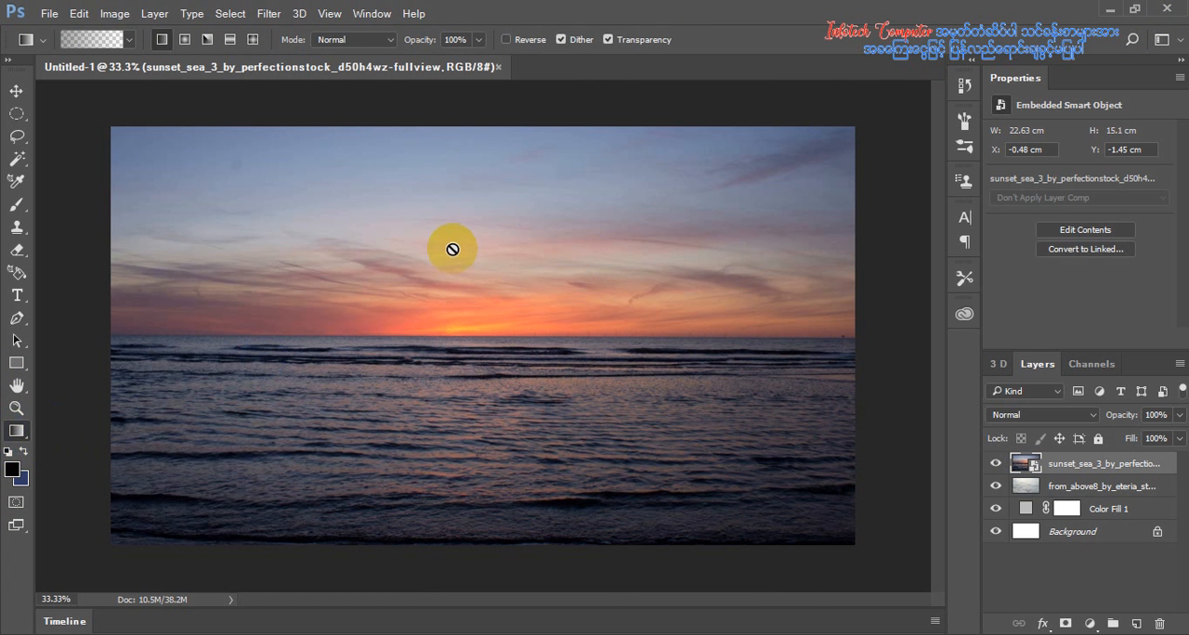
Rasterize the sunset_sea_3 layer so that gradients can be drawn on it
{"action": "left_click_drag", "start_coordinate": [452, 249], "coordinate": [477, 247]}
{"action": "left_click", "coordinate": [606, 258]}
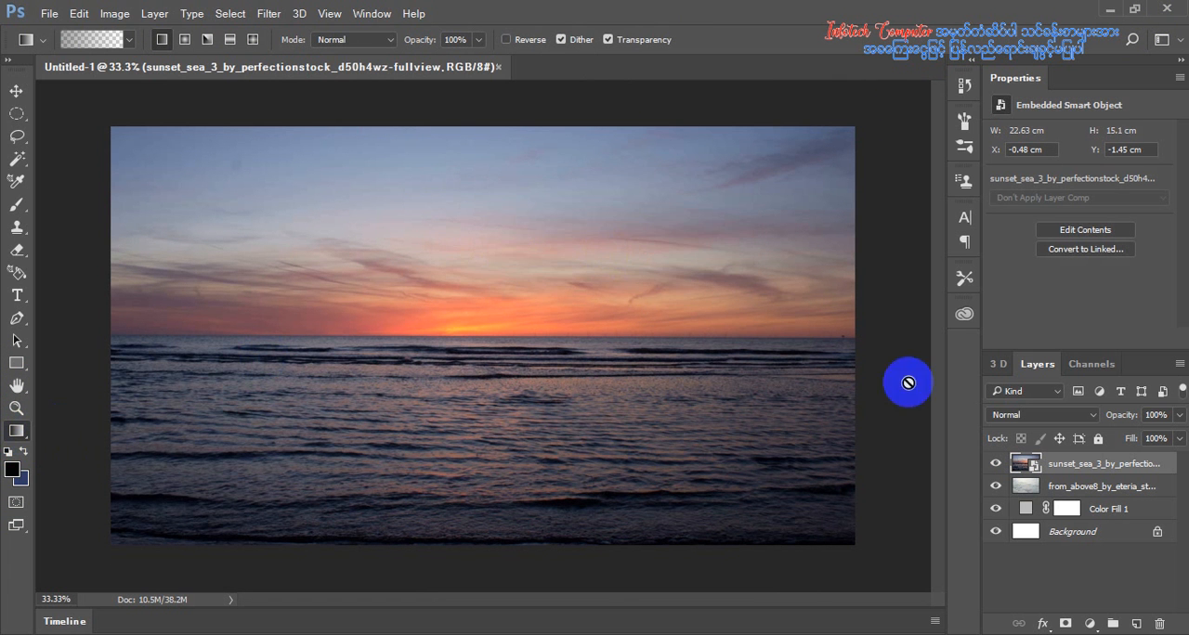
{"action": "right_click", "coordinate": [1024, 468]}
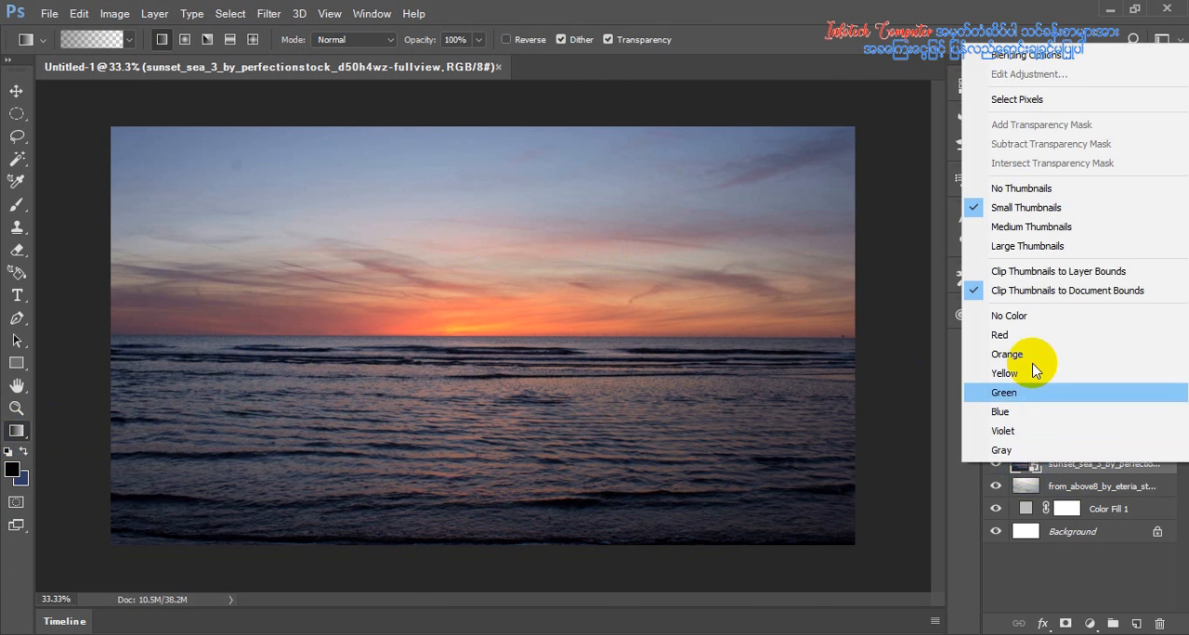
{"action": "left_click", "coordinate": [1091, 471]}
{"action": "right_click", "coordinate": [1092, 471]}
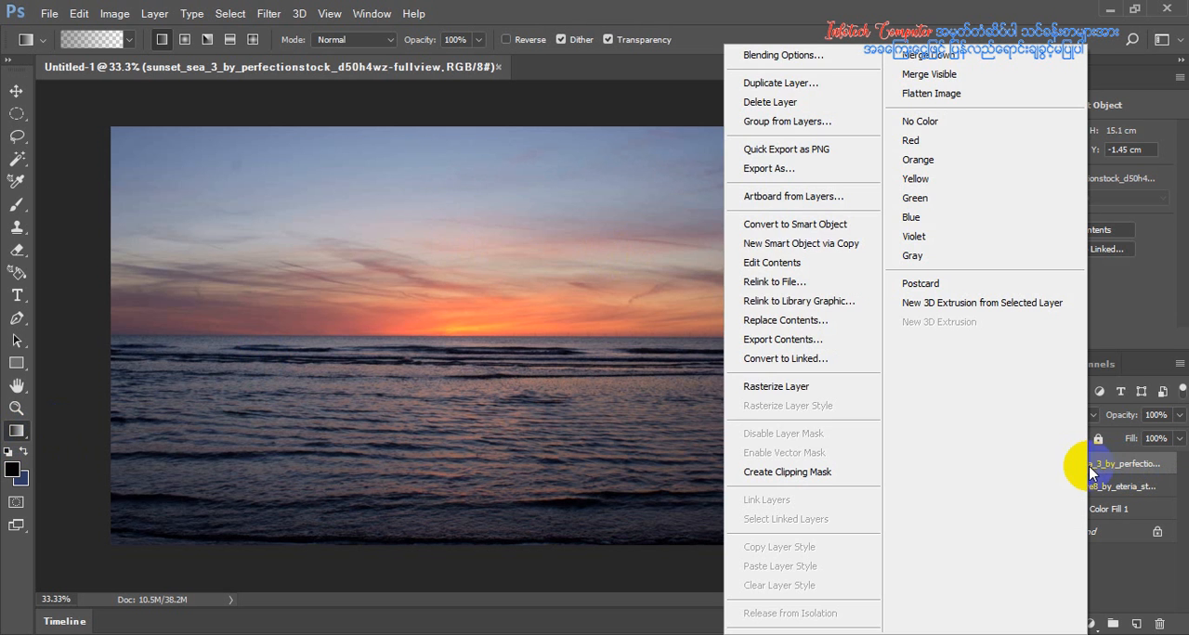
{"action": "left_click", "coordinate": [813, 390]}
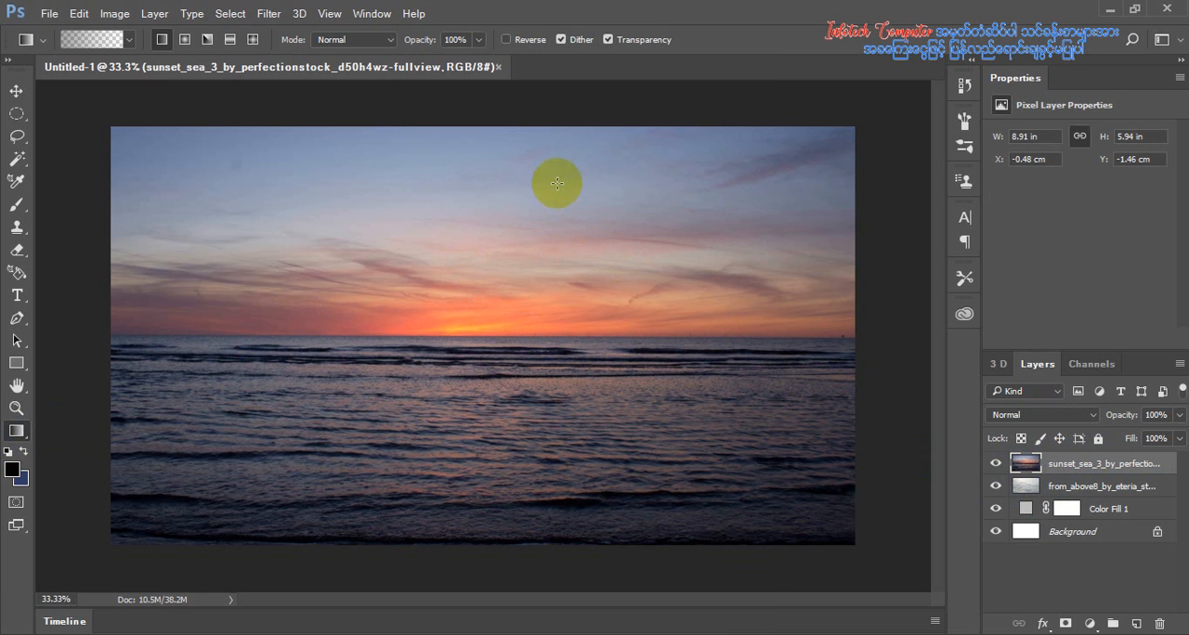
Try a black-to-transparent gradient down the sky of the sunset image and undo it
{"action": "left_click_drag", "start_coordinate": [560, 370], "coordinate": [560, 370]}
{"action": "left_click_drag", "start_coordinate": [569, 190], "coordinate": [568, 297]}
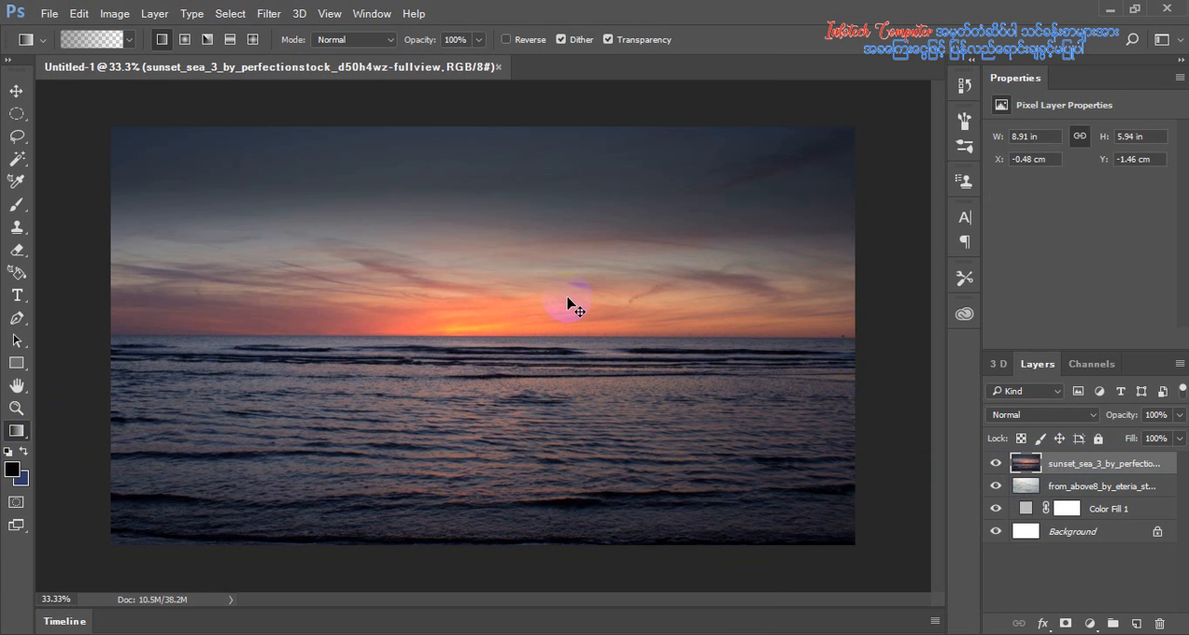
{"action": "key", "text": "ctrl+z"}
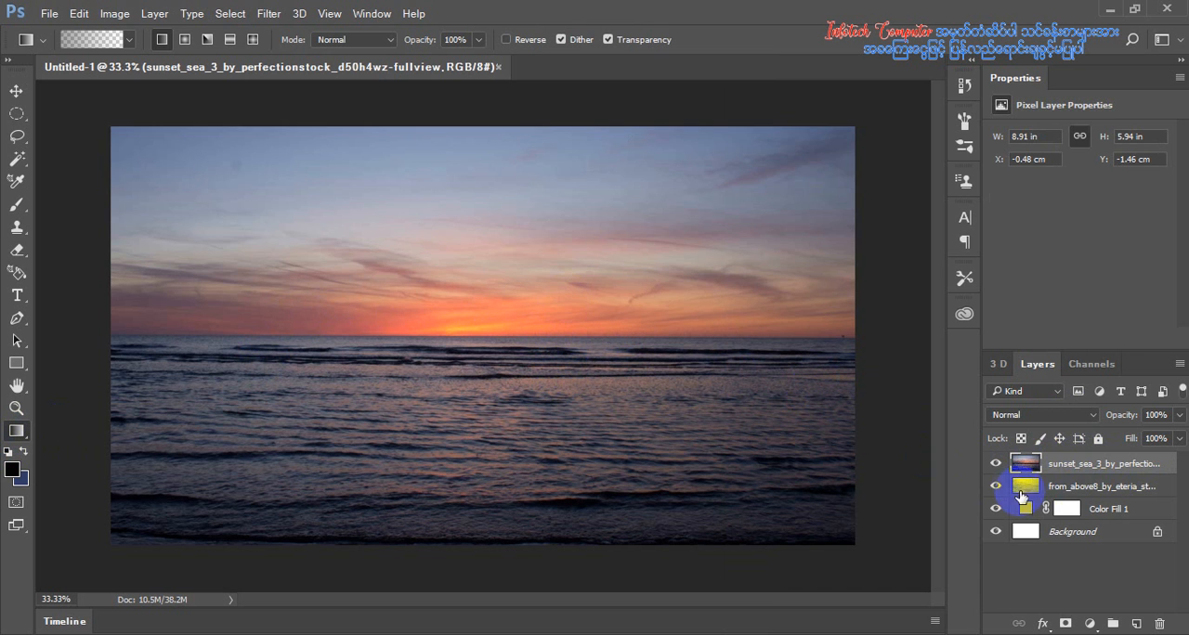
Move the from_above8 cloud layer above the sunset layer and rename it "cloud"
{"action": "left_click_drag", "start_coordinate": [1066, 487], "coordinate": [1065, 462]}
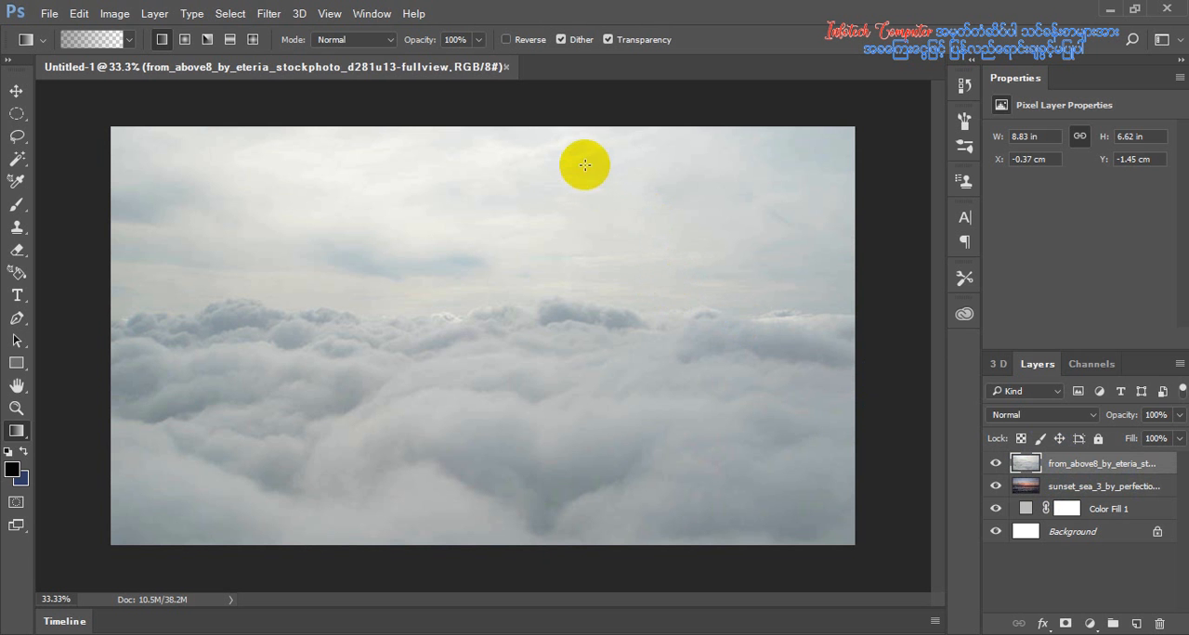
{"action": "double_click", "coordinate": [1088, 472]}
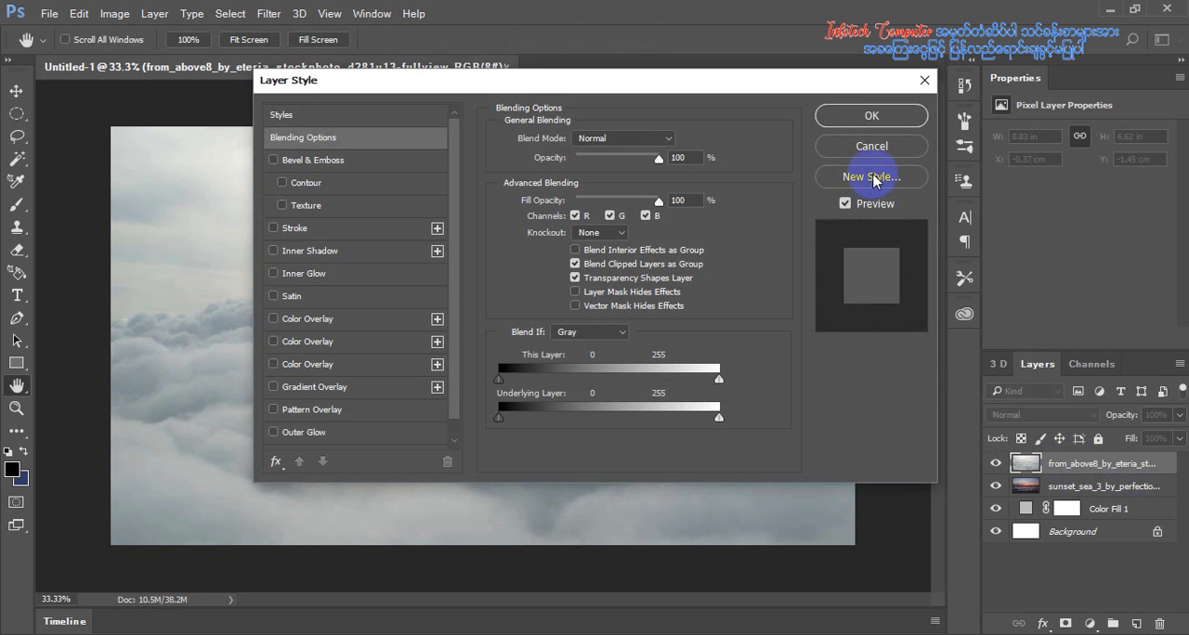
{"action": "left_click", "coordinate": [873, 150]}
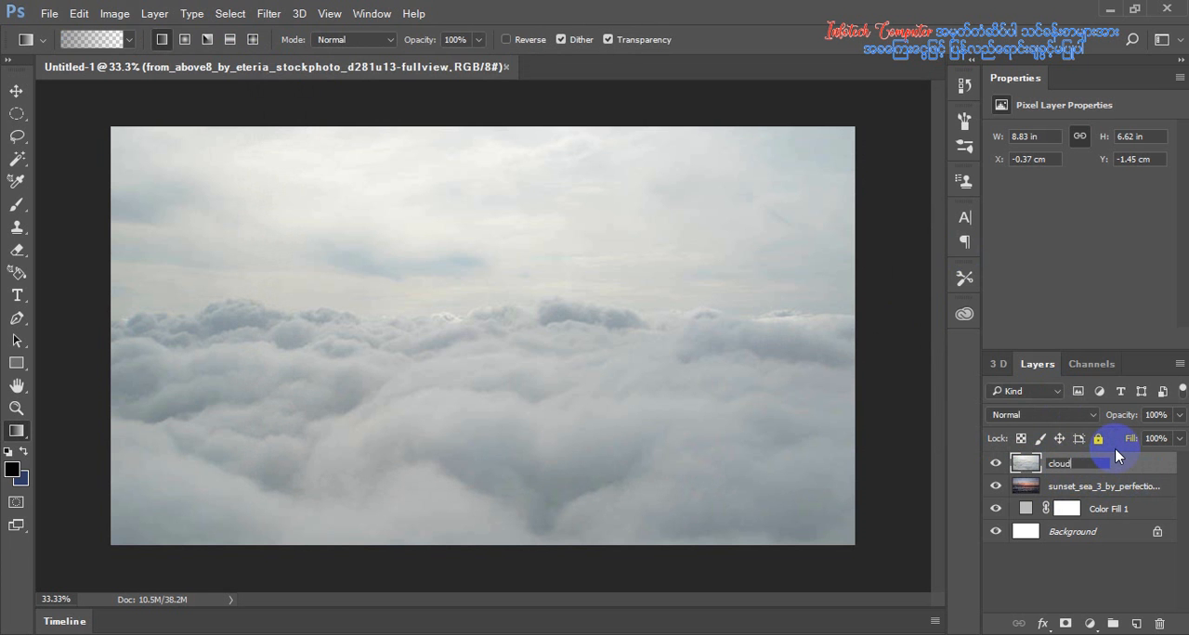
{"action": "key", "text": "Return"}
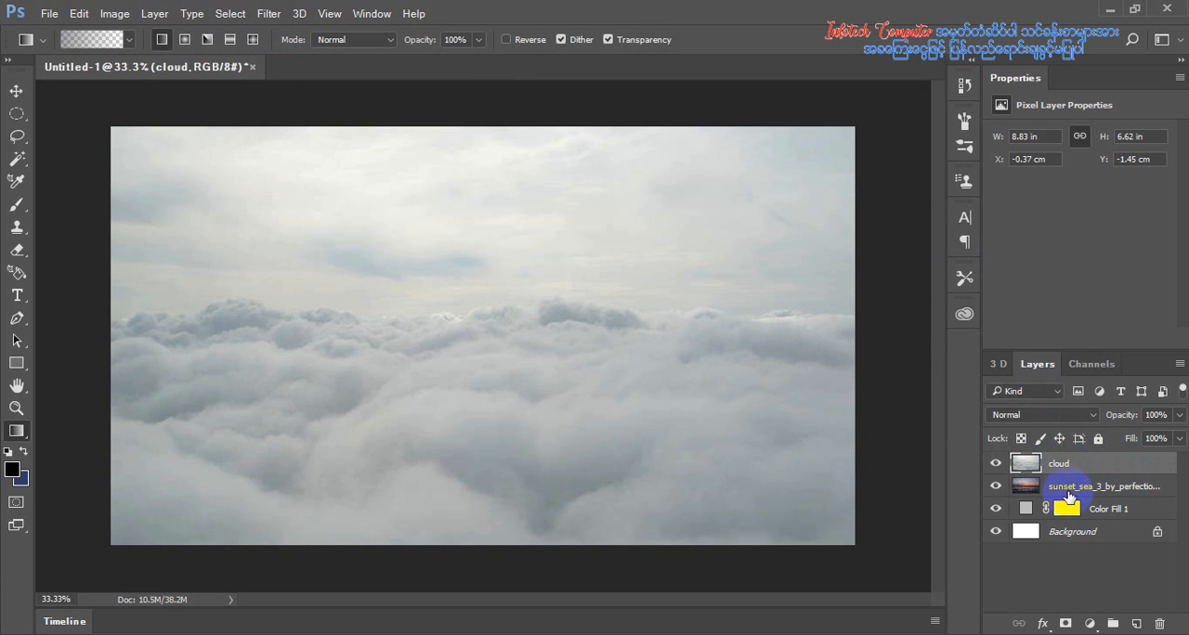
Rename the sunset_sea_3 layer as "sunset"
{"action": "left_click", "coordinate": [1069, 498]}
{"action": "double_click", "coordinate": [1073, 486]}
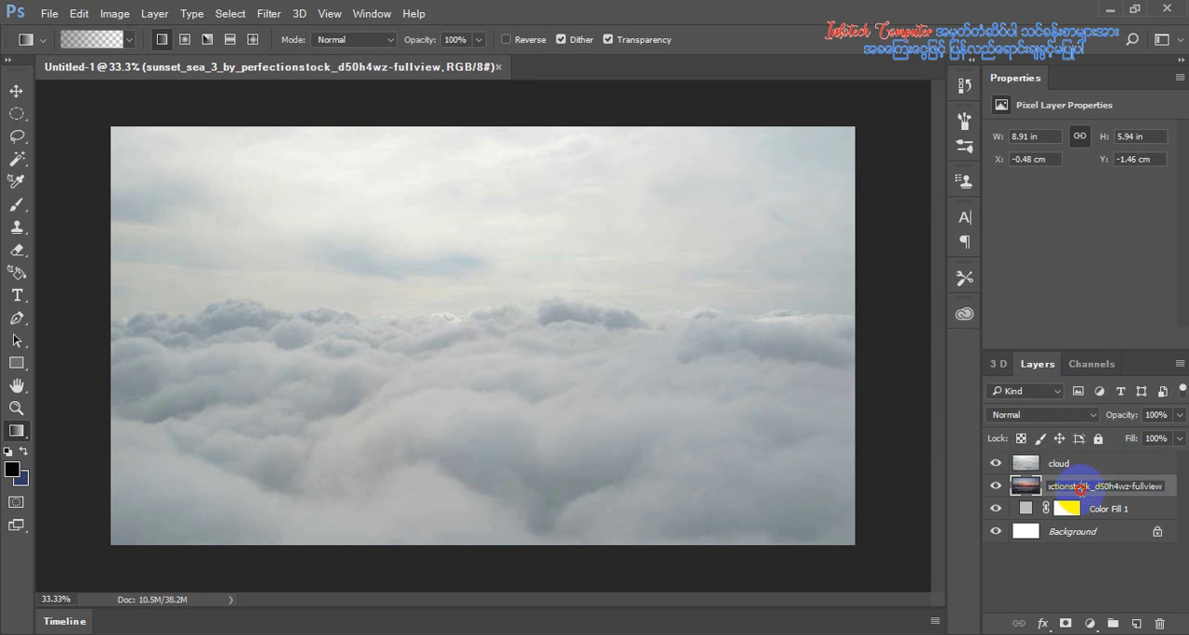
{"action": "left_click_drag", "start_coordinate": [1165, 486], "coordinate": [1170, 526]}
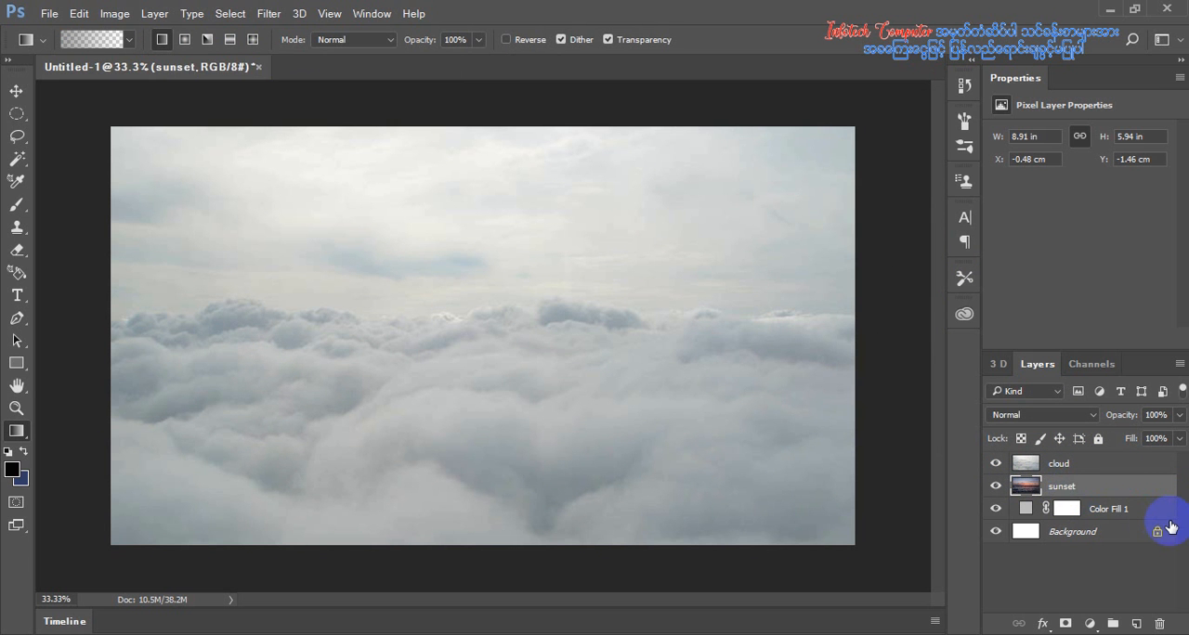
Try fading the sky of the cloud layer with several vertical black-to-transparent gradients drawn directly on its pixels
{"action": "left_click", "coordinate": [1050, 464]}
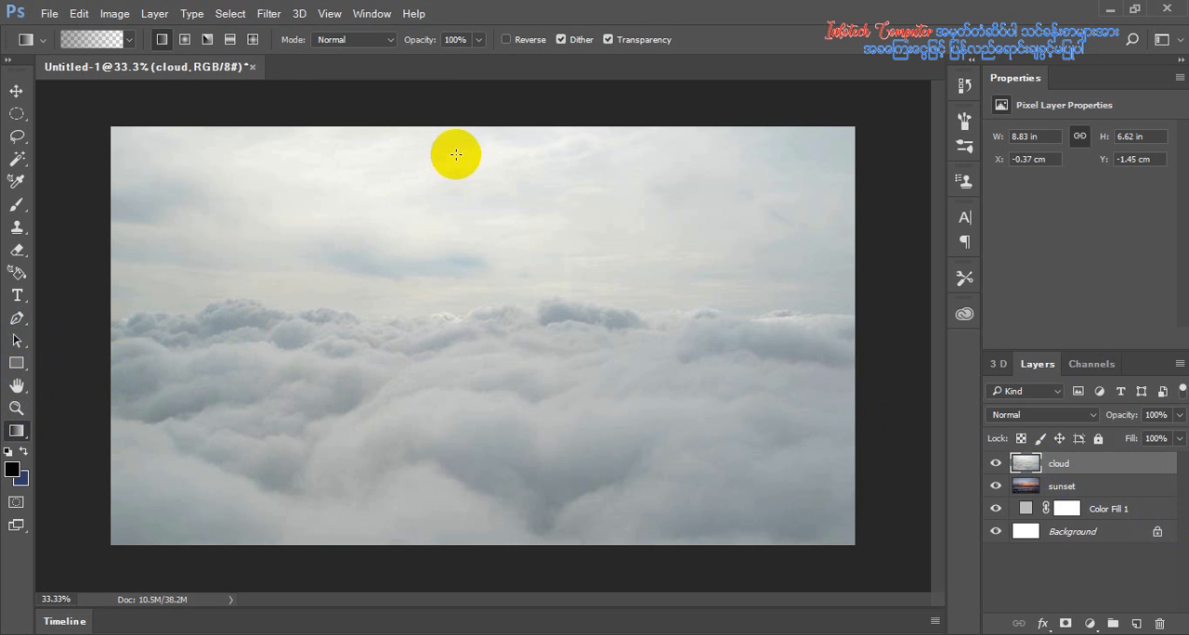
{"action": "left_click_drag", "start_coordinate": [468, 146], "coordinate": [467, 274]}
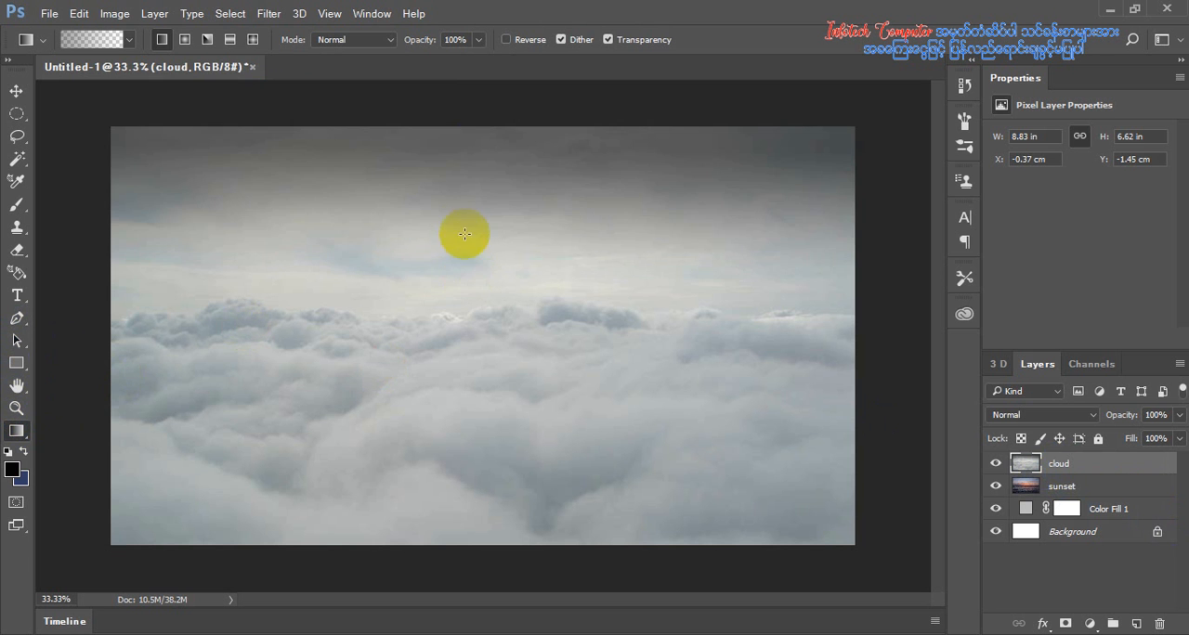
{"action": "left_click_drag", "start_coordinate": [466, 220], "coordinate": [461, 314]}
{"action": "left_click_drag", "start_coordinate": [488, 231], "coordinate": [512, 384]}
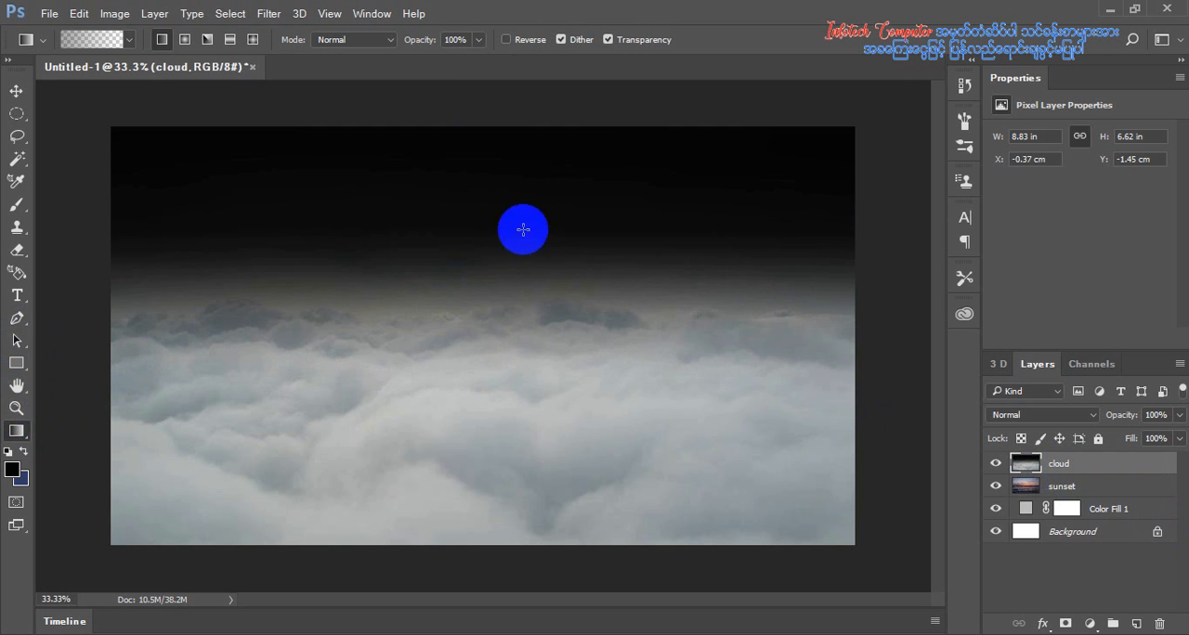
{"action": "left_click_drag", "start_coordinate": [522, 228], "coordinate": [516, 444]}
{"action": "left_click_drag", "start_coordinate": [554, 258], "coordinate": [553, 253]}
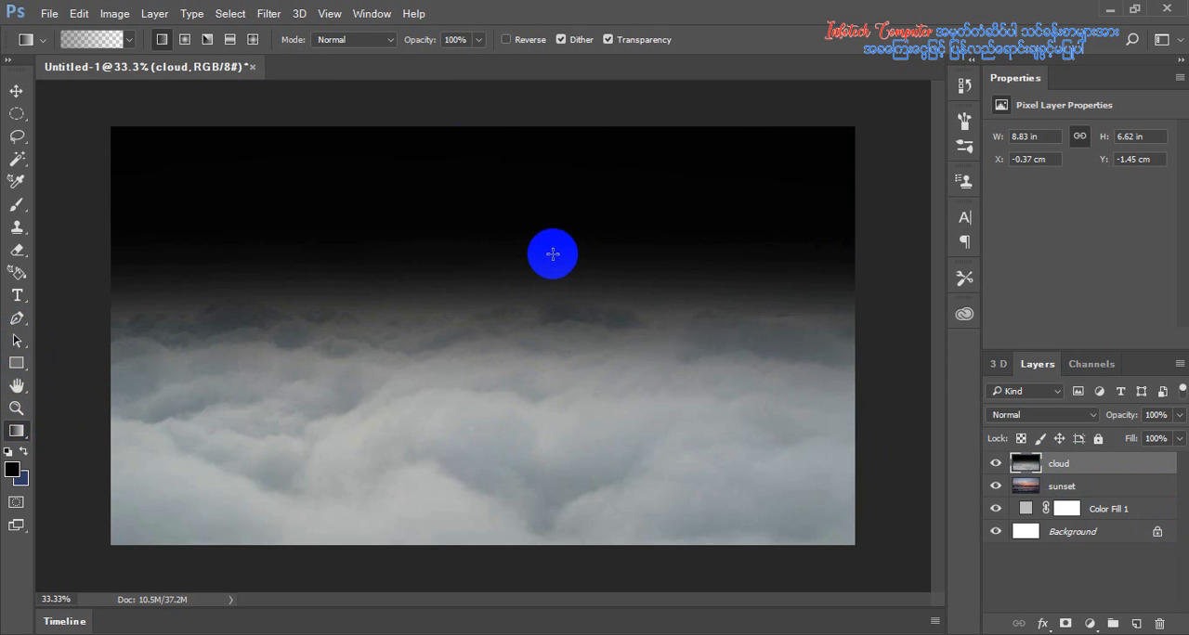
Revert the document to the last Name Change history state to discard the cloud layer gradients
{"action": "left_click", "coordinate": [964, 84]}
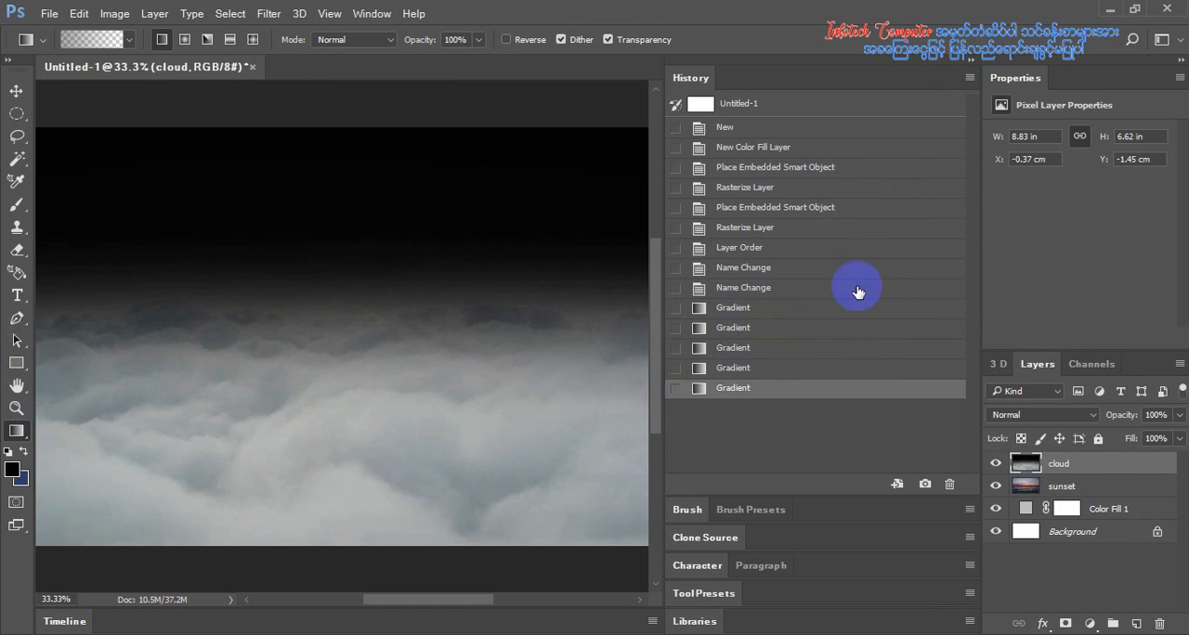
{"action": "left_click", "coordinate": [758, 305]}
{"action": "left_click", "coordinate": [758, 288]}
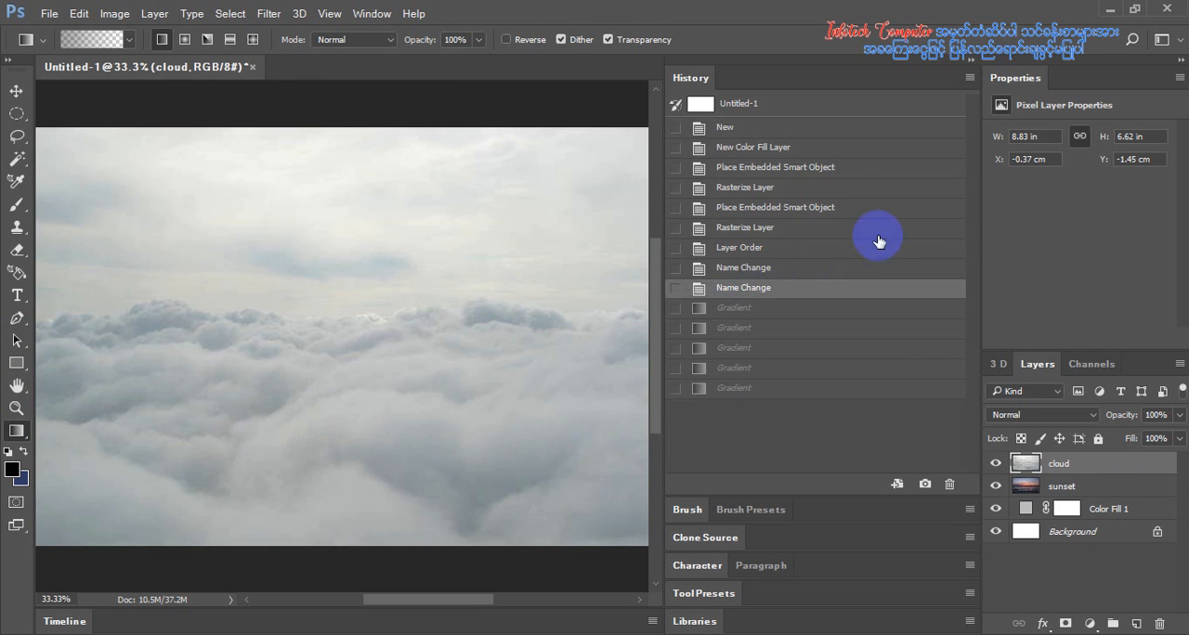
{"action": "left_click", "coordinate": [964, 82]}
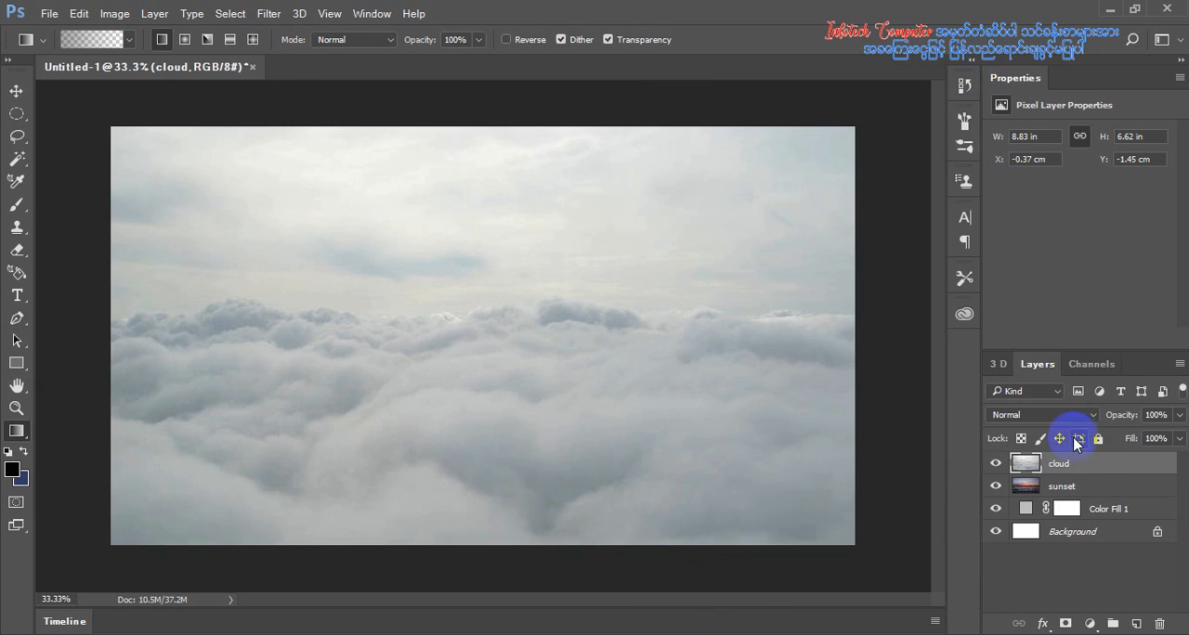
Try an upward black-to-transparent gradient directly on the sunset layer and revert to the last Name Change history state
{"action": "left_click", "coordinate": [1062, 488]}
{"action": "left_click_drag", "start_coordinate": [530, 397], "coordinate": [513, 165]}
{"action": "left_click_drag", "start_coordinate": [559, 402], "coordinate": [569, 189]}
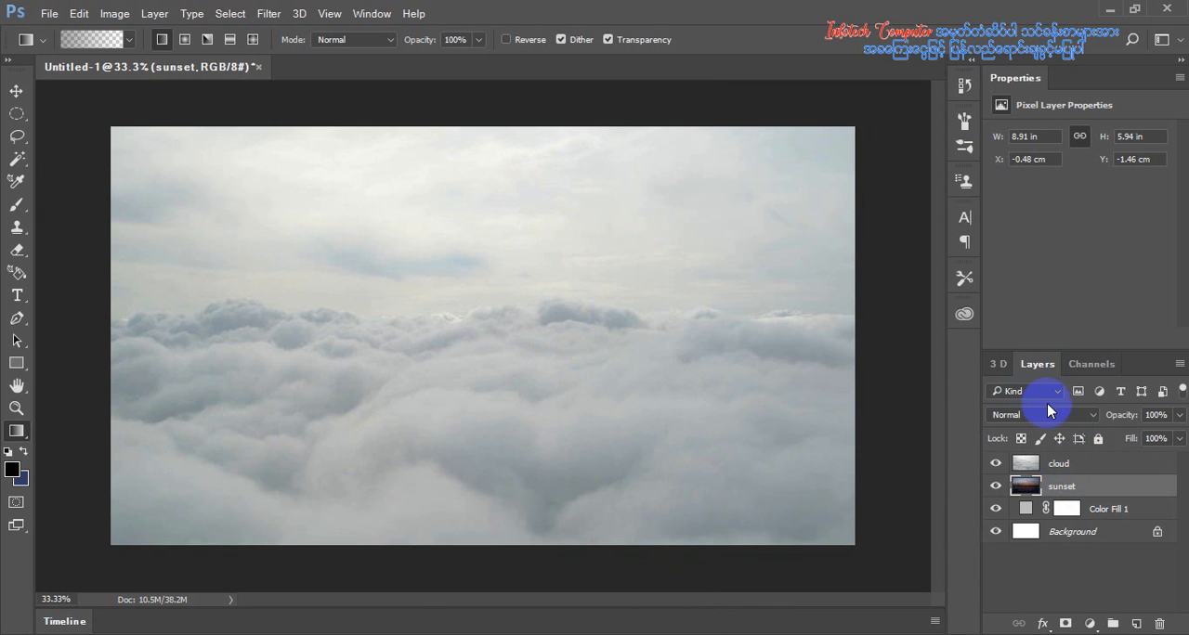
{"action": "left_click", "coordinate": [964, 84]}
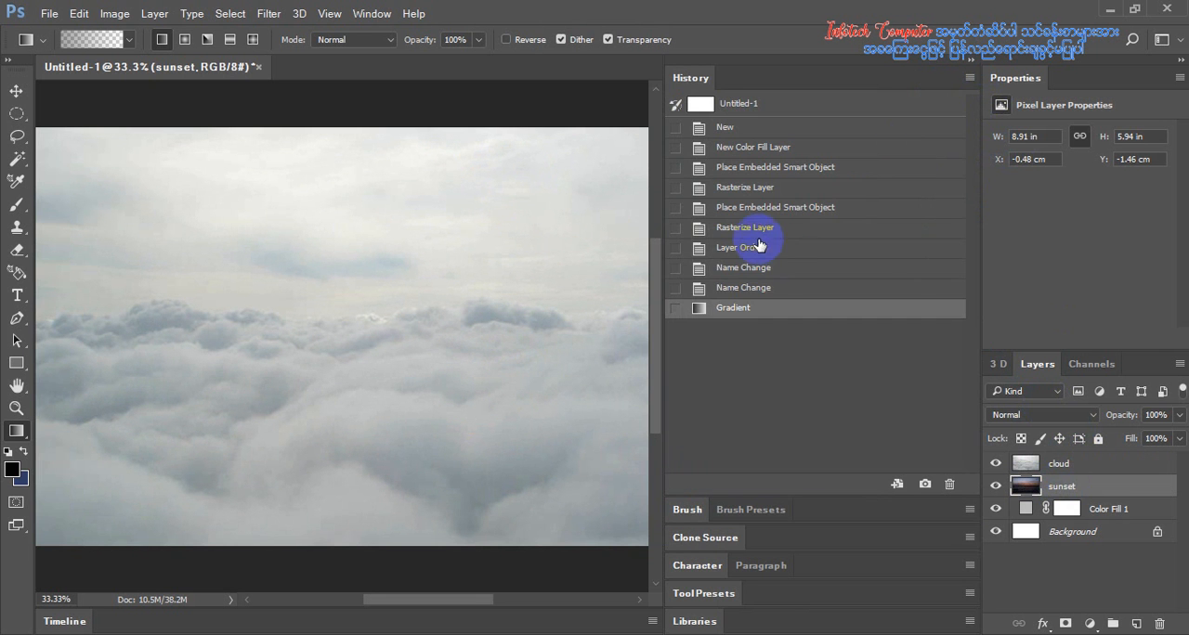
{"action": "left_click", "coordinate": [769, 269]}
{"action": "left_click", "coordinate": [801, 287]}
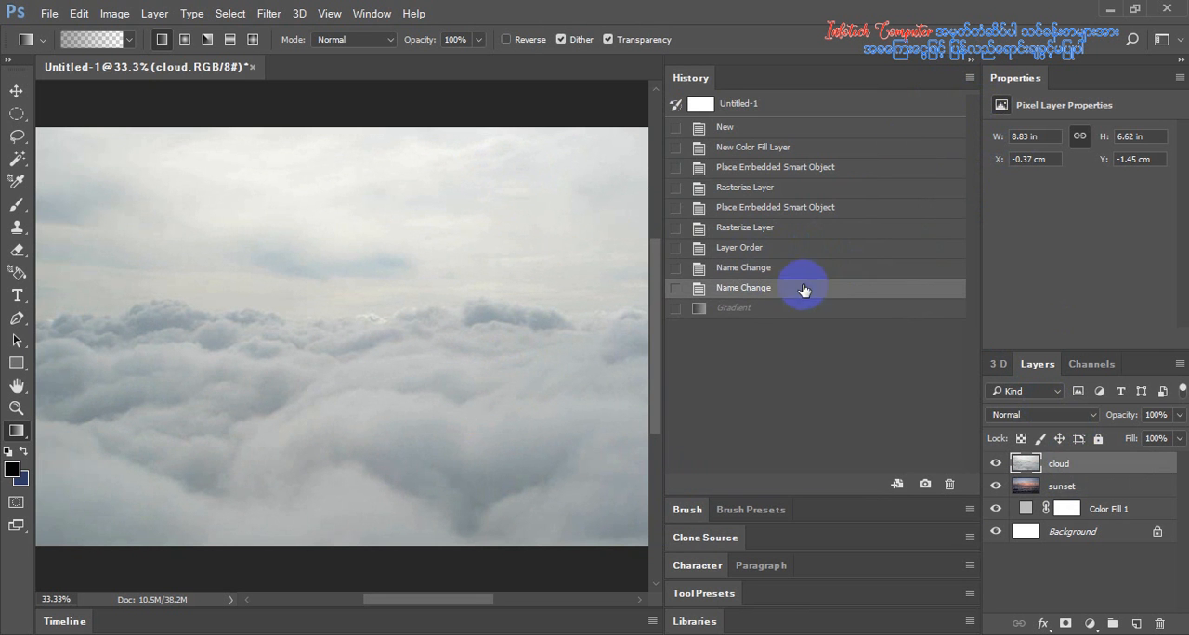
{"action": "left_click", "coordinate": [974, 65]}
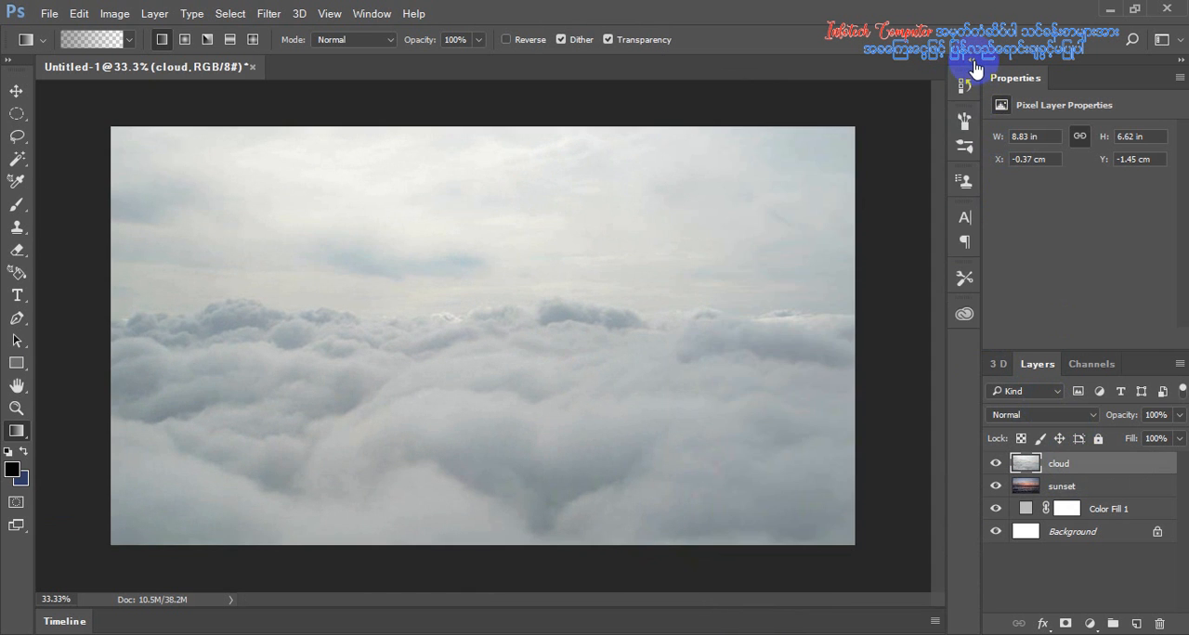
Add a layer mask to the cloud layer and fade out its sky with vertical gradients to reveal the sunset
{"action": "left_click", "coordinate": [1067, 625]}
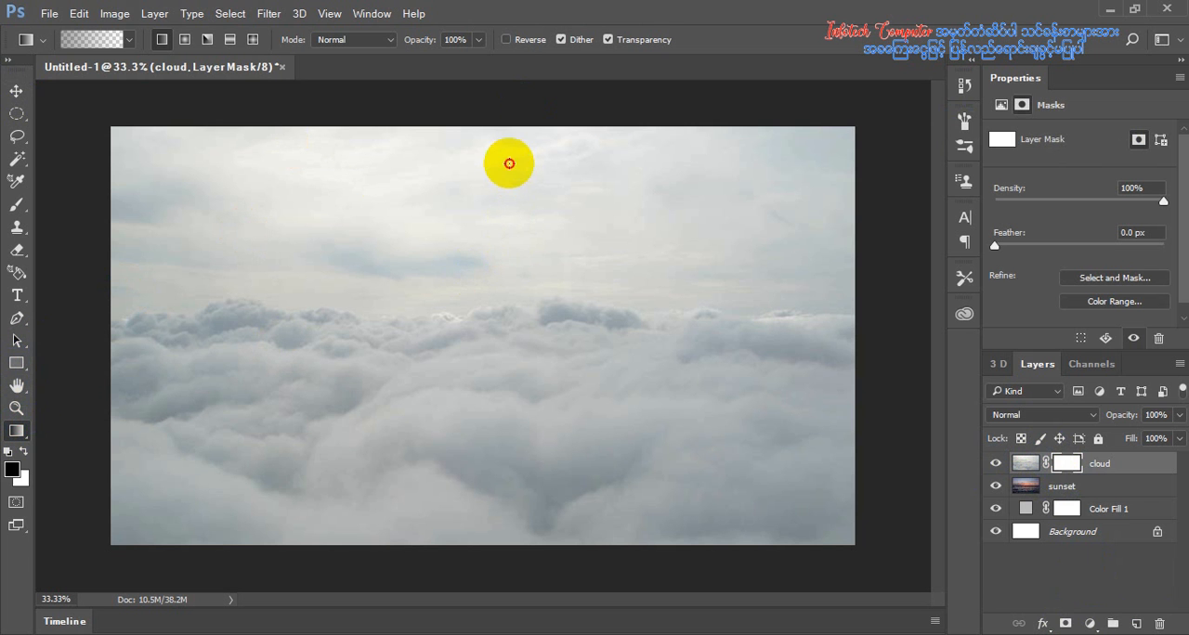
{"action": "left_click_drag", "start_coordinate": [509, 163], "coordinate": [505, 290]}
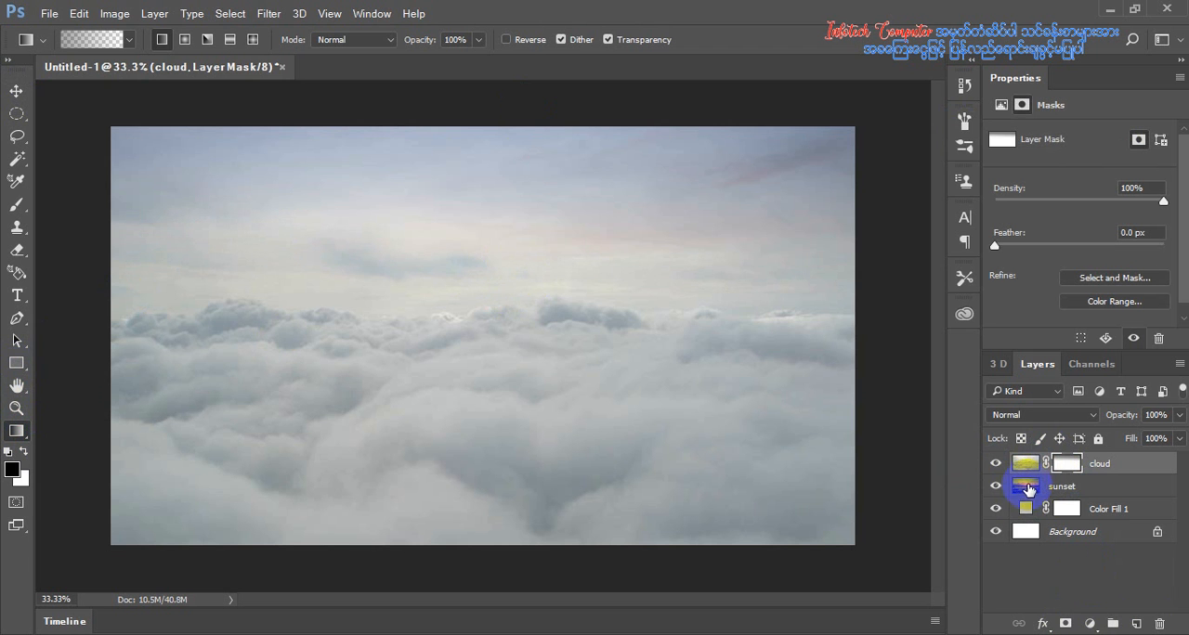
{"action": "left_click_drag", "start_coordinate": [517, 195], "coordinate": [517, 358]}
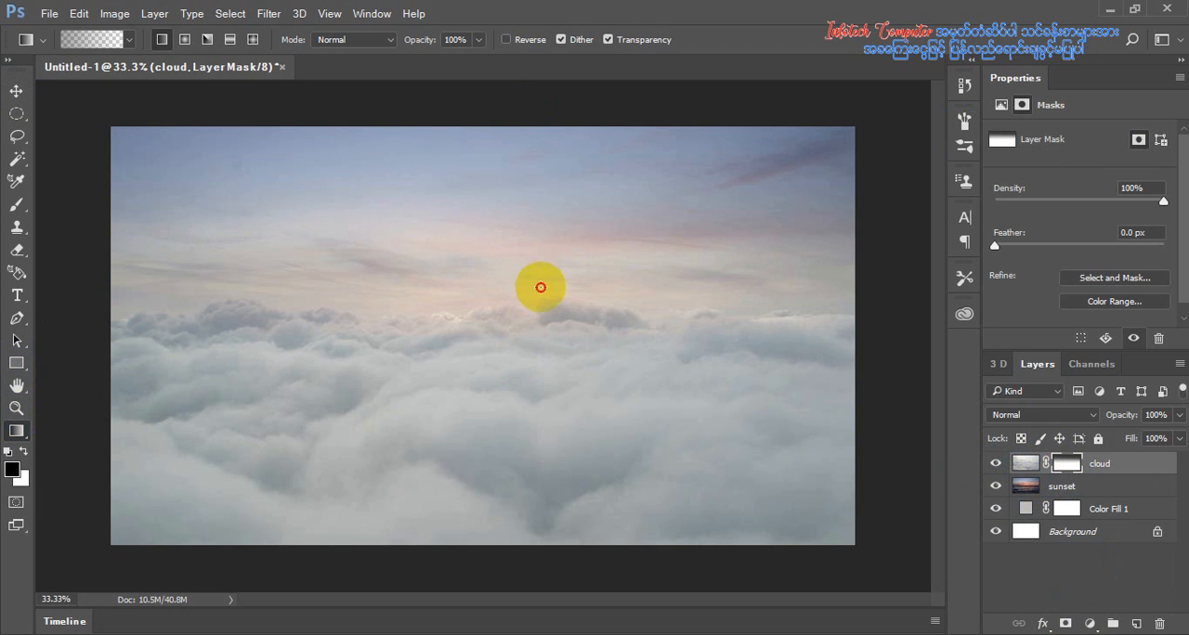
{"action": "left_click_drag", "start_coordinate": [541, 287], "coordinate": [542, 397]}
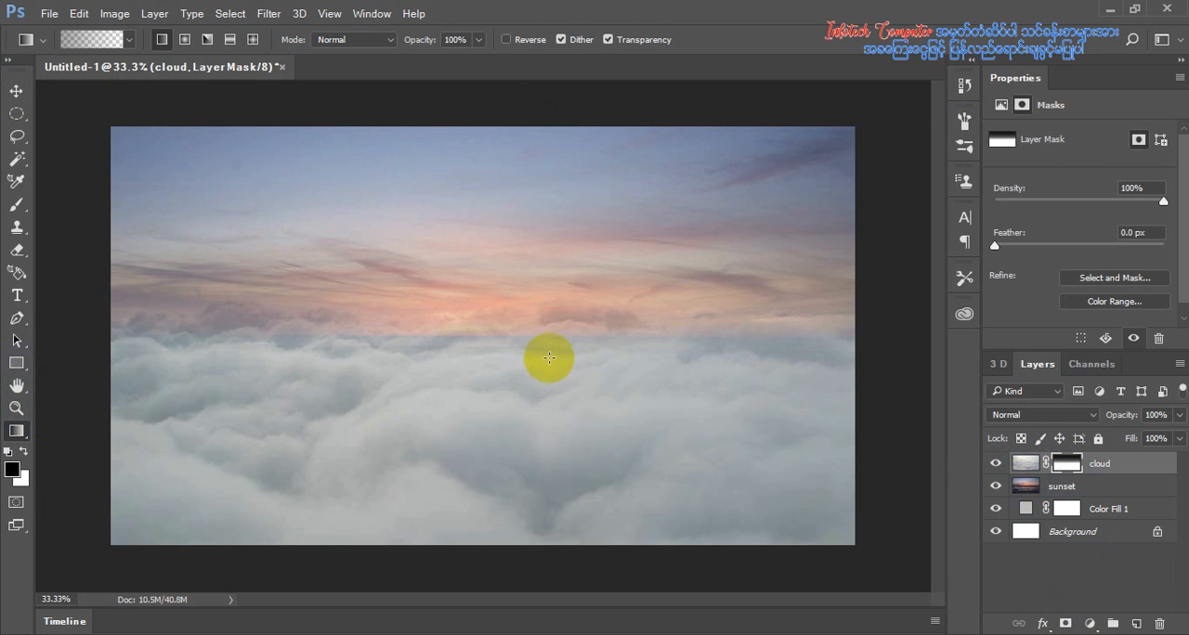
{"action": "left_click_drag", "start_coordinate": [553, 325], "coordinate": [552, 313]}
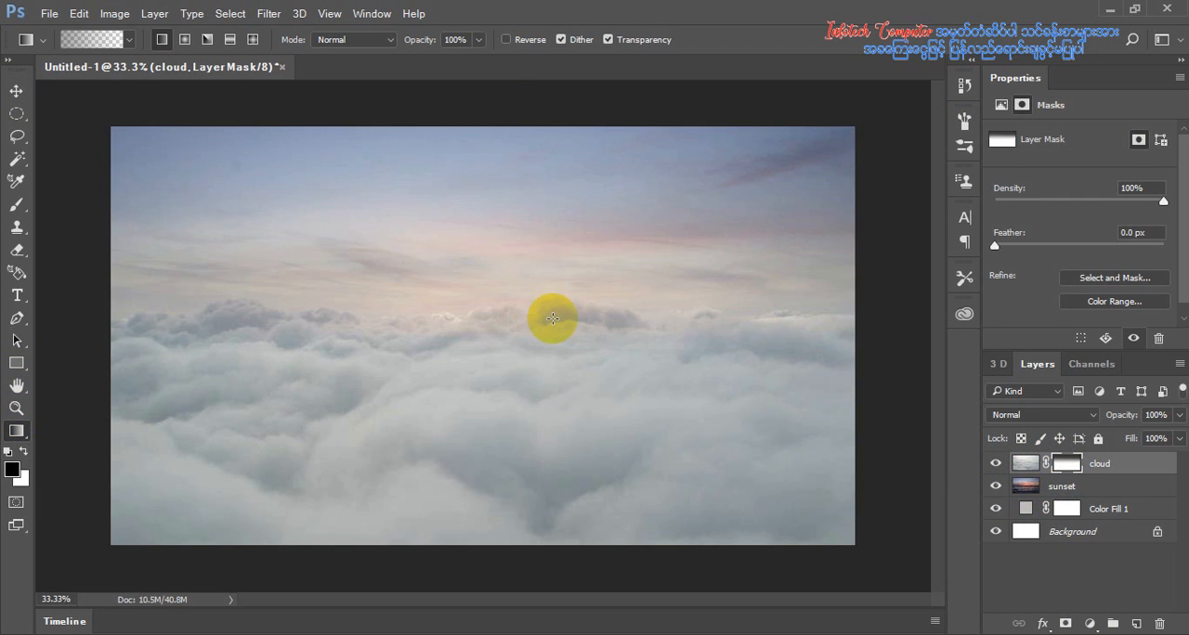
{"action": "left_click_drag", "start_coordinate": [542, 186], "coordinate": [479, 295]}
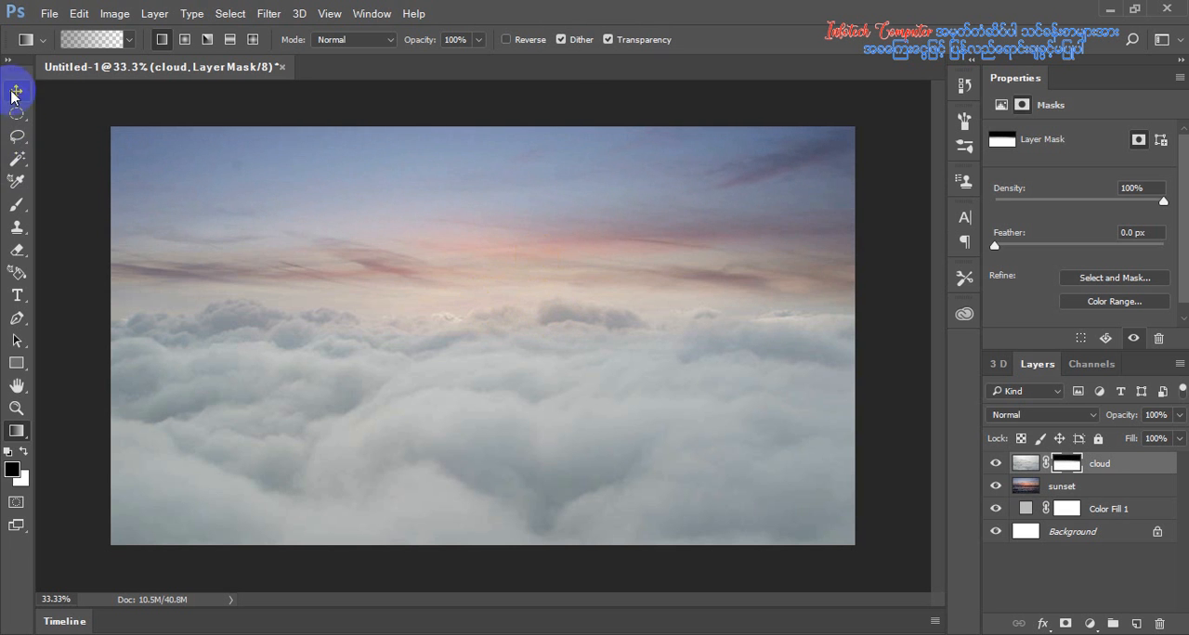
Nudge the cloud layer slightly sideways with the Move tool to X -0.27 cm, Y -1.46 cm
{"action": "left_click", "coordinate": [15, 91]}
{"action": "left_click", "coordinate": [1083, 489]}
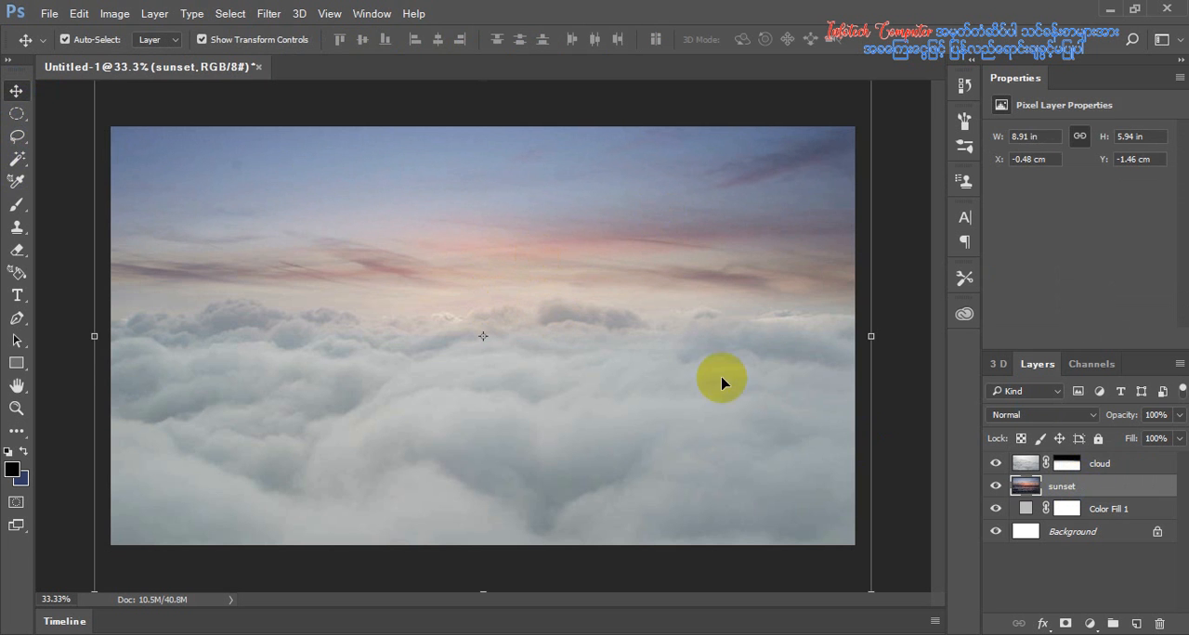
{"action": "mouse_move", "coordinate": [648, 338]}
{"action": "left_mouse_down"}
{"action": "mouse_move", "coordinate": [648, 310]}
{"action": "mouse_move", "coordinate": [651, 340]}
{"action": "left_mouse_up"}
{"action": "left_click", "coordinate": [688, 361]}
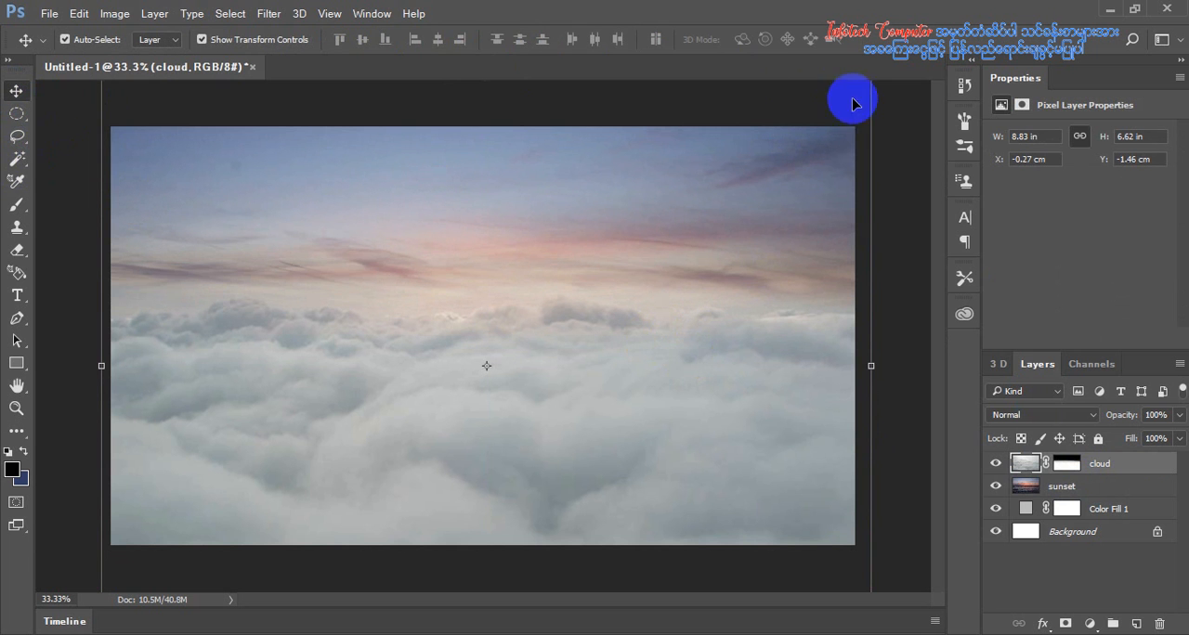
Move the cloud layer up and slightly sideways to X -0.37 cm, Y -1.89 cm
{"action": "left_click", "coordinate": [1068, 488]}
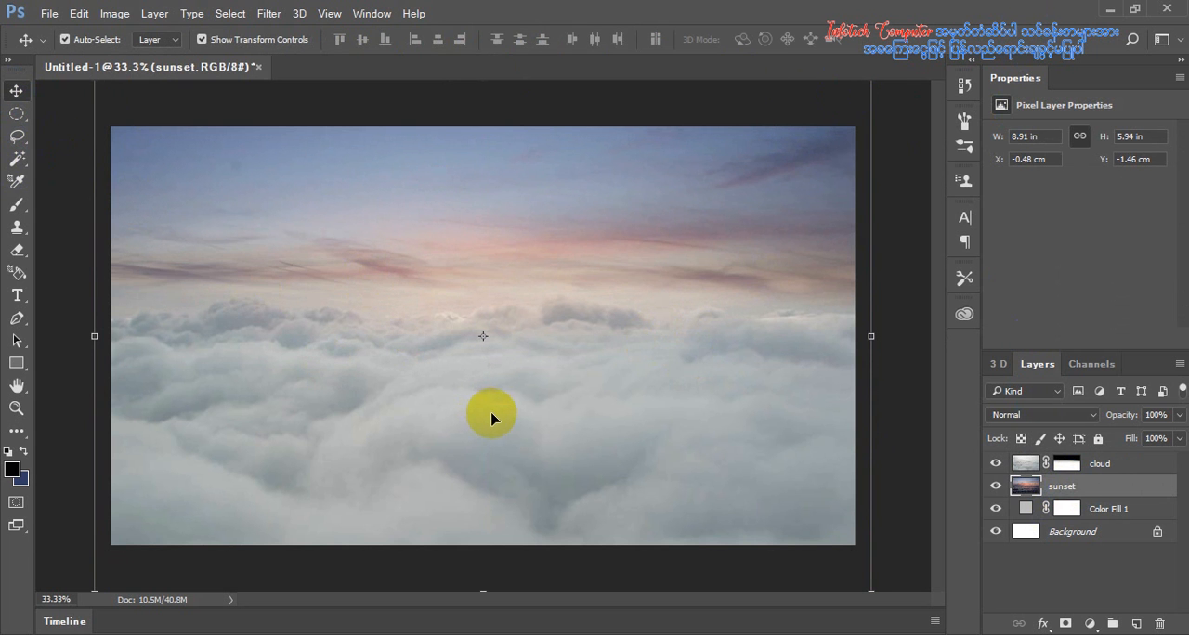
{"action": "left_click", "coordinate": [1135, 472]}
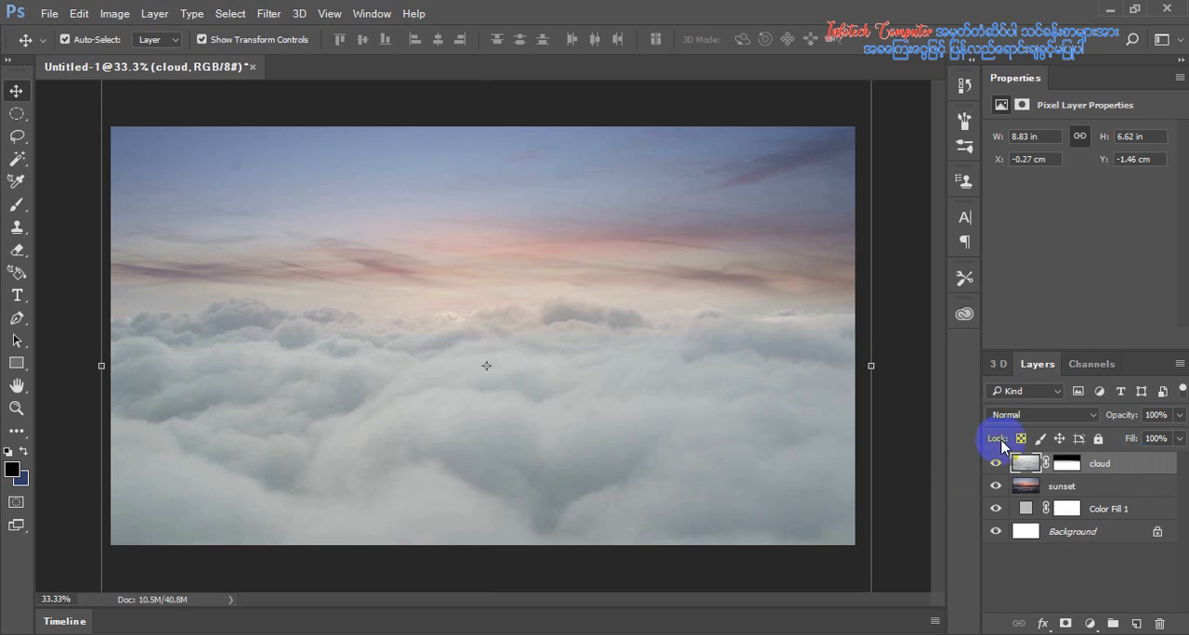
{"action": "left_click_drag", "start_coordinate": [604, 362], "coordinate": [606, 347]}
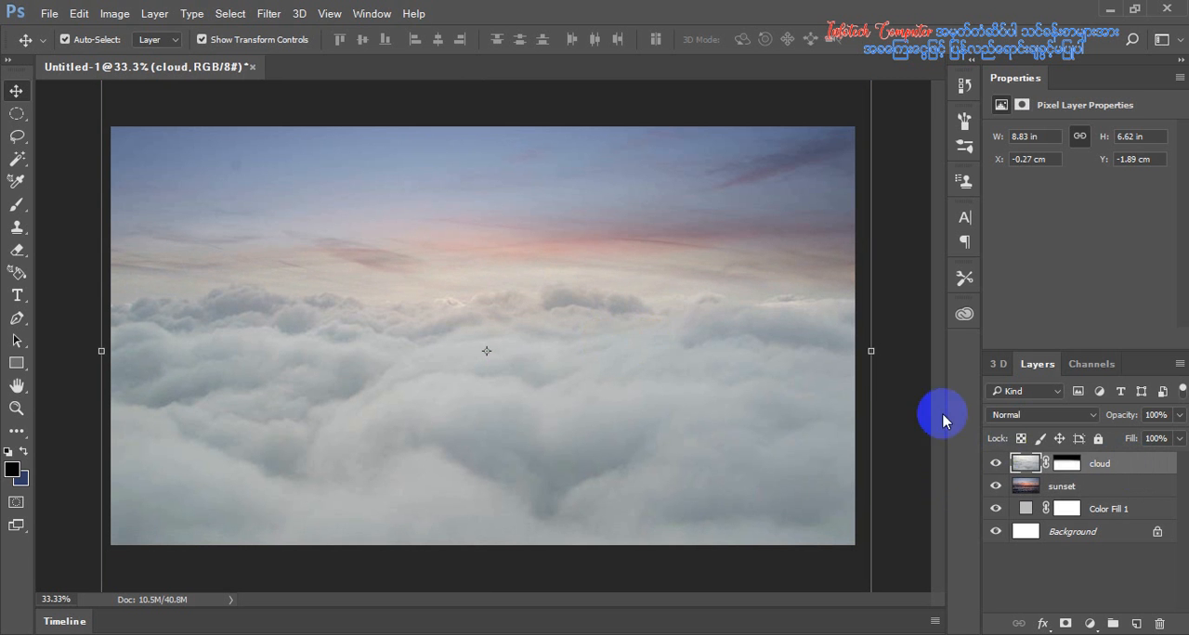
{"action": "left_click_drag", "start_coordinate": [1033, 488], "coordinate": [1026, 476]}
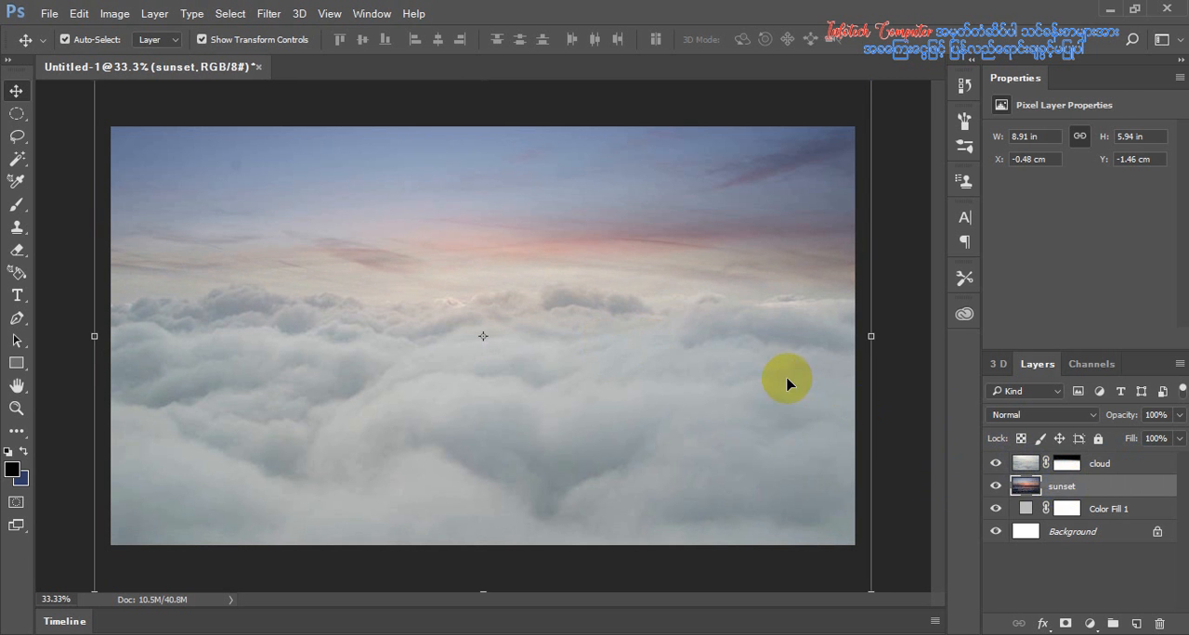
{"action": "mouse_move", "coordinate": [785, 380]}
{"action": "left_mouse_down"}
{"action": "mouse_move", "coordinate": [786, 353]}
{"action": "mouse_move", "coordinate": [786, 382]}
{"action": "left_mouse_up"}
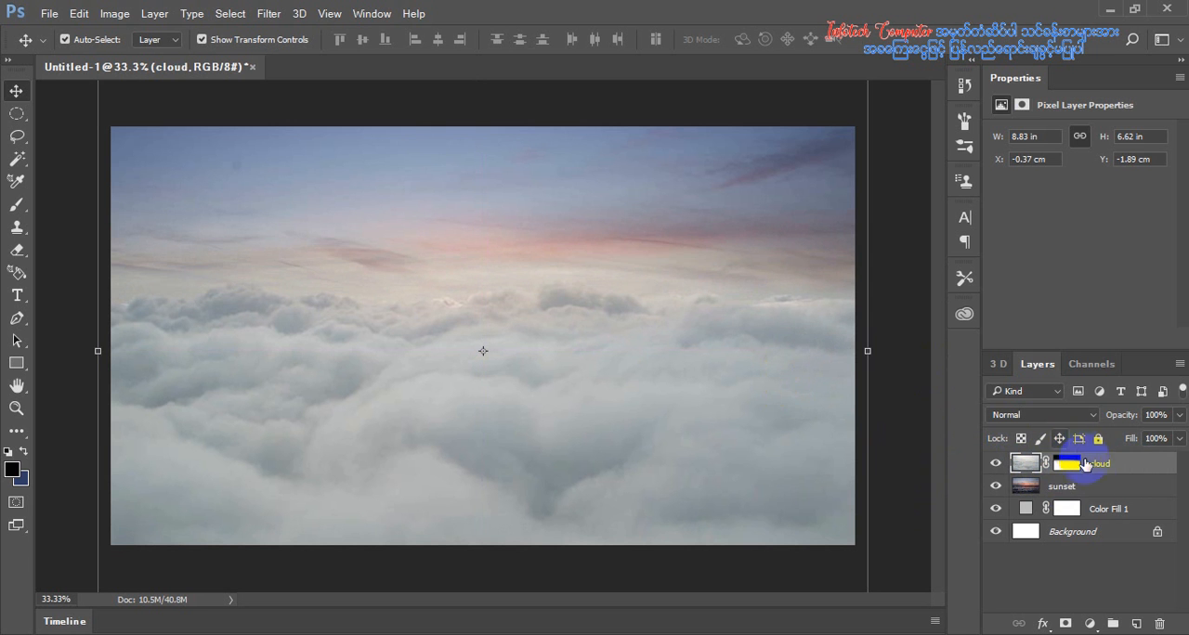
Nudge the sunset layer upward to Y -1.99 cm
{"action": "left_click", "coordinate": [1092, 488]}
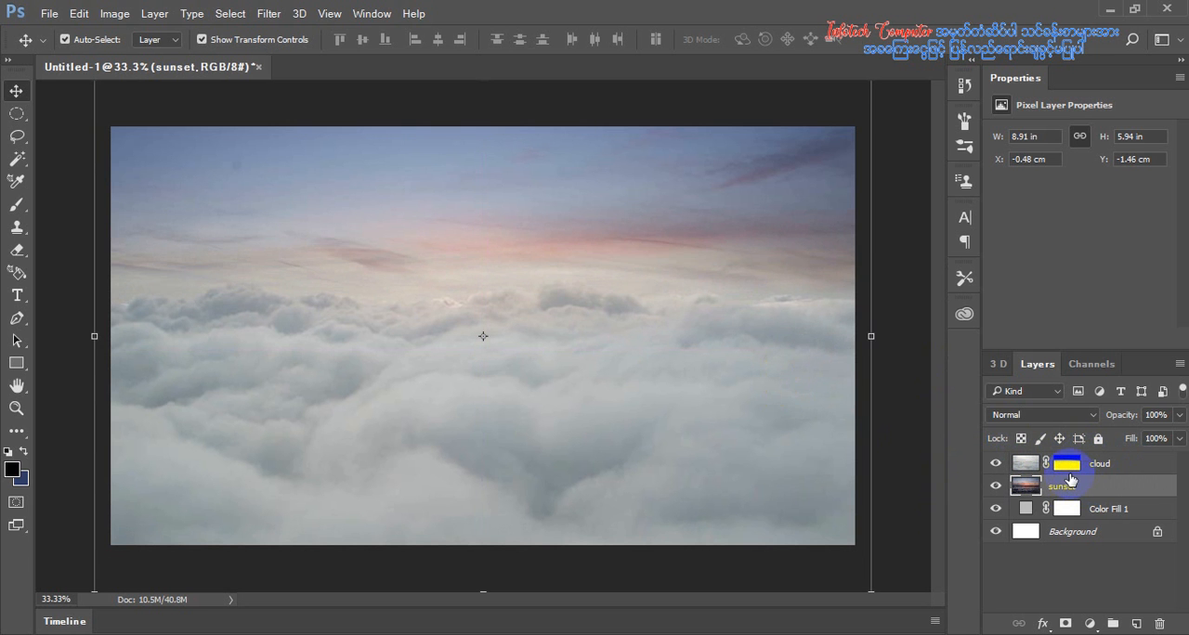
{"action": "key", "text": "Up"}
{"action": "key", "text": "Up"}
{"action": "key", "text": "Up"}
{"action": "key", "text": "Up"}
{"action": "key", "text": "Up"}
{"action": "key", "text": "Up"}
{"action": "key", "text": "Up"}
{"action": "key", "text": "Up"}
{"action": "key", "text": "Up"}
{"action": "key", "text": "Up"}
{"action": "key", "text": "Up"}
{"action": "key", "text": "Up"}
{"action": "key", "text": "Up"}
{"action": "key", "text": "Up"}
{"action": "key", "text": "Up"}
{"action": "key", "text": "Up"}
{"action": "key", "text": "Up"}
{"action": "key", "text": "Up"}
{"action": "key", "text": "Up"}
{"action": "key", "text": "Up"}
{"action": "key", "text": "Up"}
{"action": "key", "text": "Up"}
{"action": "key", "text": "Up"}
{"action": "key", "text": "Up"}
{"action": "key", "text": "Up"}
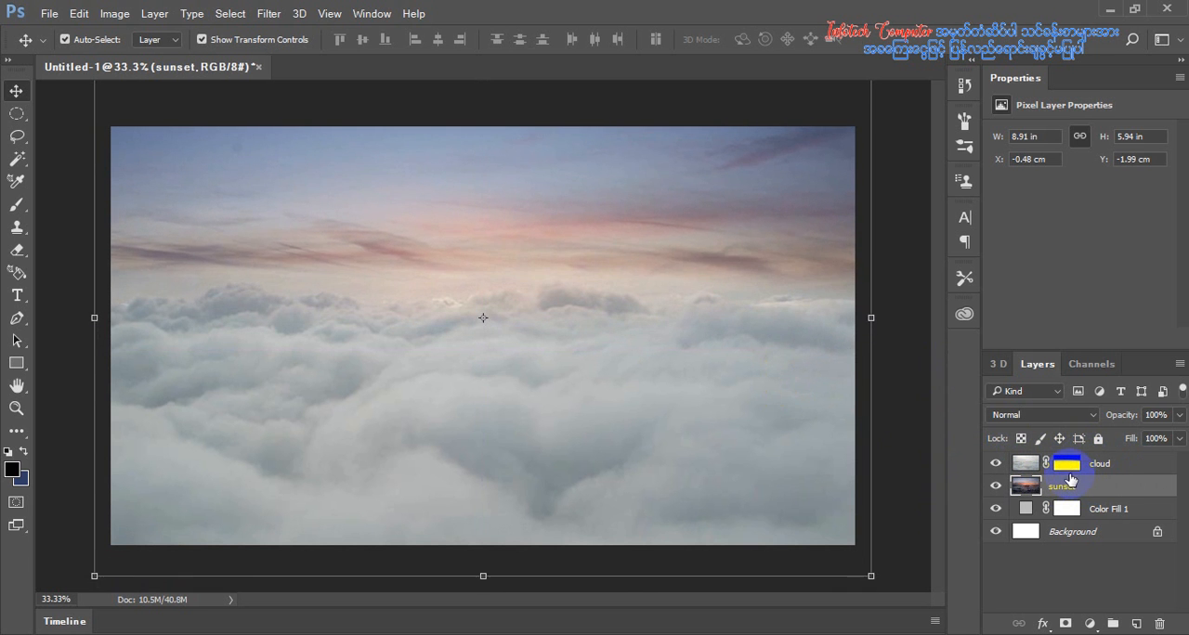
Nudge the cloud layer upward to Y -2.12 cm
{"action": "left_click", "coordinate": [1096, 470]}
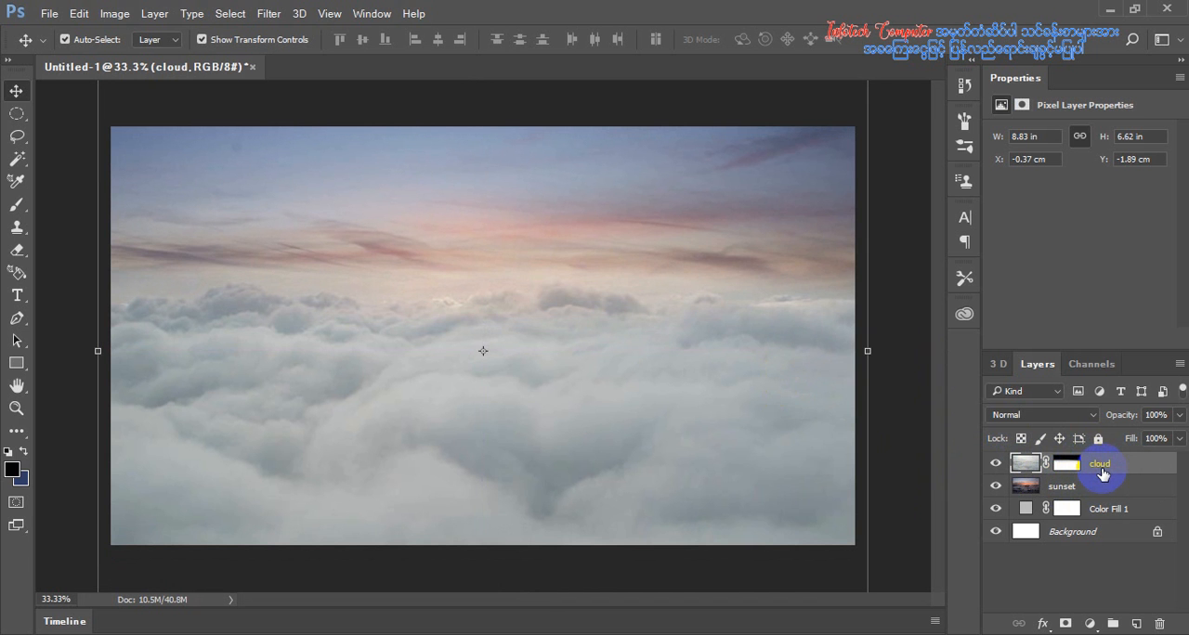
{"action": "key", "text": "Up"}
{"action": "key", "text": "Up"}
{"action": "key", "text": "Up"}
{"action": "key", "text": "Up"}
{"action": "key", "text": "Up"}
{"action": "key", "text": "Up"}
{"action": "key", "text": "Up"}
{"action": "key", "text": "Up"}
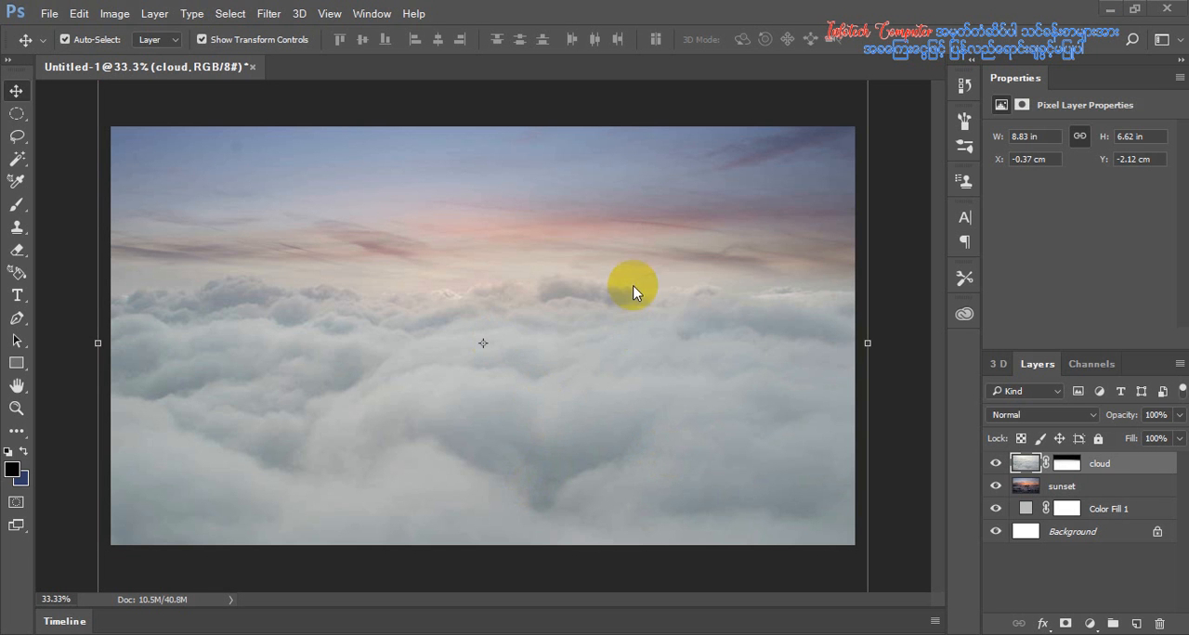
Apply a Gaussian Blur with a radius of 31.6 pixels to the sunset layer, and reselect the cloud layer
{"action": "left_click", "coordinate": [1065, 492]}
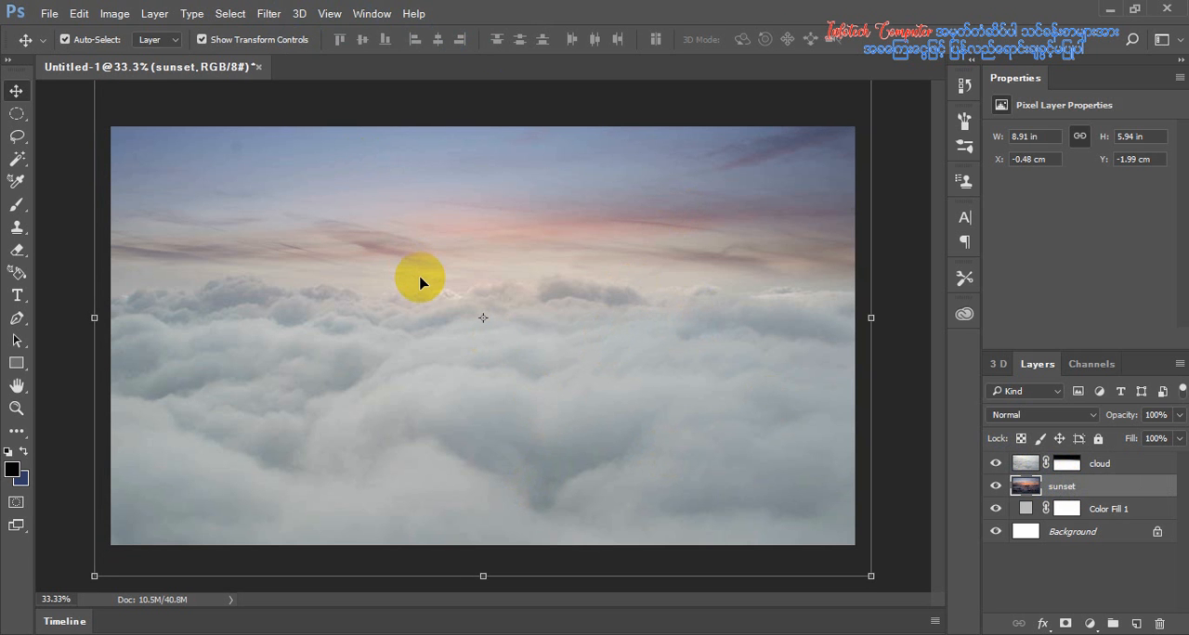
{"action": "left_click", "coordinate": [268, 13]}
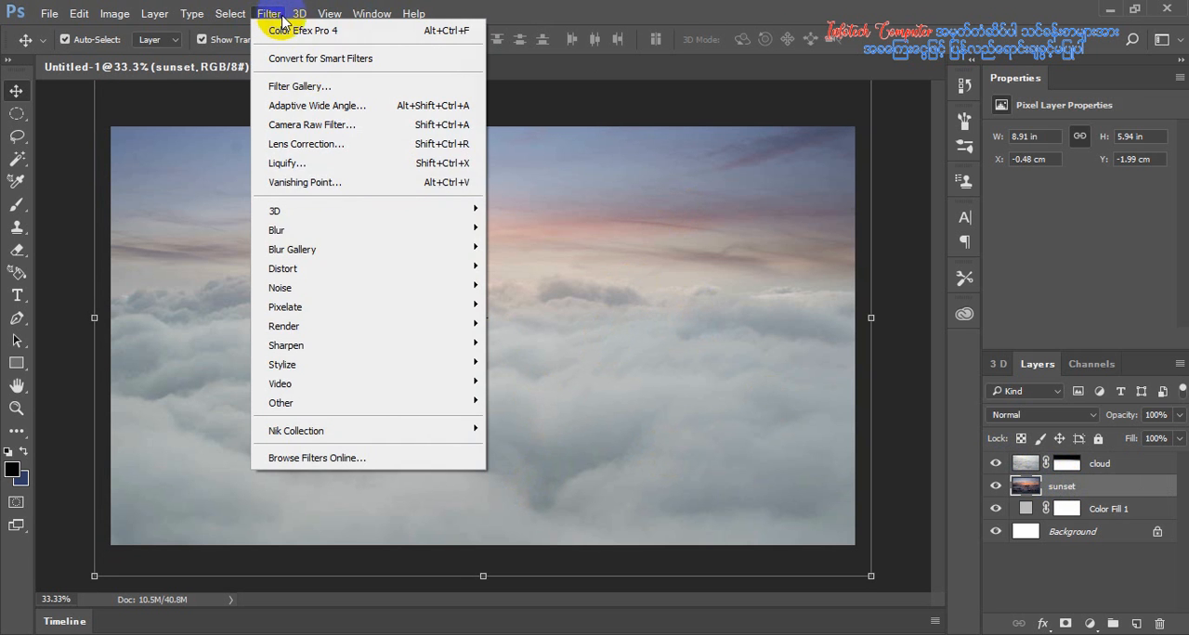
{"action": "mouse_move", "coordinate": [337, 230]}
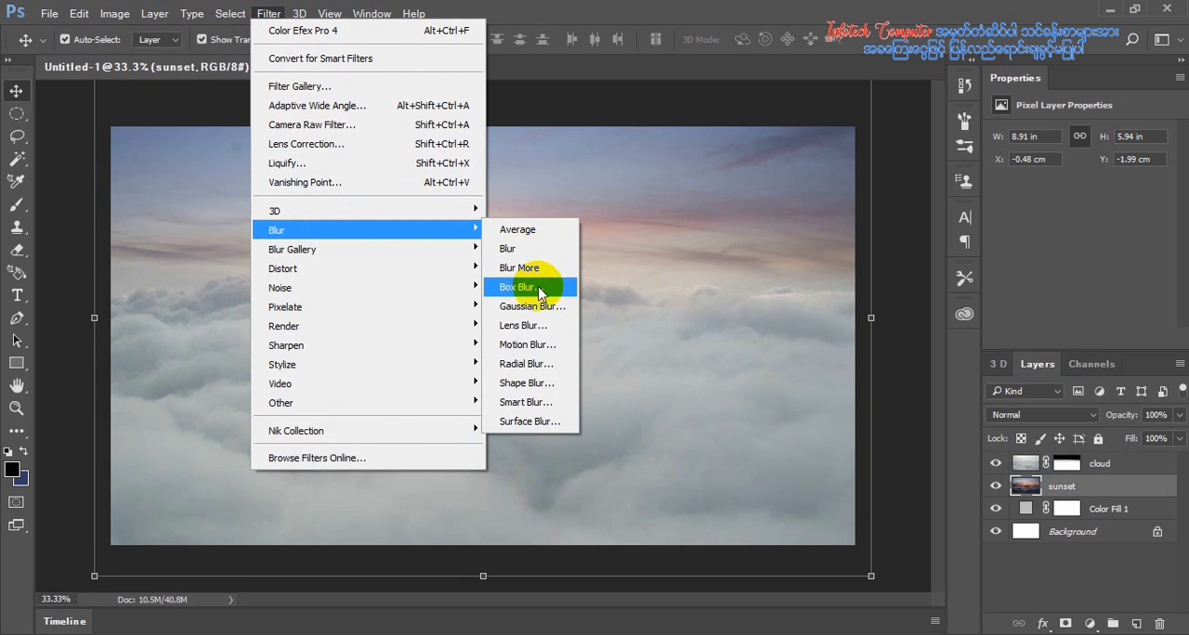
{"action": "left_click", "coordinate": [544, 314]}
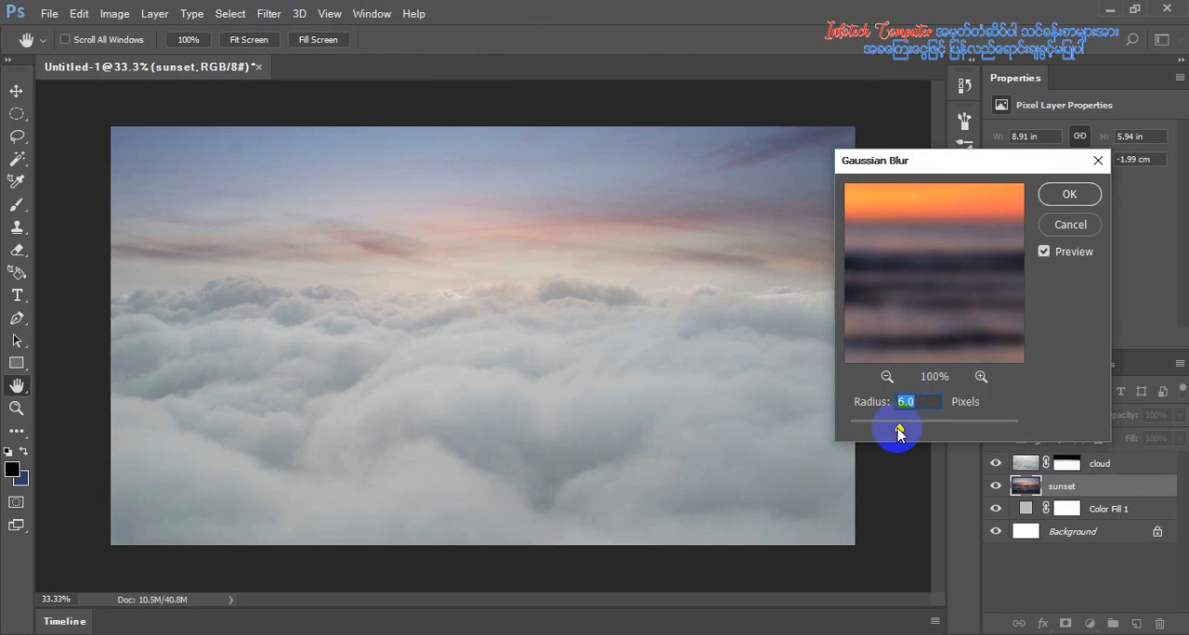
{"action": "left_click_drag", "start_coordinate": [879, 431], "coordinate": [924, 440]}
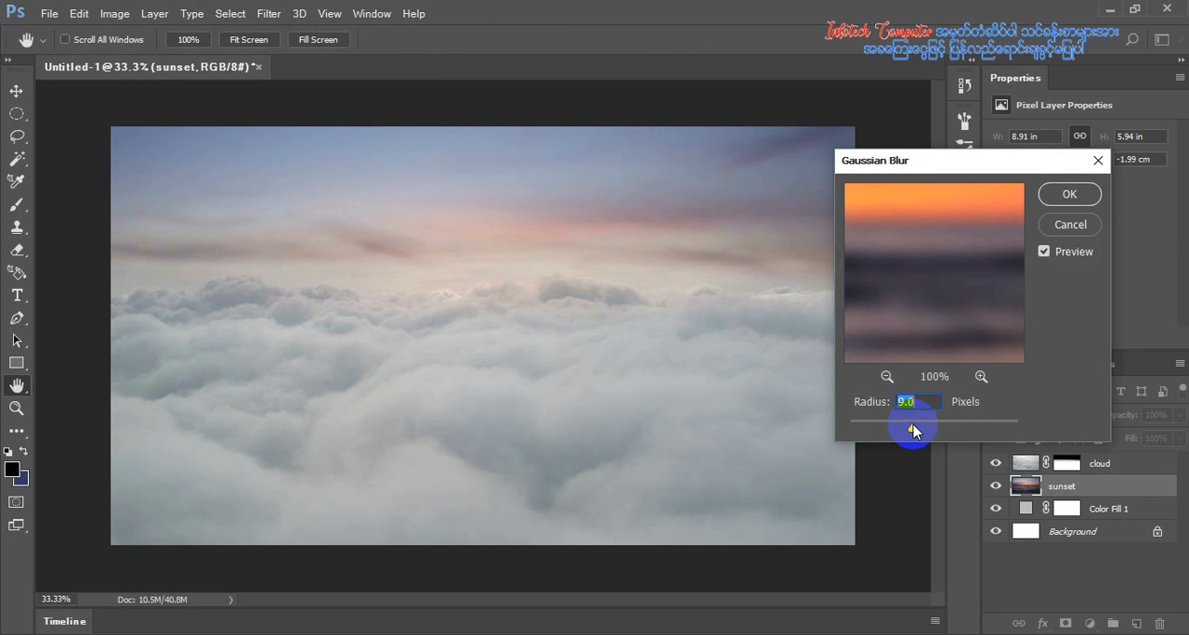
{"action": "mouse_move", "coordinate": [901, 429]}
{"action": "left_mouse_down"}
{"action": "mouse_move", "coordinate": [886, 431]}
{"action": "mouse_move", "coordinate": [922, 437]}
{"action": "left_mouse_up"}
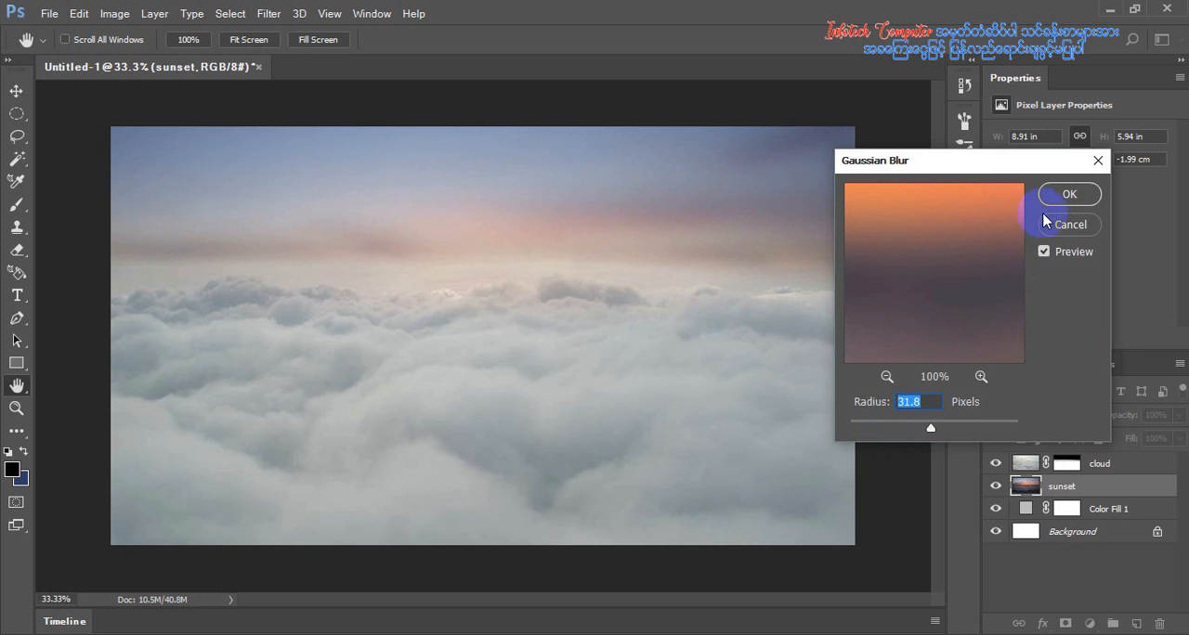
{"action": "left_click", "coordinate": [1069, 195]}
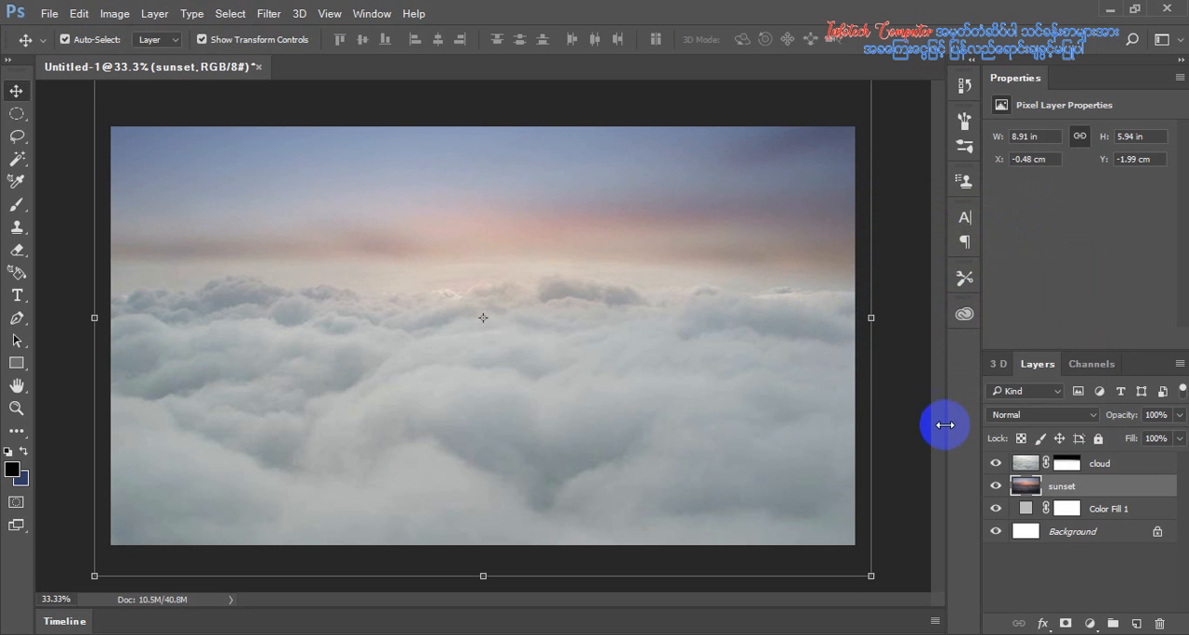
{"action": "left_click", "coordinate": [1103, 464]}
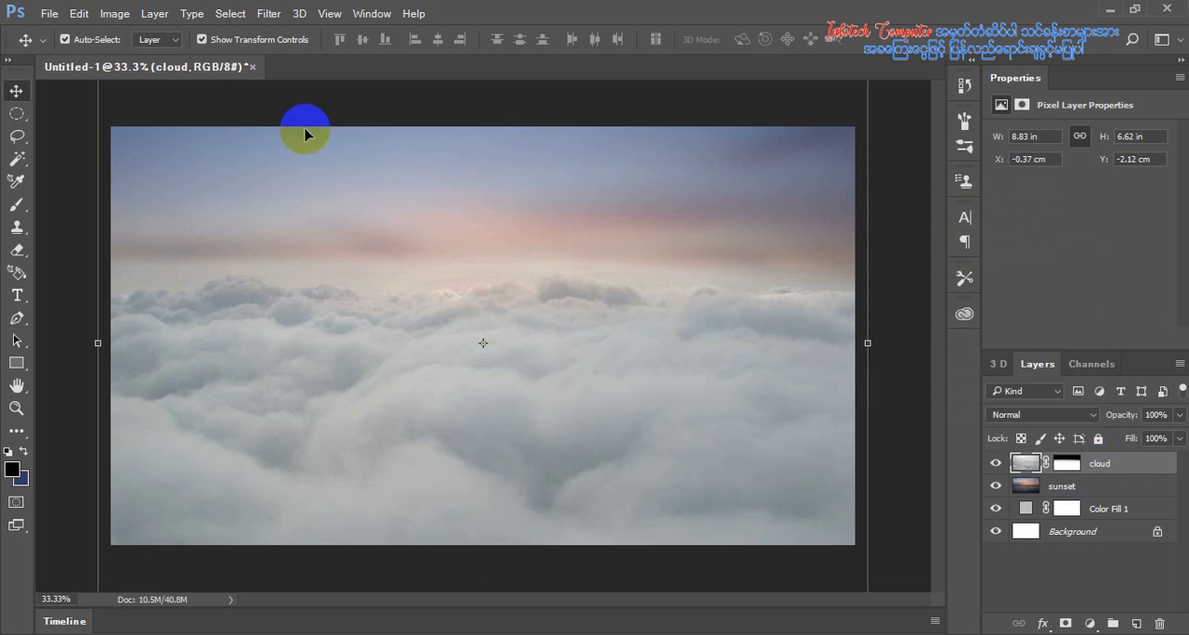
{"action": "left_click", "coordinate": [49, 13]}
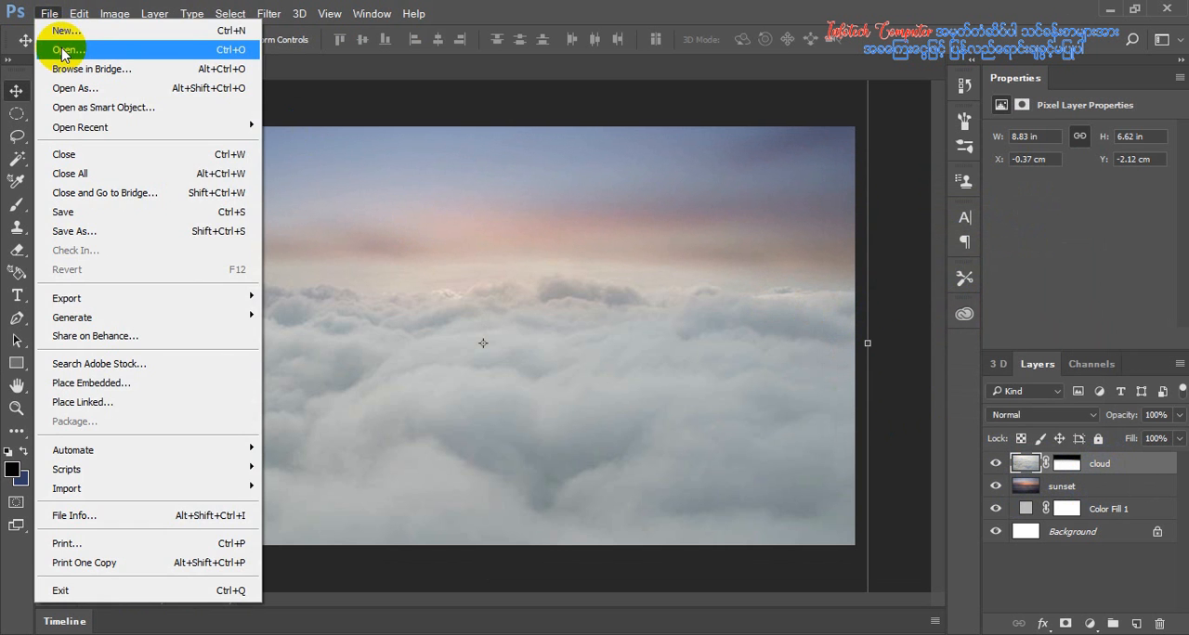
{"action": "left_click", "coordinate": [63, 50]}
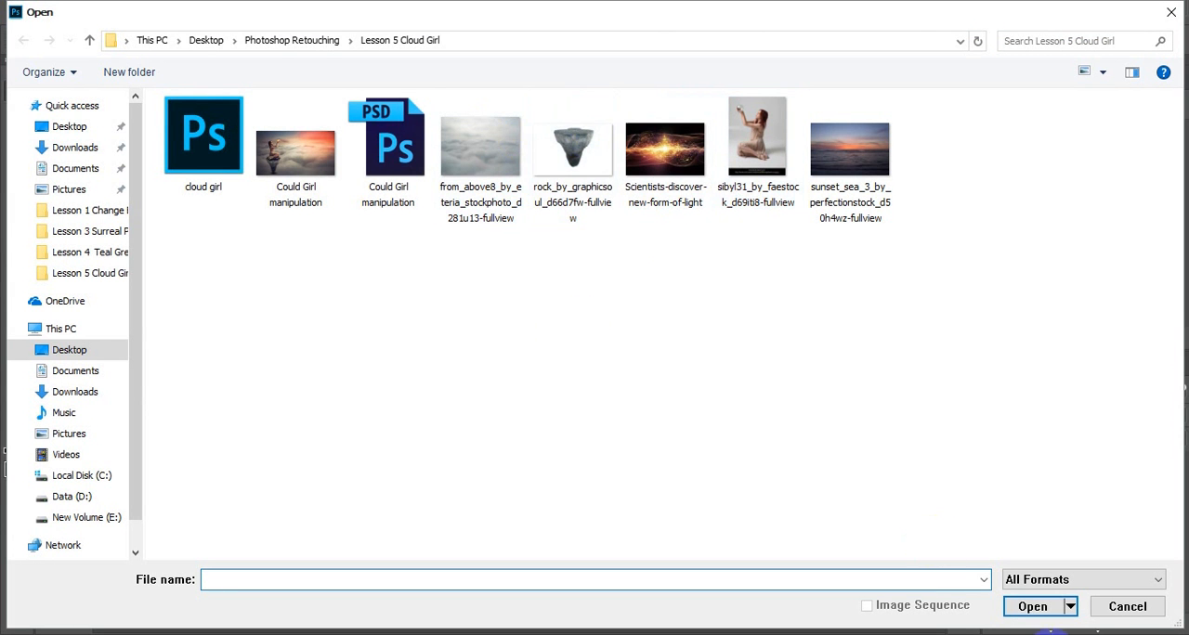
{"action": "left_click", "coordinate": [1106, 607]}
Place the image rock_by_graphicsoul_d66d7fw-fullview as an embedded object above the cloud layer
{"action": "left_click", "coordinate": [49, 13]}
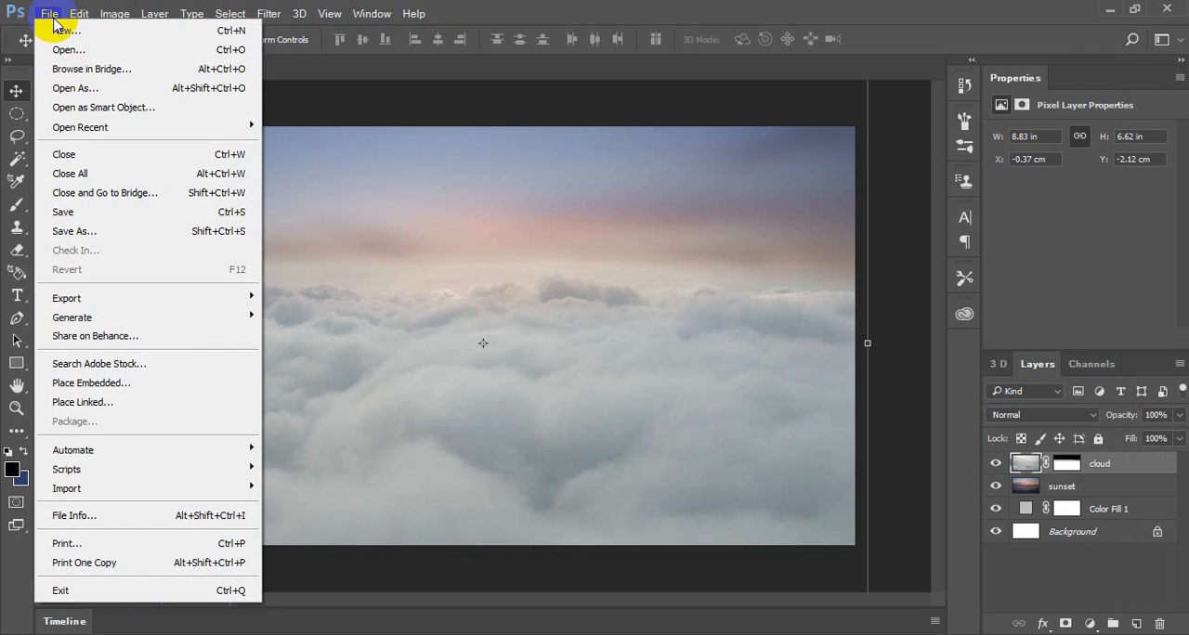
{"action": "left_click", "coordinate": [123, 383]}
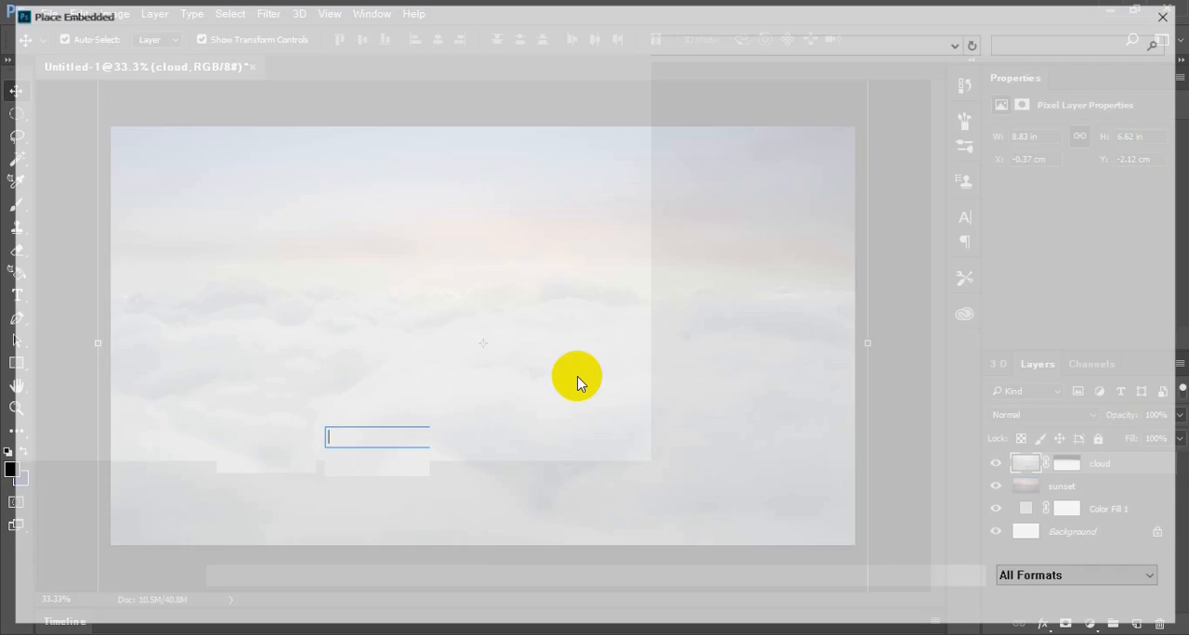
{"action": "double_click", "coordinate": [592, 153]}
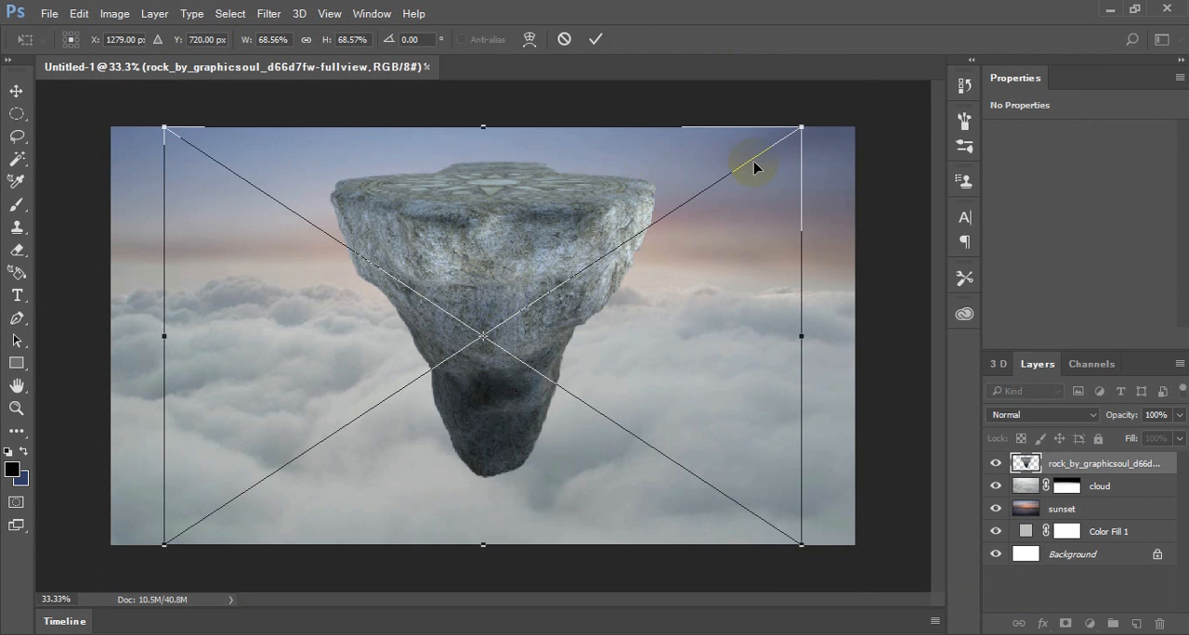
Shrink the rock and position it among the lower-left clouds at about X 3.15 cm, Y 7.12 cm, and rasterize its layer
{"action": "left_click_drag", "start_coordinate": [804, 125], "coordinate": [575, 239]}
{"action": "left_click_drag", "start_coordinate": [506, 299], "coordinate": [294, 393]}
{"action": "left_click", "coordinate": [595, 39]}
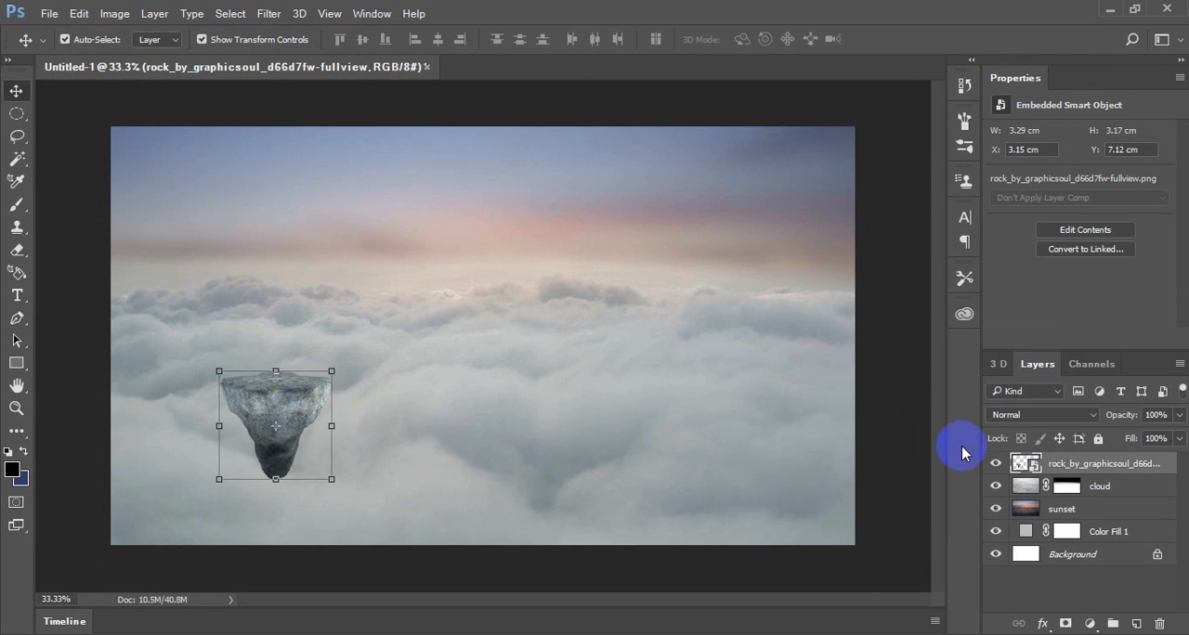
{"action": "right_click", "coordinate": [1058, 463]}
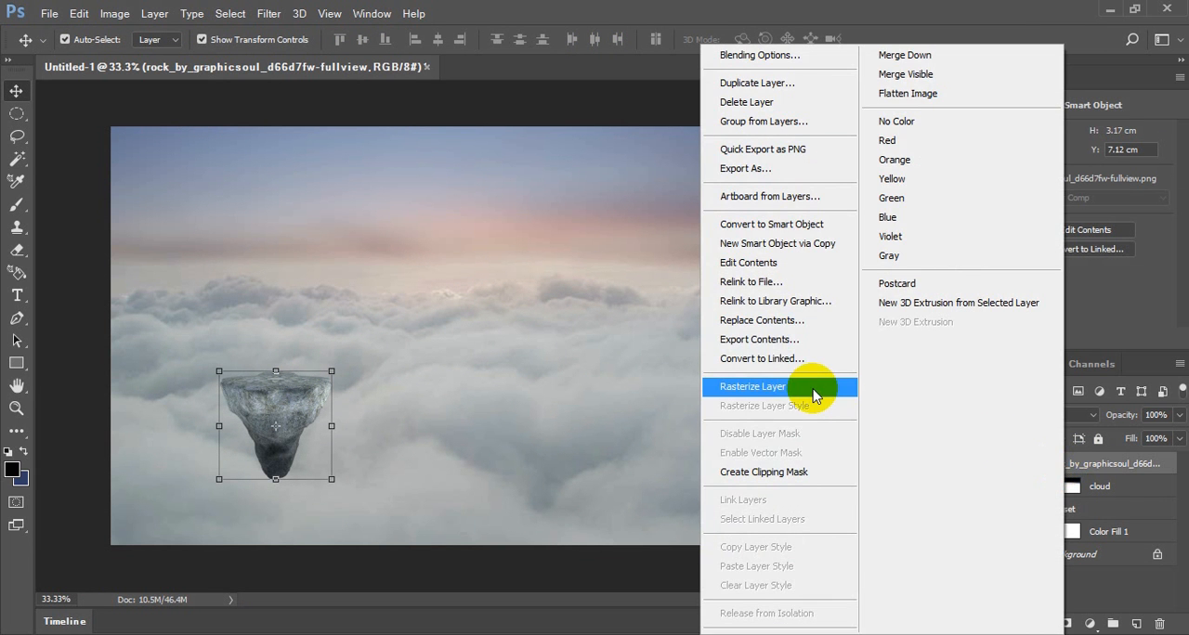
{"action": "left_click", "coordinate": [814, 394]}
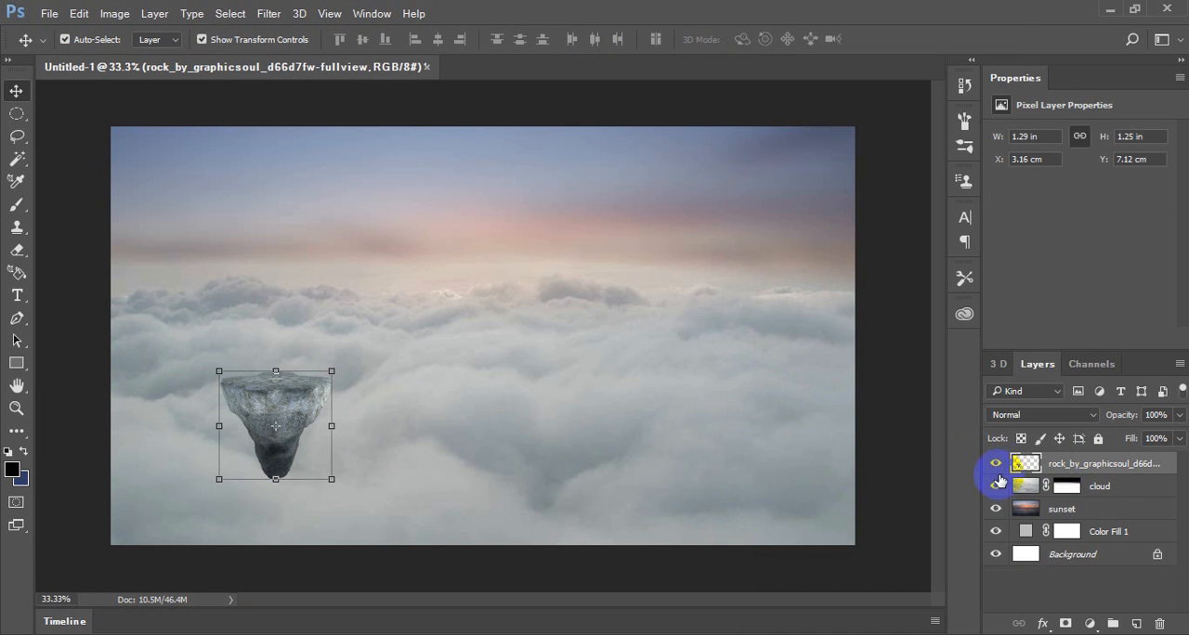
Open the photo sibyl31_by_faestock_d69iti8-fullview of the woman holding a glass ball in its own document at 50% magnification
{"action": "left_click", "coordinate": [50, 13]}
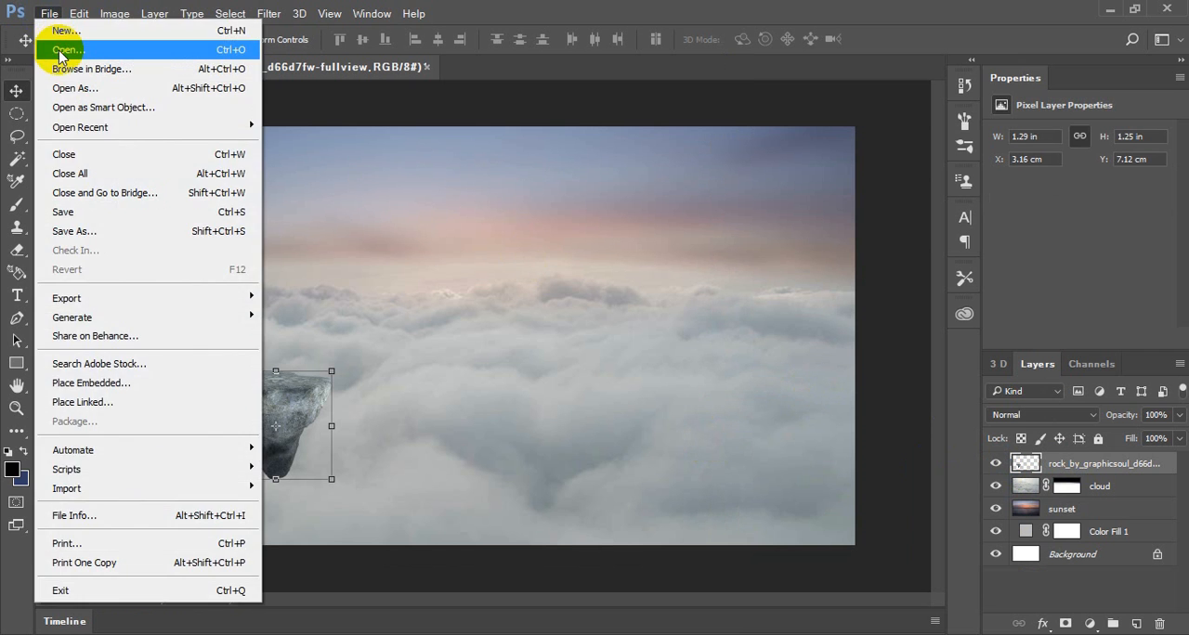
{"action": "left_click", "coordinate": [56, 58]}
{"action": "double_click", "coordinate": [754, 140]}
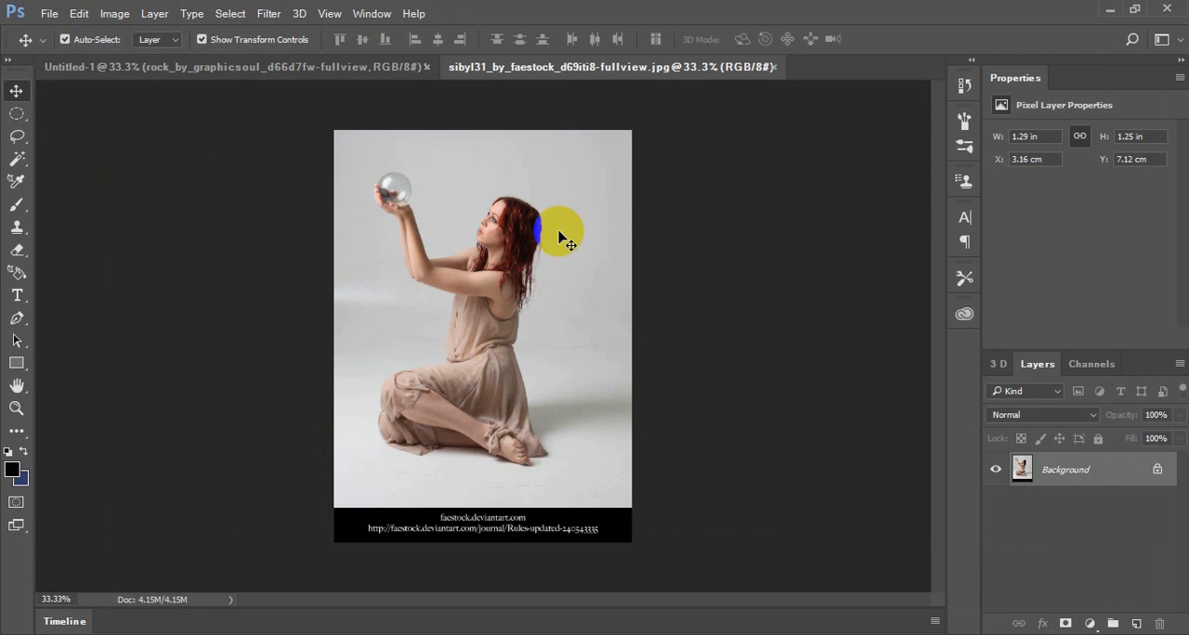
{"action": "key", "text": "ctrl+plus"}
{"action": "left_click_drag", "start_coordinate": [560, 238], "coordinate": [643, 262]}
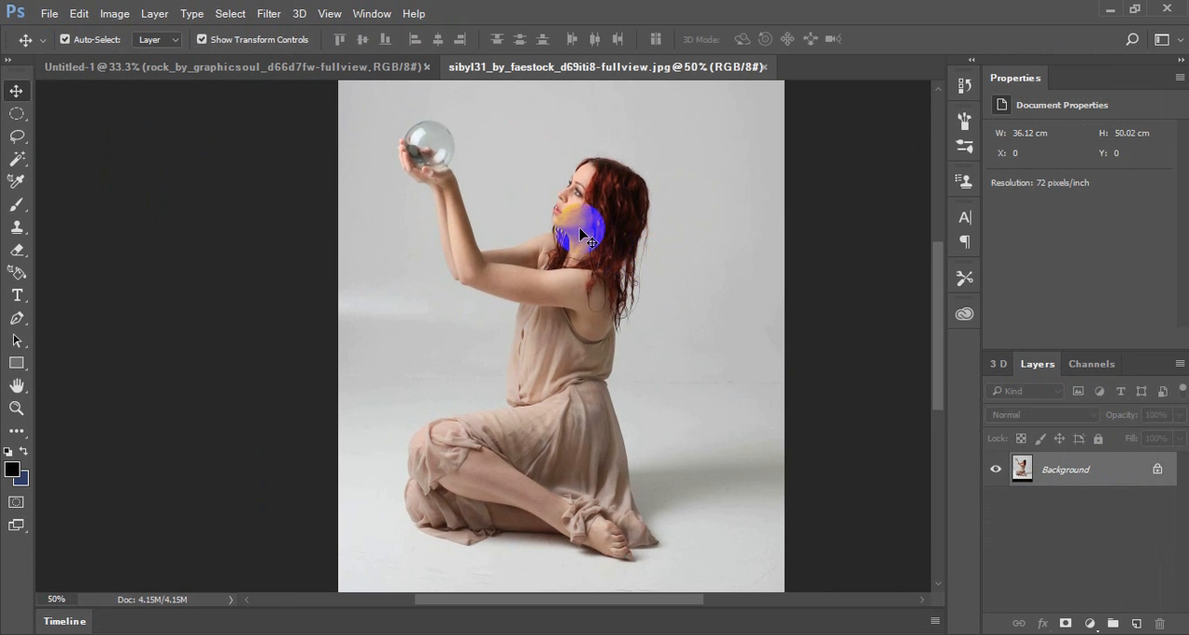
Try to select the glass ball and the woman with the Quick Selection tool, and undo the unwanted selection
{"action": "left_click", "coordinate": [19, 140]}
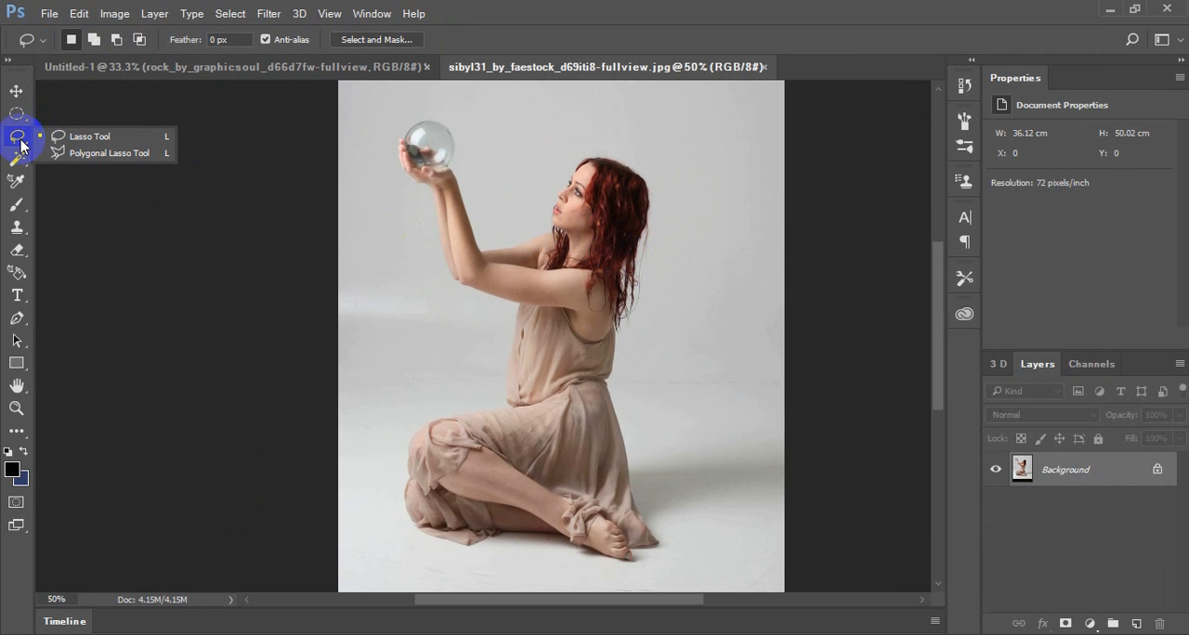
{"action": "left_click", "coordinate": [16, 159]}
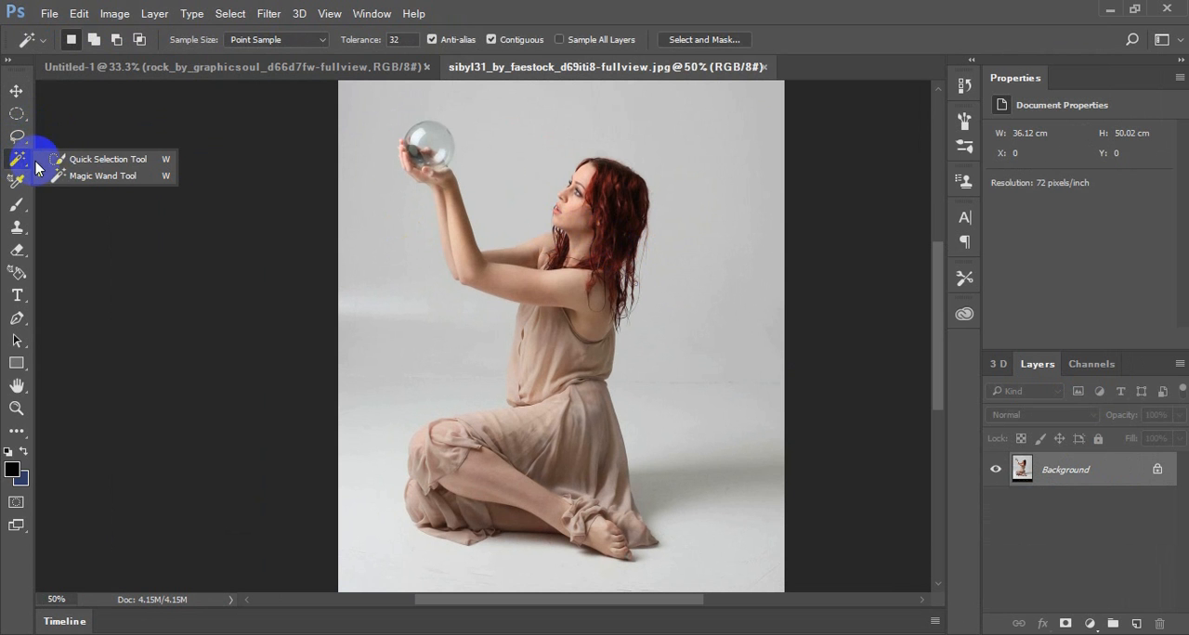
{"action": "left_click", "coordinate": [85, 159]}
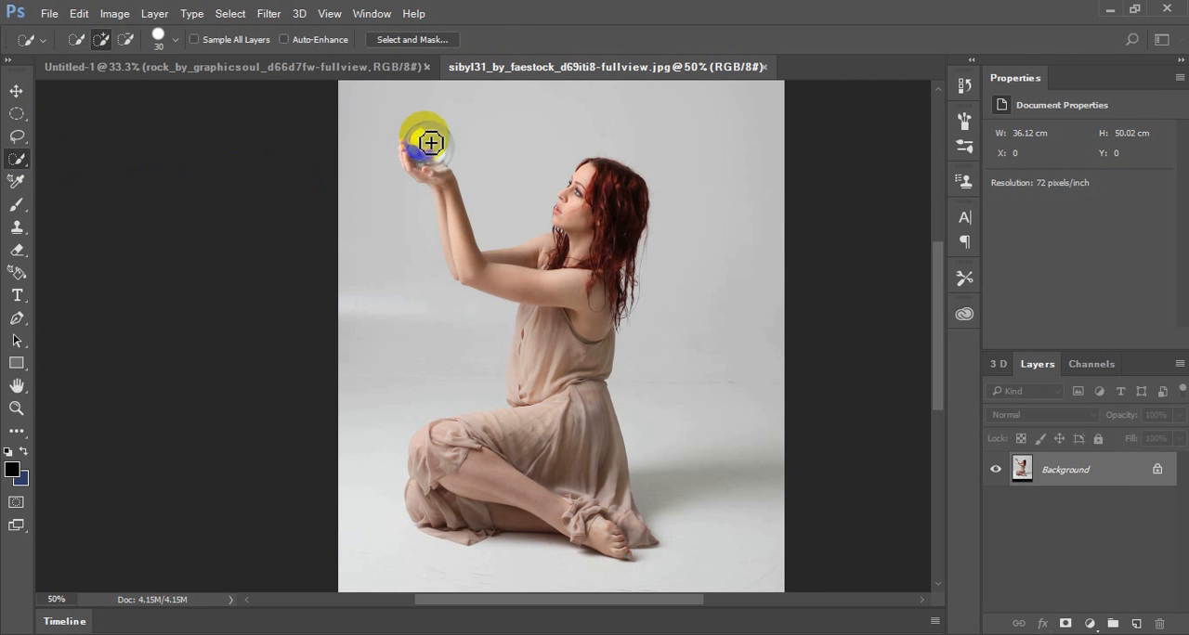
{"action": "left_click_drag", "start_coordinate": [428, 140], "coordinate": [438, 169]}
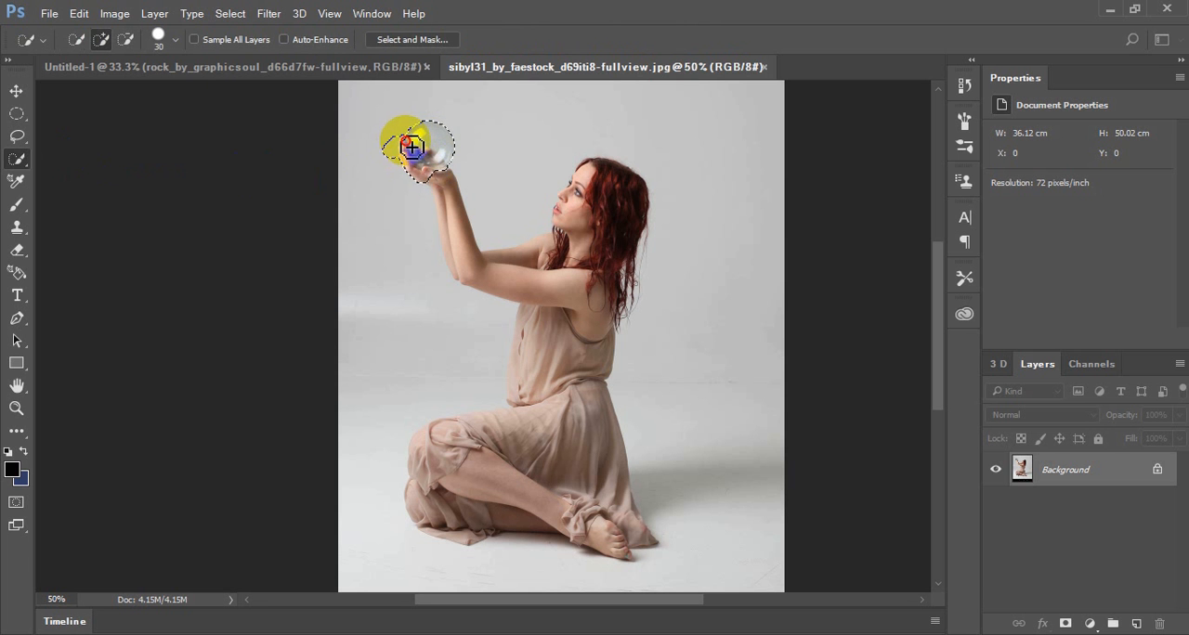
{"action": "mouse_move", "coordinate": [411, 147]}
{"action": "left_mouse_down"}
{"action": "mouse_move", "coordinate": [470, 249]}
{"action": "mouse_move", "coordinate": [465, 282]}
{"action": "mouse_move", "coordinate": [445, 228]}
{"action": "mouse_move", "coordinate": [507, 305]}
{"action": "mouse_move", "coordinate": [543, 307]}
{"action": "mouse_move", "coordinate": [563, 290]}
{"action": "mouse_move", "coordinate": [610, 202]}
{"action": "mouse_move", "coordinate": [580, 189]}
{"action": "mouse_move", "coordinate": [542, 248]}
{"action": "mouse_move", "coordinate": [505, 254]}
{"action": "mouse_move", "coordinate": [594, 469]}
{"action": "left_mouse_up"}
{"action": "mouse_move", "coordinate": [632, 536]}
{"action": "left_mouse_down"}
{"action": "mouse_move", "coordinate": [581, 535]}
{"action": "mouse_move", "coordinate": [483, 518]}
{"action": "left_mouse_up"}
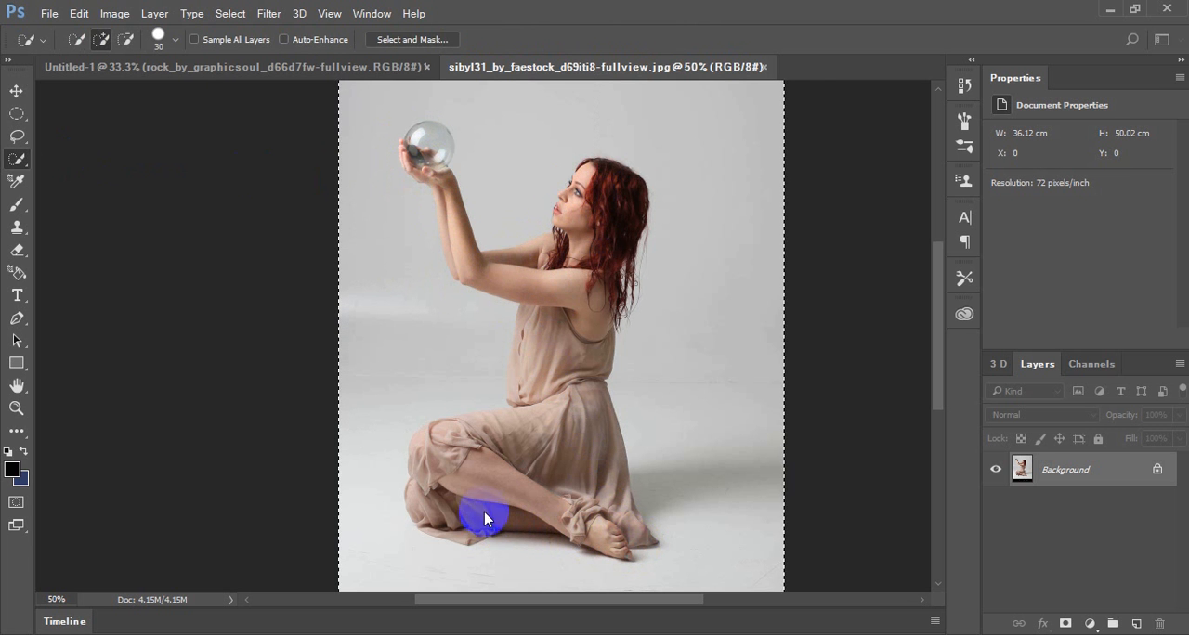
{"action": "key", "text": "ctrl+z"}
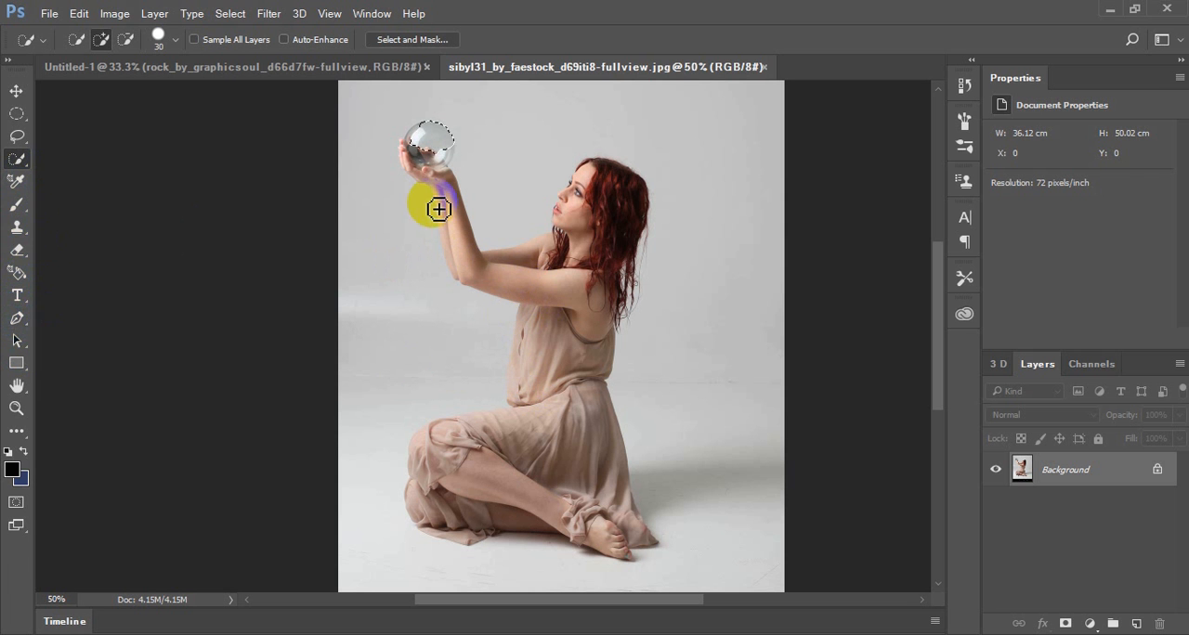
Start a Pen path just outside the glass ball and trace it along the inner forearm and face to the top of the head
{"action": "left_click", "coordinate": [17, 319]}
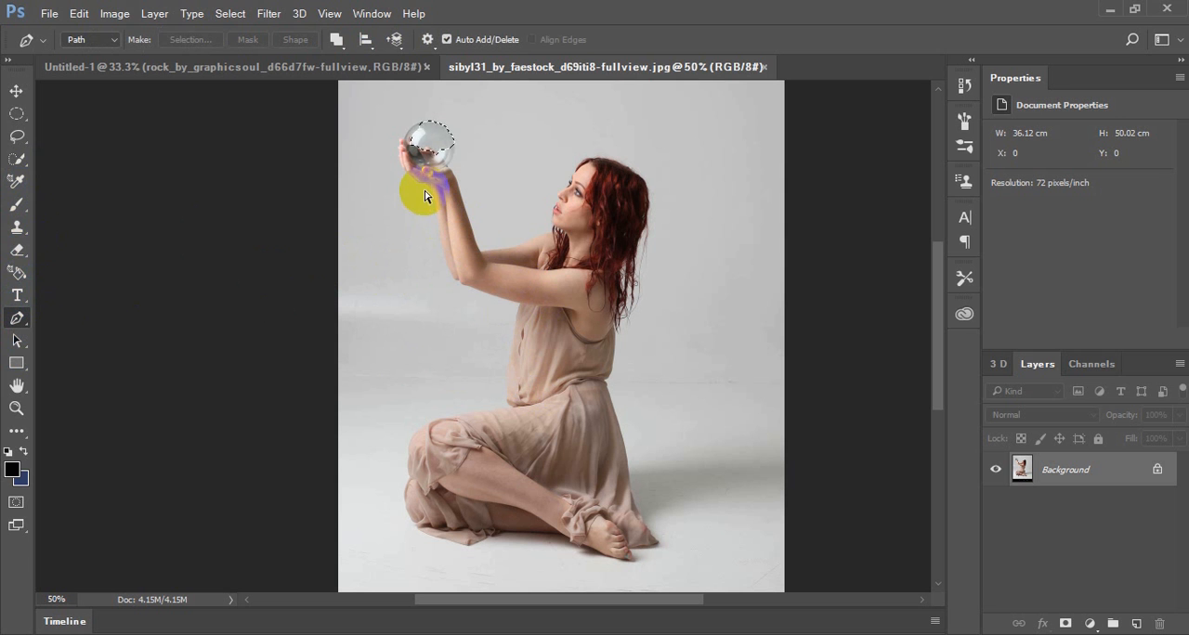
{"action": "left_click_drag", "start_coordinate": [410, 119], "coordinate": [430, 116]}
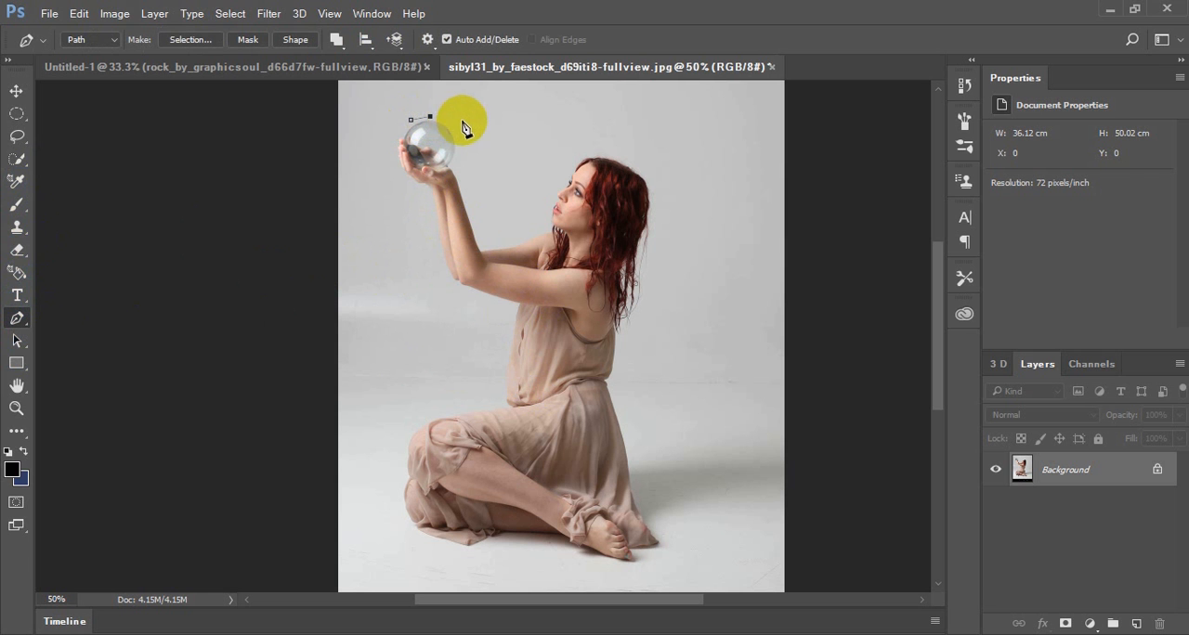
{"action": "left_click", "coordinate": [450, 123]}
{"action": "left_click", "coordinate": [460, 145]}
{"action": "left_click", "coordinate": [462, 167]}
{"action": "left_click", "coordinate": [463, 189]}
{"action": "left_click", "coordinate": [487, 238]}
{"action": "left_click", "coordinate": [513, 239]}
{"action": "left_click", "coordinate": [558, 182]}
{"action": "left_click", "coordinate": [569, 165]}
{"action": "left_click", "coordinate": [598, 151]}
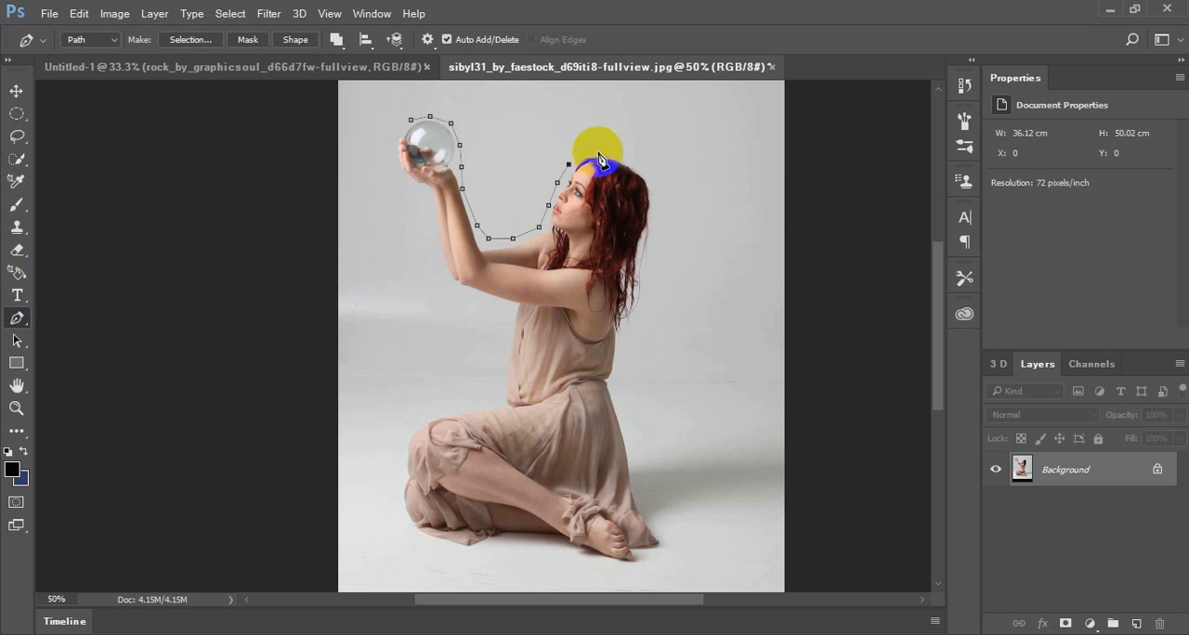
Continue the Pen path around the crown and back of the hair and down the woman's back to the skirt
{"action": "left_click", "coordinate": [619, 152]}
{"action": "left_click", "coordinate": [646, 172]}
{"action": "left_click", "coordinate": [657, 193]}
{"action": "left_click", "coordinate": [658, 219]}
{"action": "left_click", "coordinate": [650, 268]}
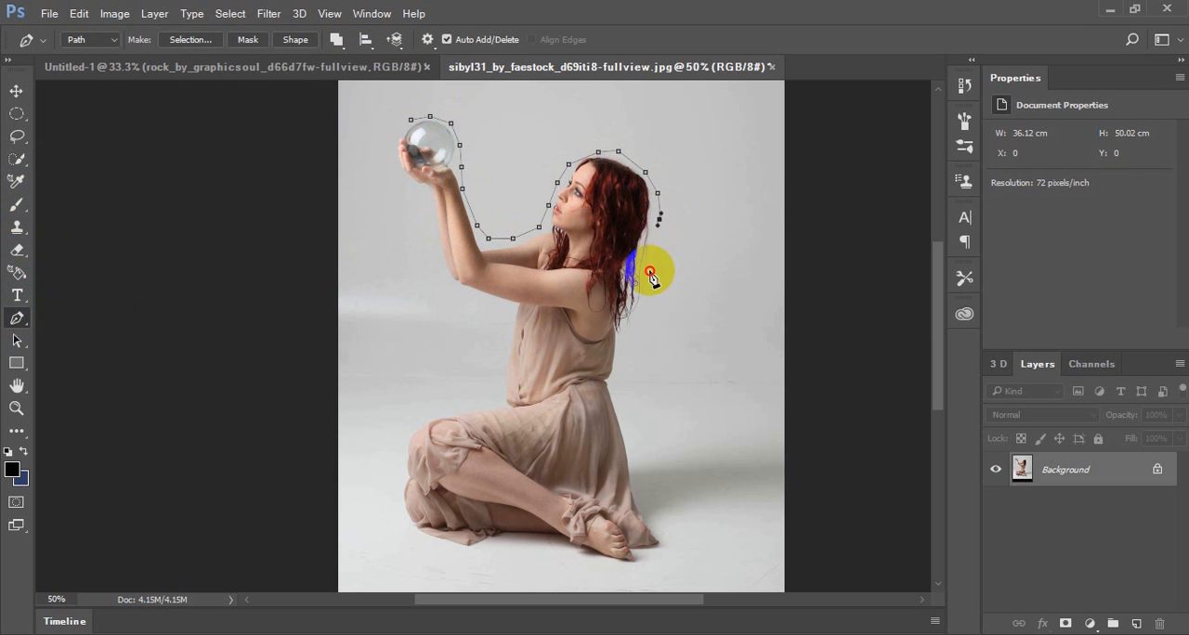
{"action": "left_click", "coordinate": [643, 291]}
{"action": "left_click", "coordinate": [640, 317]}
{"action": "left_click", "coordinate": [632, 345]}
{"action": "left_click", "coordinate": [625, 365]}
{"action": "left_click", "coordinate": [621, 410]}
{"action": "left_click", "coordinate": [625, 430]}
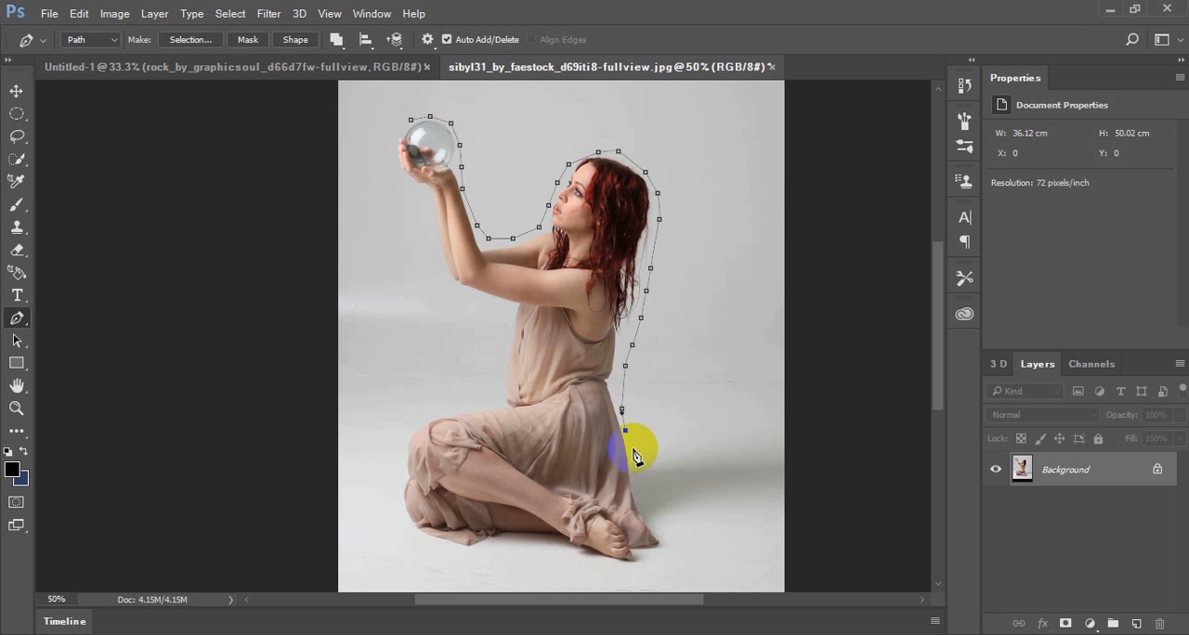
Extend the Pen path down the back of the skirt, around the foot and along the underside of the legs
{"action": "left_click", "coordinate": [662, 543]}
{"action": "left_click", "coordinate": [654, 559]}
{"action": "left_click", "coordinate": [628, 568]}
{"action": "left_click", "coordinate": [597, 567]}
{"action": "left_click", "coordinate": [554, 551]}
{"action": "left_click", "coordinate": [546, 544]}
{"action": "left_click", "coordinate": [520, 542]}
{"action": "left_click", "coordinate": [490, 549]}
{"action": "left_click", "coordinate": [463, 551]}
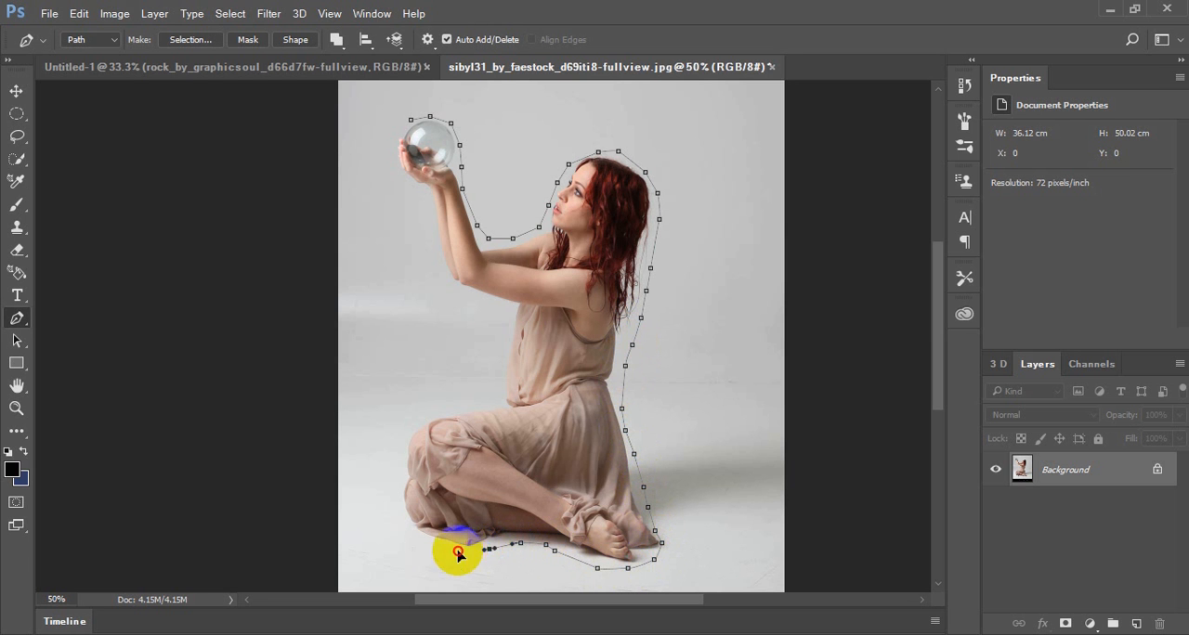
Carry the Pen path around the skirt's front hem and the bent knees up to the waist
{"action": "left_click", "coordinate": [438, 552]}
{"action": "left_click", "coordinate": [421, 541]}
{"action": "left_click", "coordinate": [405, 513]}
{"action": "left_click", "coordinate": [396, 490]}
{"action": "left_click", "coordinate": [396, 458]}
{"action": "left_click", "coordinate": [404, 435]}
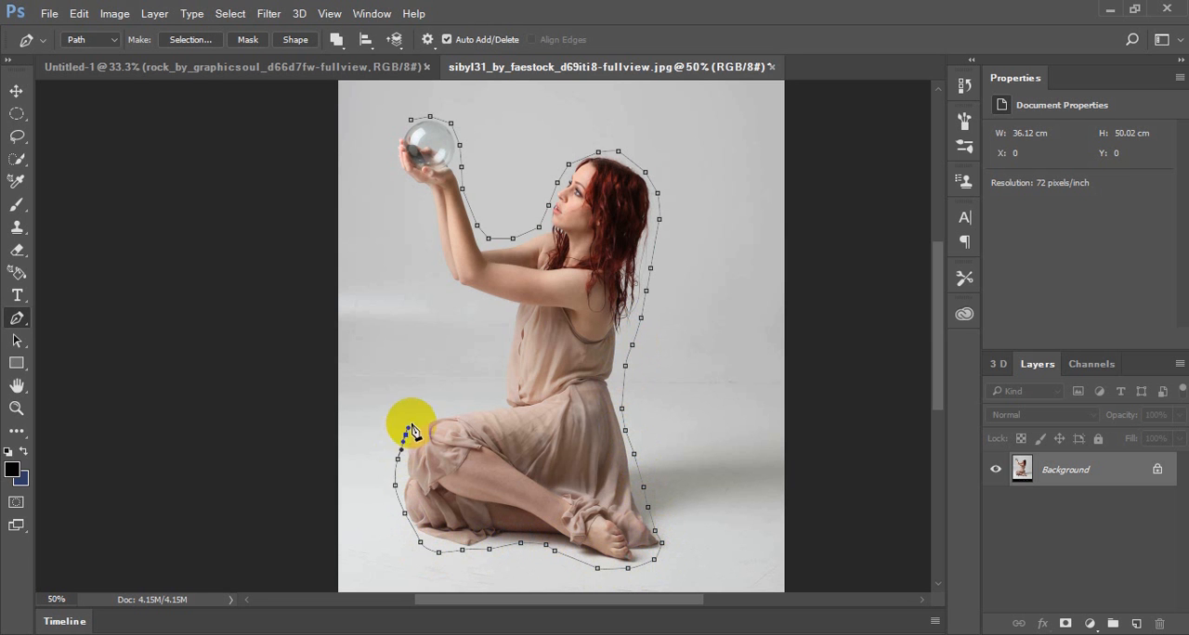
{"action": "left_click", "coordinate": [417, 414]}
{"action": "left_click", "coordinate": [430, 410]}
{"action": "left_click", "coordinate": [475, 406]}
{"action": "left_click", "coordinate": [493, 400]}
Trace the path up the front of the torso, below the arms and around the hands, and close it at the glass ball
{"action": "left_click", "coordinate": [498, 345]}
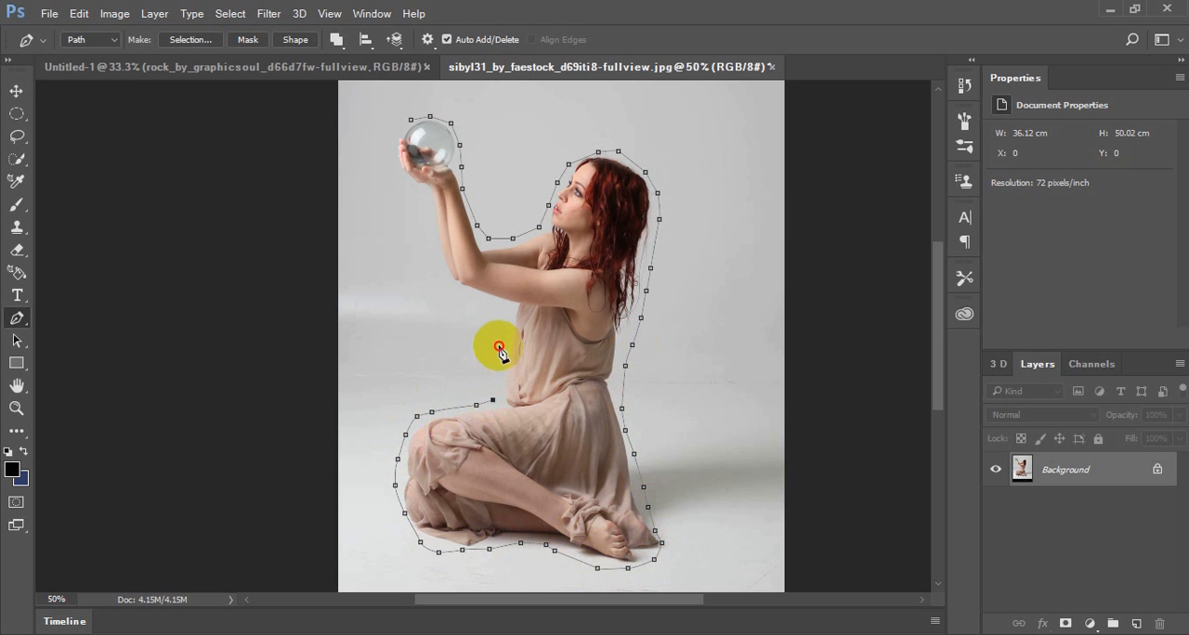
{"action": "left_click", "coordinate": [506, 305]}
{"action": "left_click", "coordinate": [459, 289]}
{"action": "left_click", "coordinate": [436, 264]}
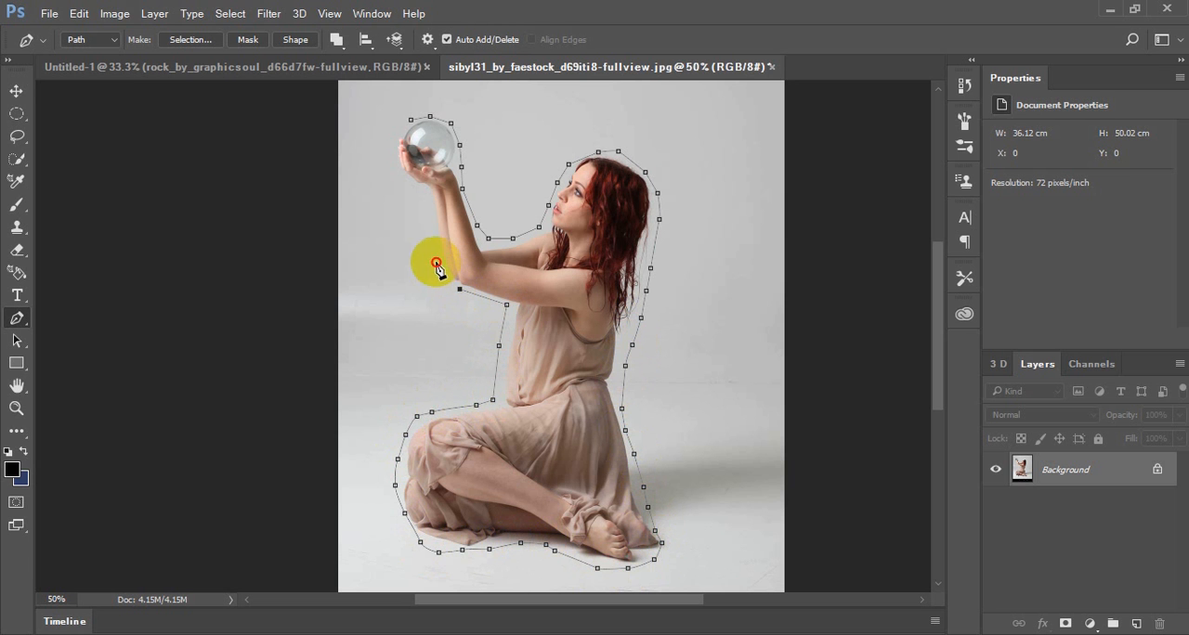
{"action": "left_click", "coordinate": [429, 202]}
{"action": "left_click", "coordinate": [402, 175]}
{"action": "left_click", "coordinate": [386, 153]}
{"action": "left_click", "coordinate": [390, 130]}
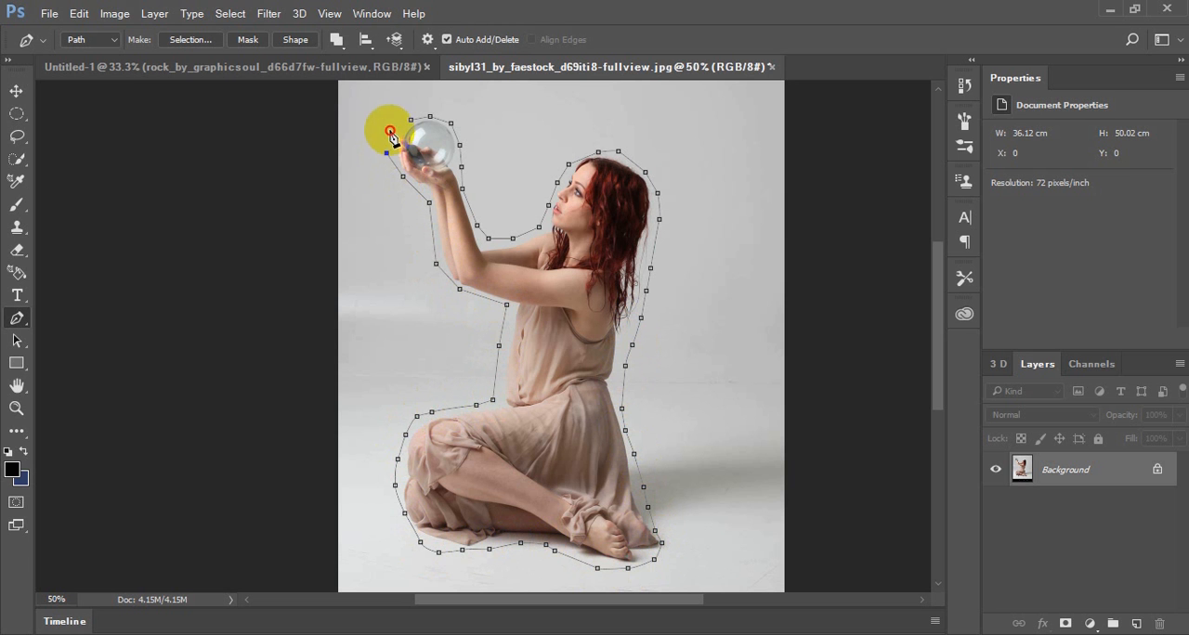
Convert the closed path to a selection and copy the selected woman into the Untitled-1 composition as a new layer
{"action": "right_click", "coordinate": [601, 174]}
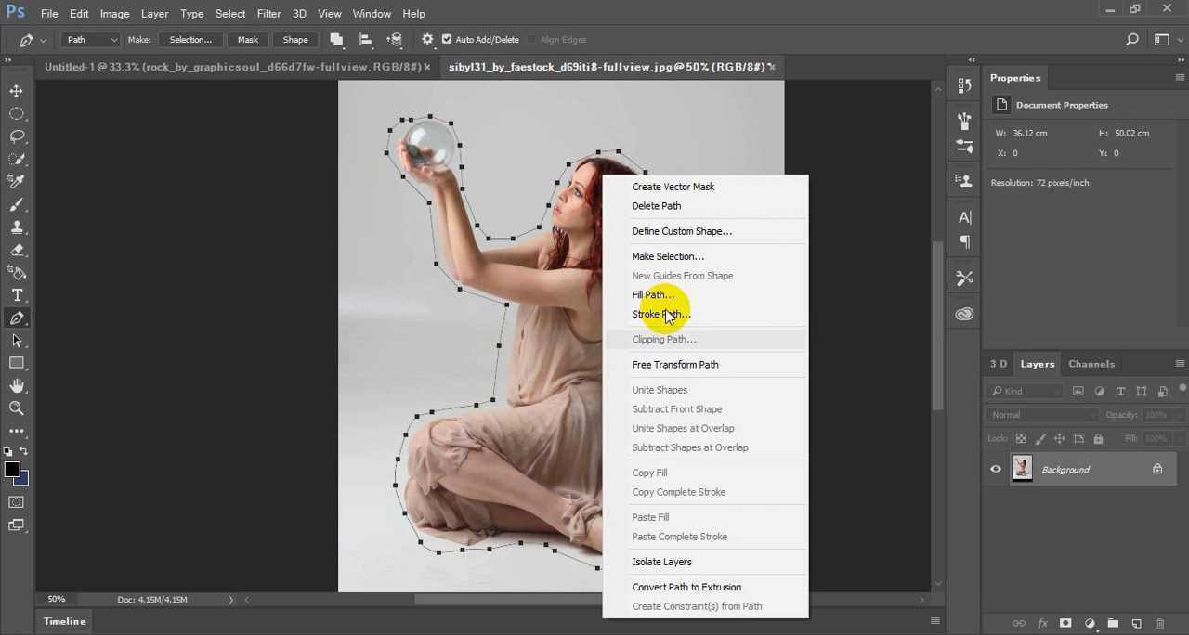
{"action": "left_click", "coordinate": [654, 257]}
{"action": "left_click", "coordinate": [692, 180]}
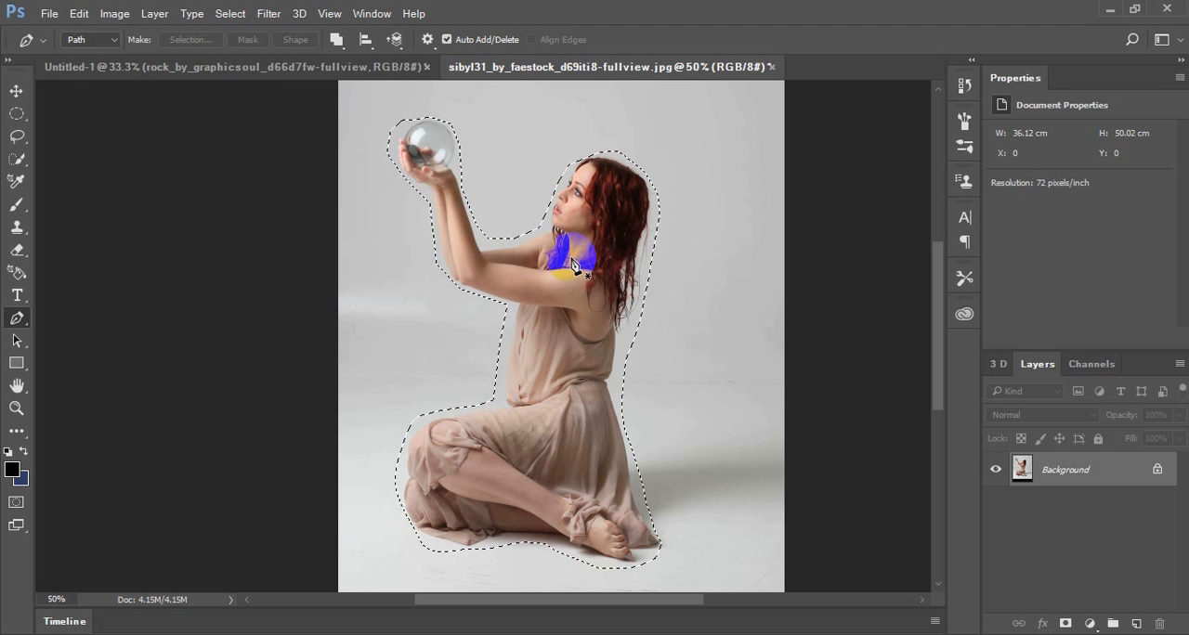
{"action": "left_click", "coordinate": [321, 67]}
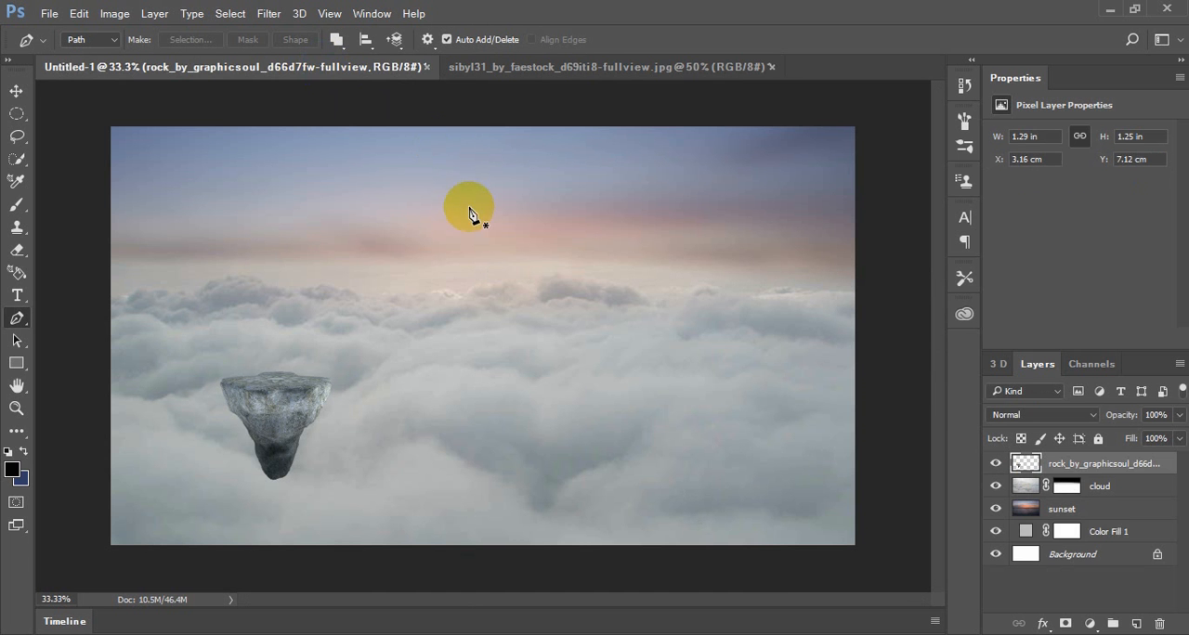
{"action": "key", "text": "ctrl+v"}
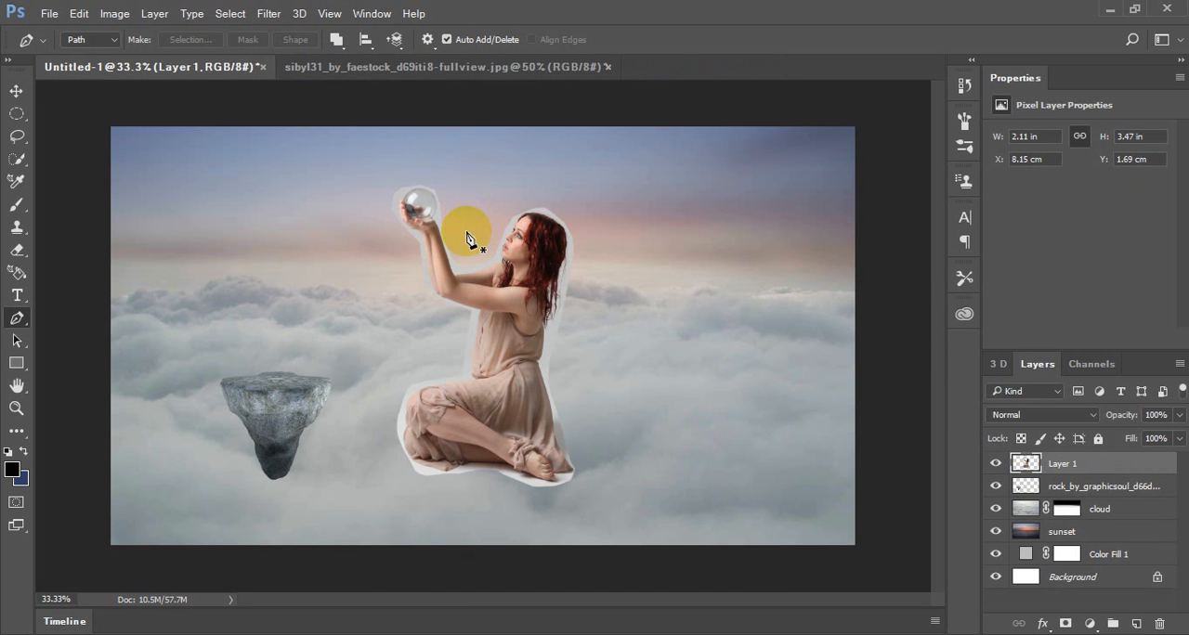
{"action": "key", "text": "ctrl+plus"}
{"action": "key", "text": "ctrl+plus"}
{"action": "key", "text": "ctrl+plus"}
{"action": "key", "text": "ctrl+plus"}
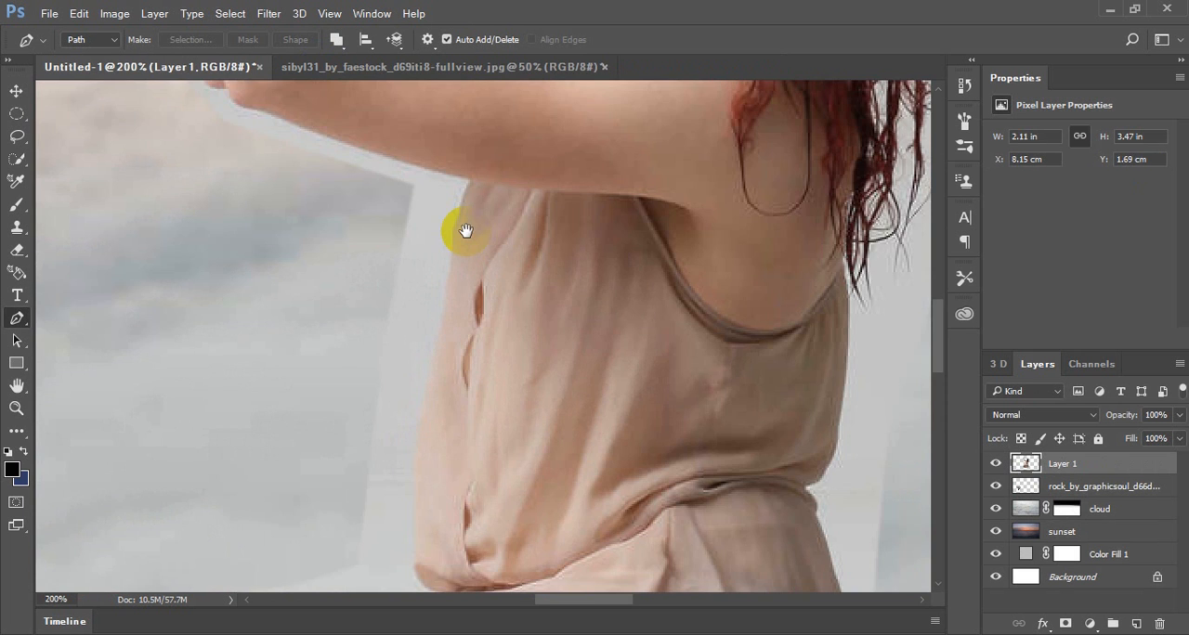
{"action": "left_click_drag", "start_coordinate": [483, 334], "coordinate": [522, 520]}
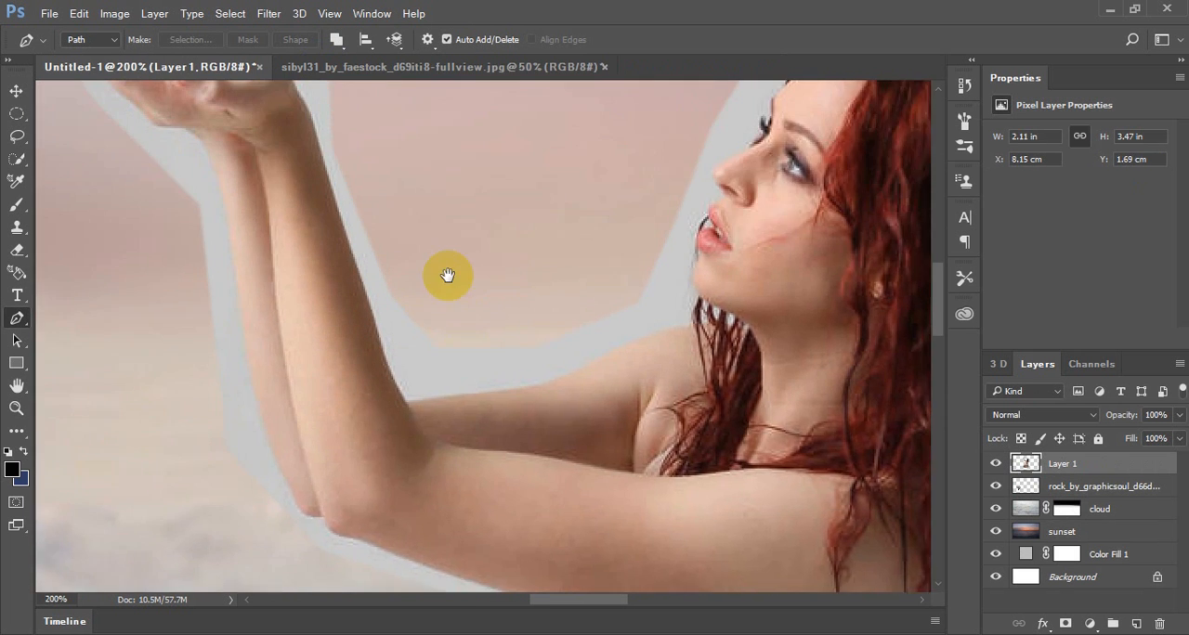
{"action": "left_click_drag", "start_coordinate": [446, 276], "coordinate": [510, 441]}
{"action": "left_click_drag", "start_coordinate": [375, 291], "coordinate": [380, 301]}
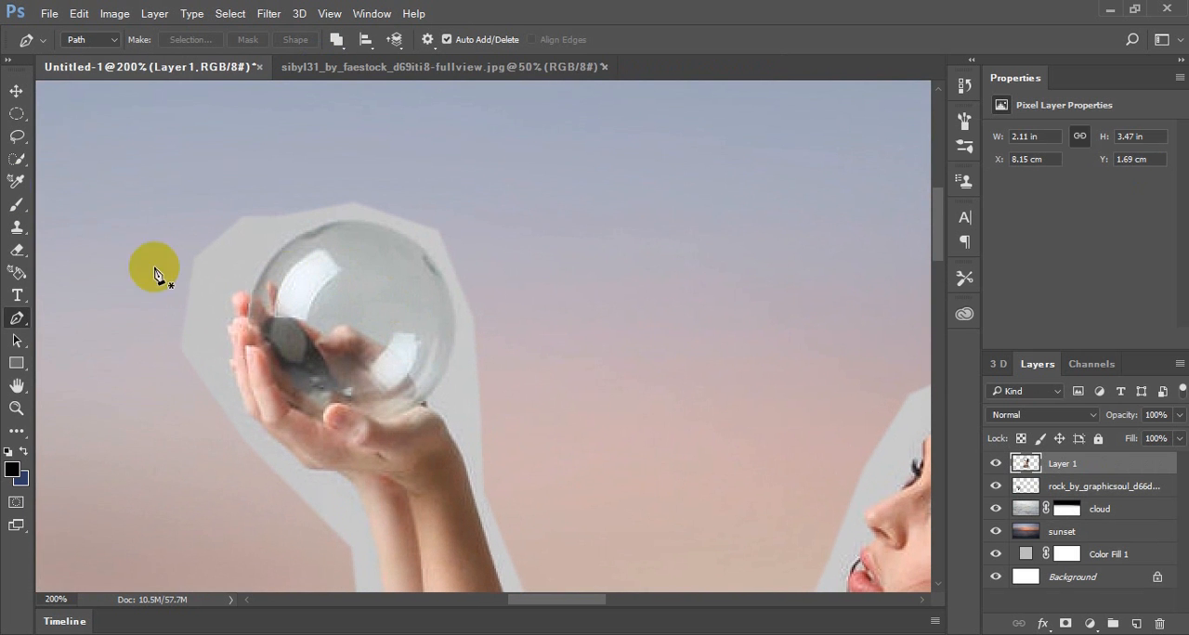
{"action": "left_click", "coordinate": [17, 204]}
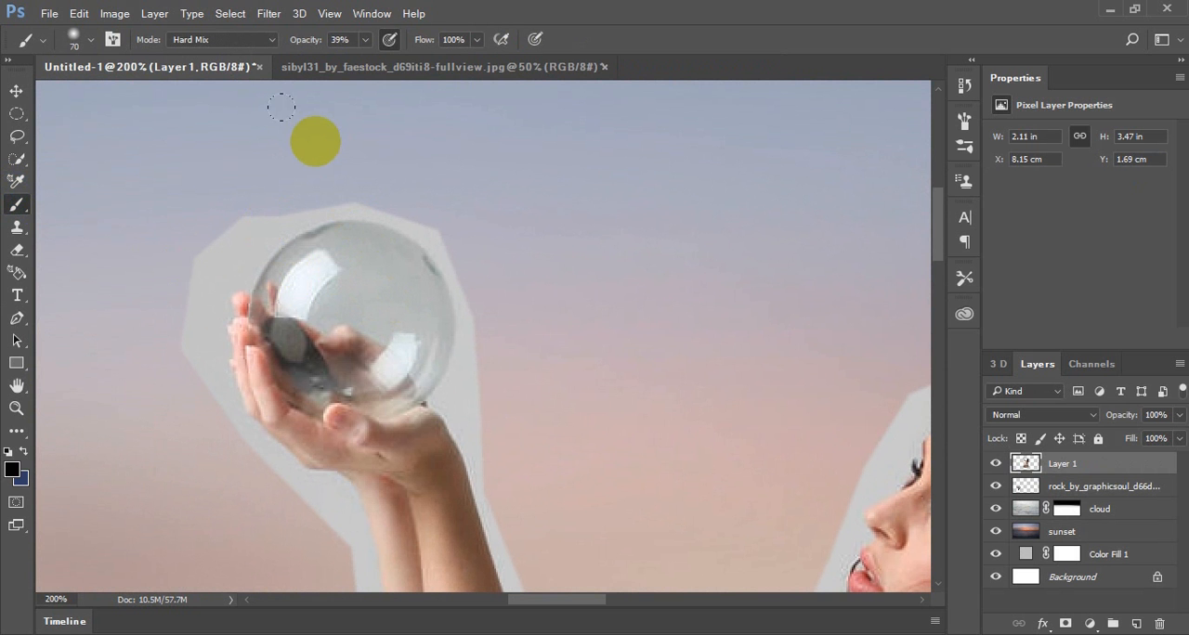
{"action": "mouse_move", "coordinate": [260, 189]}
{"action": "left_mouse_down"}
{"action": "mouse_move", "coordinate": [230, 199]}
{"action": "mouse_move", "coordinate": [283, 187]}
{"action": "left_mouse_up"}
{"action": "key", "text": "ctrl+z"}
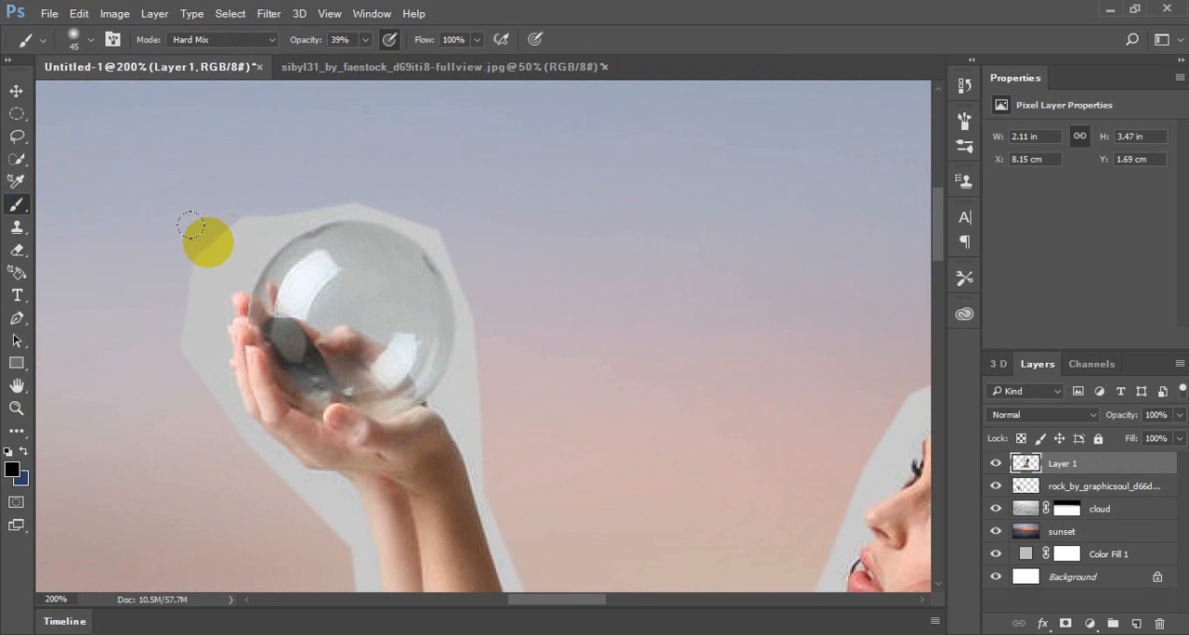
Erase the leftover grey backdrop along the upper edge and outer side of the glass ball with a size 45 Eraser
{"action": "left_click", "coordinate": [18, 251]}
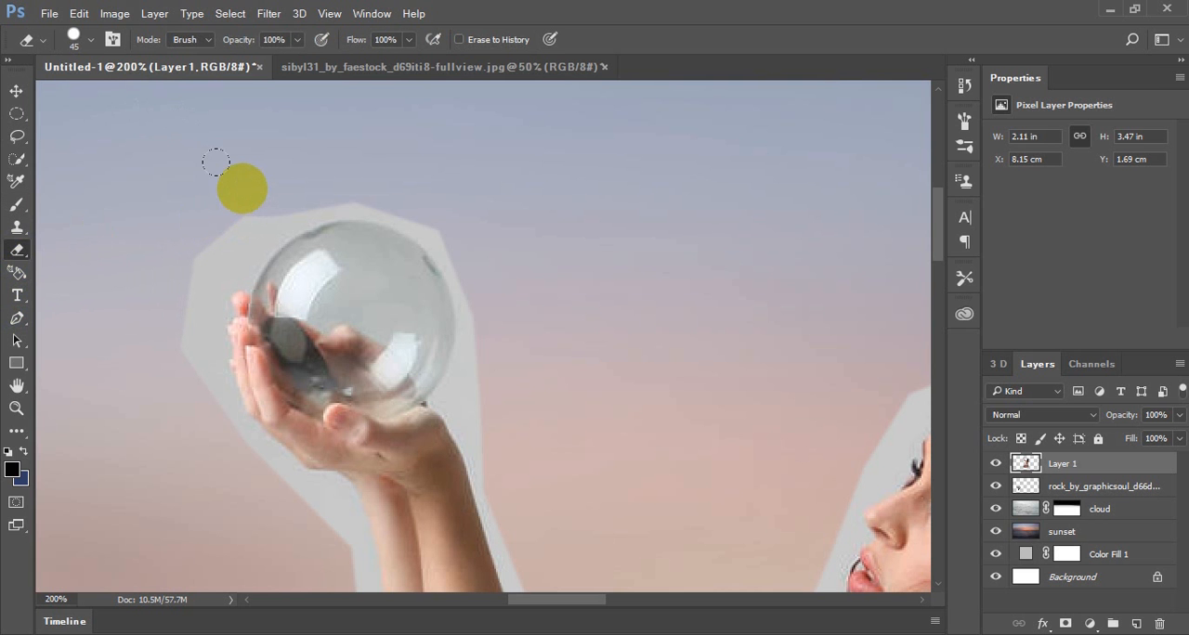
{"action": "mouse_move", "coordinate": [283, 189]}
{"action": "left_mouse_down"}
{"action": "mouse_move", "coordinate": [215, 236]}
{"action": "mouse_move", "coordinate": [335, 185]}
{"action": "mouse_move", "coordinate": [374, 183]}
{"action": "mouse_move", "coordinate": [456, 223]}
{"action": "mouse_move", "coordinate": [490, 292]}
{"action": "mouse_move", "coordinate": [494, 371]}
{"action": "left_mouse_up"}
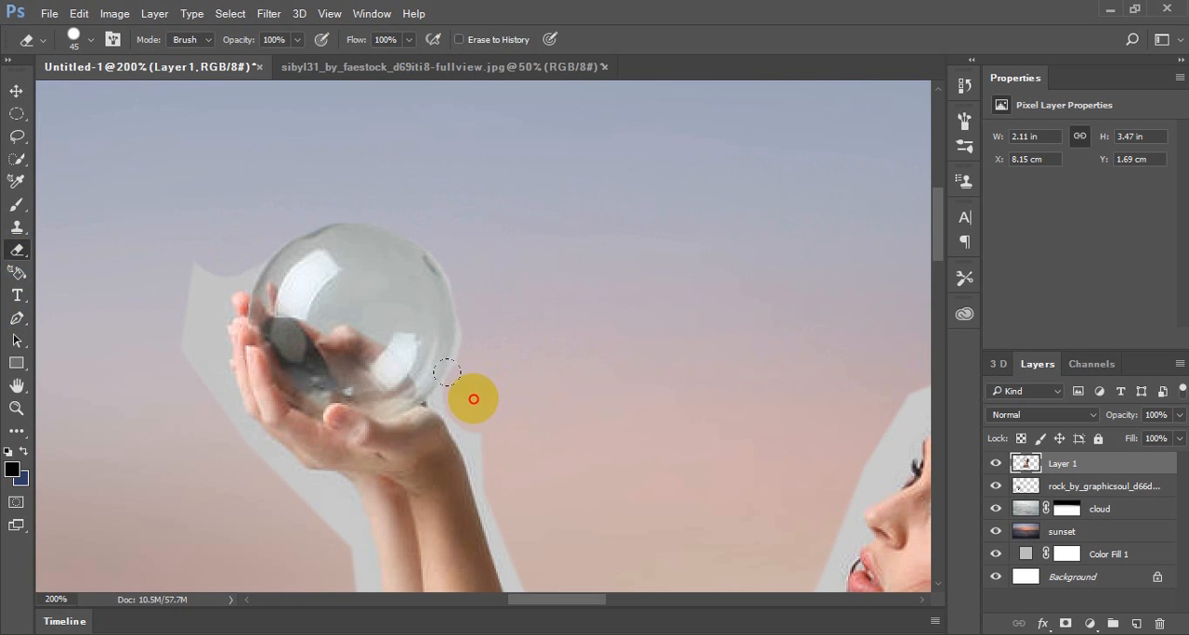
{"action": "left_click_drag", "start_coordinate": [447, 372], "coordinate": [471, 326]}
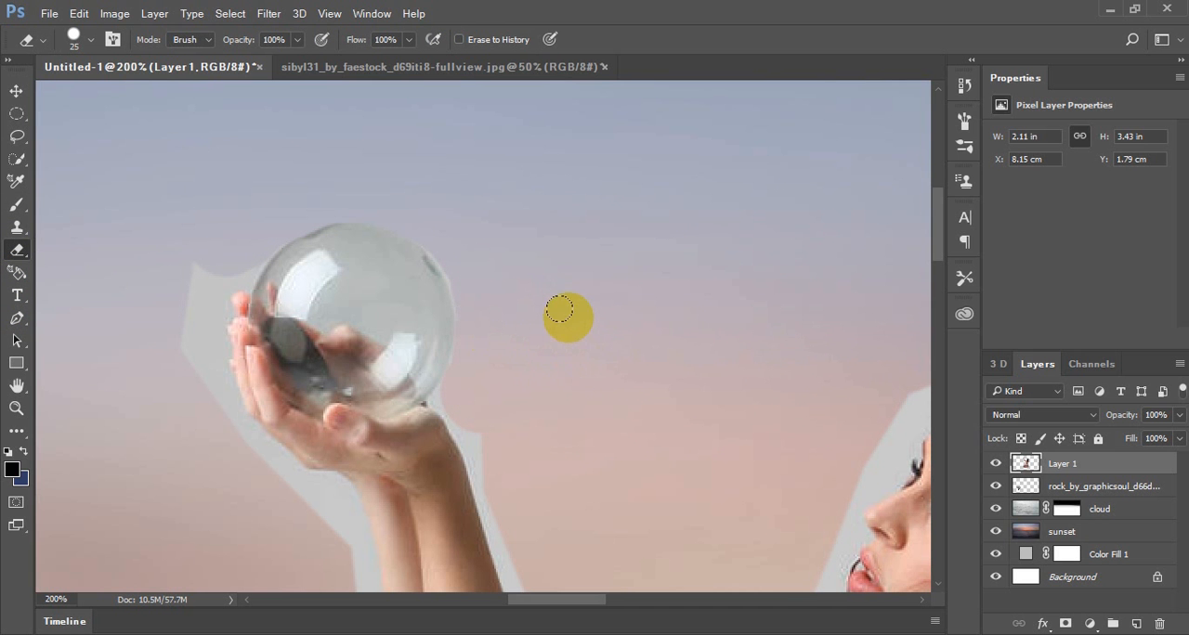
Erase the grey backdrop along the inner forearm and above the upper arm with a size 25 Eraser
{"action": "mouse_move", "coordinate": [557, 356]}
{"action": "left_mouse_down"}
{"action": "mouse_move", "coordinate": [536, 236]}
{"action": "mouse_move", "coordinate": [472, 141]}
{"action": "left_mouse_up"}
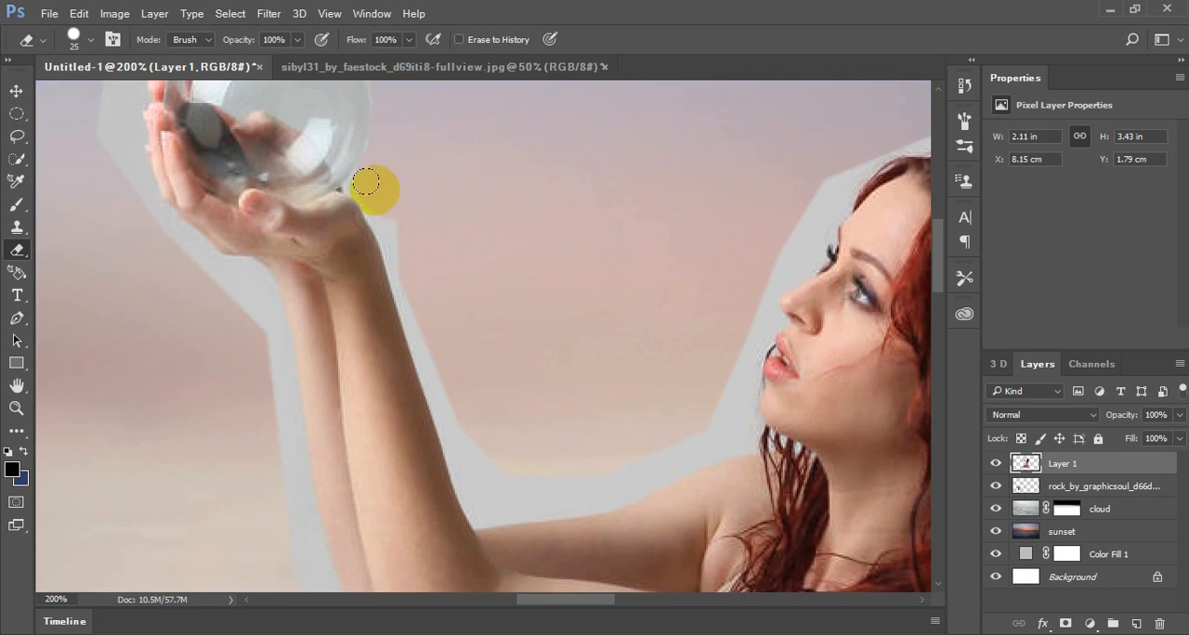
{"action": "mouse_move", "coordinate": [360, 174]}
{"action": "left_mouse_down"}
{"action": "mouse_move", "coordinate": [418, 301]}
{"action": "mouse_move", "coordinate": [483, 512]}
{"action": "mouse_move", "coordinate": [645, 486]}
{"action": "mouse_move", "coordinate": [736, 423]}
{"action": "mouse_move", "coordinate": [692, 421]}
{"action": "mouse_move", "coordinate": [591, 465]}
{"action": "mouse_move", "coordinate": [506, 472]}
{"action": "left_mouse_up"}
{"action": "key", "text": "space"}
Erase the grey backdrop in front of the woman's chin, lips and nose with the size 25 Eraser
{"action": "mouse_move", "coordinate": [519, 336]}
{"action": "left_mouse_down"}
{"action": "mouse_move", "coordinate": [479, 270]}
{"action": "mouse_move", "coordinate": [406, 225]}
{"action": "mouse_move", "coordinate": [295, 337]}
{"action": "mouse_move", "coordinate": [324, 347]}
{"action": "mouse_move", "coordinate": [442, 333]}
{"action": "mouse_move", "coordinate": [447, 310]}
{"action": "left_mouse_up"}
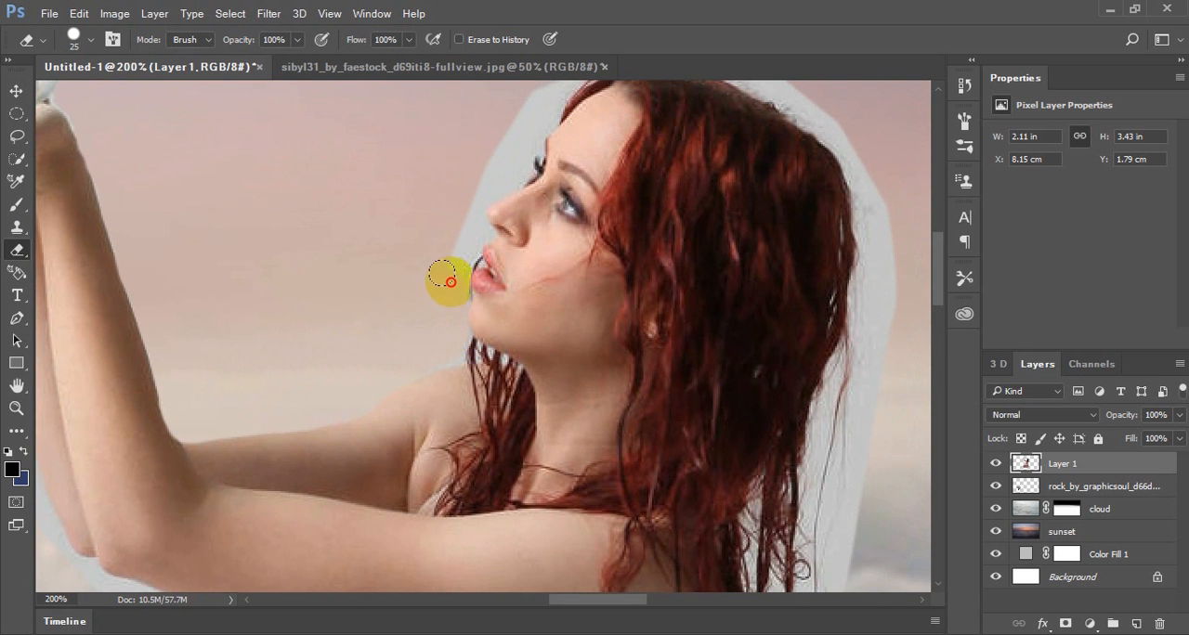
{"action": "left_click_drag", "start_coordinate": [456, 264], "coordinate": [463, 247]}
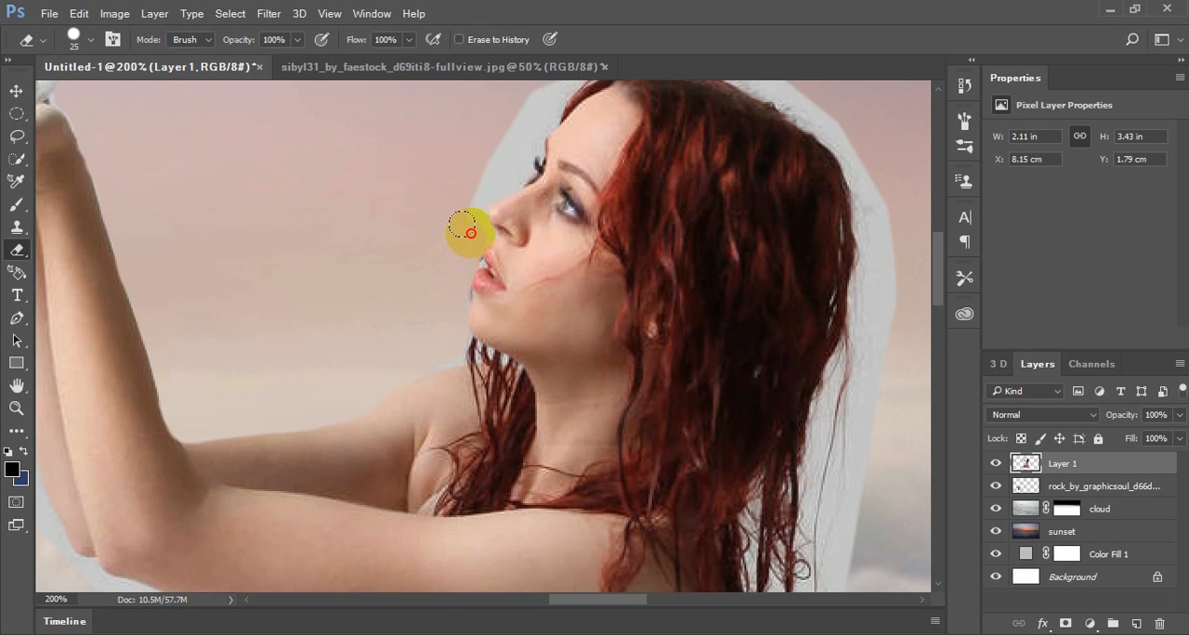
{"action": "left_click_drag", "start_coordinate": [467, 202], "coordinate": [489, 183]}
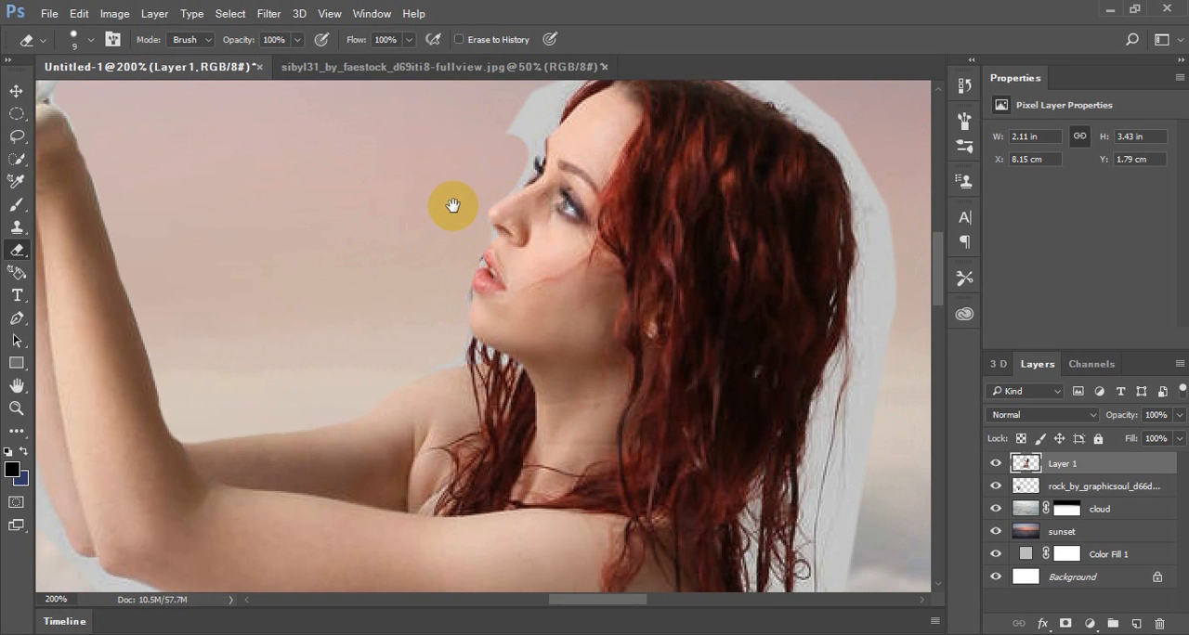
Clean the remaining grey fringe along the chin, lips, nose and eyelashes at 700% magnification with a size 9 Eraser
{"action": "scroll", "coordinate": [541, 401], "scroll_direction": "up", "scroll_amount": 5}
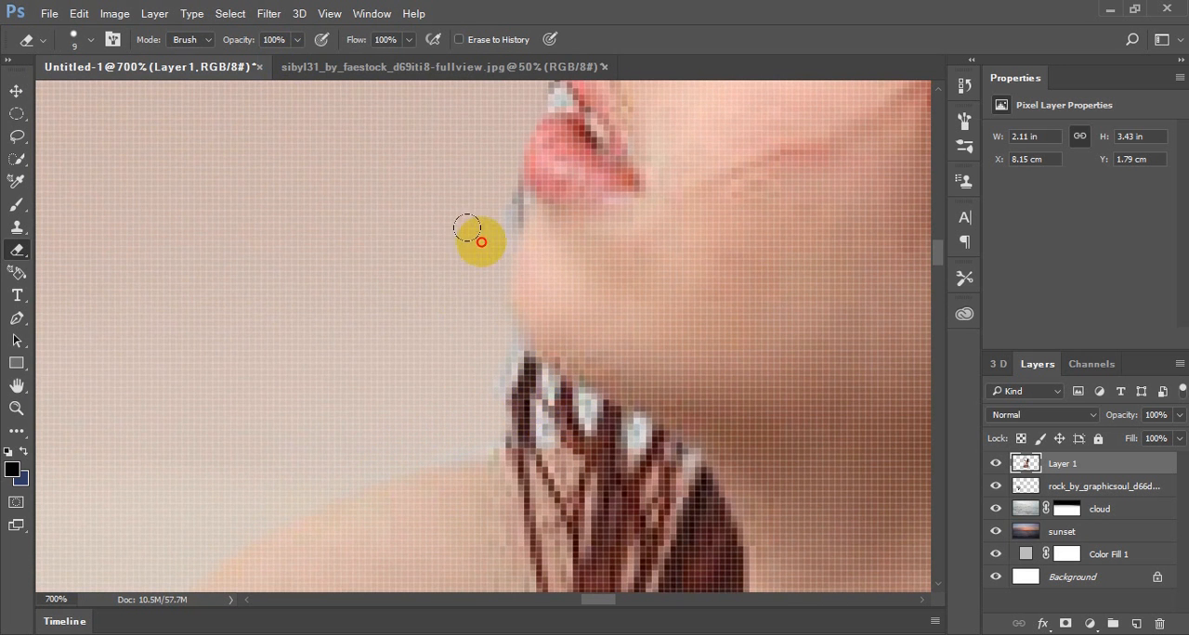
{"action": "scroll", "coordinate": [501, 339], "scroll_direction": "up", "scroll_amount": 3}
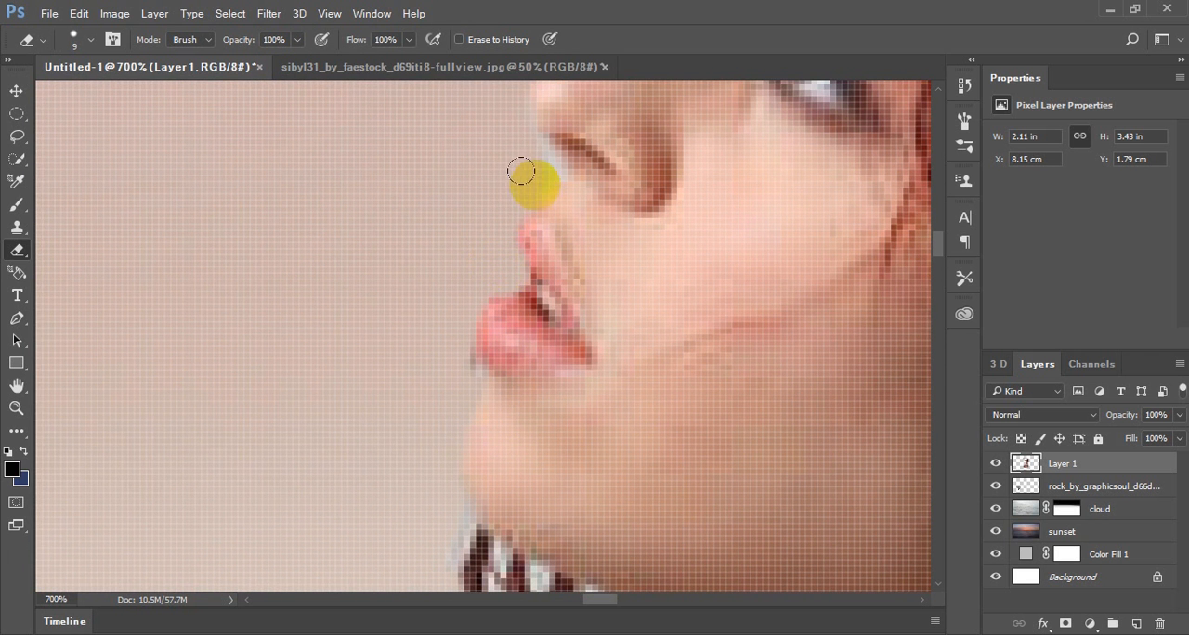
{"action": "scroll", "coordinate": [557, 213], "scroll_direction": "up", "scroll_amount": 5}
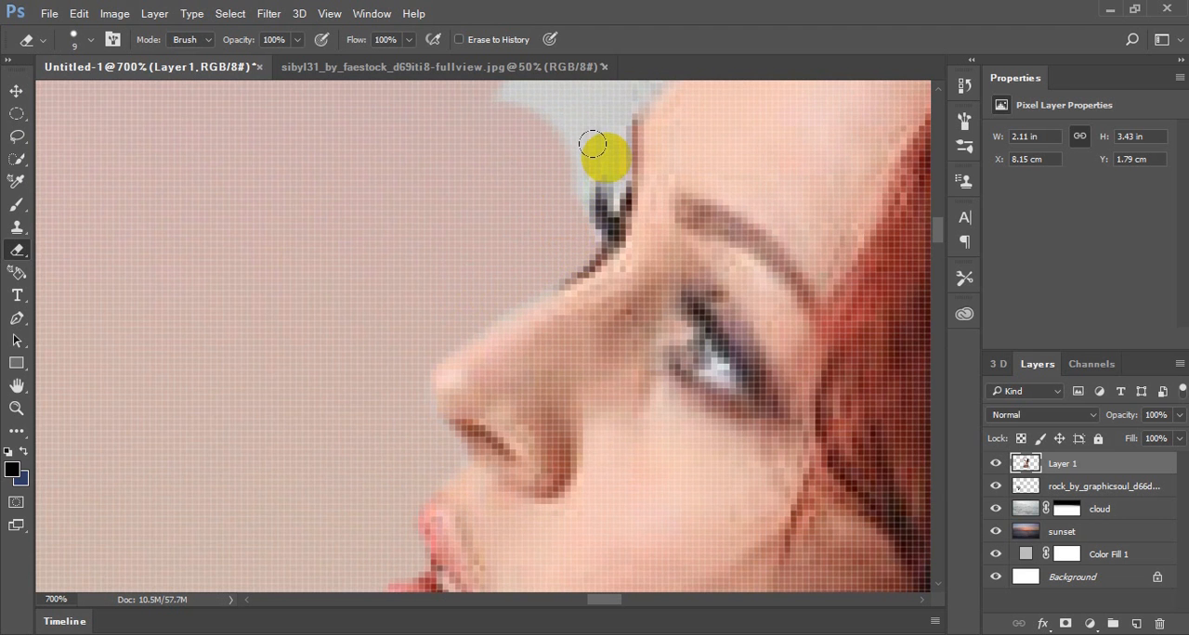
{"action": "mouse_move", "coordinate": [592, 144]}
{"action": "left_mouse_down"}
{"action": "mouse_move", "coordinate": [549, 120]}
{"action": "mouse_move", "coordinate": [545, 184]}
{"action": "mouse_move", "coordinate": [515, 237]}
{"action": "left_mouse_up"}
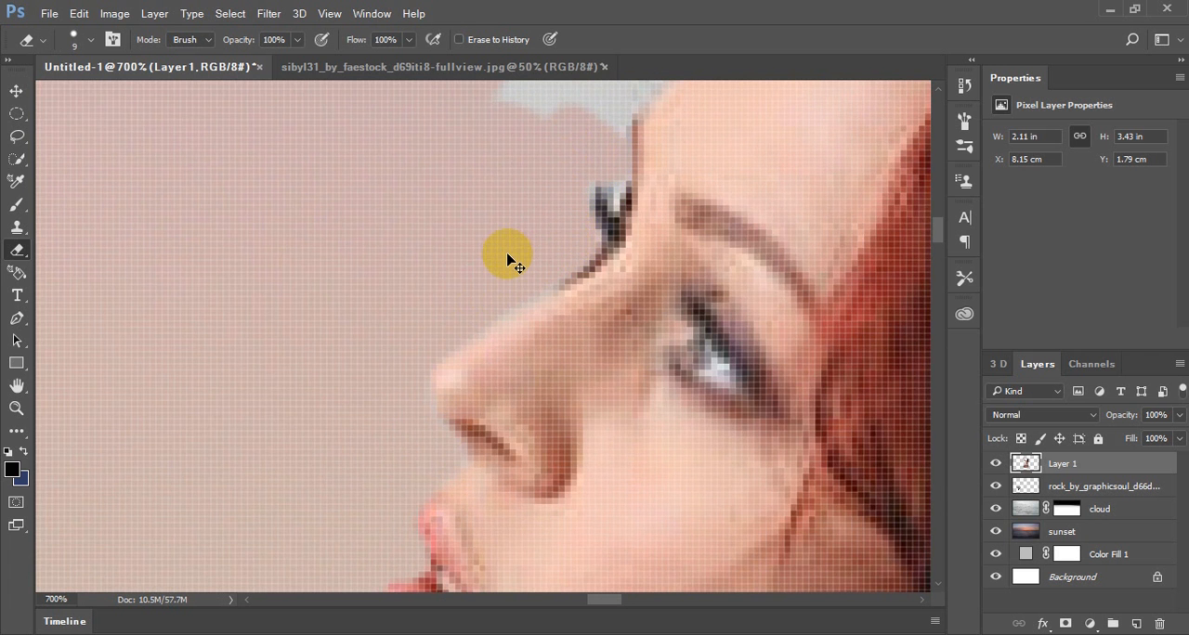
Erase the grey backdrop above the forehead and over the top of the hair at 300% magnification with the size 9 Eraser
{"action": "scroll", "coordinate": [509, 257], "scroll_direction": "down", "scroll_amount": 4}
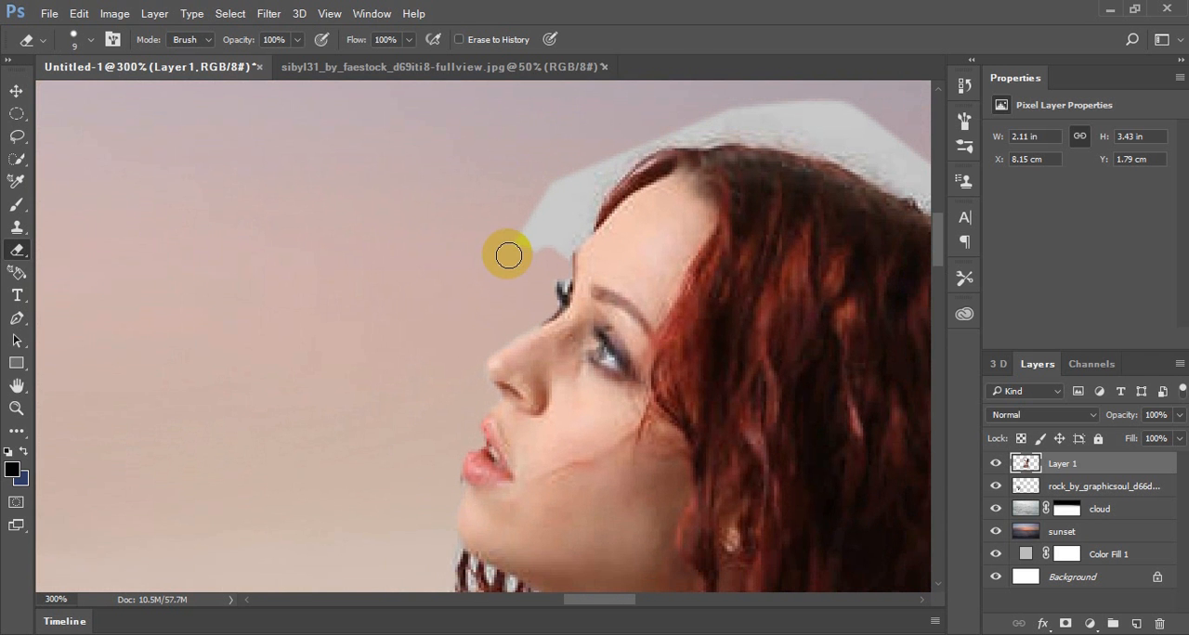
{"action": "mouse_move", "coordinate": [554, 260]}
{"action": "left_mouse_down"}
{"action": "mouse_move", "coordinate": [629, 151]}
{"action": "mouse_move", "coordinate": [553, 229]}
{"action": "mouse_move", "coordinate": [578, 186]}
{"action": "mouse_move", "coordinate": [503, 243]}
{"action": "mouse_move", "coordinate": [552, 182]}
{"action": "mouse_move", "coordinate": [303, 399]}
{"action": "mouse_move", "coordinate": [254, 363]}
{"action": "left_mouse_up"}
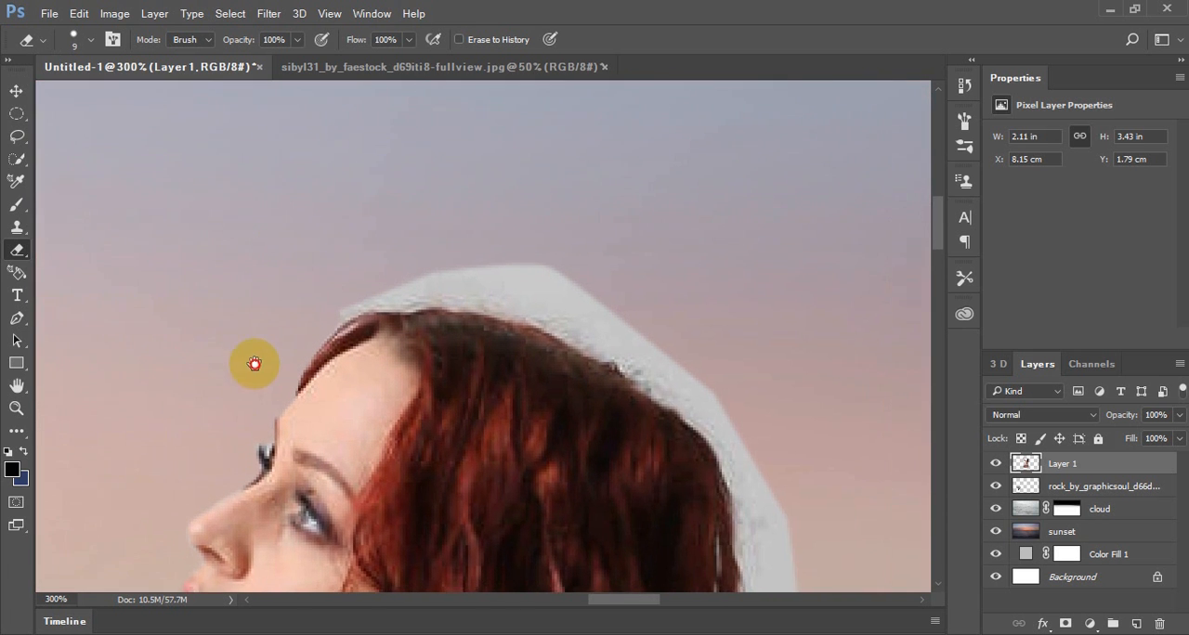
{"action": "mouse_move", "coordinate": [344, 266]}
{"action": "left_mouse_down"}
{"action": "mouse_move", "coordinate": [450, 251]}
{"action": "mouse_move", "coordinate": [569, 278]}
{"action": "mouse_move", "coordinate": [711, 360]}
{"action": "mouse_move", "coordinate": [695, 331]}
{"action": "mouse_move", "coordinate": [645, 295]}
{"action": "mouse_move", "coordinate": [516, 238]}
{"action": "mouse_move", "coordinate": [558, 242]}
{"action": "mouse_move", "coordinate": [391, 215]}
{"action": "mouse_move", "coordinate": [497, 240]}
{"action": "mouse_move", "coordinate": [429, 233]}
{"action": "mouse_move", "coordinate": [458, 240]}
{"action": "mouse_move", "coordinate": [318, 284]}
{"action": "mouse_move", "coordinate": [402, 251]}
{"action": "mouse_move", "coordinate": [508, 261]}
{"action": "mouse_move", "coordinate": [510, 247]}
{"action": "mouse_move", "coordinate": [620, 295]}
{"action": "mouse_move", "coordinate": [571, 230]}
{"action": "mouse_move", "coordinate": [588, 275]}
{"action": "left_mouse_up"}
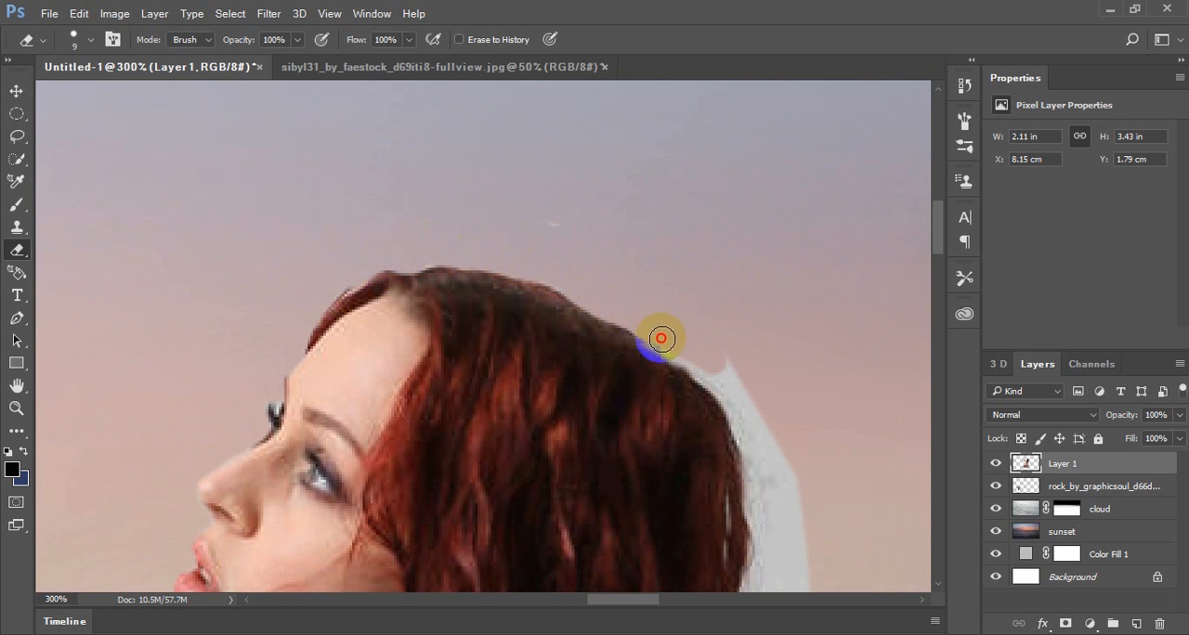
{"action": "left_click_drag", "start_coordinate": [661, 338], "coordinate": [726, 381]}
{"action": "mouse_move", "coordinate": [549, 223]}
{"action": "left_mouse_down"}
{"action": "mouse_move", "coordinate": [534, 210]}
{"action": "mouse_move", "coordinate": [554, 224]}
{"action": "left_mouse_up"}
Erase the grey backdrop behind the head and down along the outer edge of the hair with the size 9 Eraser
{"action": "left_click_drag", "start_coordinate": [612, 281], "coordinate": [398, 102]}
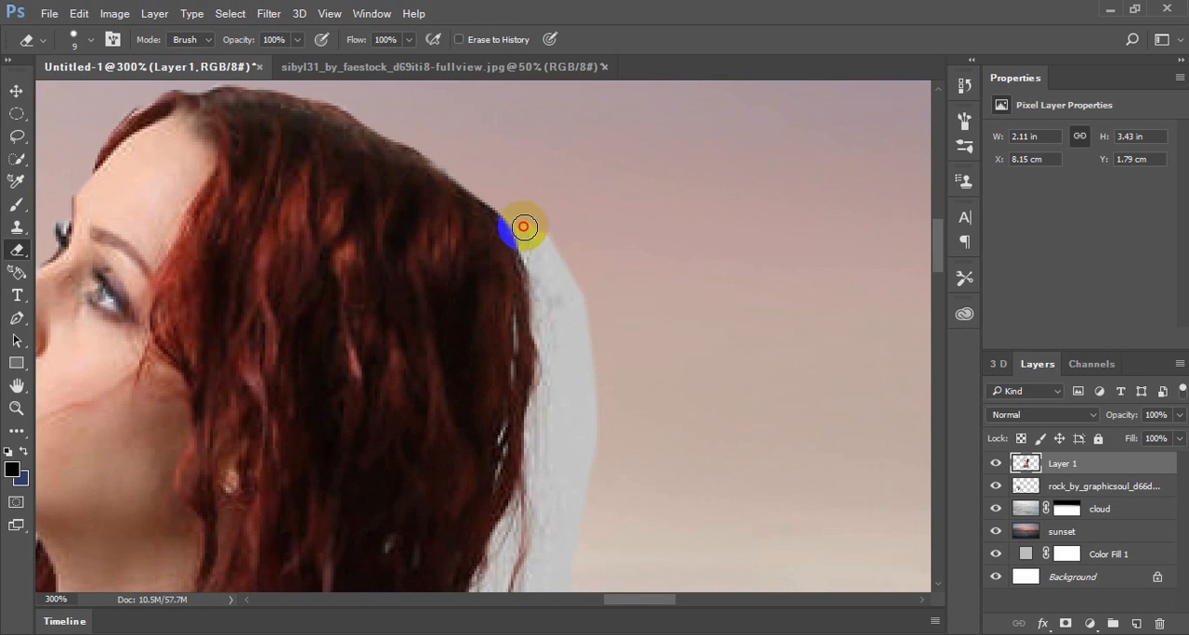
{"action": "mouse_move", "coordinate": [524, 226]}
{"action": "left_mouse_down"}
{"action": "mouse_move", "coordinate": [589, 330]}
{"action": "mouse_move", "coordinate": [602, 408]}
{"action": "mouse_move", "coordinate": [594, 437]}
{"action": "mouse_move", "coordinate": [549, 456]}
{"action": "mouse_move", "coordinate": [543, 423]}
{"action": "mouse_move", "coordinate": [562, 429]}
{"action": "mouse_move", "coordinate": [536, 424]}
{"action": "mouse_move", "coordinate": [593, 416]}
{"action": "mouse_move", "coordinate": [547, 416]}
{"action": "mouse_move", "coordinate": [554, 381]}
{"action": "mouse_move", "coordinate": [578, 404]}
{"action": "left_mouse_up"}
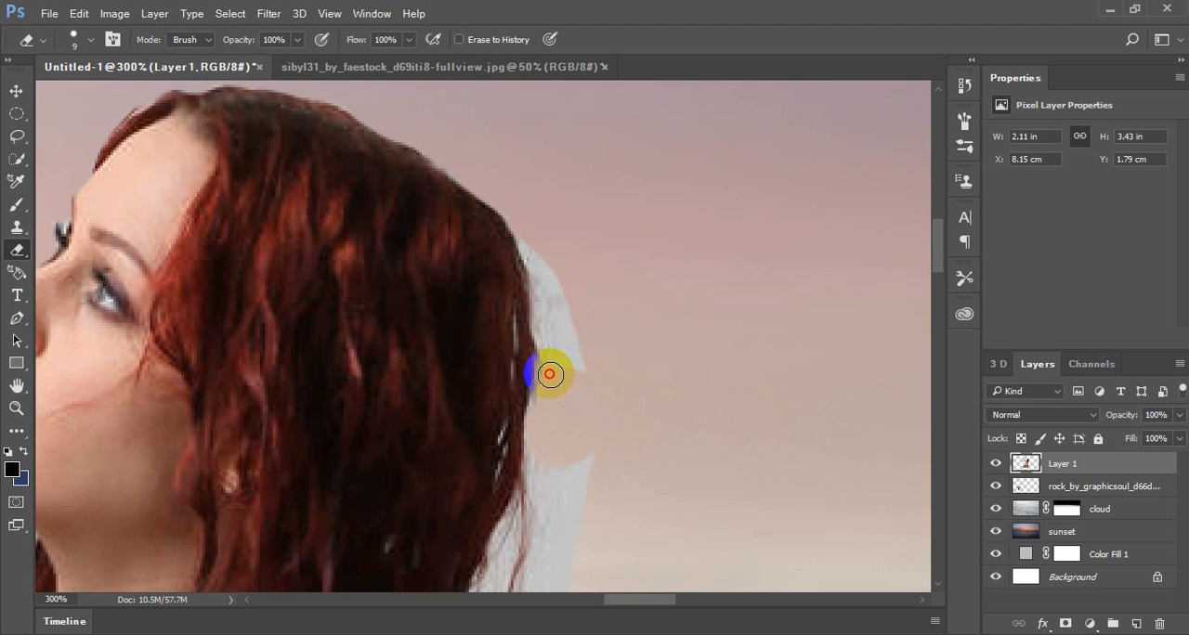
{"action": "mouse_move", "coordinate": [543, 332]}
{"action": "left_mouse_down"}
{"action": "mouse_move", "coordinate": [526, 238]}
{"action": "mouse_move", "coordinate": [588, 350]}
{"action": "mouse_move", "coordinate": [553, 269]}
{"action": "mouse_move", "coordinate": [560, 359]}
{"action": "left_mouse_up"}
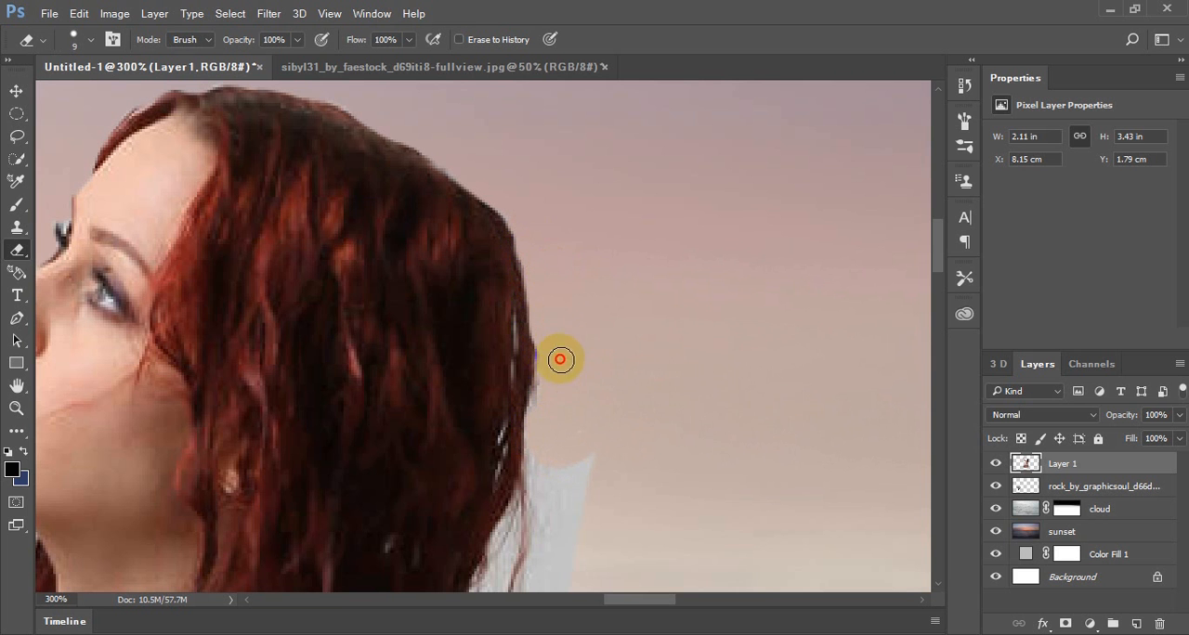
{"action": "mouse_move", "coordinate": [546, 402]}
{"action": "left_mouse_down"}
{"action": "mouse_move", "coordinate": [539, 487]}
{"action": "mouse_move", "coordinate": [574, 463]}
{"action": "mouse_move", "coordinate": [541, 480]}
{"action": "mouse_move", "coordinate": [585, 482]}
{"action": "mouse_move", "coordinate": [568, 466]}
{"action": "mouse_move", "coordinate": [571, 482]}
{"action": "mouse_move", "coordinate": [630, 240]}
{"action": "left_mouse_up"}
{"action": "left_click", "coordinate": [571, 484], "text": "ctrl"}
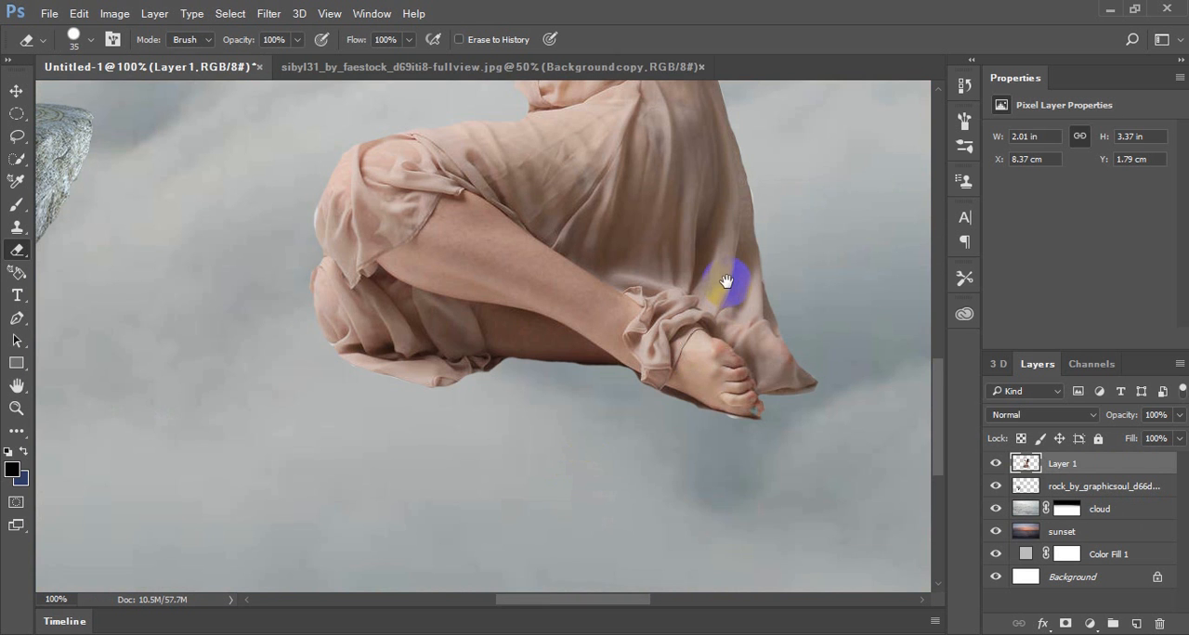
Examine the cutout from the feet up to the glass ball and in the whole composition at 16.67% magnification
{"action": "left_click_drag", "start_coordinate": [727, 281], "coordinate": [667, 509]}
{"action": "left_click_drag", "start_coordinate": [635, 186], "coordinate": [624, 431]}
{"action": "left_click_drag", "start_coordinate": [641, 179], "coordinate": [683, 352]}
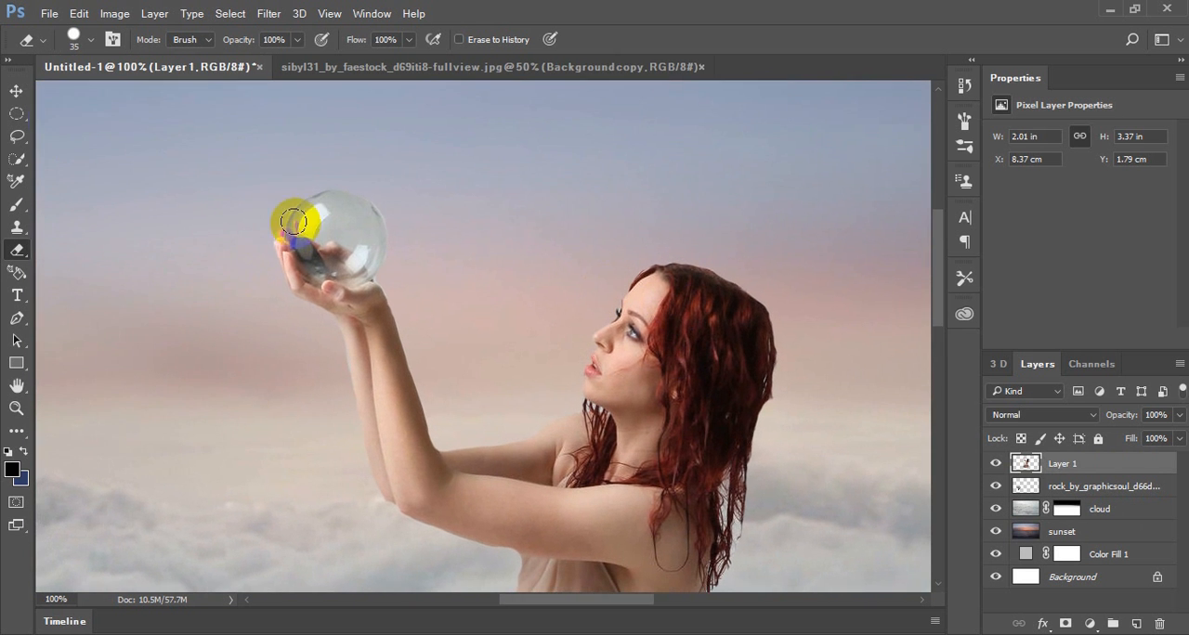
{"action": "left_click", "coordinate": [16, 90]}
{"action": "key", "text": "ctrl+minus"}
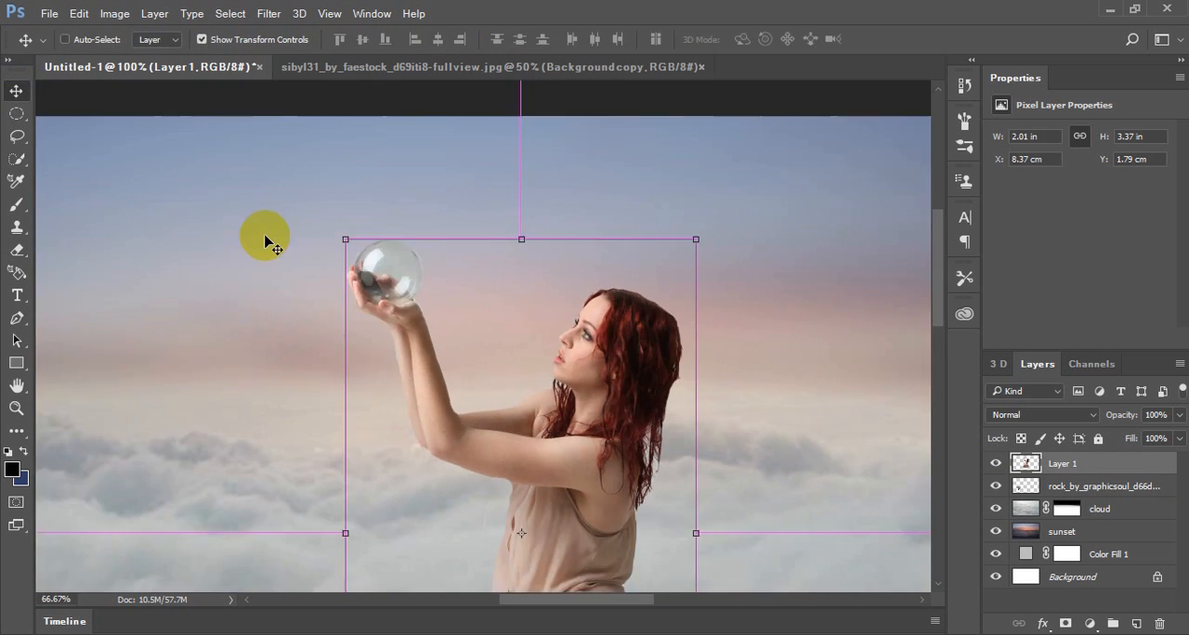
{"action": "key", "text": "ctrl+minus"}
{"action": "key", "text": "ctrl+minus"}
{"action": "key", "text": "ctrl+minus"}
{"action": "key", "text": "ctrl+minus"}
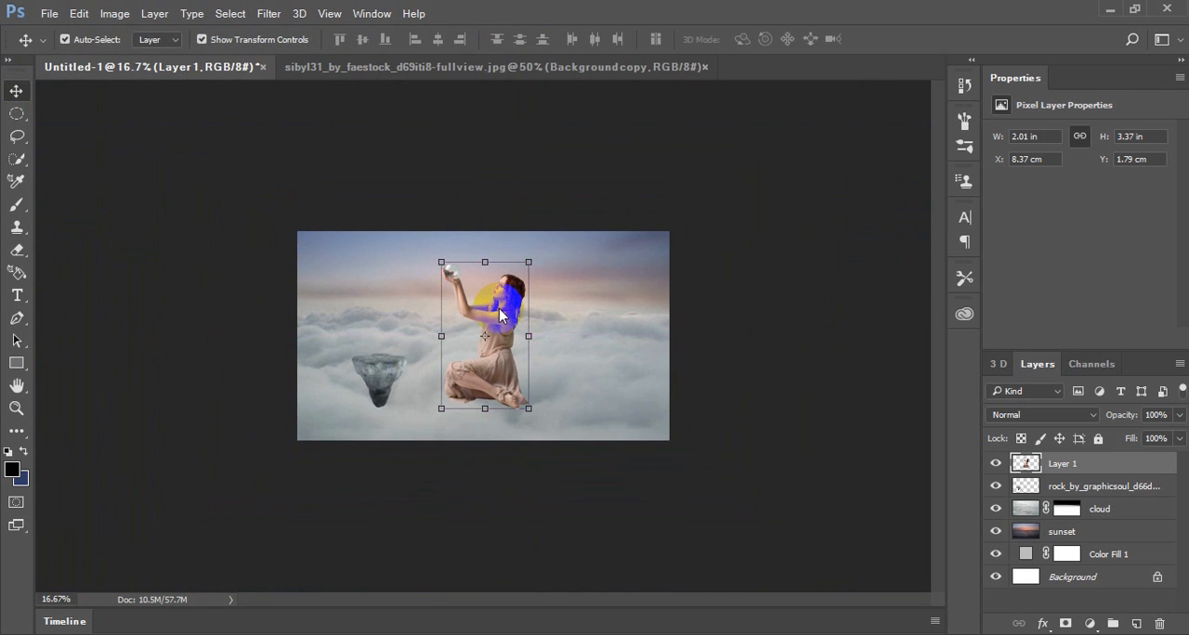
{"action": "right_click", "coordinate": [499, 315]}
{"action": "left_click", "coordinate": [750, 398]}
{"action": "left_click", "coordinate": [1018, 469]}
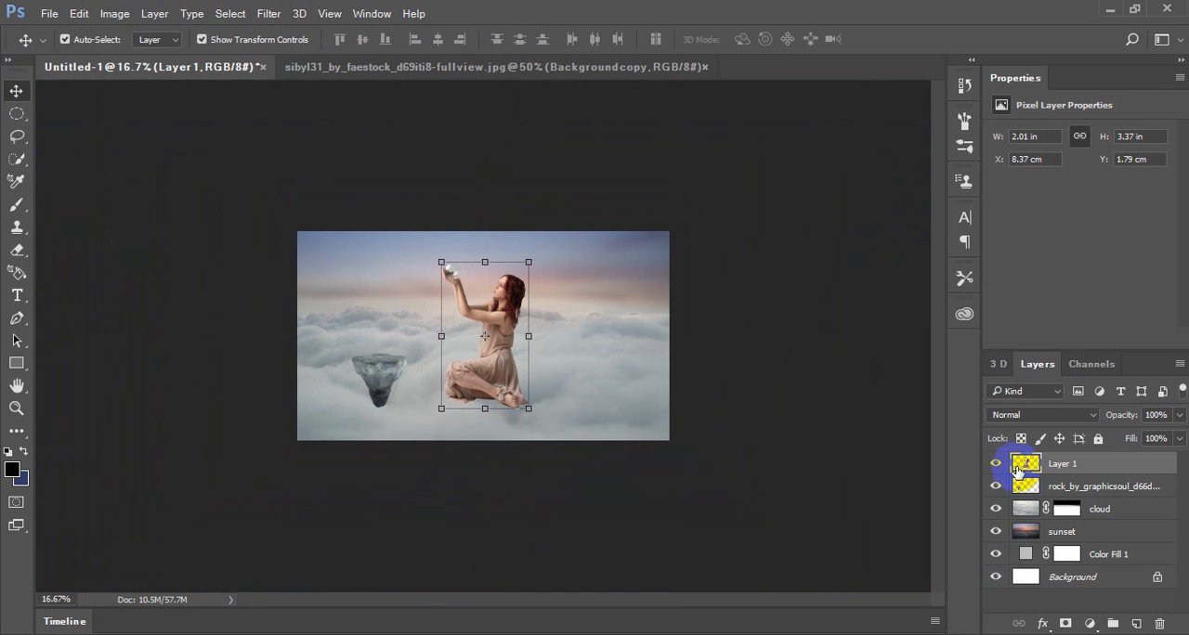
{"action": "right_click", "coordinate": [1022, 471]}
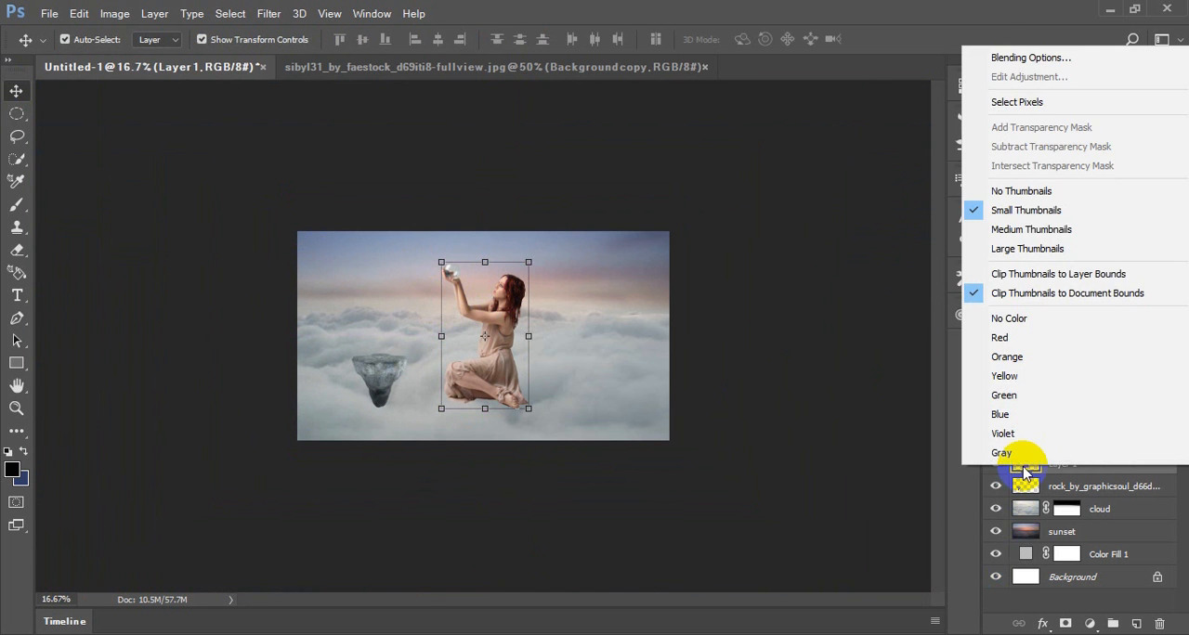
{"action": "left_click", "coordinate": [943, 457]}
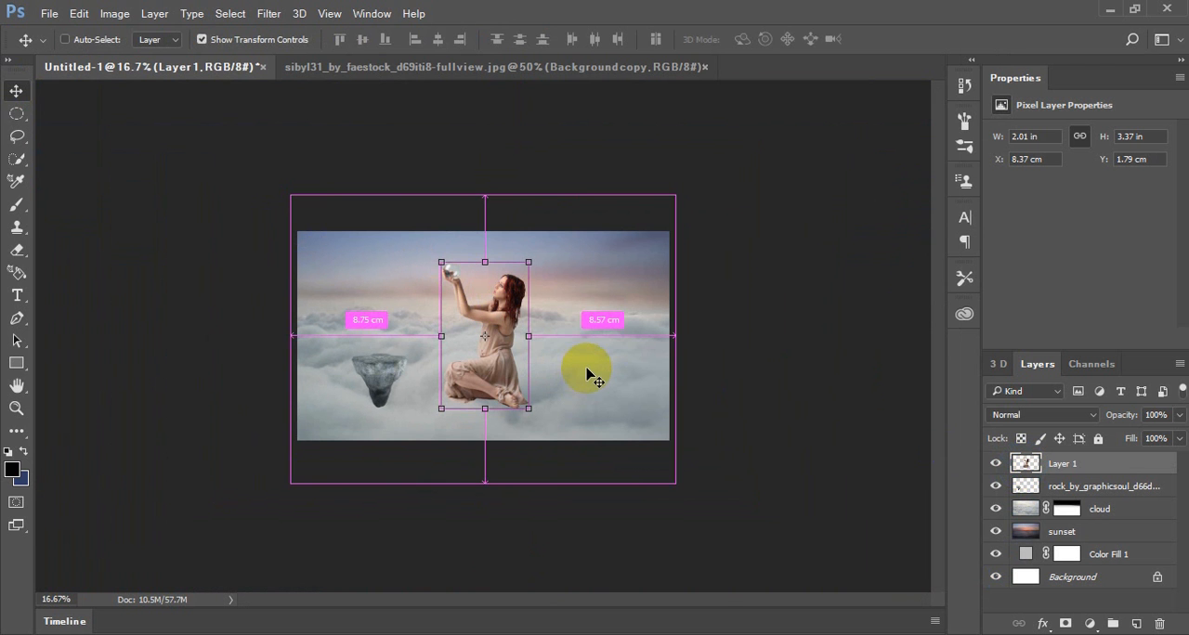
Flip the woman horizontally with Free Transform so she faces the opposite way
{"action": "key", "text": "ctrl+t"}
{"action": "right_click", "coordinate": [500, 315]}
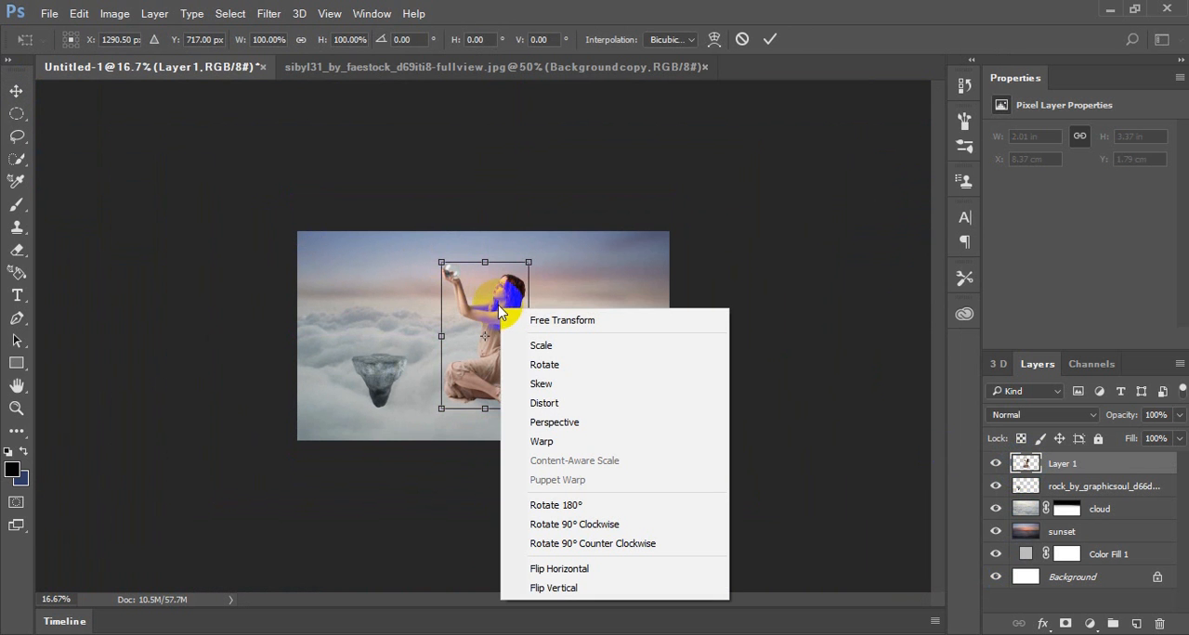
{"action": "left_click", "coordinate": [489, 316]}
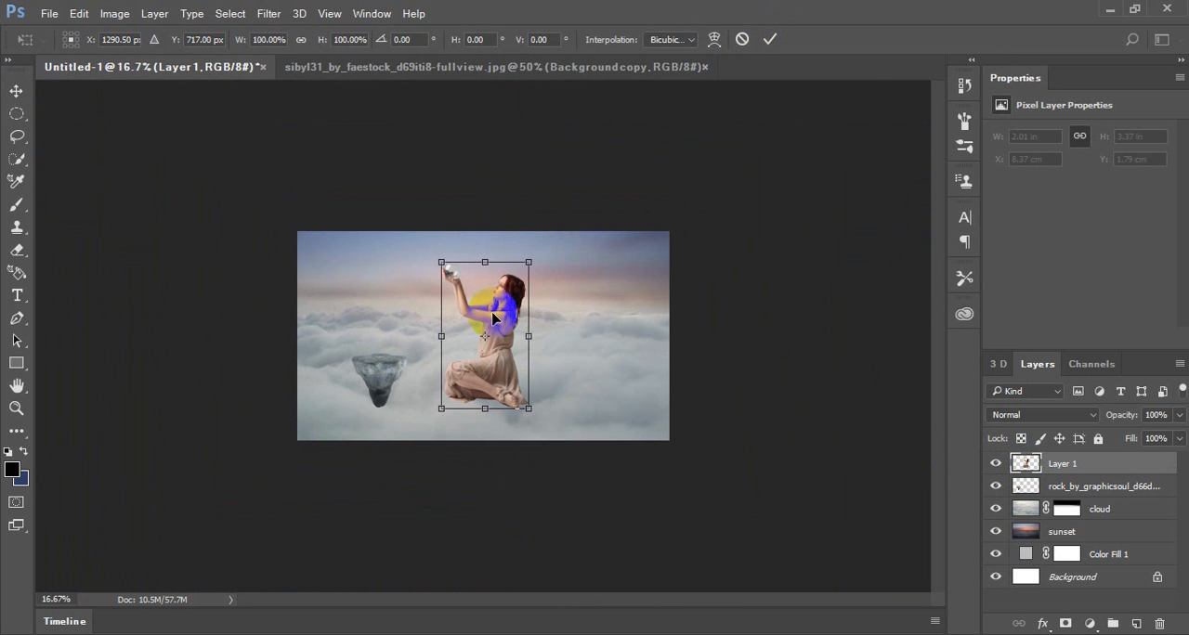
{"action": "right_click", "coordinate": [485, 297]}
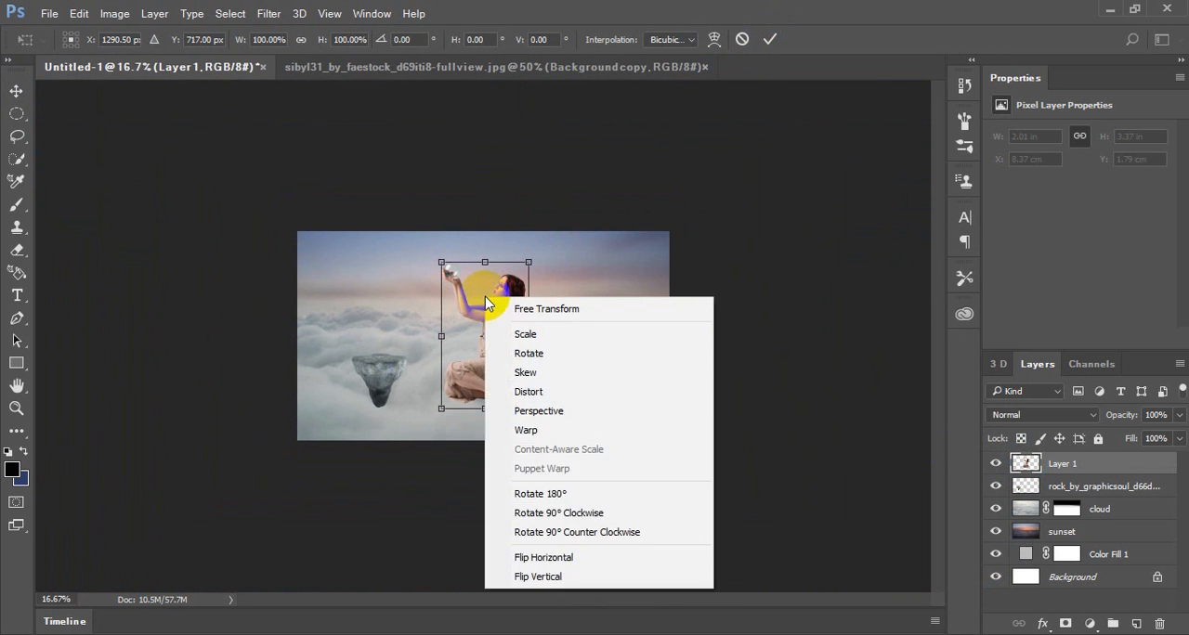
{"action": "left_click", "coordinate": [558, 559]}
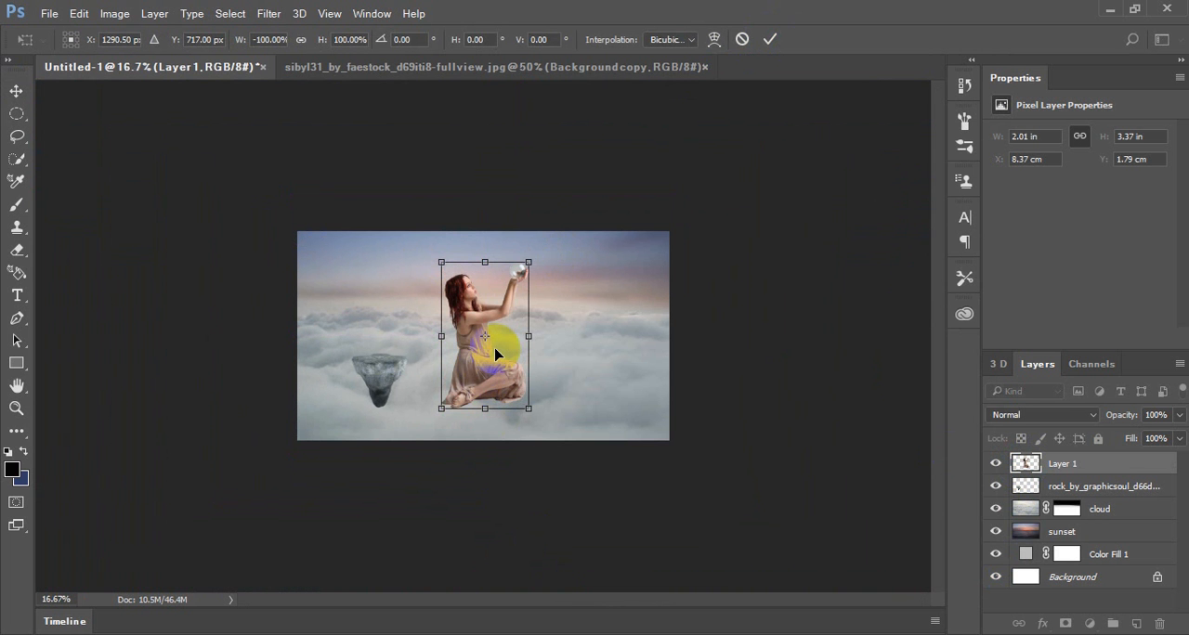
Scale the woman to about 54% around her centre, seat her on top of the floating rock and apply the transform
{"action": "key", "text": "ctrl+plus"}
{"action": "key", "text": "ctrl+plus"}
{"action": "key", "text": "ctrl+plus"}
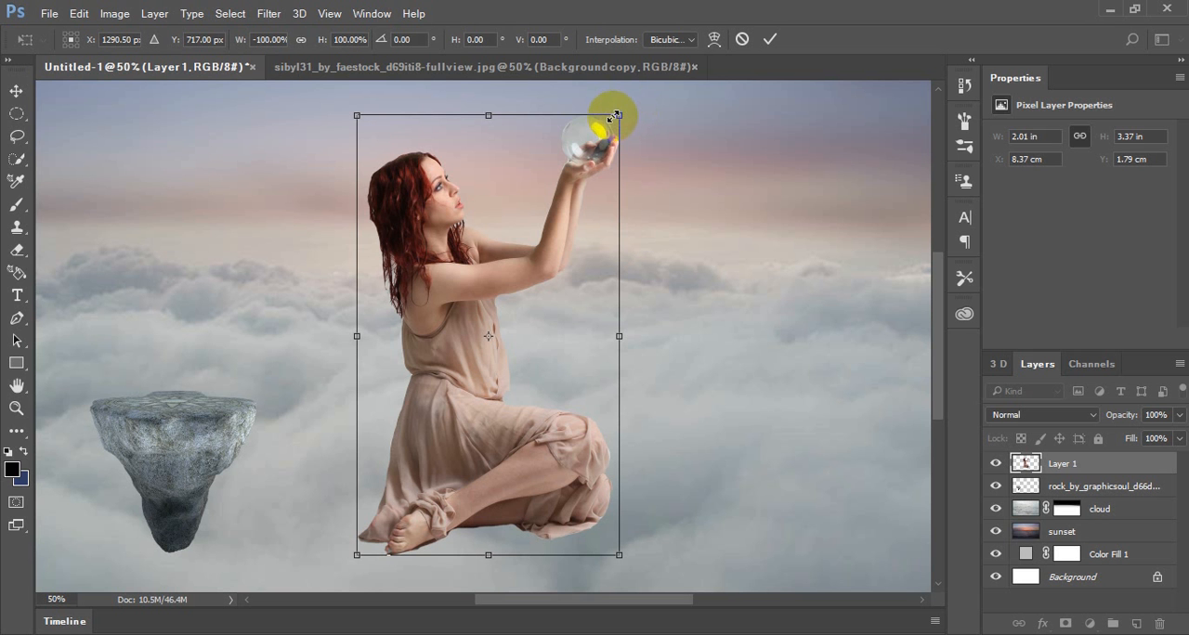
{"action": "left_click_drag", "start_coordinate": [613, 116], "coordinate": [569, 200]}
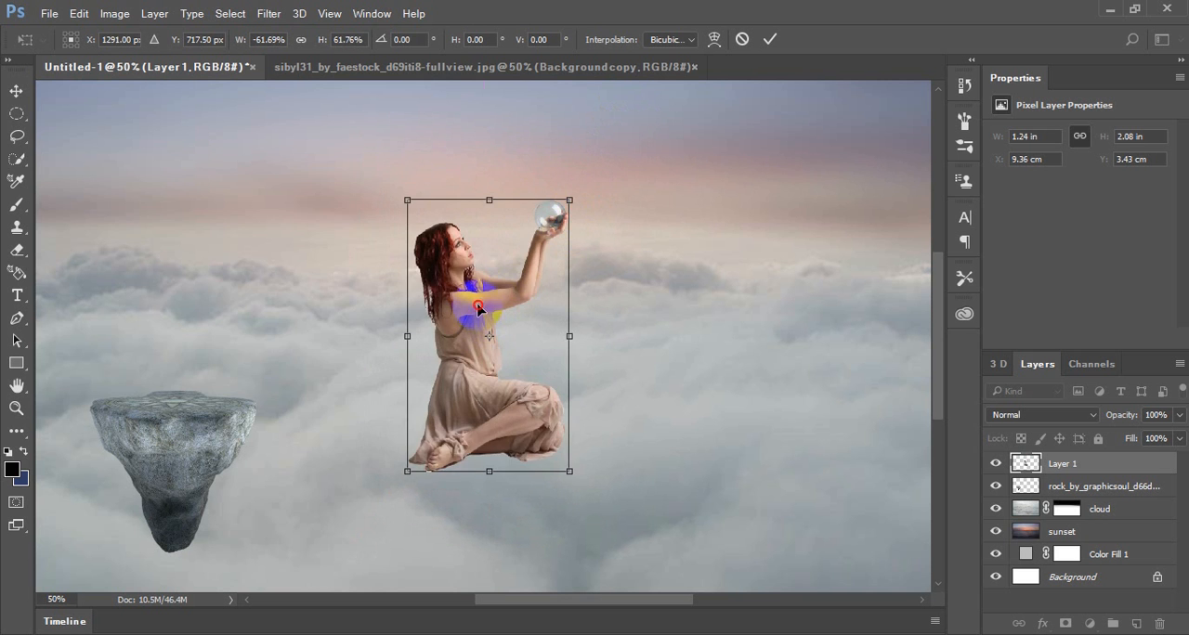
{"action": "left_click_drag", "start_coordinate": [478, 309], "coordinate": [176, 253]}
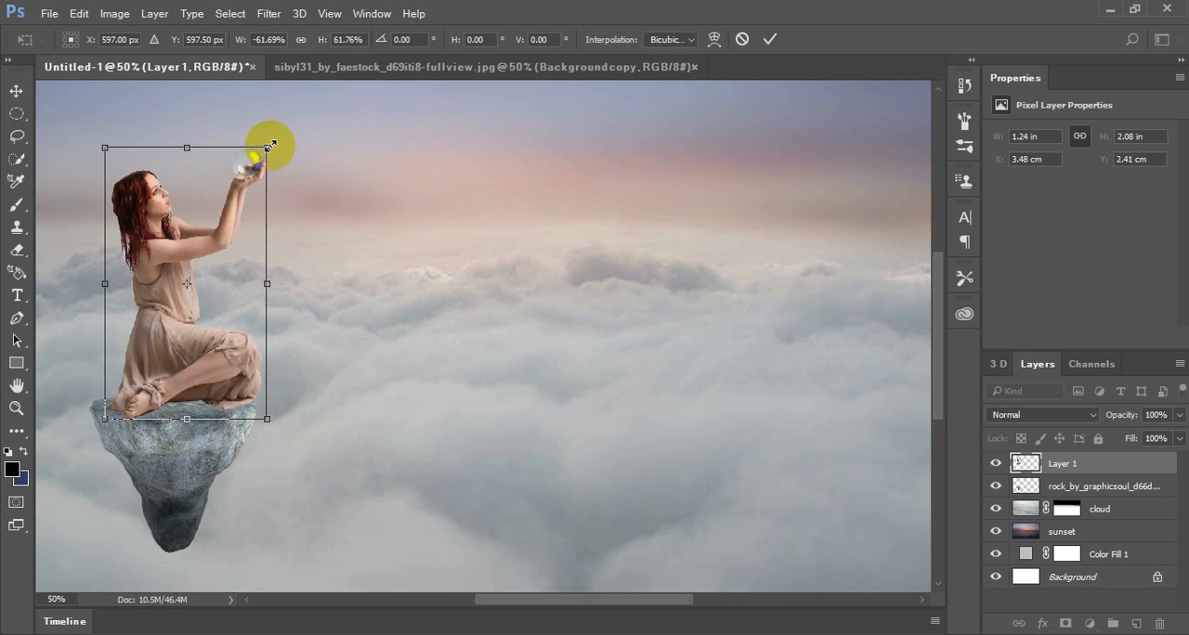
{"action": "left_click_drag", "start_coordinate": [269, 146], "coordinate": [258, 166]}
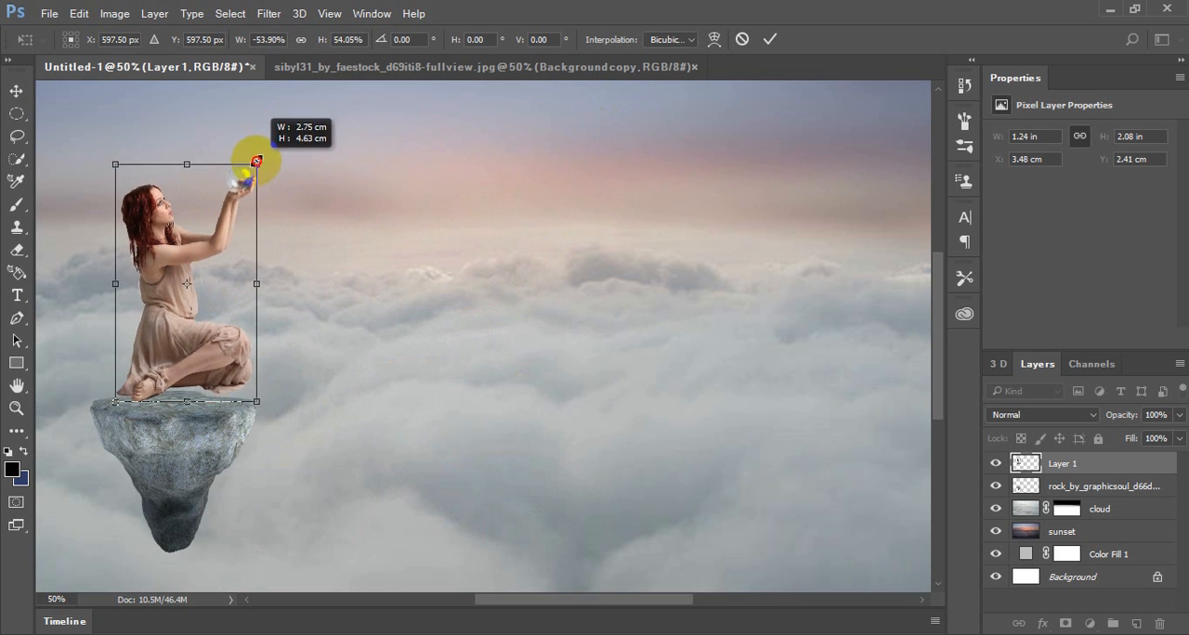
{"action": "mouse_move", "coordinate": [175, 267]}
{"action": "left_mouse_down"}
{"action": "mouse_move", "coordinate": [175, 278]}
{"action": "mouse_move", "coordinate": [175, 267]}
{"action": "left_mouse_up"}
{"action": "key", "text": "ctrl+minus"}
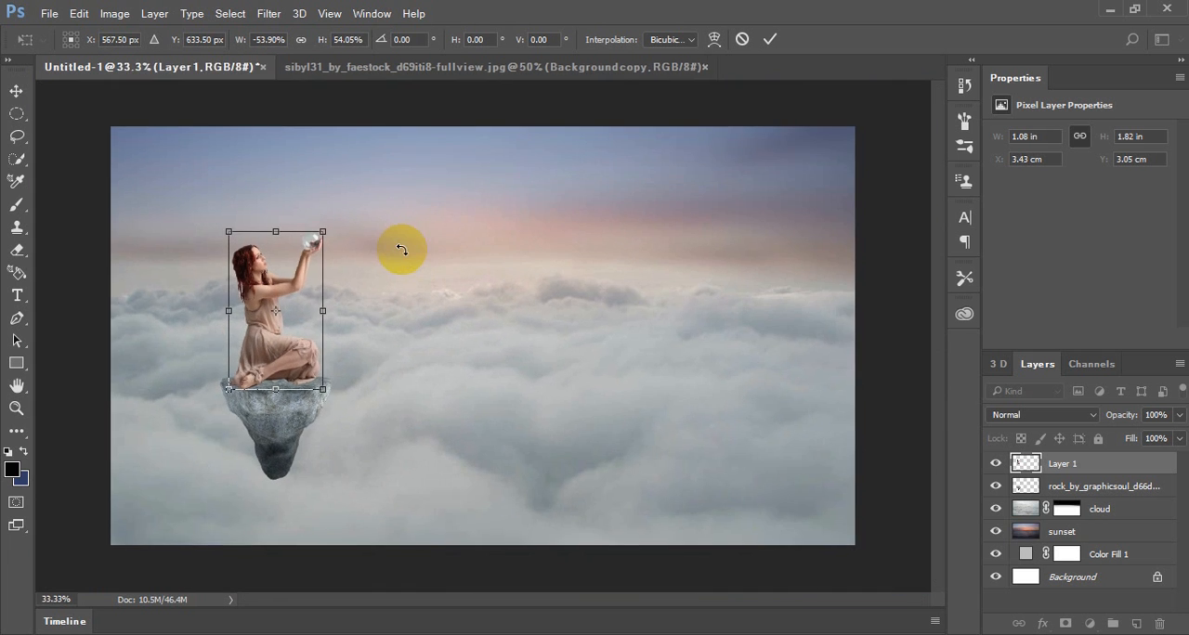
{"action": "left_click", "coordinate": [16, 91]}
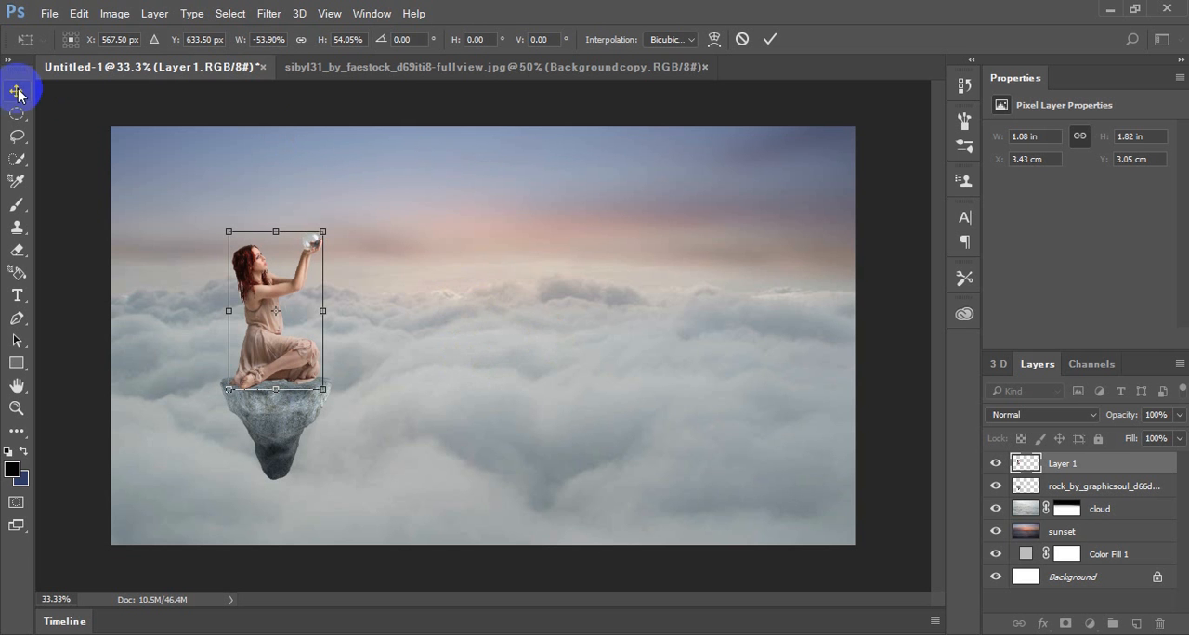
{"action": "left_click", "coordinate": [552, 260]}
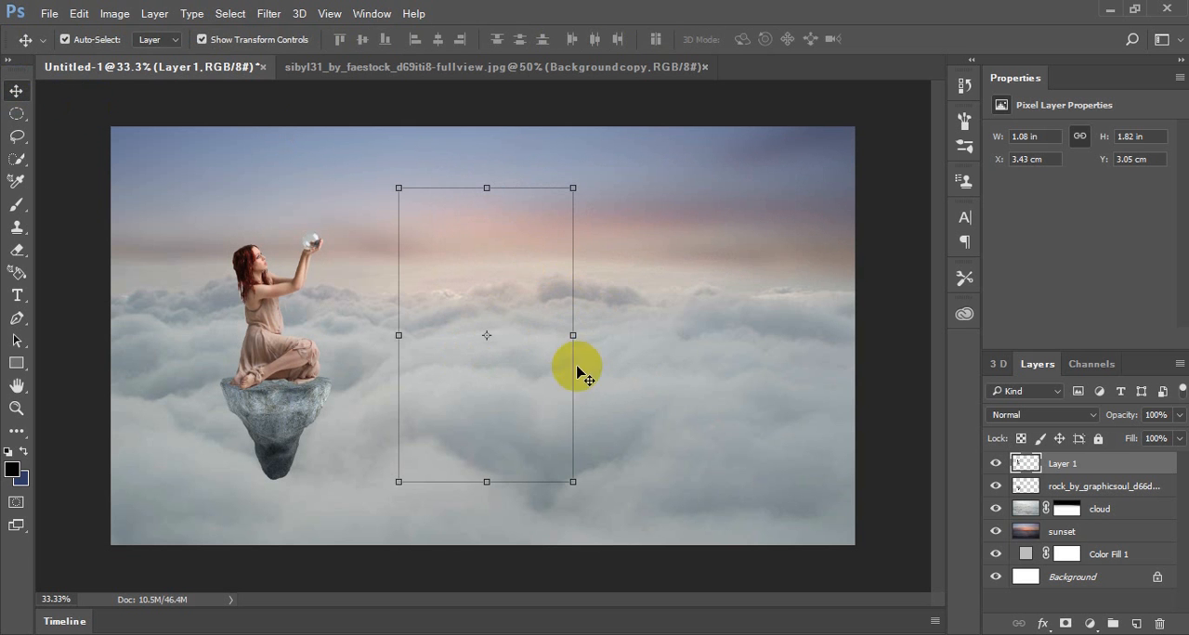
Enlarge the woman and rock layers together to about 144% and place them near the canvas's left side at X 450 px, Y 720 px
{"action": "left_click_drag", "start_coordinate": [512, 307], "coordinate": [534, 314]}
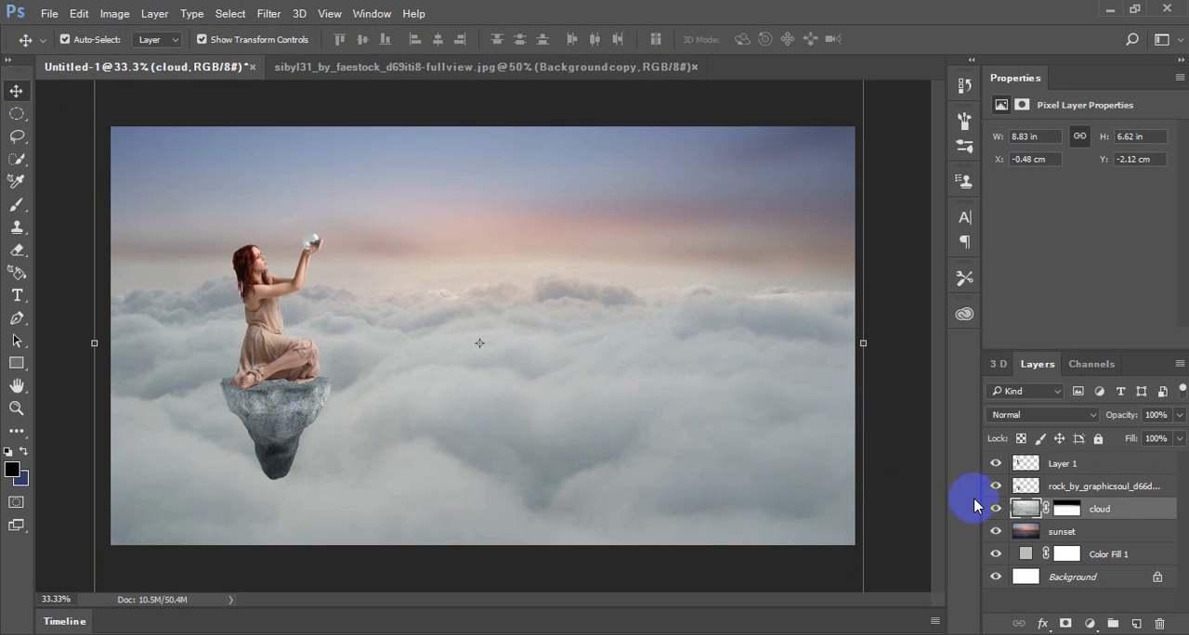
{"action": "left_click", "coordinate": [1071, 487]}
{"action": "left_click", "coordinate": [1059, 464], "text": "shift"}
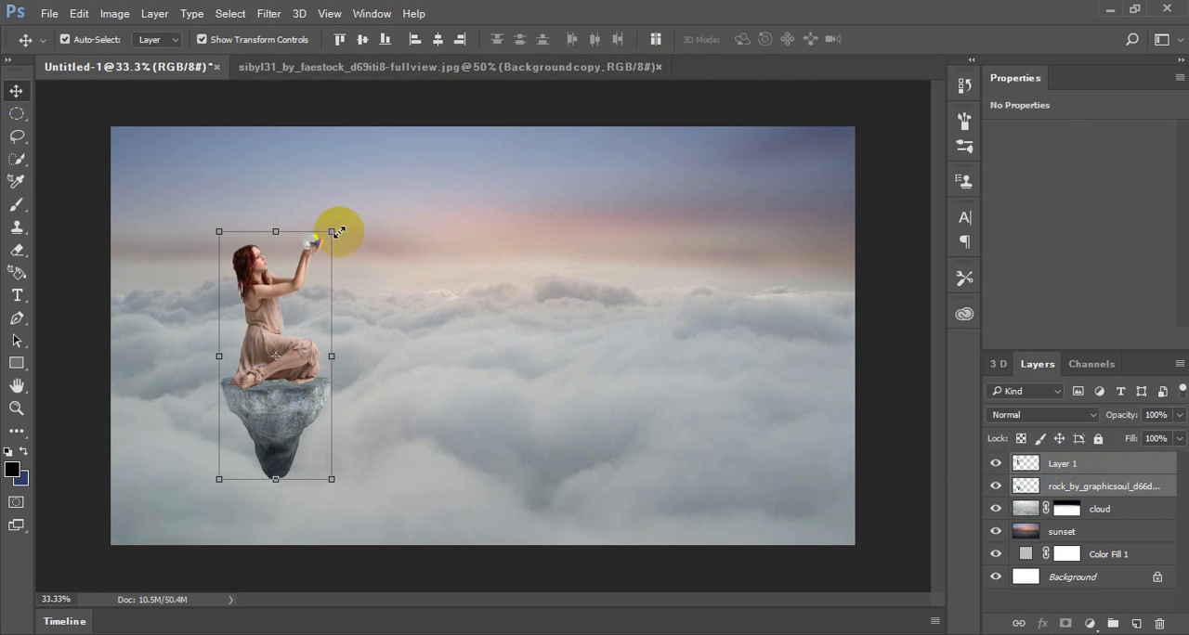
{"action": "left_click_drag", "start_coordinate": [338, 232], "coordinate": [420, 201]}
{"action": "left_click_drag", "start_coordinate": [294, 424], "coordinate": [261, 409]}
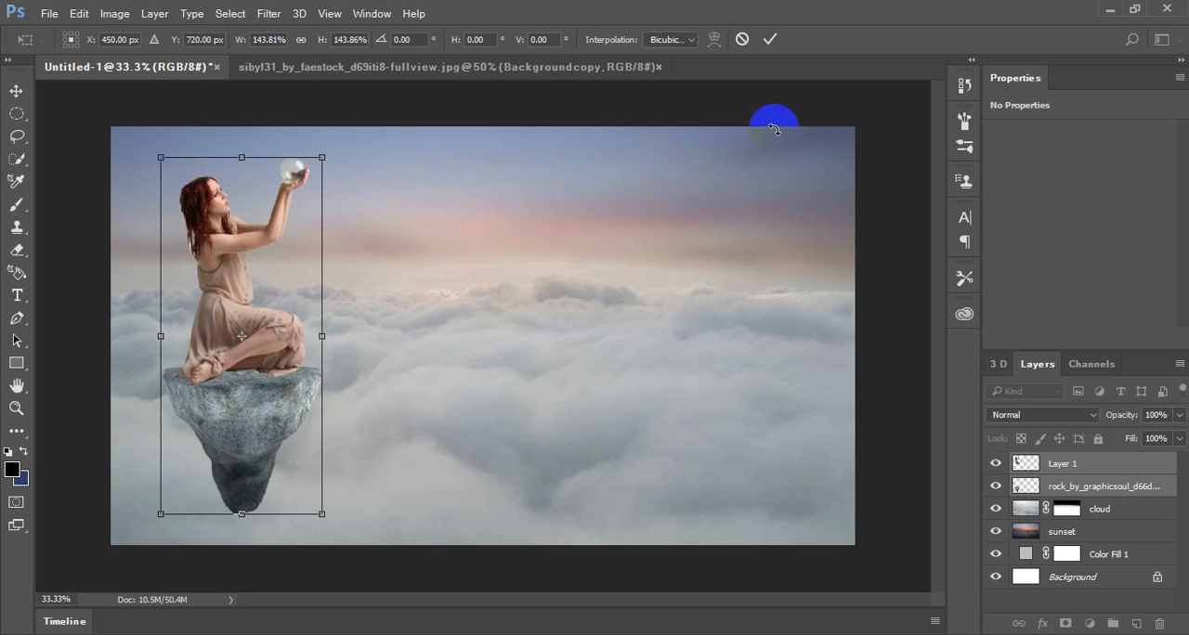
{"action": "left_click", "coordinate": [769, 39]}
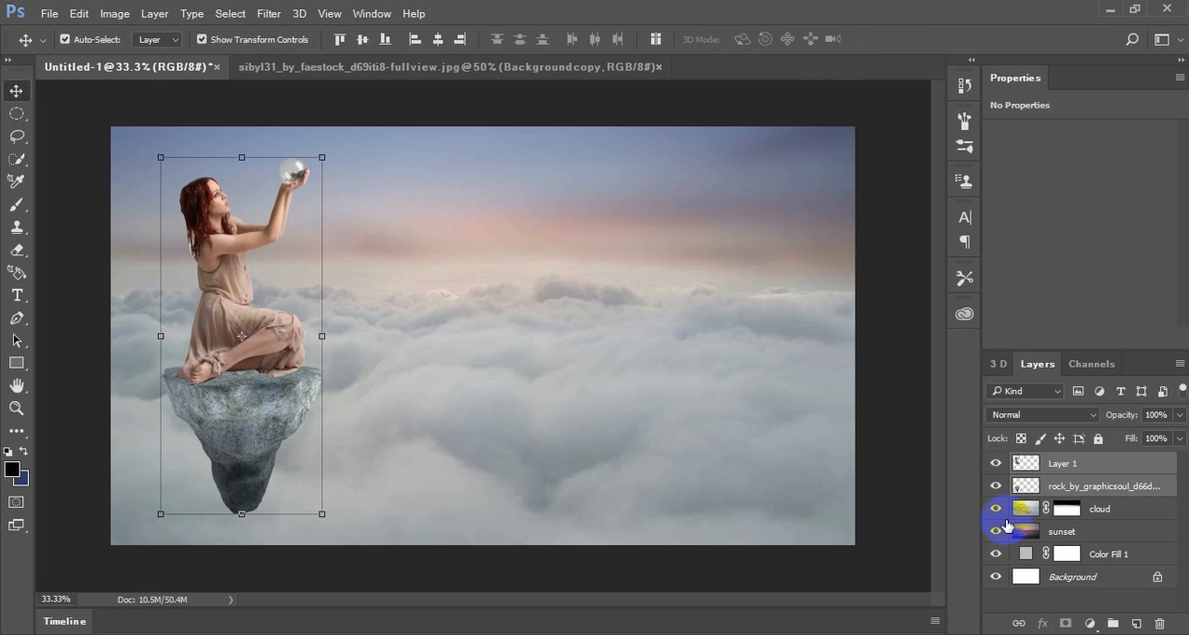
Rename the woman's layer as girl
{"action": "left_click", "coordinate": [1080, 464], "text": "ctrl"}
{"action": "left_click", "coordinate": [1081, 463]}
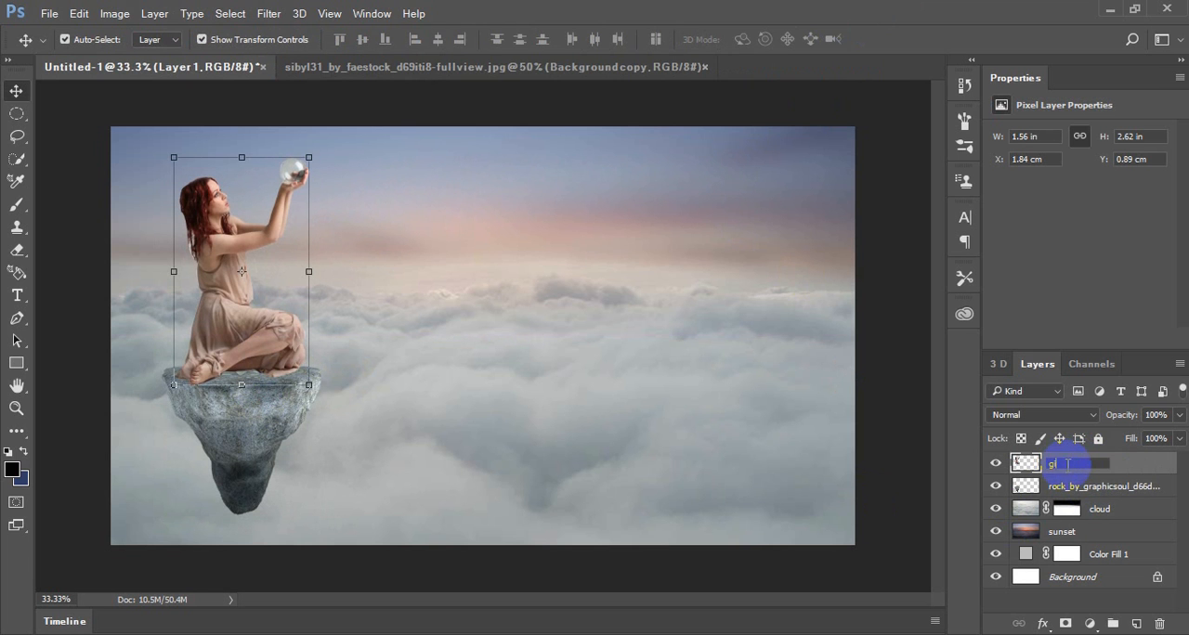
{"action": "key", "text": "Return"}
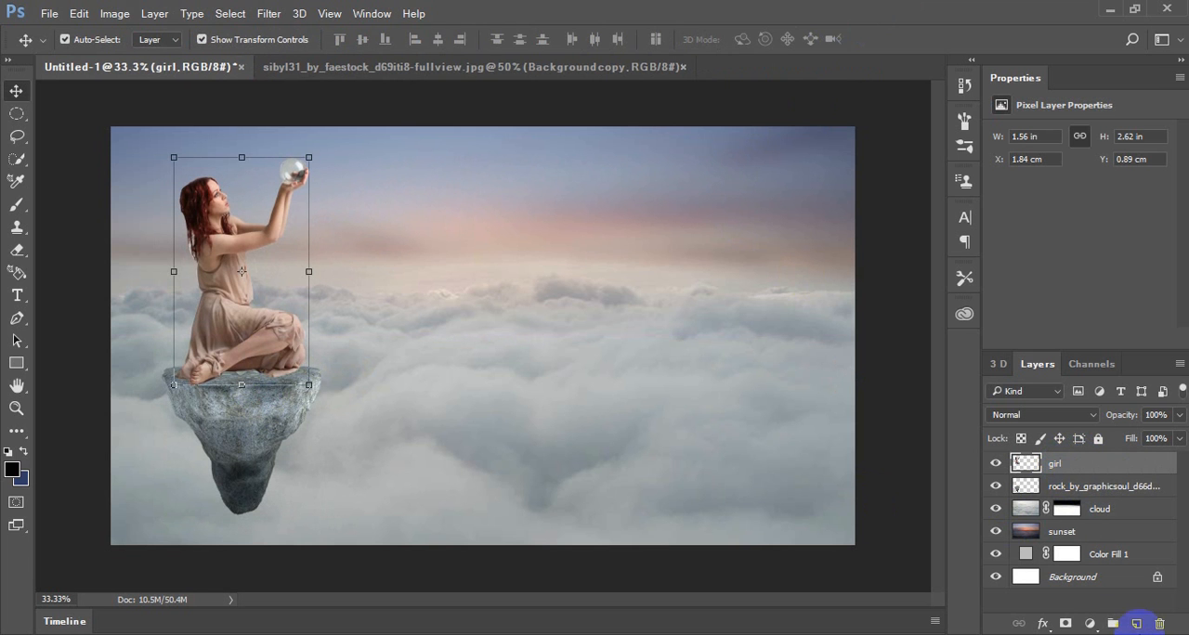
Add a new layer above the girl layer and ready the Brush tool with black as the foreground colour
{"action": "left_click", "coordinate": [1136, 623]}
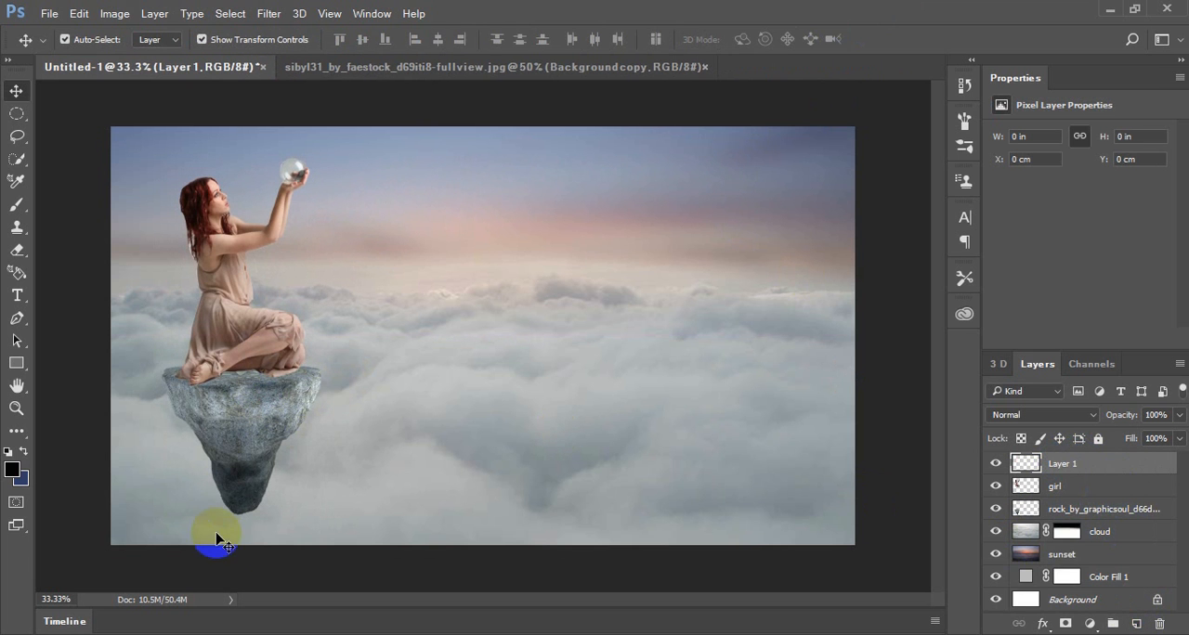
{"action": "left_click", "coordinate": [243, 548]}
{"action": "left_click", "coordinate": [213, 440]}
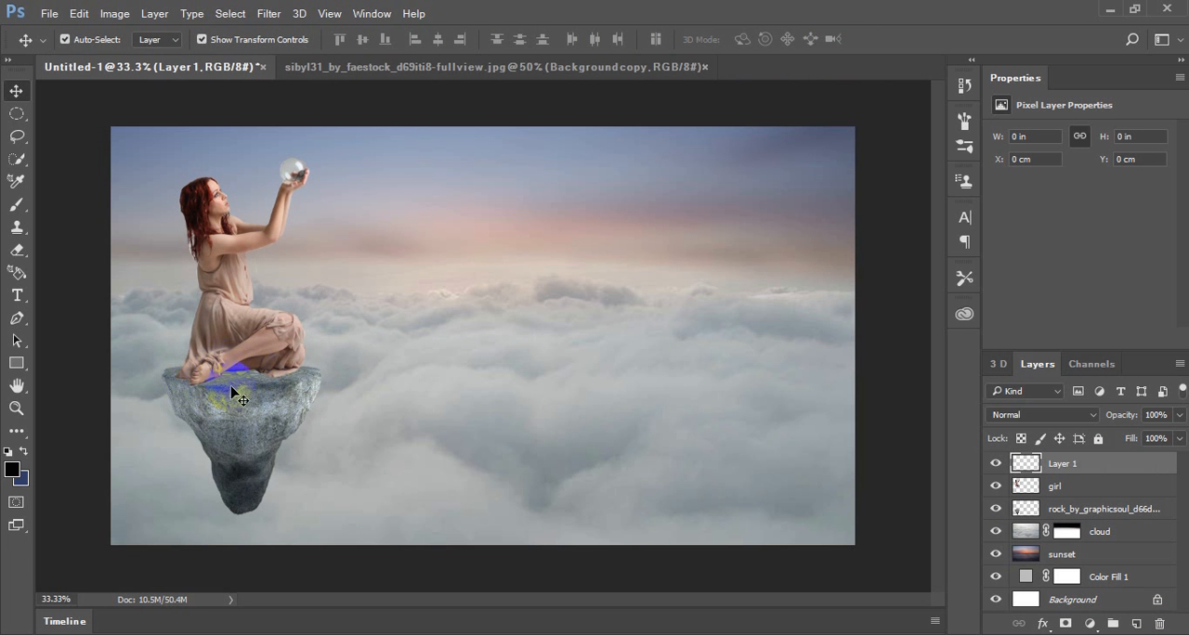
{"action": "left_click", "coordinate": [18, 208]}
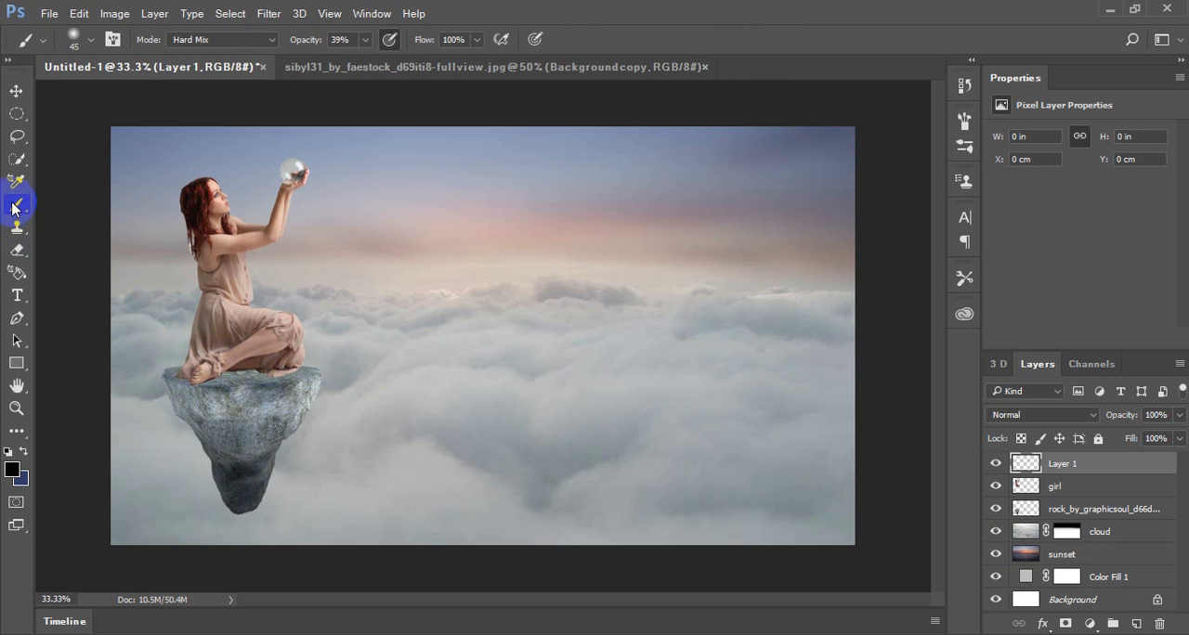
{"action": "left_click", "coordinate": [12, 470]}
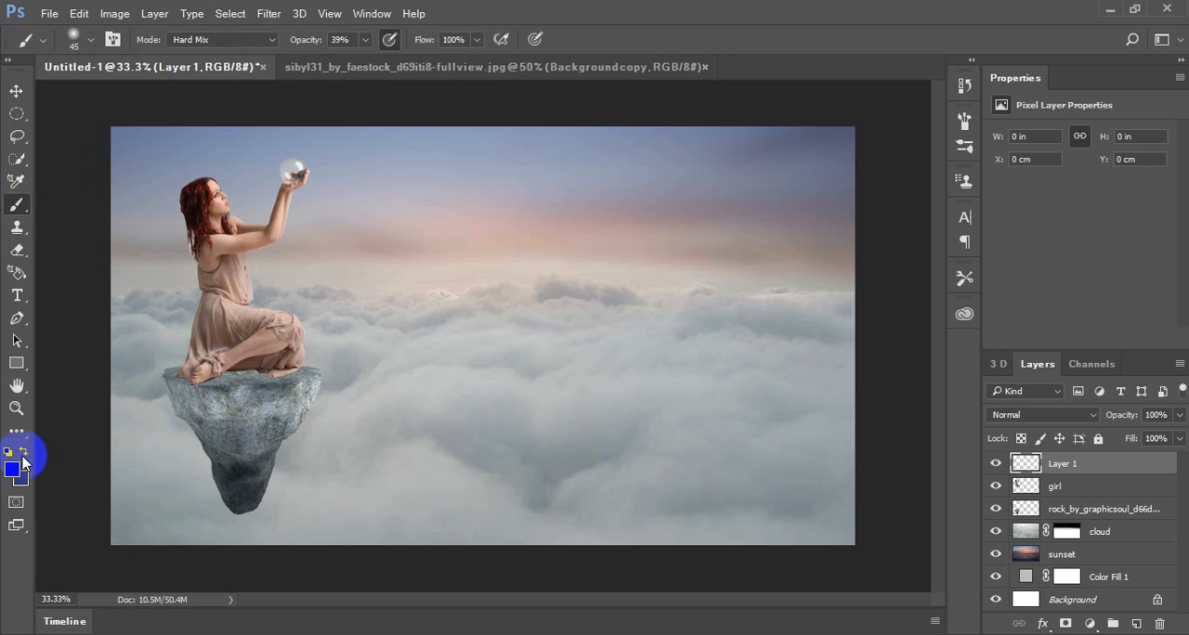
{"action": "left_click", "coordinate": [23, 453]}
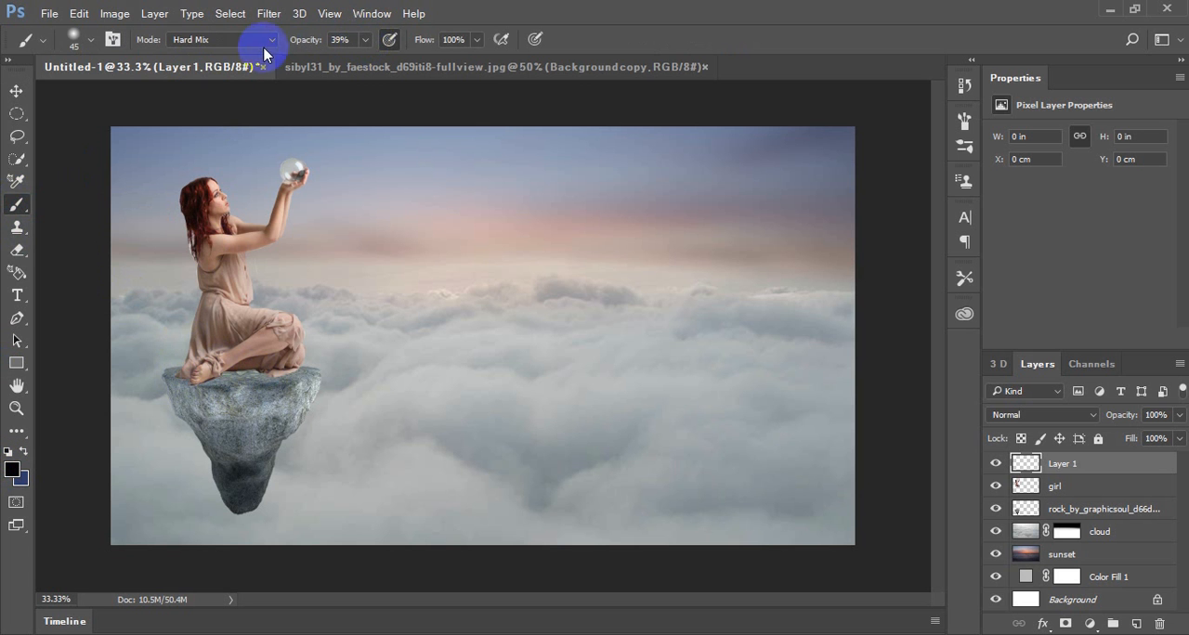
Paint a faint contact shadow across the rock's top beneath the woman with a soft 99 px brush at 39% opacity
{"action": "left_click", "coordinate": [88, 39]}
{"action": "left_click_drag", "start_coordinate": [120, 100], "coordinate": [143, 96]}
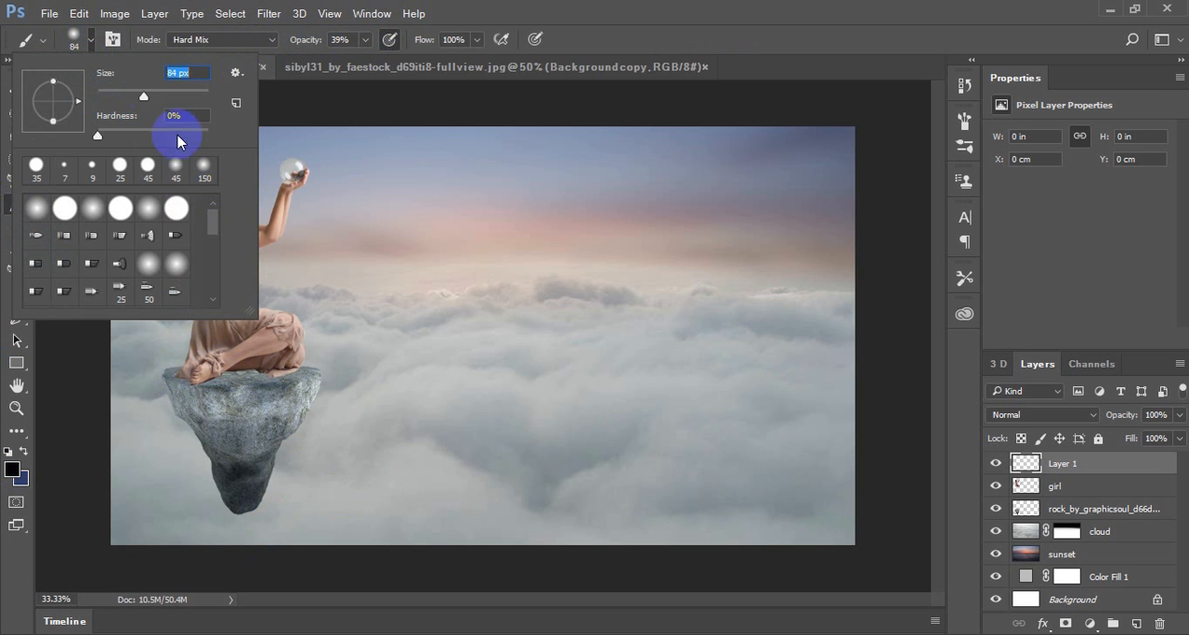
{"action": "left_click_drag", "start_coordinate": [153, 100], "coordinate": [151, 96]}
{"action": "left_click", "coordinate": [258, 373]}
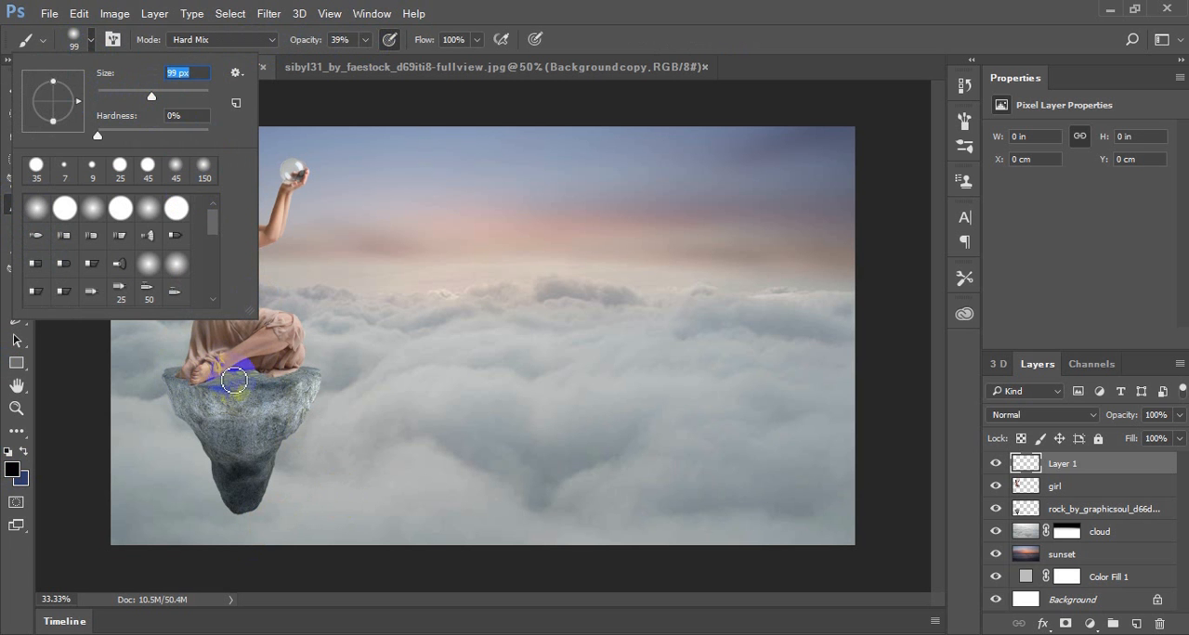
{"action": "mouse_move", "coordinate": [260, 379]}
{"action": "left_mouse_down"}
{"action": "mouse_move", "coordinate": [194, 390]}
{"action": "mouse_move", "coordinate": [177, 373]}
{"action": "mouse_move", "coordinate": [237, 387]}
{"action": "mouse_move", "coordinate": [291, 375]}
{"action": "mouse_move", "coordinate": [208, 398]}
{"action": "left_mouse_up"}
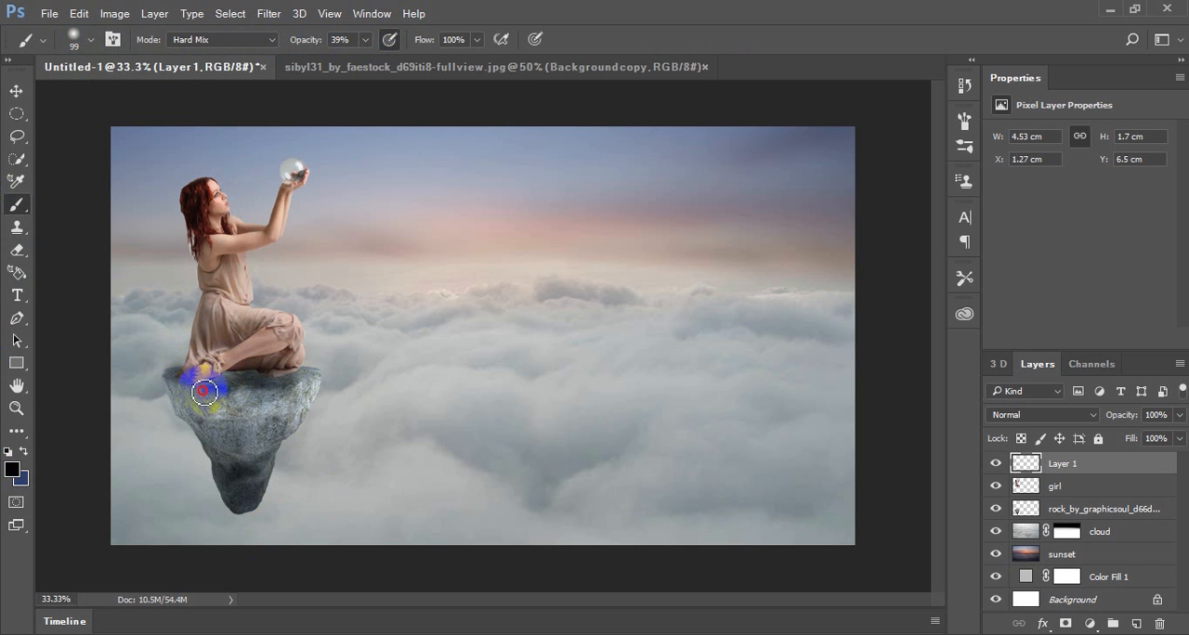
{"action": "left_click", "coordinate": [204, 392]}
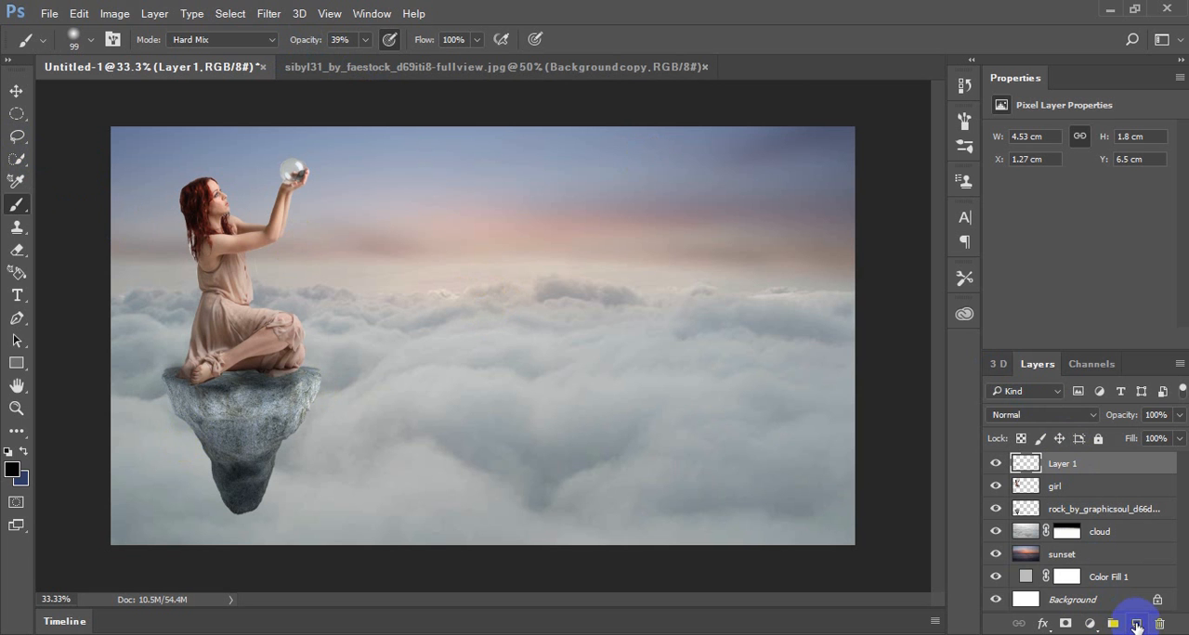
Paint a black oval over the clouds on a new layer with a soft 146 px brush at 100% opacity
{"action": "left_click", "coordinate": [1137, 626]}
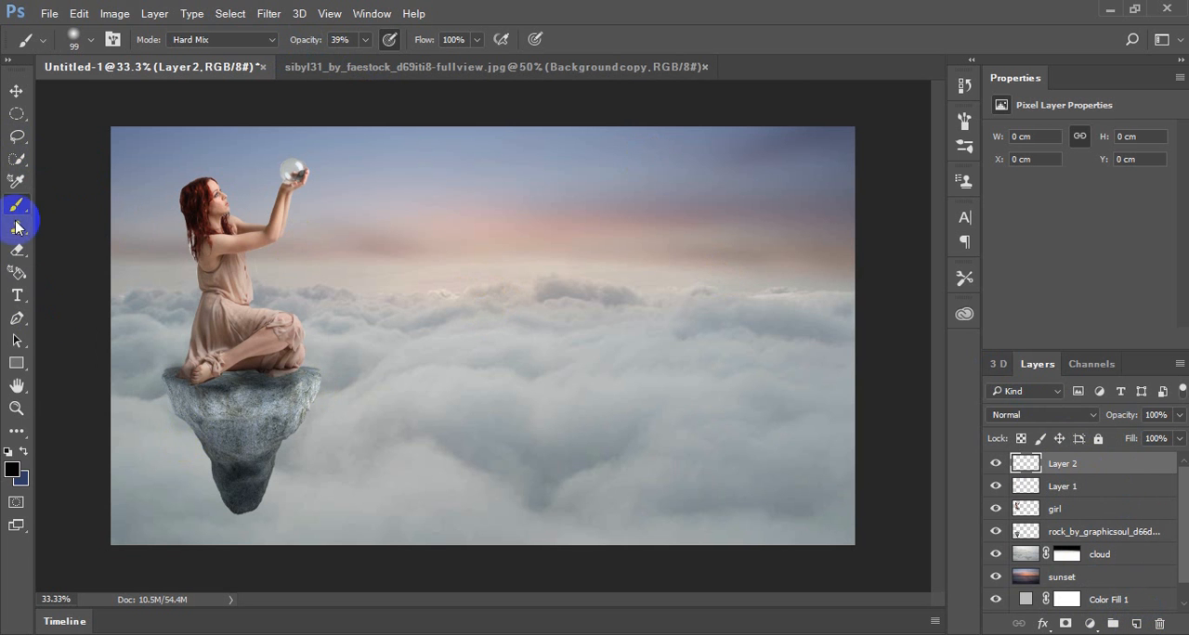
{"action": "left_click", "coordinate": [366, 40]}
{"action": "left_click_drag", "start_coordinate": [353, 63], "coordinate": [415, 59]}
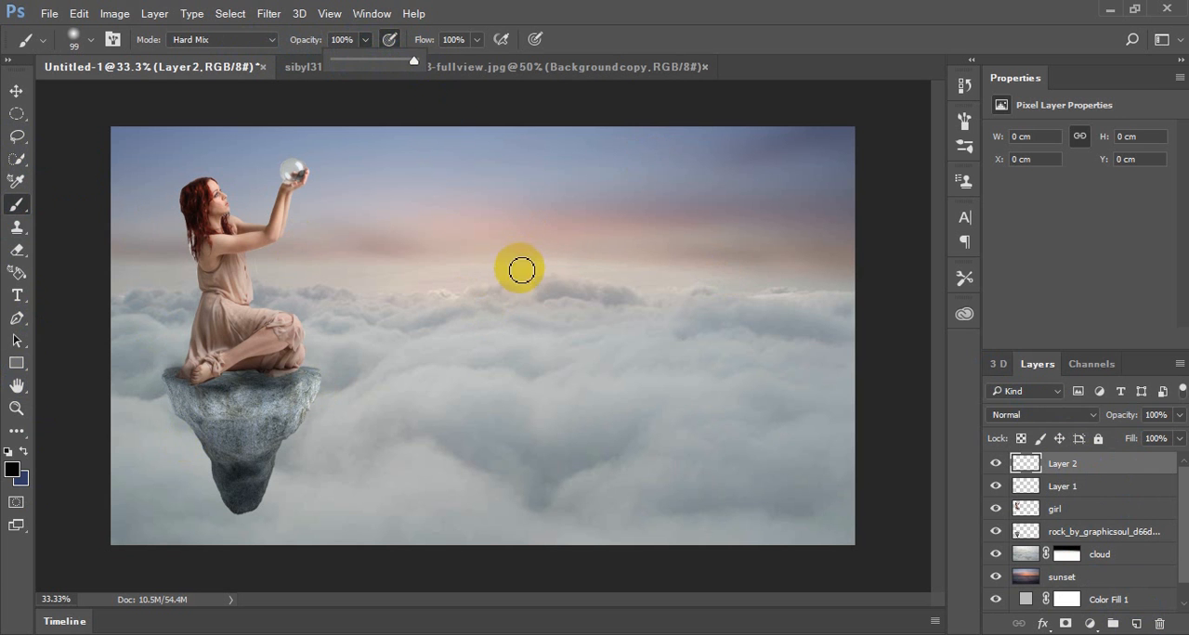
{"action": "left_click", "coordinate": [90, 40]}
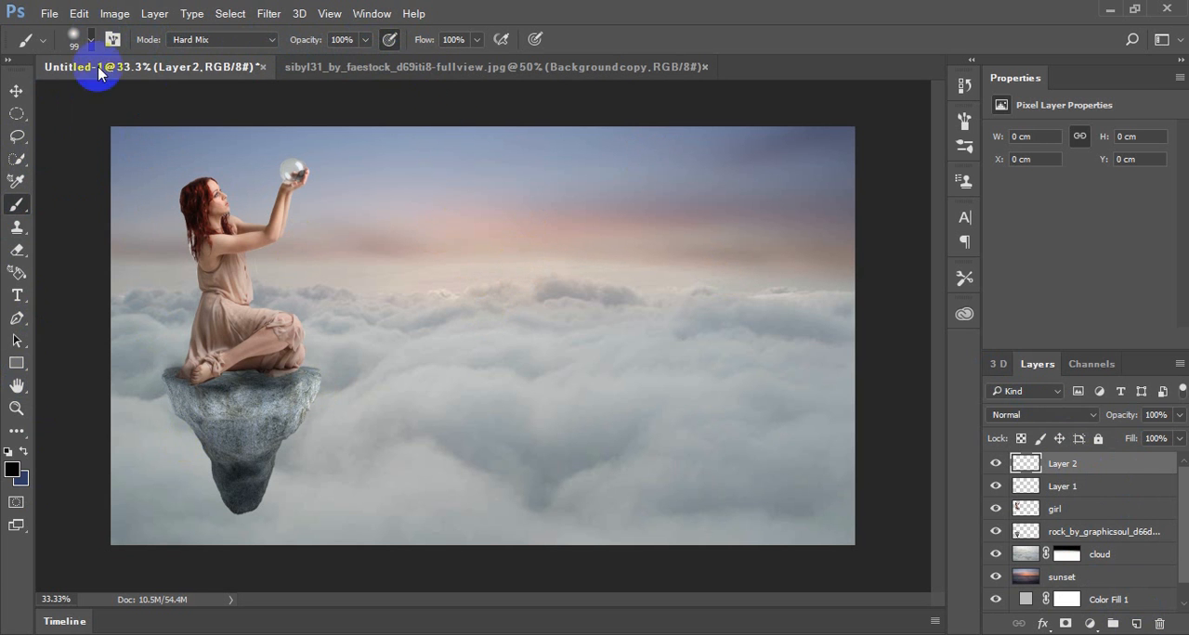
{"action": "left_click_drag", "start_coordinate": [159, 95], "coordinate": [165, 95]}
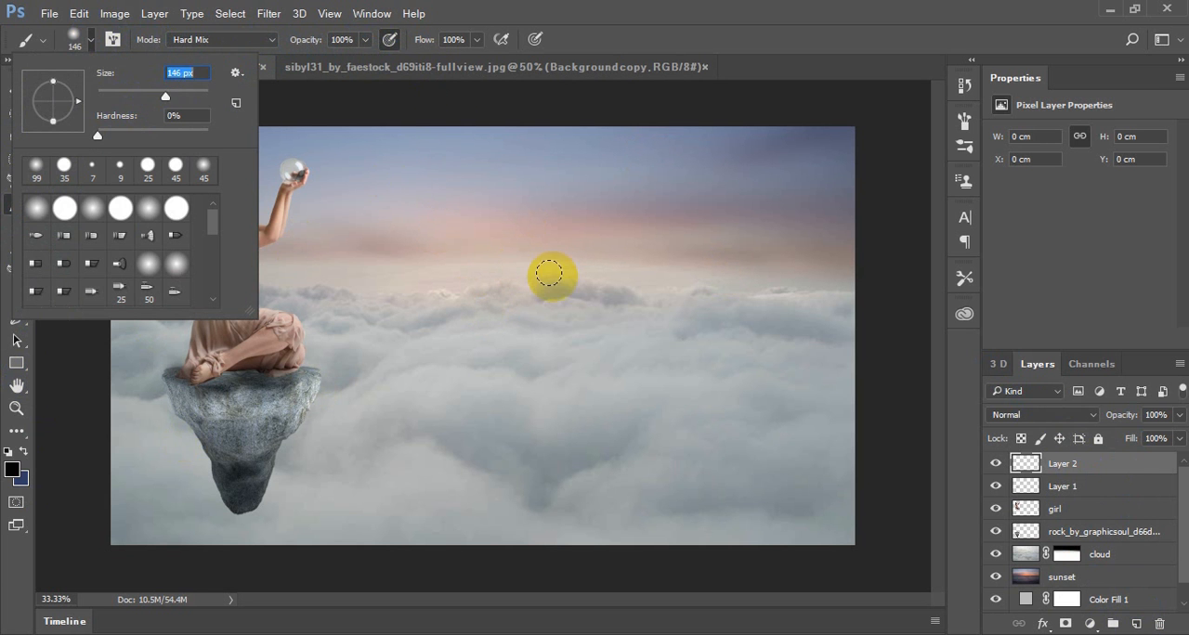
{"action": "mouse_move", "coordinate": [568, 320]}
{"action": "left_mouse_down"}
{"action": "mouse_move", "coordinate": [618, 319]}
{"action": "mouse_move", "coordinate": [579, 318]}
{"action": "left_mouse_up"}
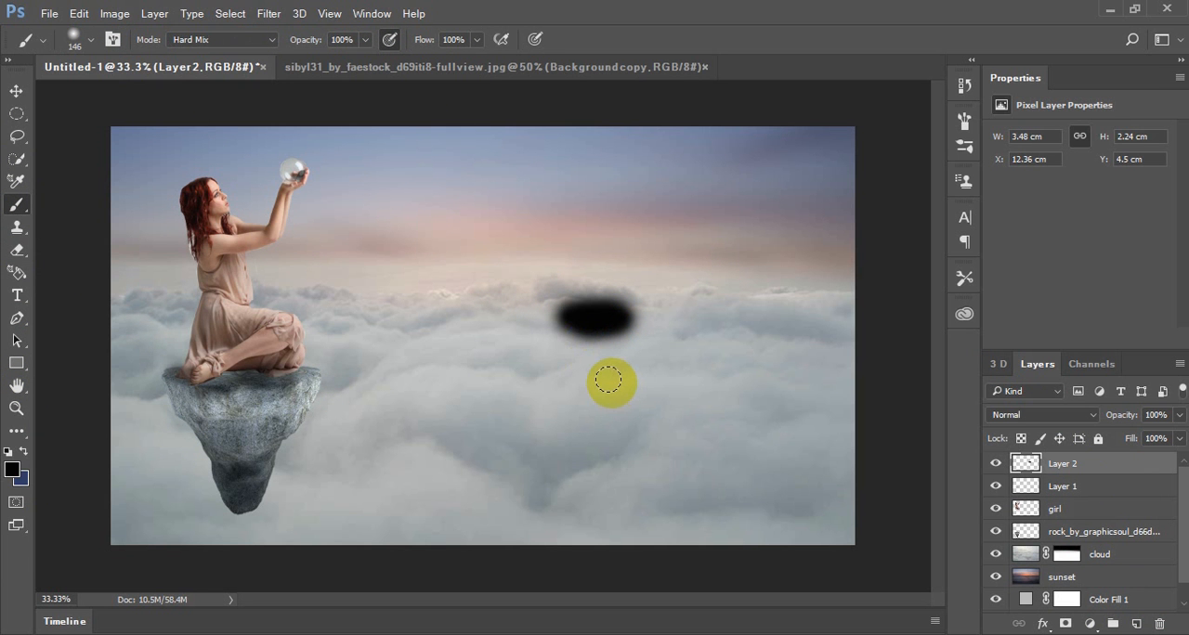
Scale the black oval to about 120% width and 73% height, place it just below the rock's tip and apply the transform
{"action": "key", "text": "ctrl+t"}
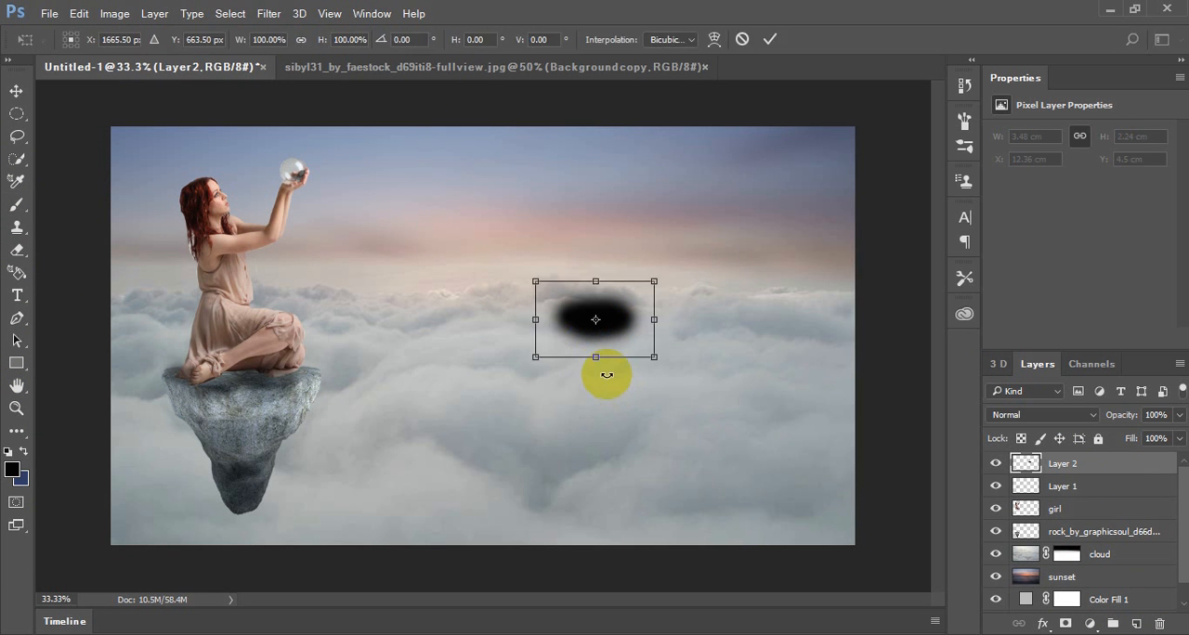
{"action": "left_click", "coordinate": [19, 96]}
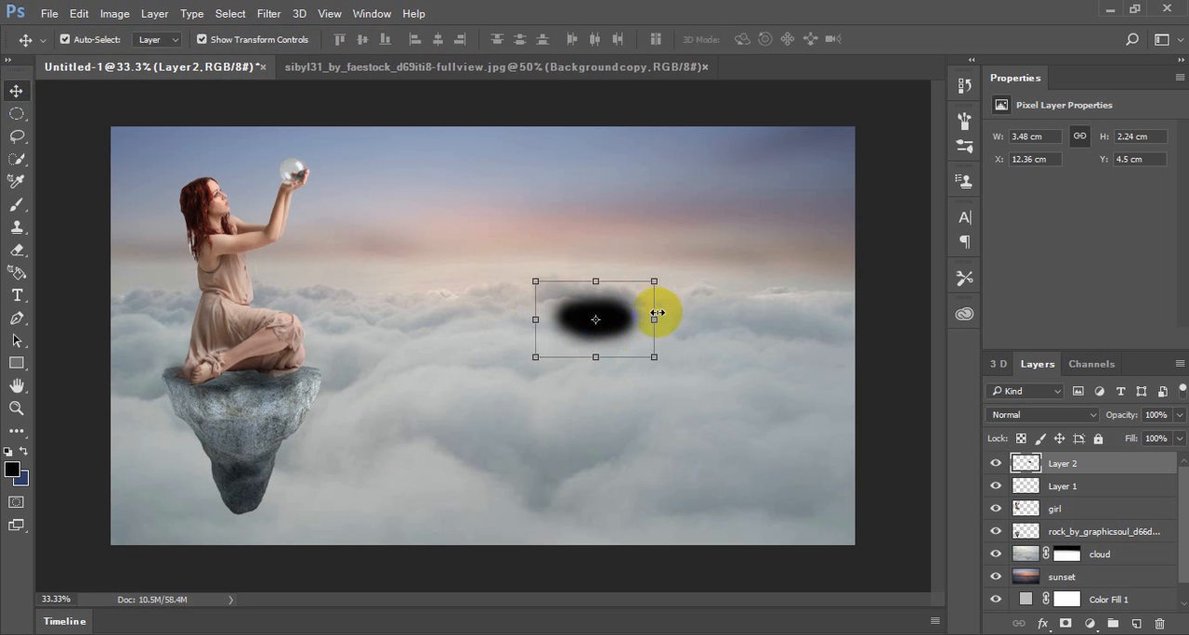
{"action": "left_click_drag", "start_coordinate": [654, 320], "coordinate": [678, 321]}
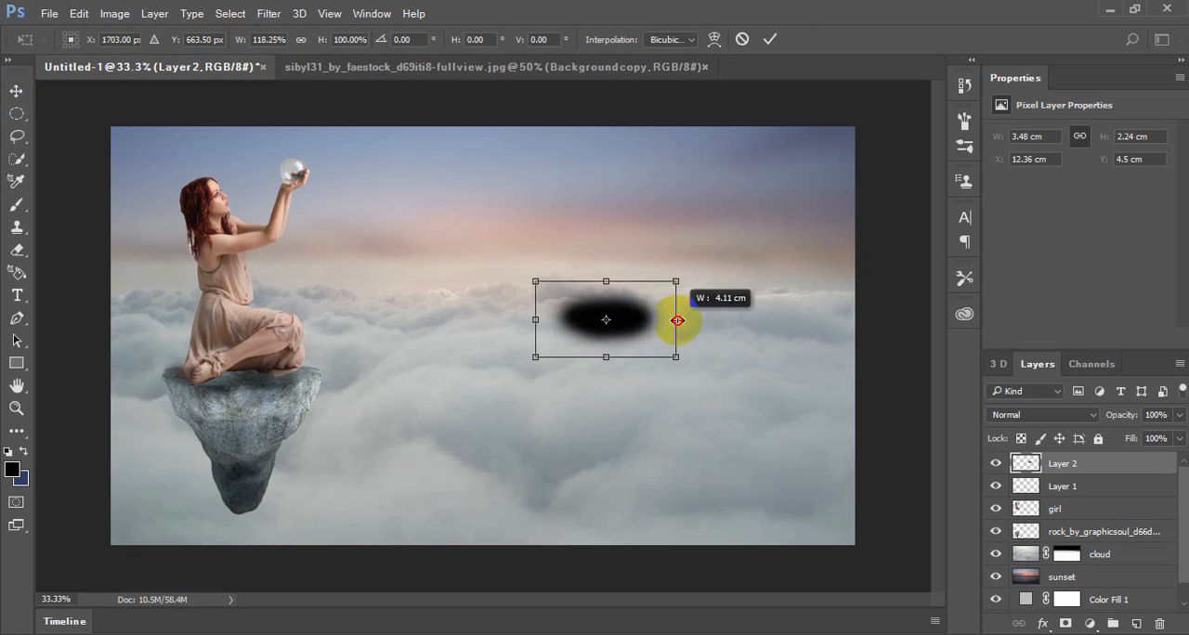
{"action": "left_click_drag", "start_coordinate": [606, 281], "coordinate": [264, 530]}
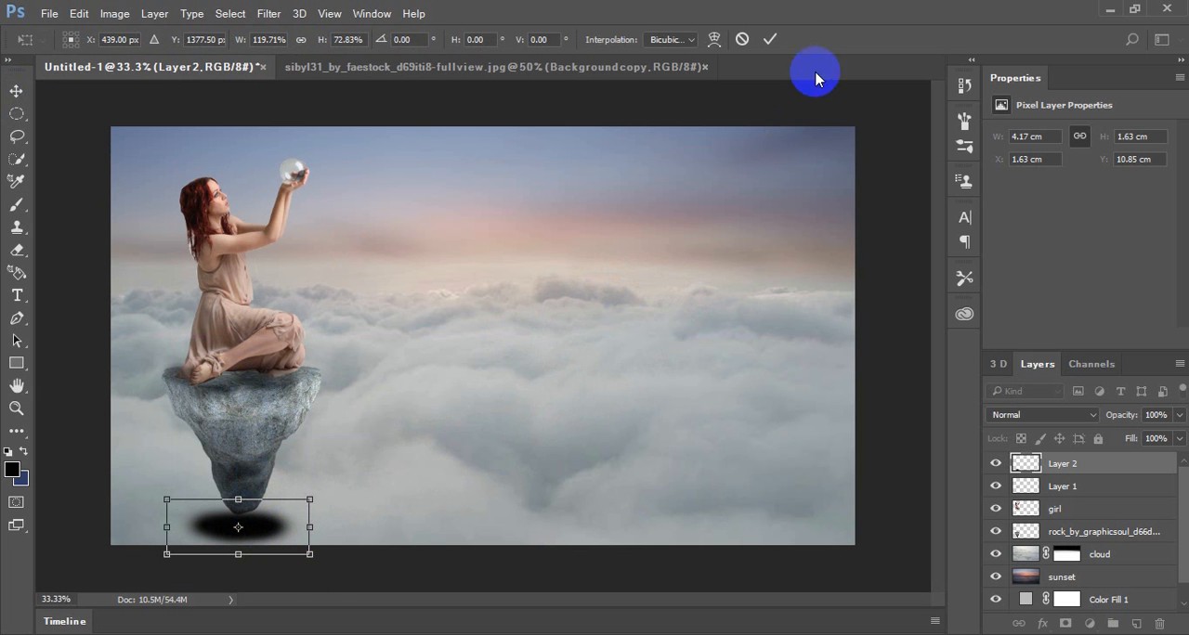
{"action": "left_click", "coordinate": [770, 39]}
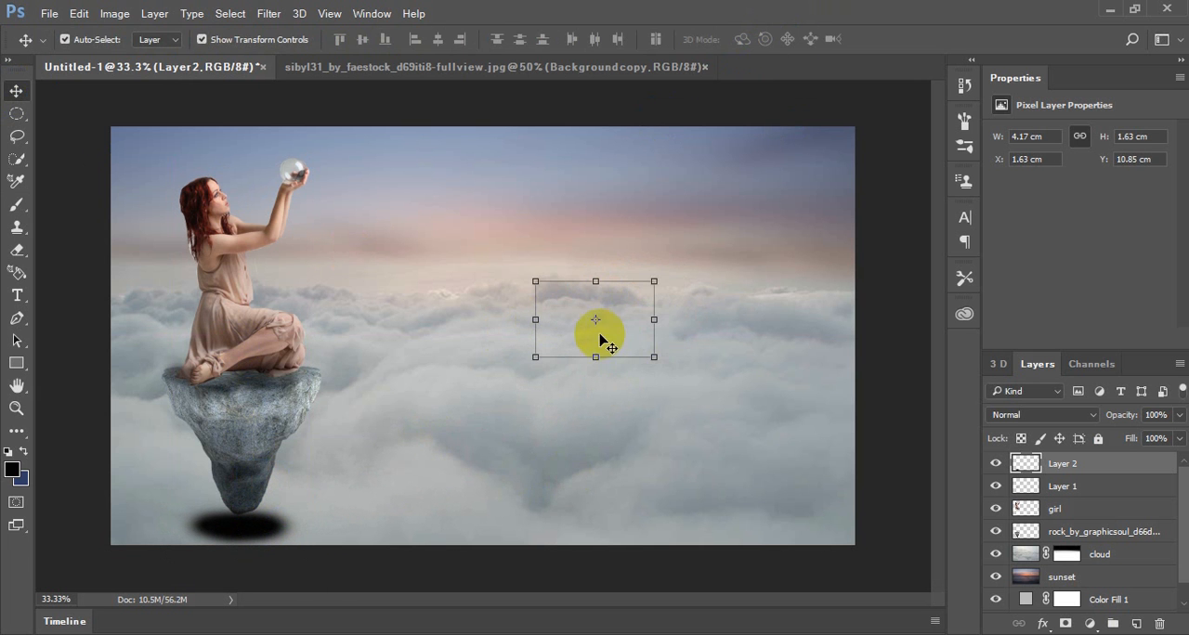
Lower the opacity of the oval shadow layer below the rock to 84%
{"action": "left_click", "coordinate": [1159, 418]}
{"action": "left_click", "coordinate": [1179, 416]}
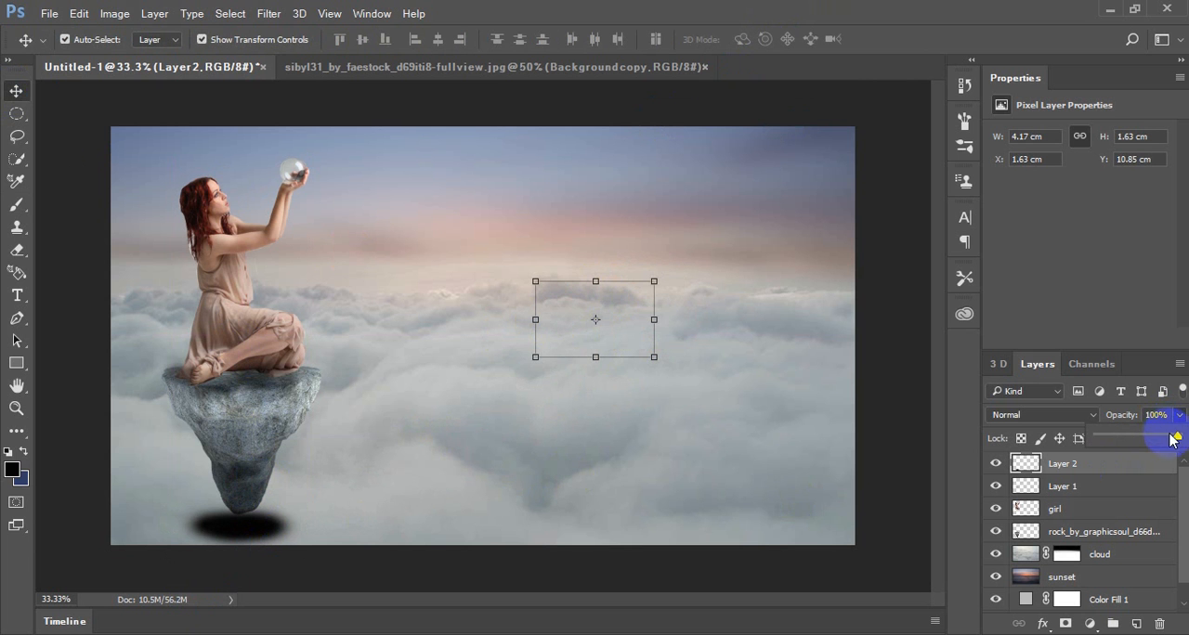
{"action": "mouse_move", "coordinate": [1171, 440]}
{"action": "left_mouse_down"}
{"action": "mouse_move", "coordinate": [1156, 442]}
{"action": "mouse_move", "coordinate": [1168, 444]}
{"action": "left_mouse_up"}
{"action": "left_click", "coordinate": [904, 541]}
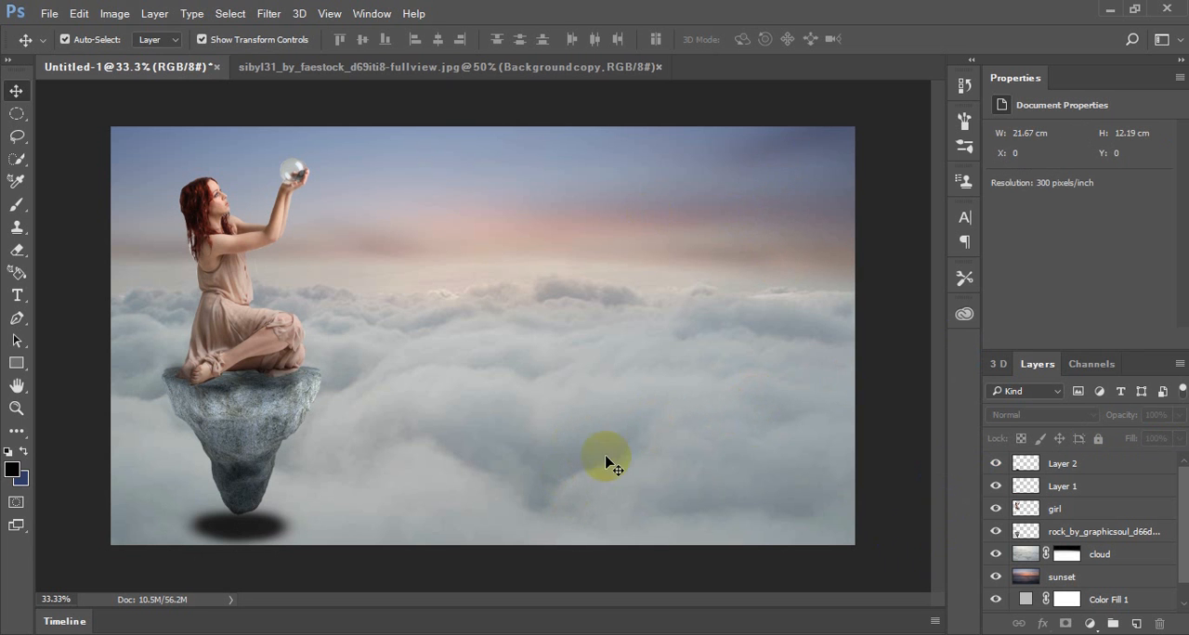
Add a new layer at the top of the layer stack and name it sun
{"action": "left_click", "coordinate": [1107, 469]}
{"action": "left_click", "coordinate": [1135, 624]}
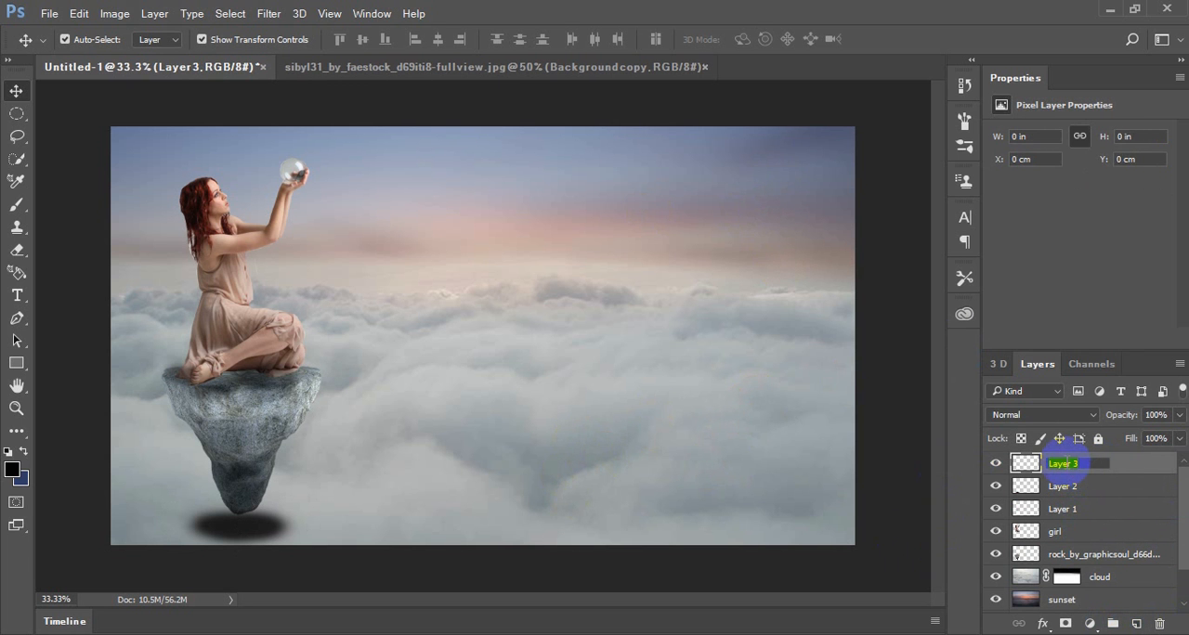
{"action": "key", "text": "Return"}
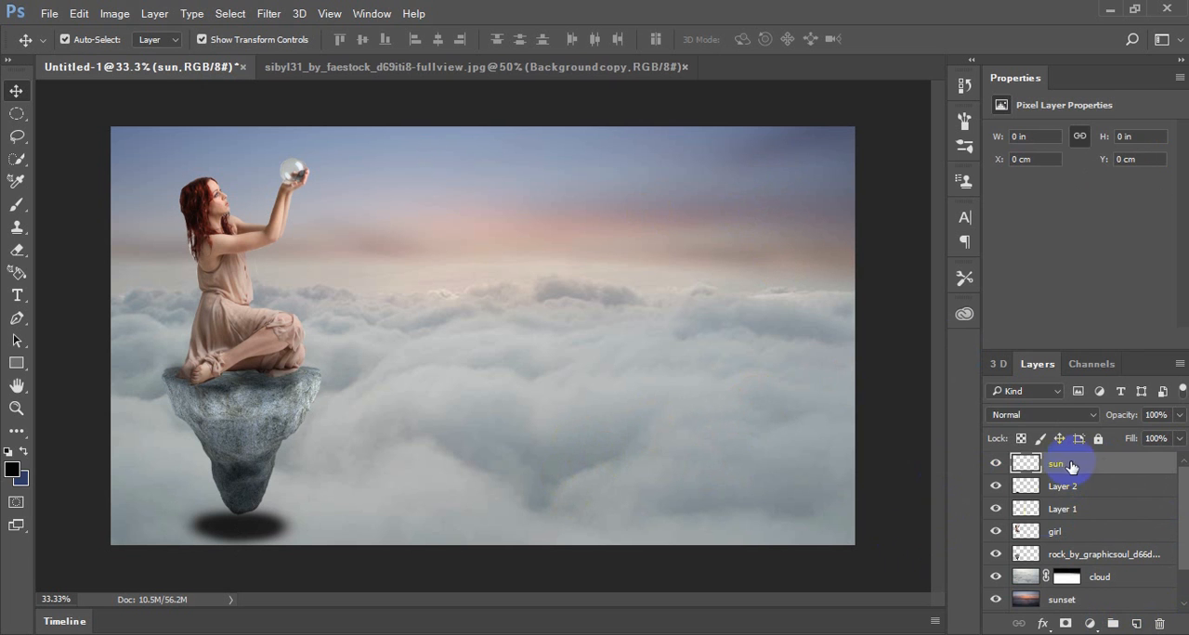
Rename the oval shadow's layer as shadow1 and the layer with the shadow beneath the woman as shadow2
{"action": "double_click", "coordinate": [1064, 488]}
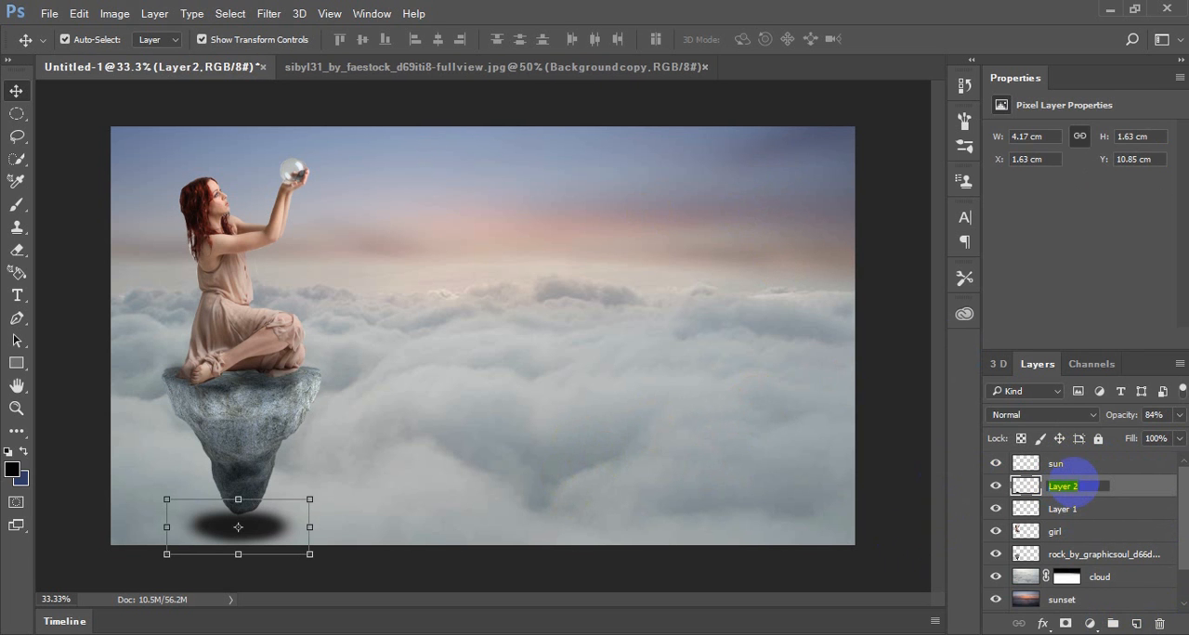
{"action": "key", "text": "Return"}
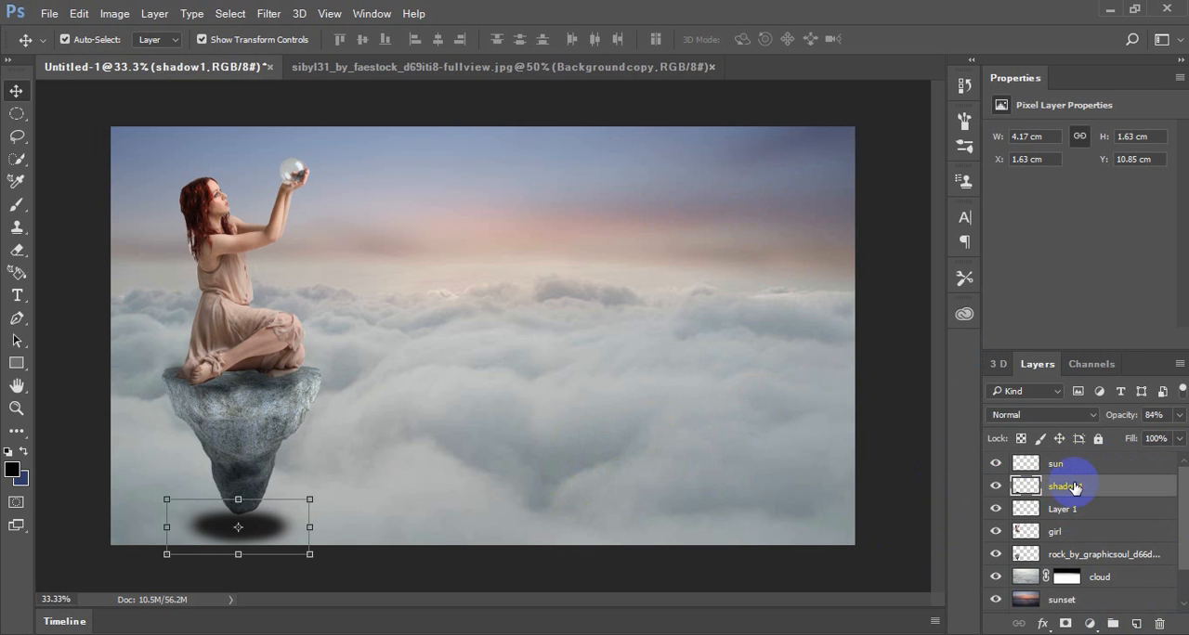
{"action": "double_click", "coordinate": [1062, 509]}
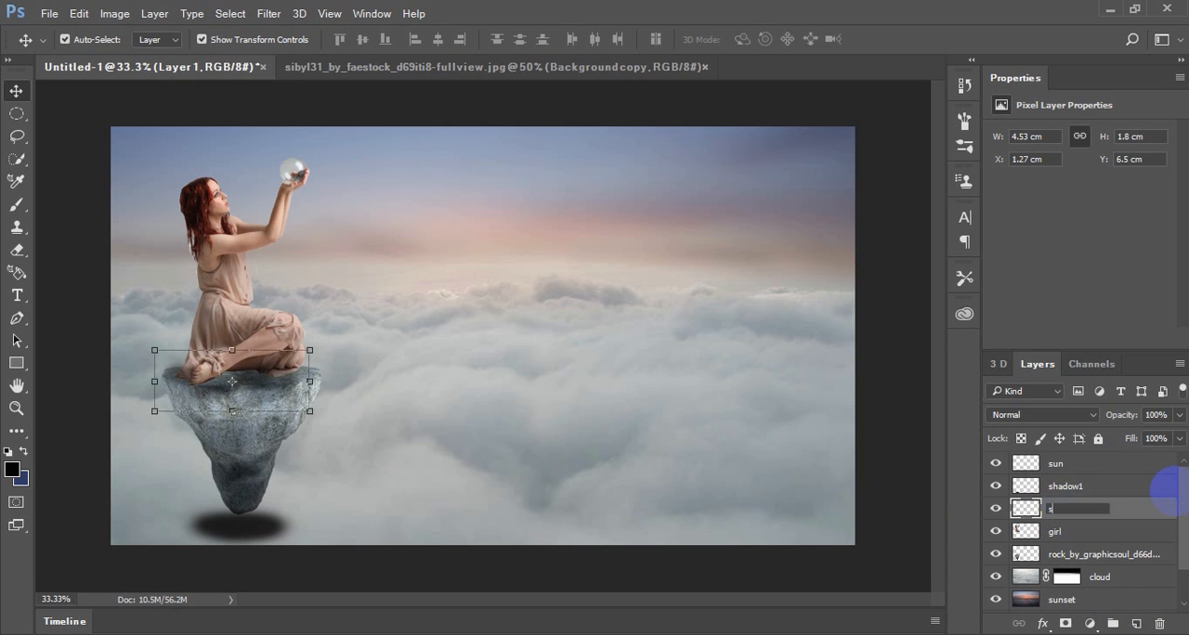
{"action": "type", "text": "shadow2"}
{"action": "key", "text": "Return"}
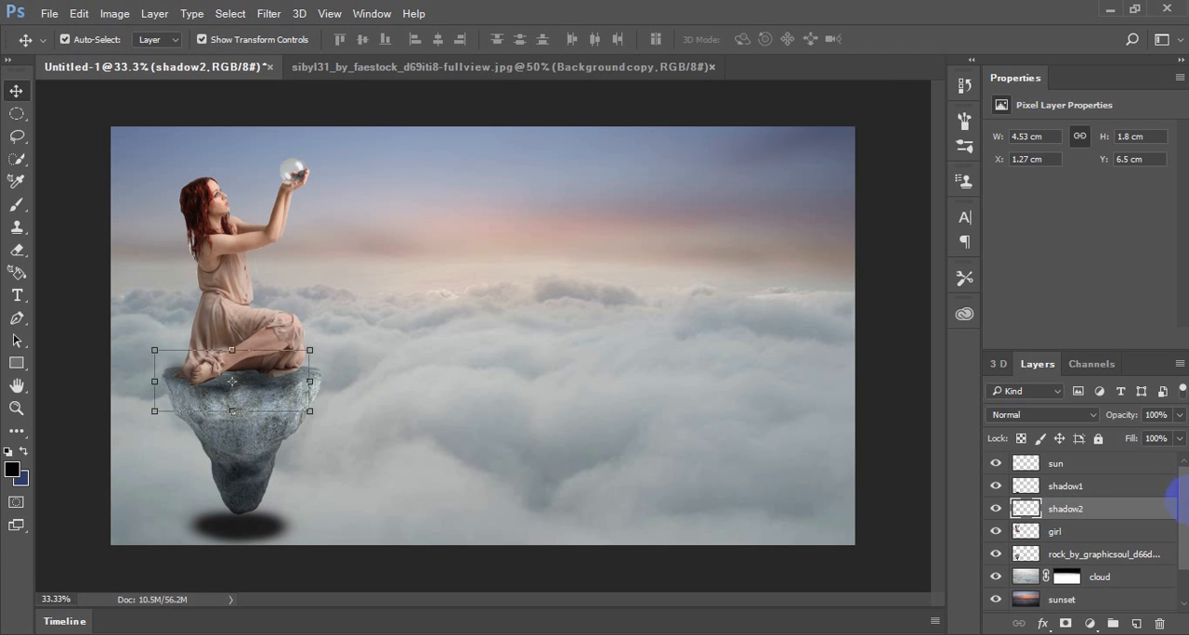
Select the sun layer and set the brush's foreground colour to bright orange, hex f56b2e
{"action": "left_click", "coordinate": [1102, 465]}
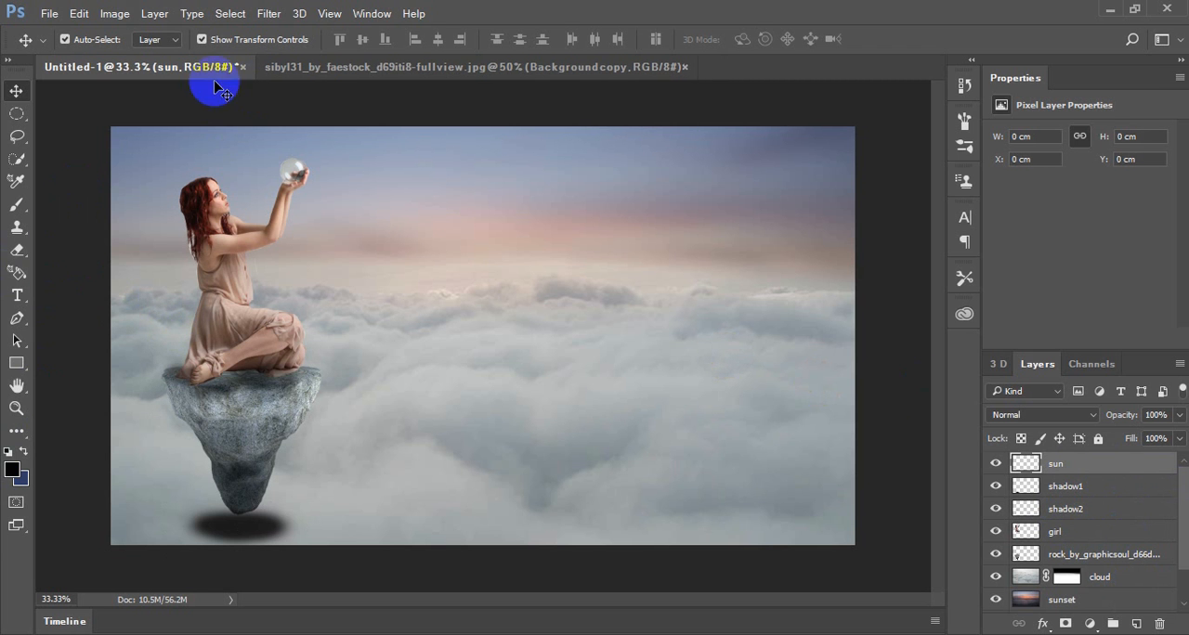
{"action": "left_click", "coordinate": [18, 162]}
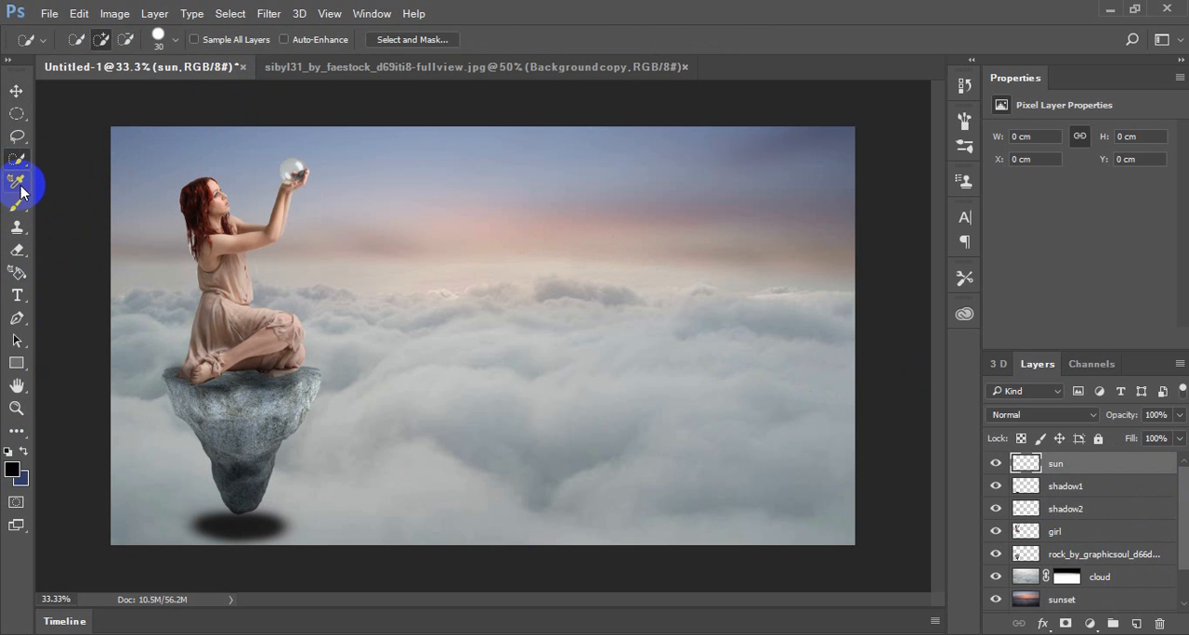
{"action": "left_click", "coordinate": [18, 205]}
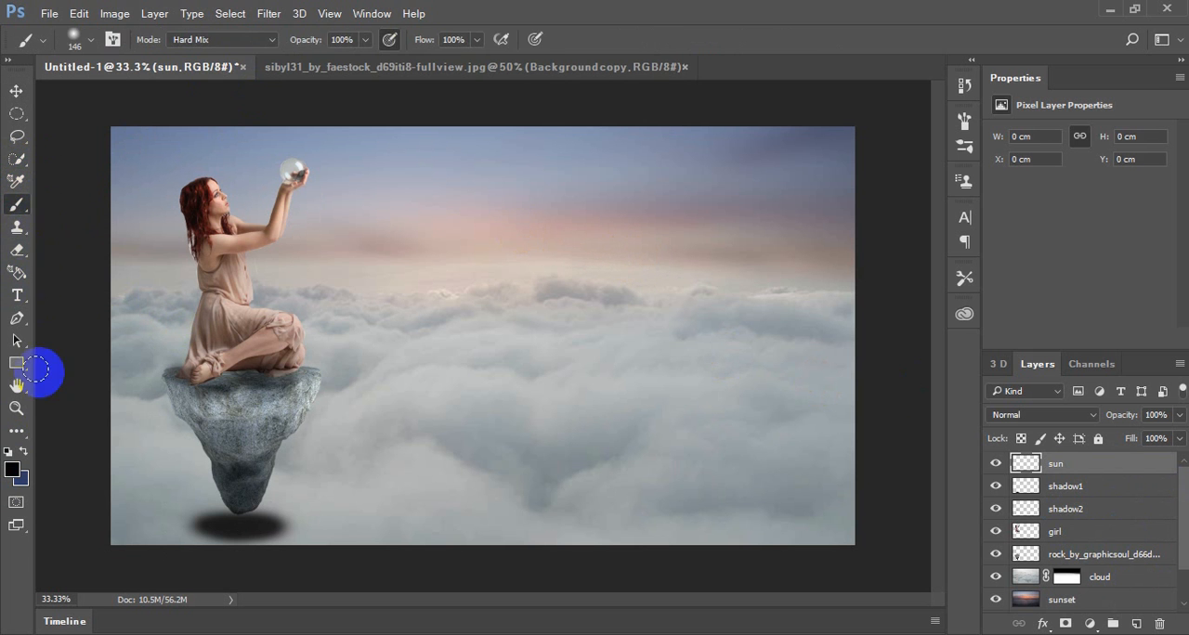
{"action": "left_click", "coordinate": [11, 469]}
{"action": "left_click", "coordinate": [850, 195]}
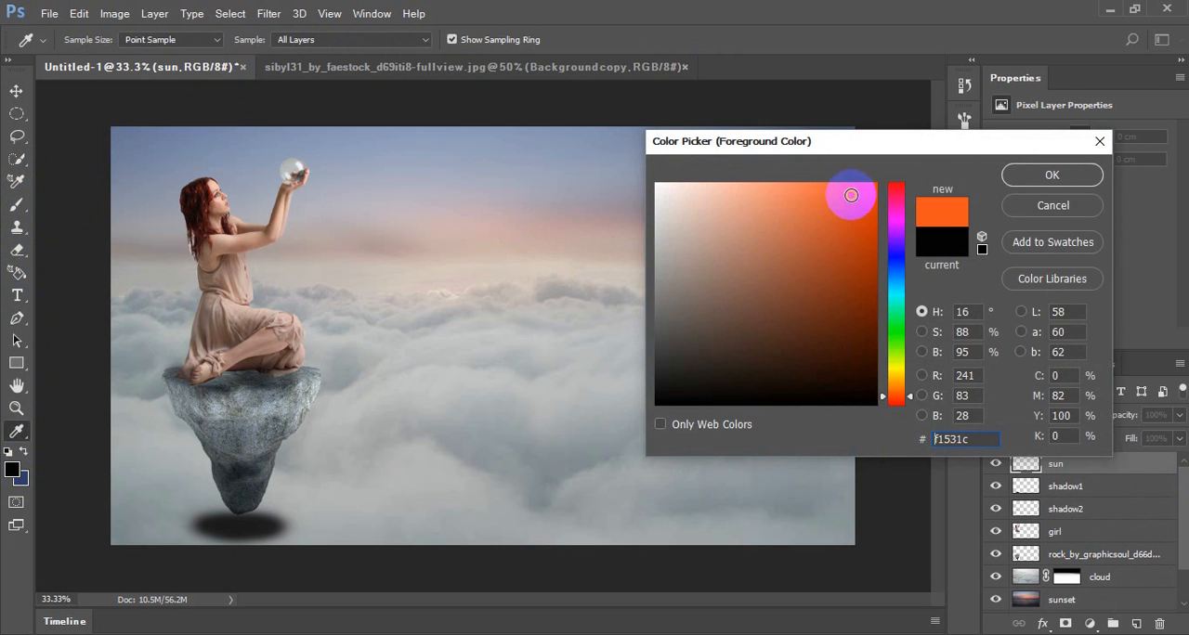
{"action": "mouse_move", "coordinate": [851, 195]}
{"action": "left_mouse_down"}
{"action": "mouse_move", "coordinate": [864, 188]}
{"action": "mouse_move", "coordinate": [857, 307]}
{"action": "mouse_move", "coordinate": [860, 223]}
{"action": "left_mouse_up"}
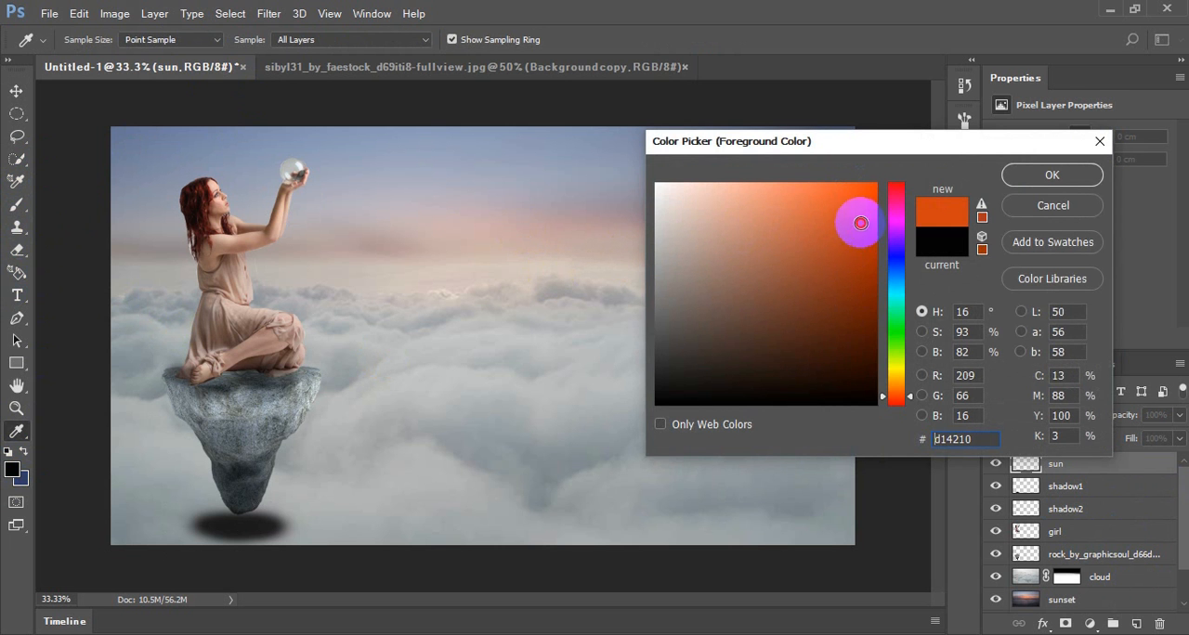
{"action": "left_click", "coordinate": [911, 400]}
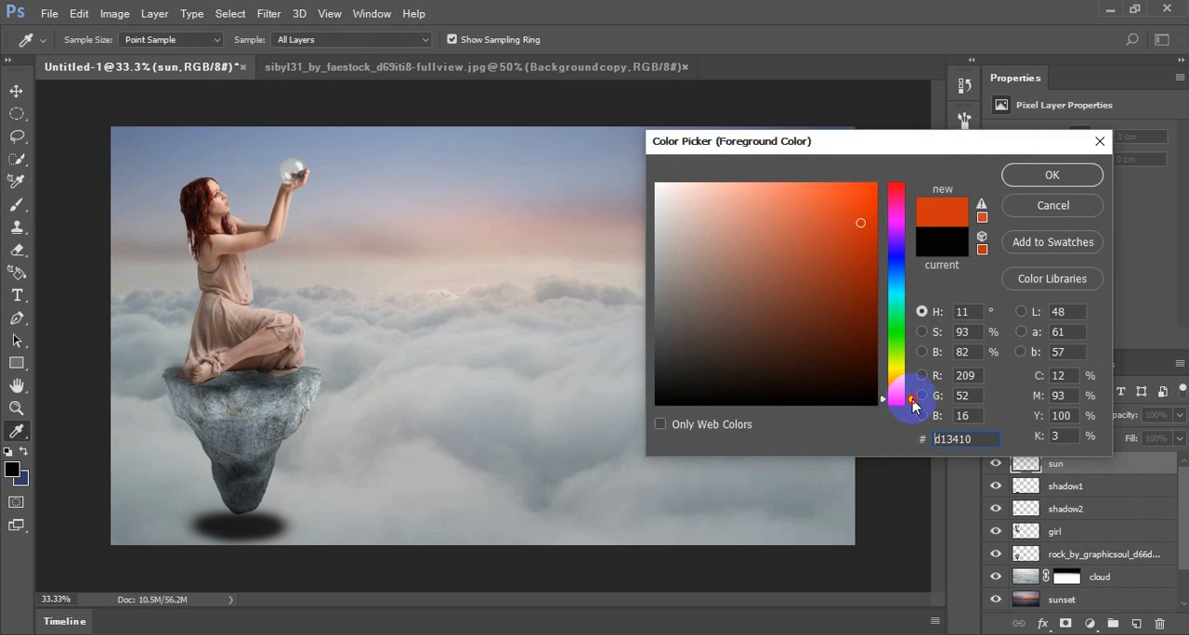
{"action": "mouse_move", "coordinate": [911, 399]}
{"action": "left_mouse_down"}
{"action": "mouse_move", "coordinate": [899, 396]}
{"action": "mouse_move", "coordinate": [911, 383]}
{"action": "mouse_move", "coordinate": [911, 396]}
{"action": "left_mouse_up"}
{"action": "left_click", "coordinate": [832, 191]}
{"action": "left_click_drag", "start_coordinate": [836, 198], "coordinate": [860, 219]}
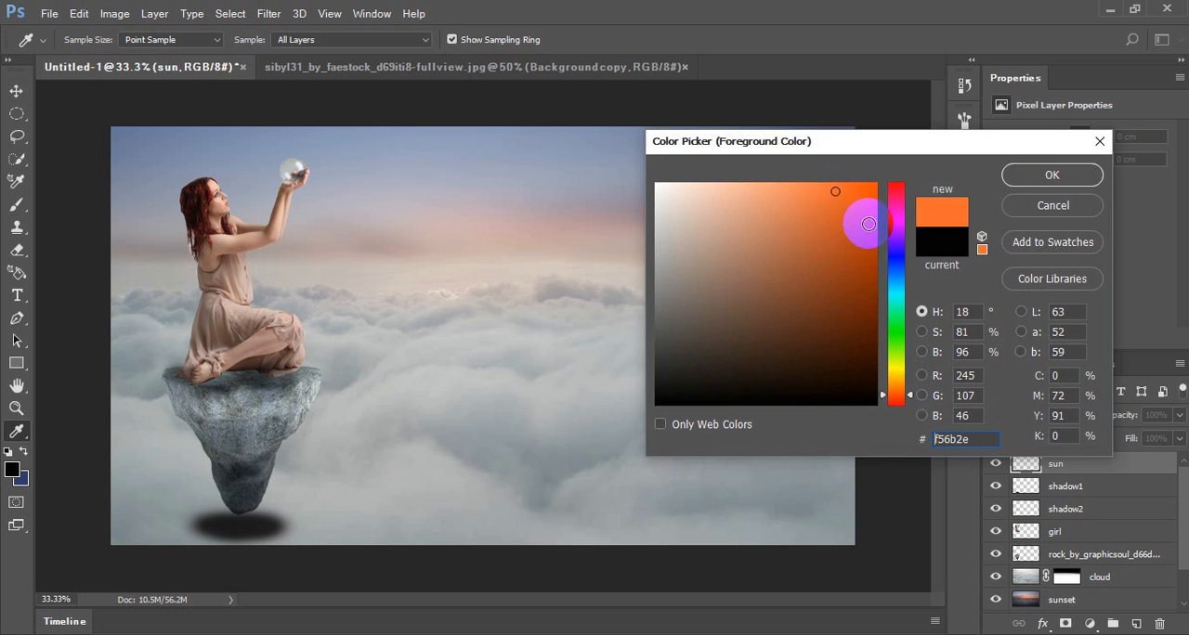
{"action": "left_click", "coordinate": [1020, 176]}
Paint a soft orange sun about 3.5 x 3.3 cm on the sun layer, in the upper-right part of the sky
{"action": "key", "text": "b"}
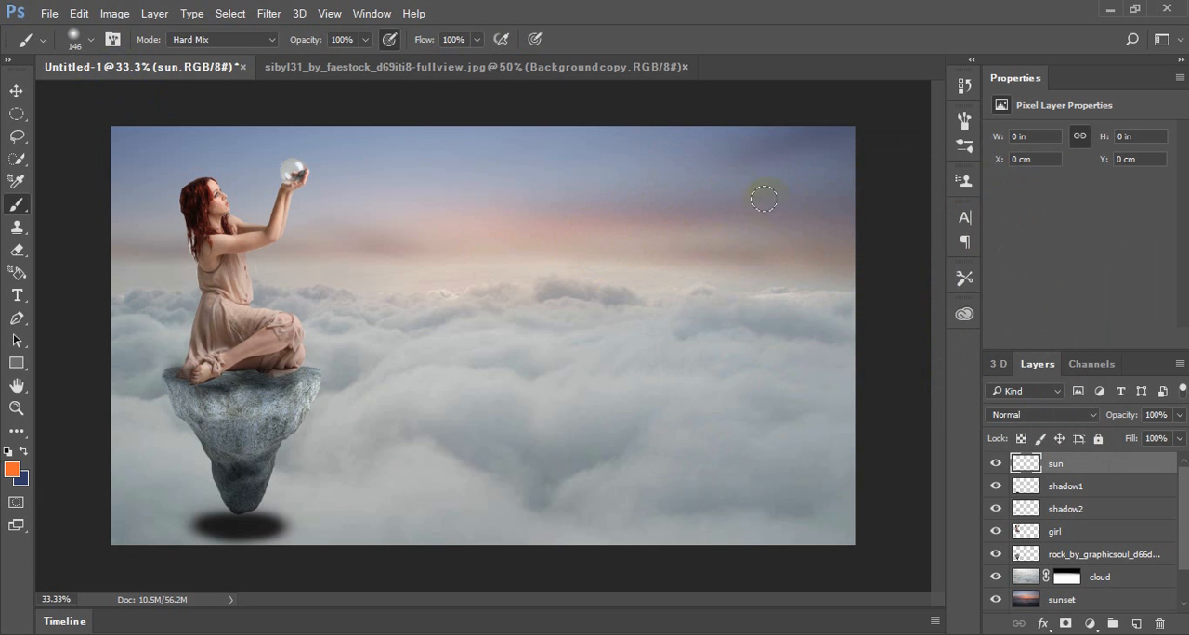
{"action": "left_click", "coordinate": [685, 188]}
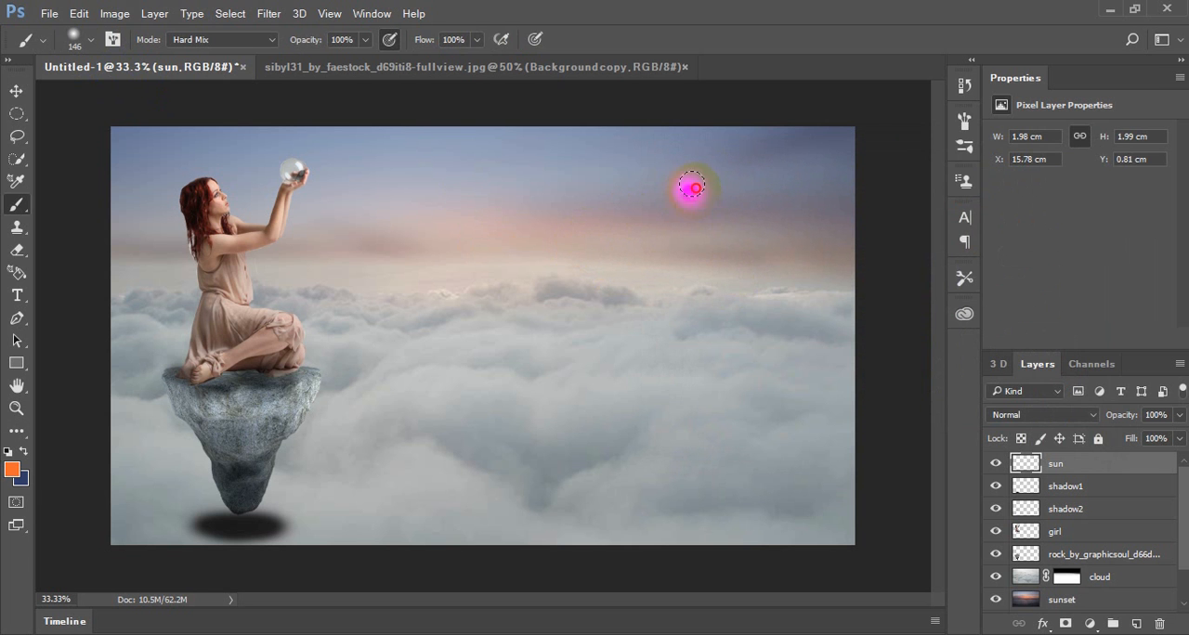
{"action": "mouse_move", "coordinate": [671, 179]}
{"action": "left_mouse_down"}
{"action": "mouse_move", "coordinate": [681, 196]}
{"action": "mouse_move", "coordinate": [690, 180]}
{"action": "mouse_move", "coordinate": [684, 223]}
{"action": "left_mouse_up"}
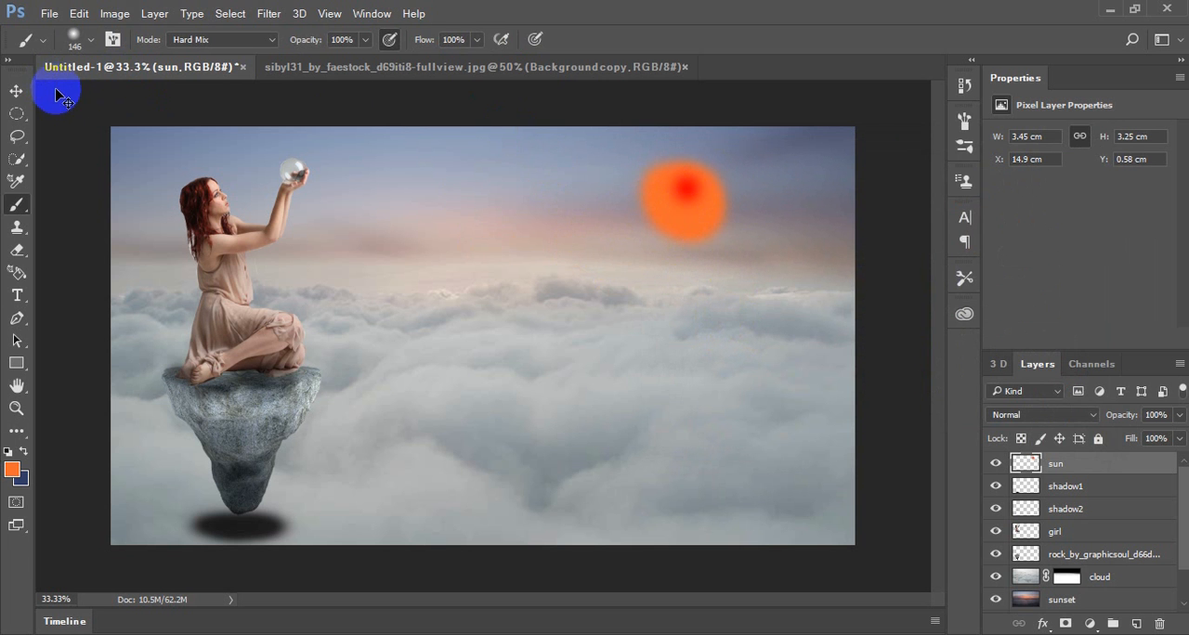
Enlarge the painted sun with Free Transform to about 20.14 x 11.82 cm, spreading it over the sky and upper clouds
{"action": "key", "text": "ctrl+t"}
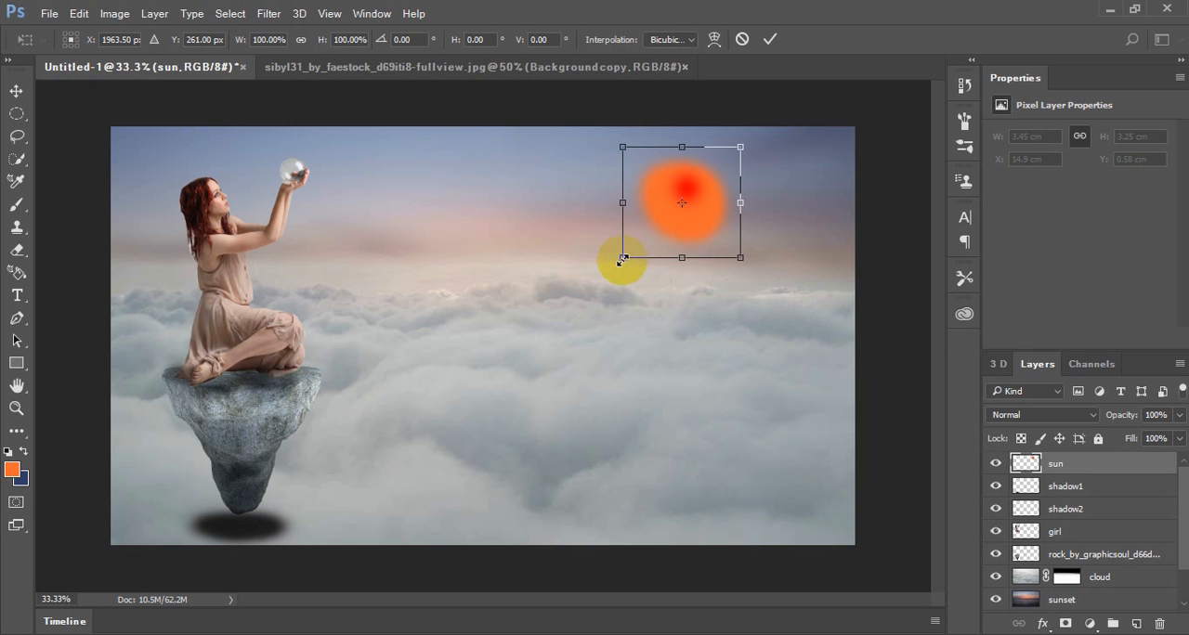
{"action": "left_click_drag", "start_coordinate": [623, 260], "coordinate": [351, 462]}
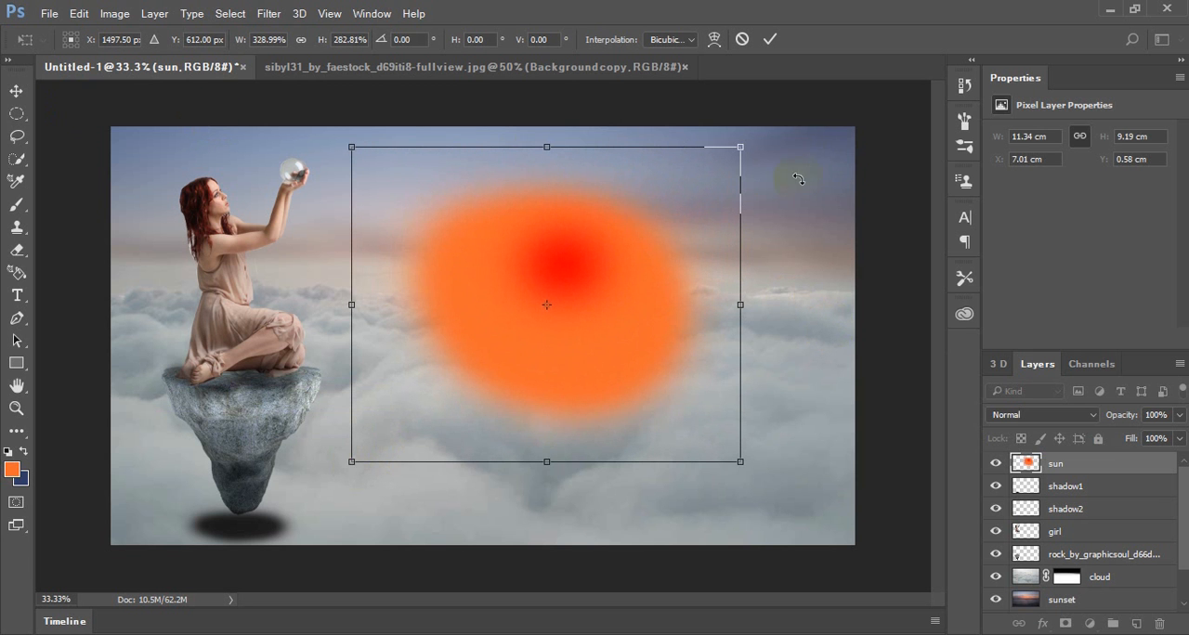
{"action": "left_click_drag", "start_coordinate": [741, 147], "coordinate": [903, 59]}
{"action": "left_click_drag", "start_coordinate": [742, 253], "coordinate": [760, 252]}
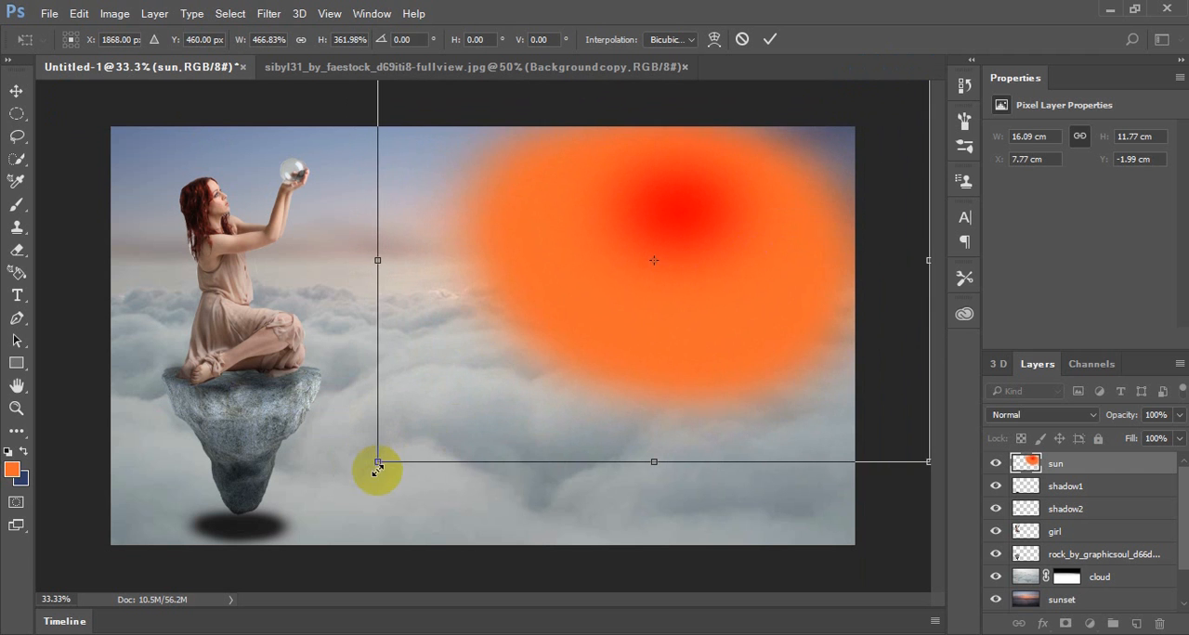
{"action": "left_click_drag", "start_coordinate": [378, 462], "coordinate": [239, 465]}
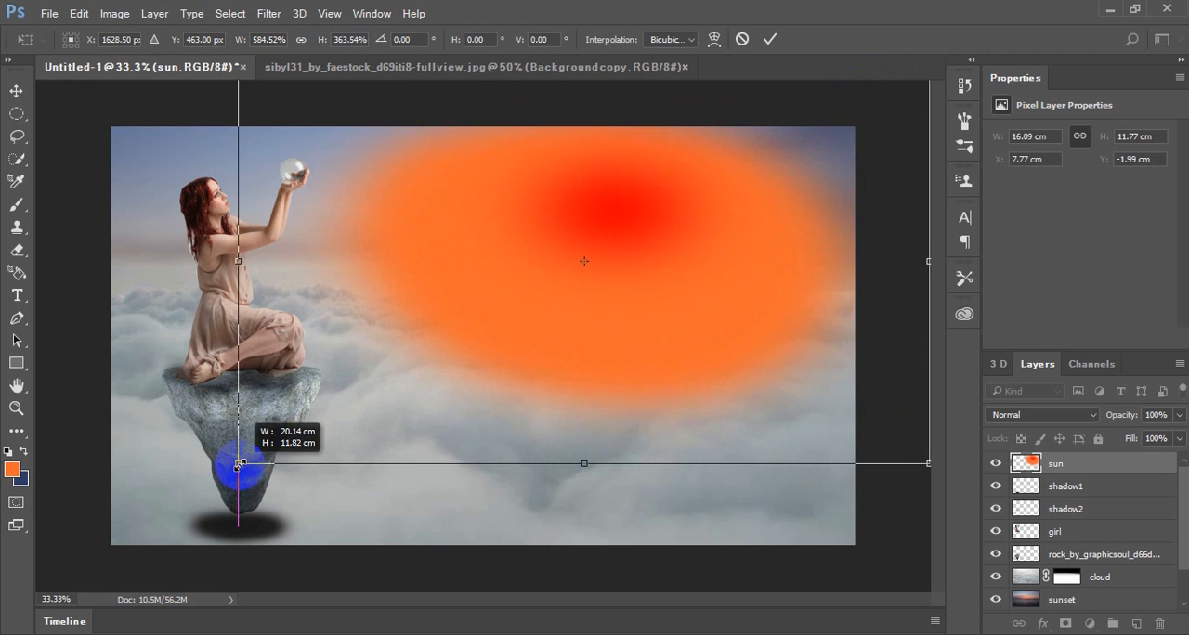
{"action": "left_click", "coordinate": [770, 39]}
{"action": "key", "text": "b"}
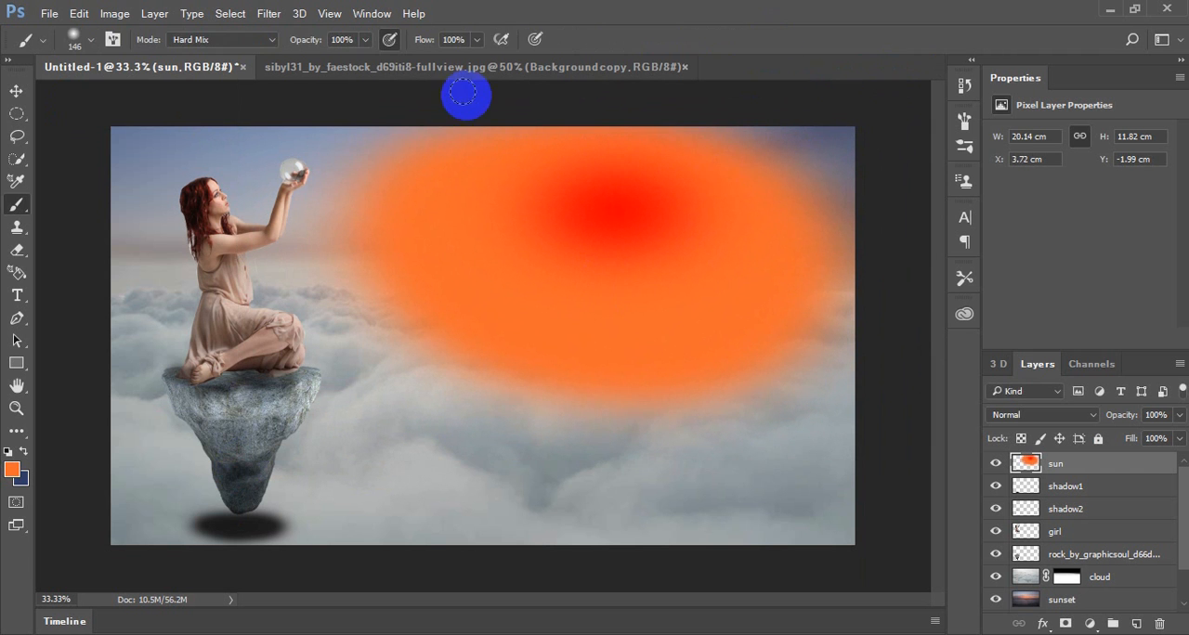
Set the sun layer's blend mode to Screen and its opacity to 64%
{"action": "left_click", "coordinate": [1176, 419]}
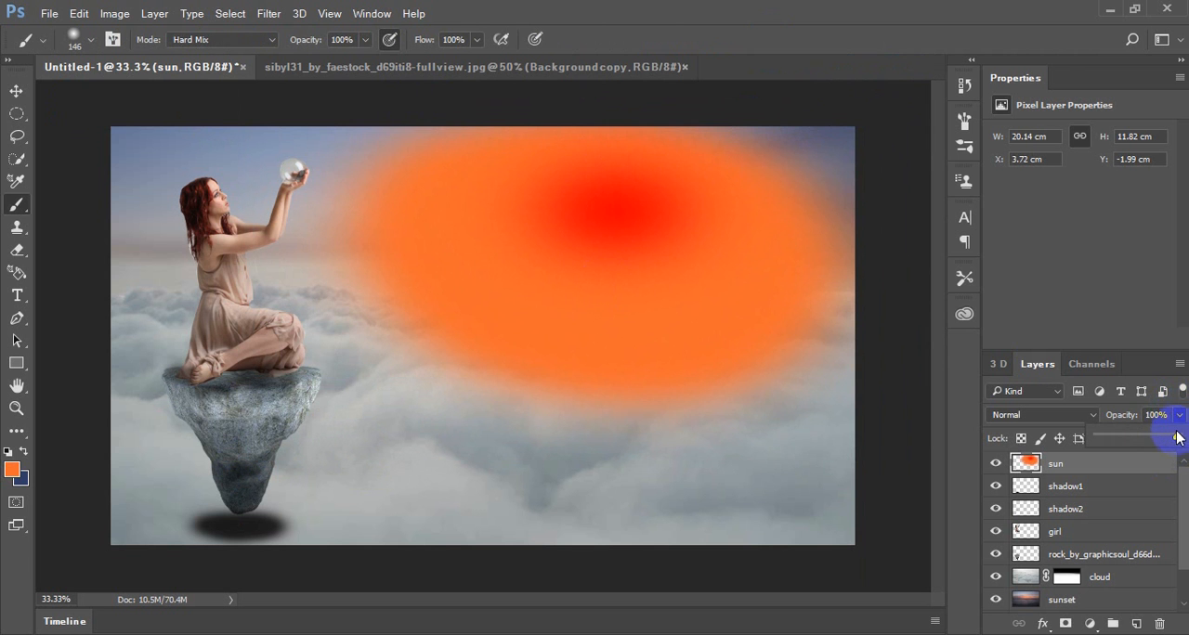
{"action": "left_click", "coordinate": [1130, 438]}
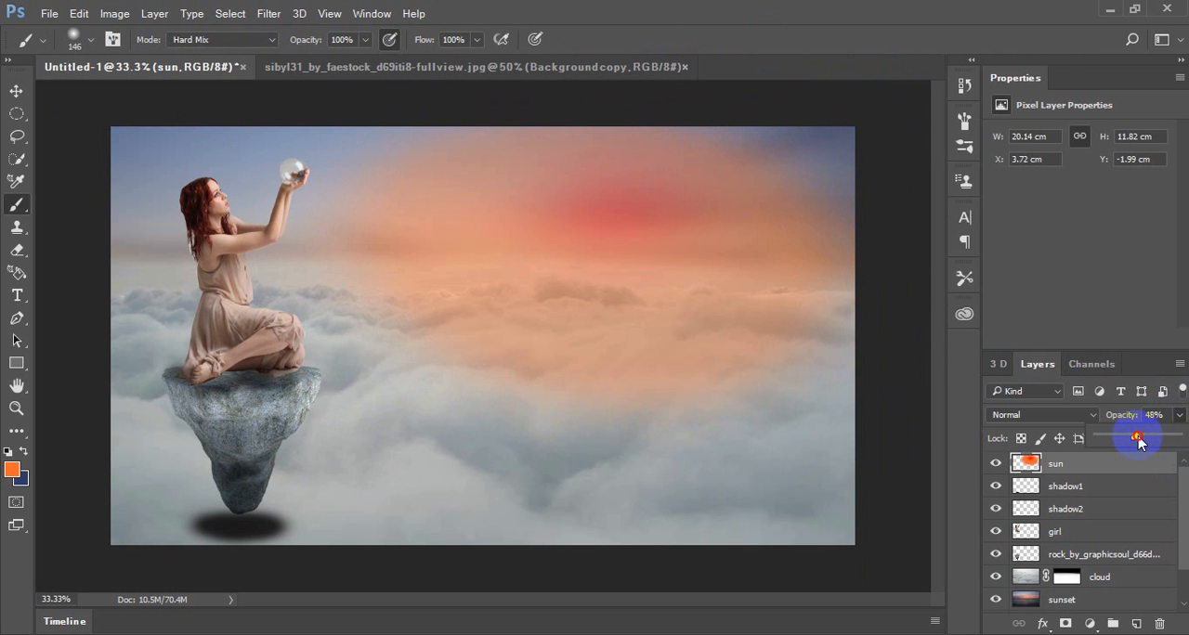
{"action": "left_click_drag", "start_coordinate": [1139, 443], "coordinate": [1142, 443]}
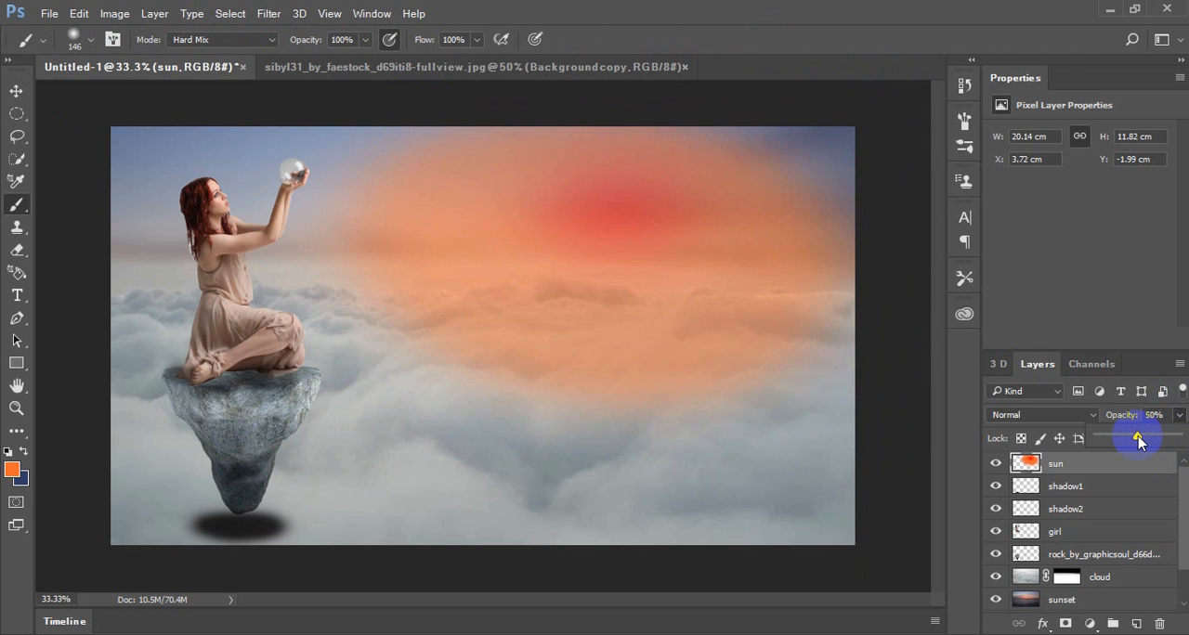
{"action": "left_click", "coordinate": [1095, 417]}
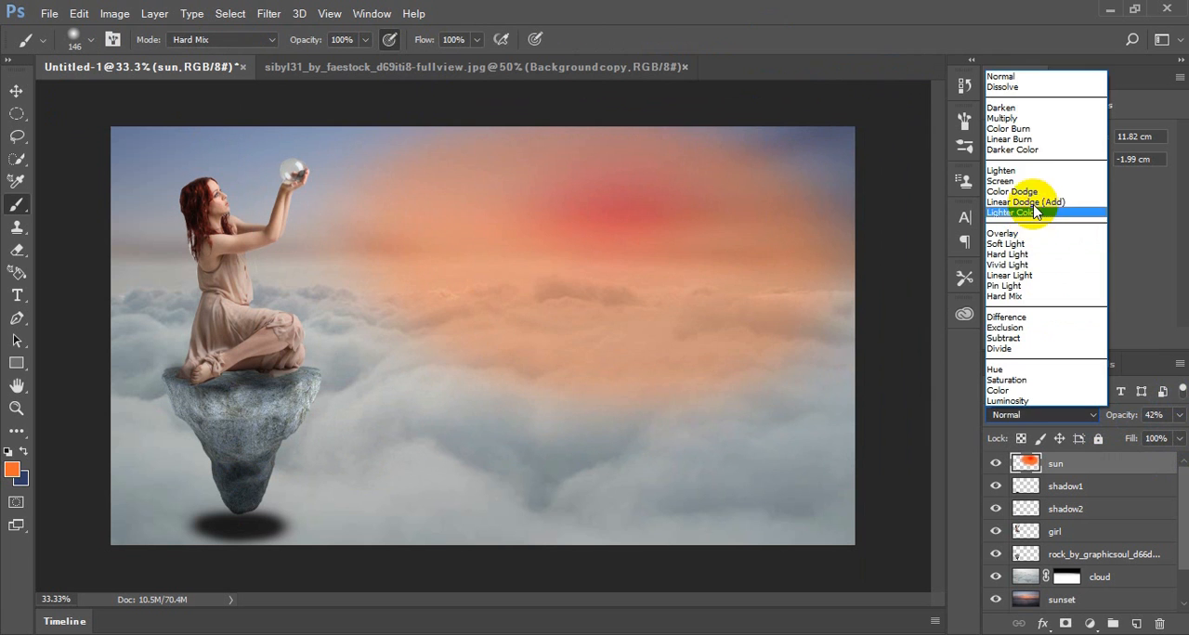
{"action": "left_click", "coordinate": [1037, 181]}
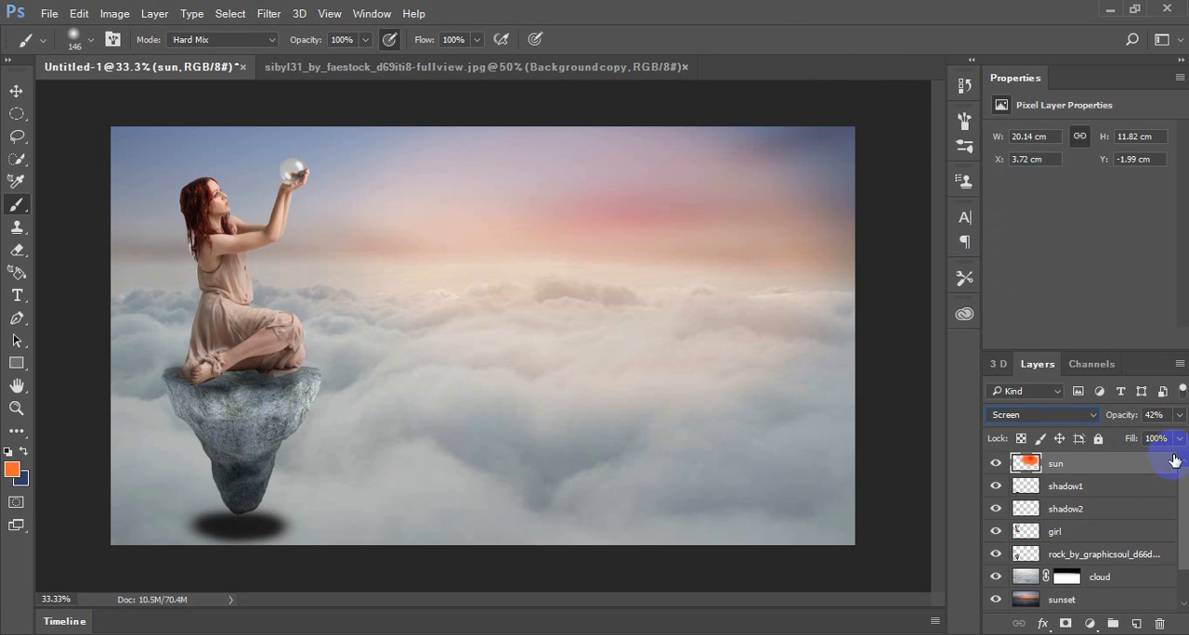
{"action": "left_click", "coordinate": [1180, 417]}
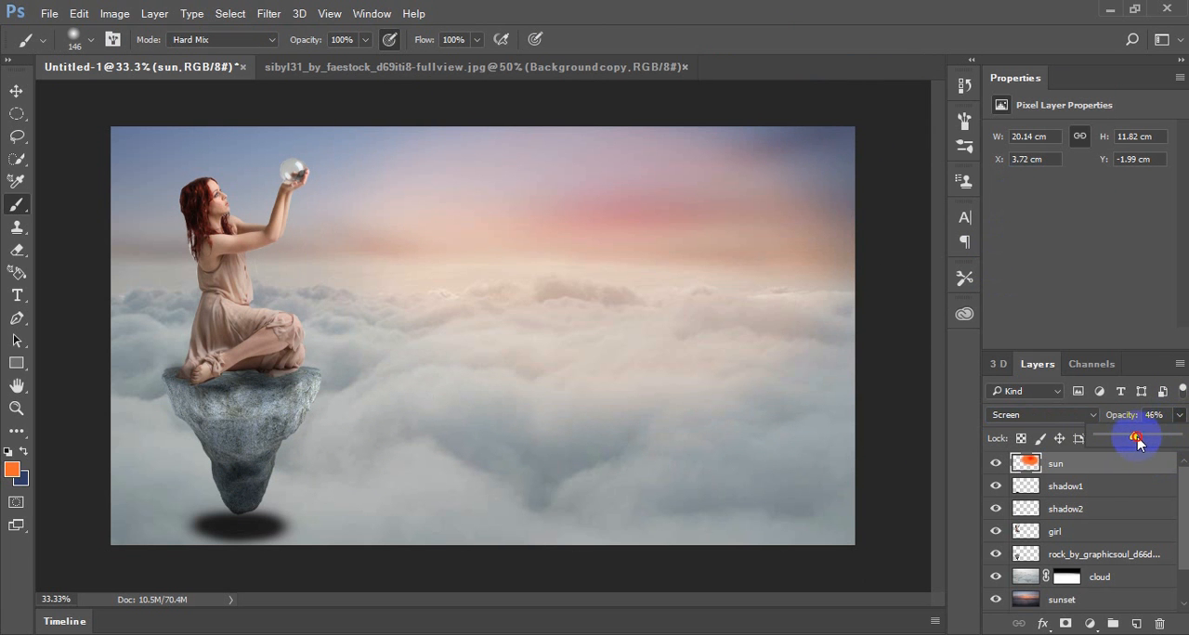
{"action": "left_click_drag", "start_coordinate": [1155, 439], "coordinate": [1160, 439]}
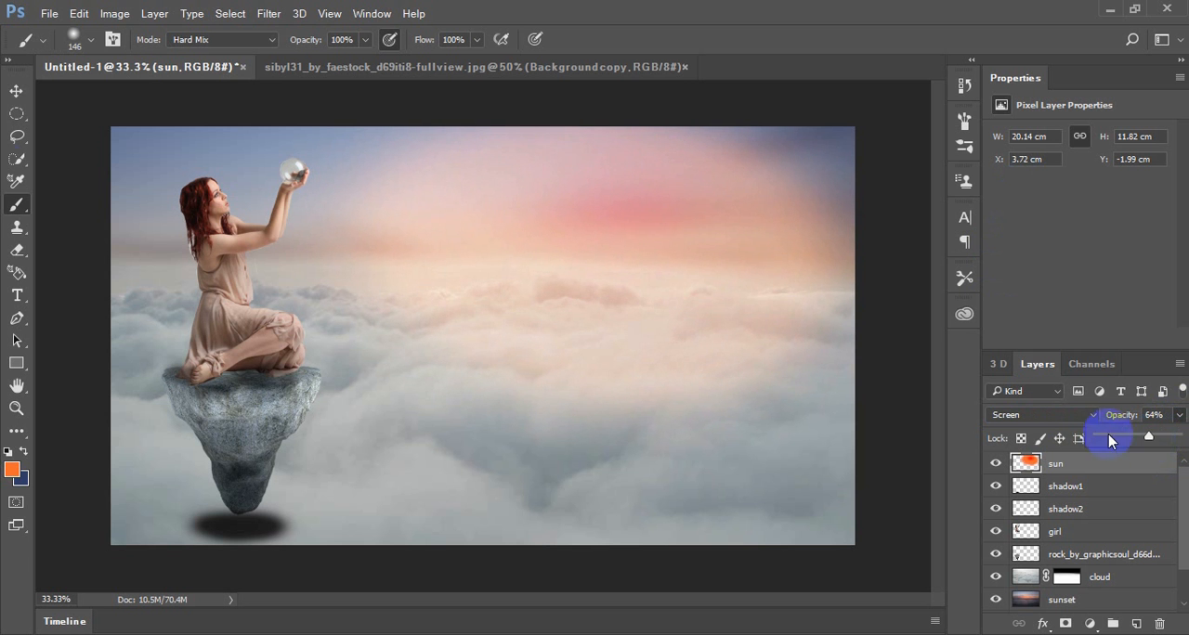
Move the sun glow up and to the right, placing it about 5.79 cm from the canvas's left edge
{"action": "left_click", "coordinate": [16, 90]}
{"action": "left_click_drag", "start_coordinate": [544, 225], "coordinate": [695, 232]}
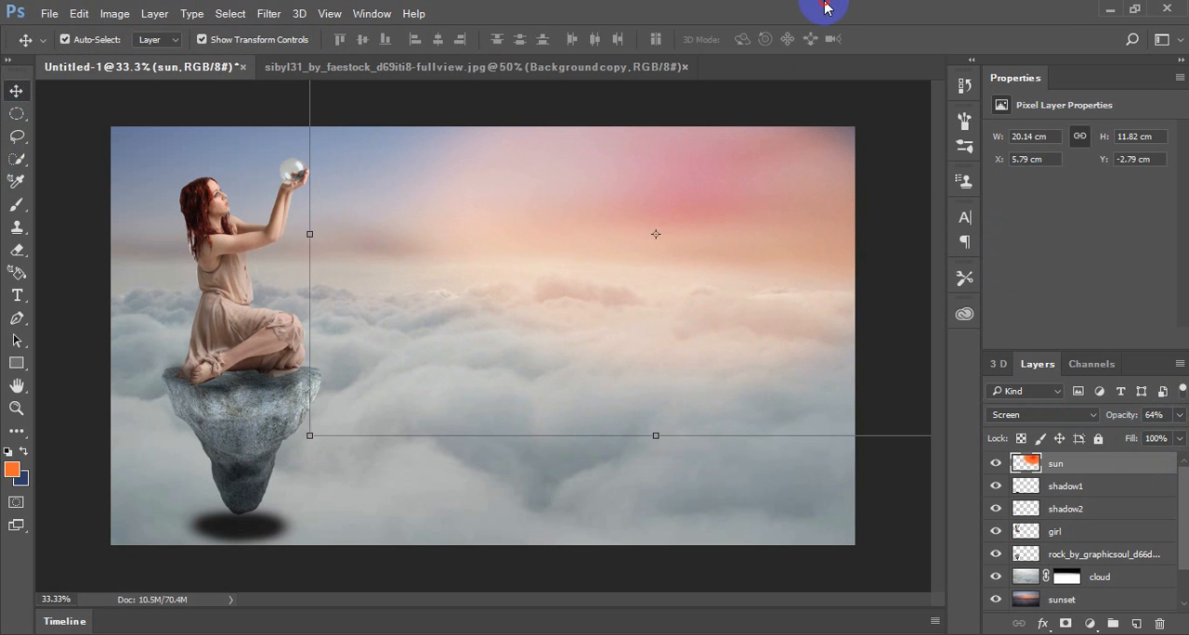
{"action": "scroll", "coordinate": [1092, 575], "scroll_direction": "down", "scroll_amount": 2}
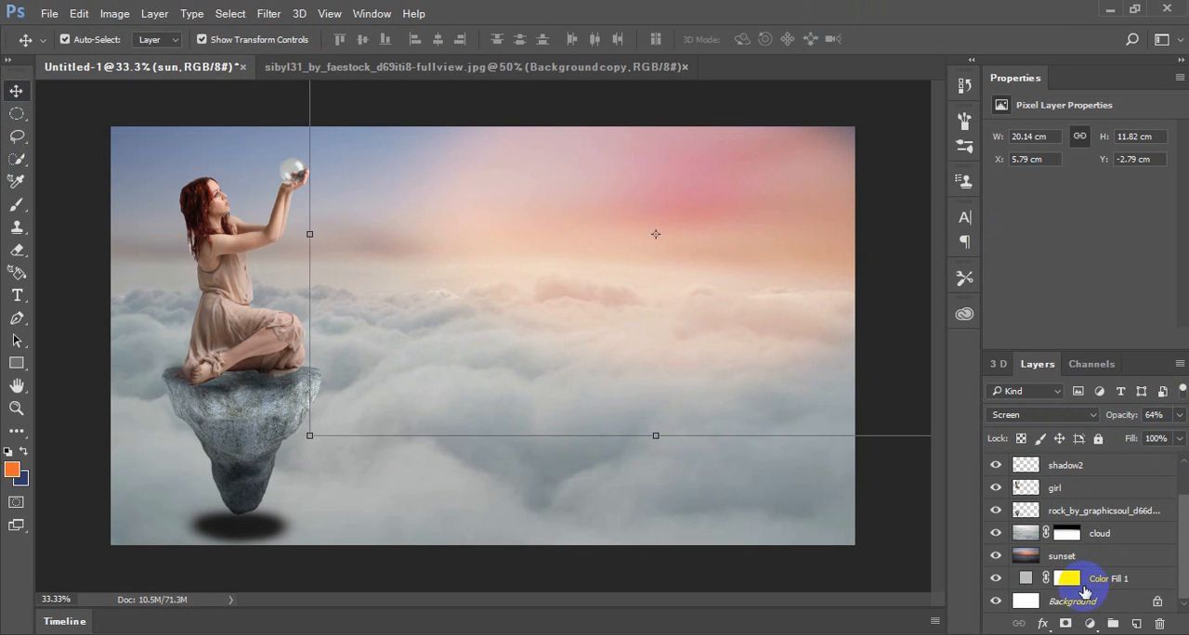
{"action": "left_click", "coordinate": [1083, 595]}
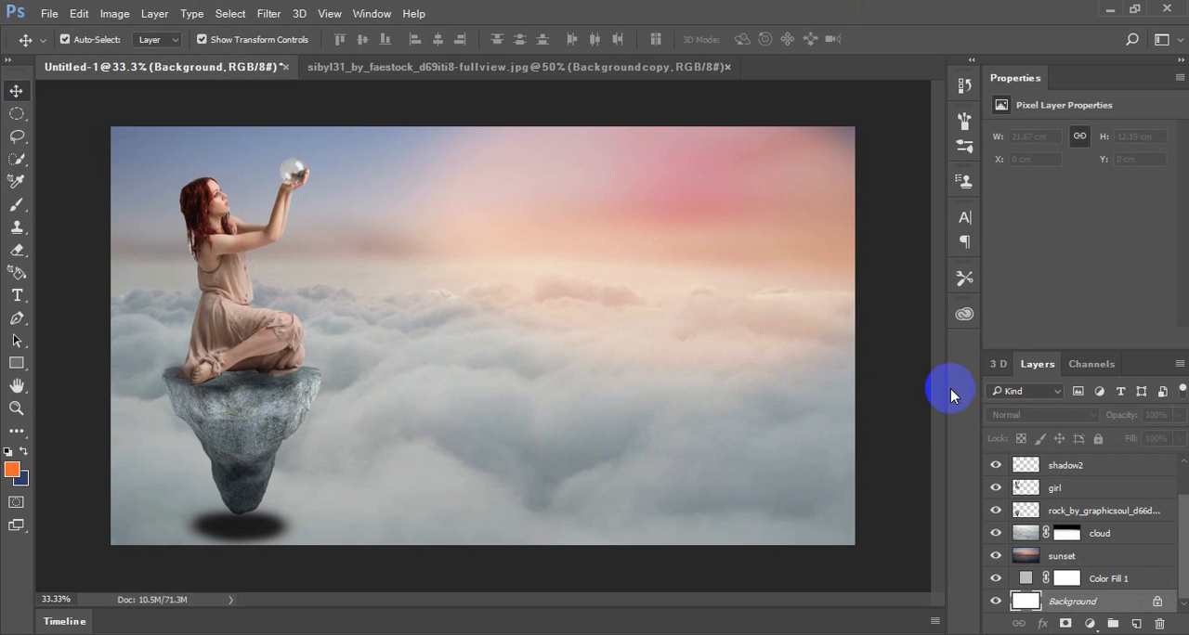
{"action": "scroll", "coordinate": [1126, 514], "scroll_direction": "up", "scroll_amount": 1}
{"action": "scroll", "coordinate": [1126, 513], "scroll_direction": "up", "scroll_amount": 1}
{"action": "left_click", "coordinate": [1101, 463]}
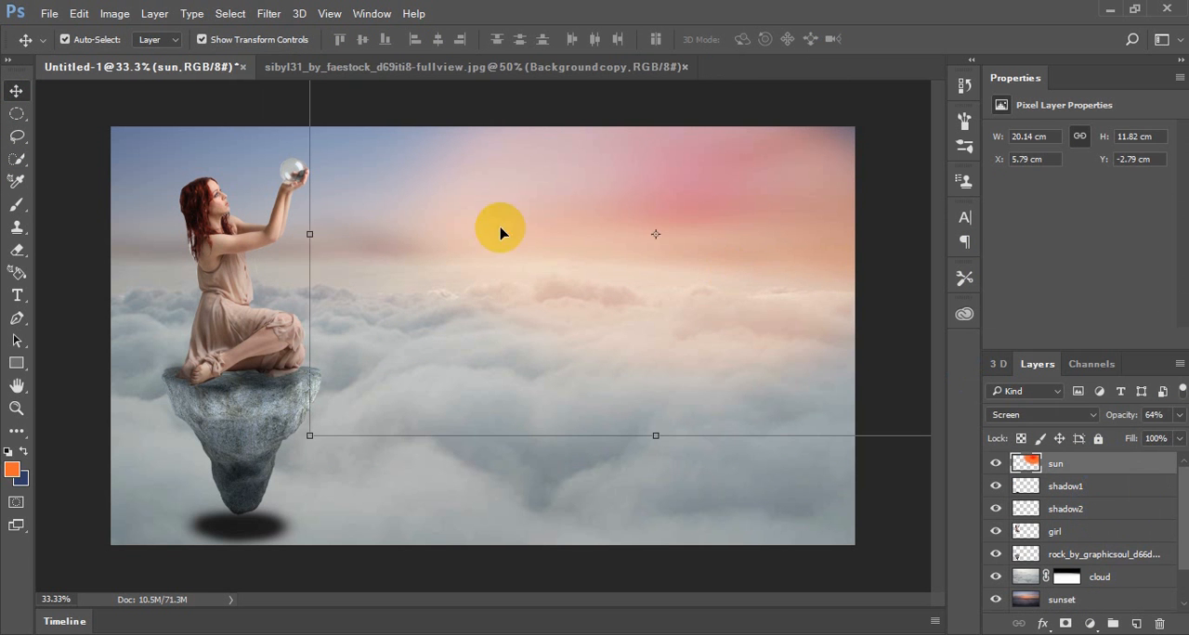
Stretch the sun glow leftward across the sky to about 25.32 cm wide
{"action": "left_click_drag", "start_coordinate": [310, 237], "coordinate": [132, 233]}
{"action": "left_click", "coordinate": [765, 39]}
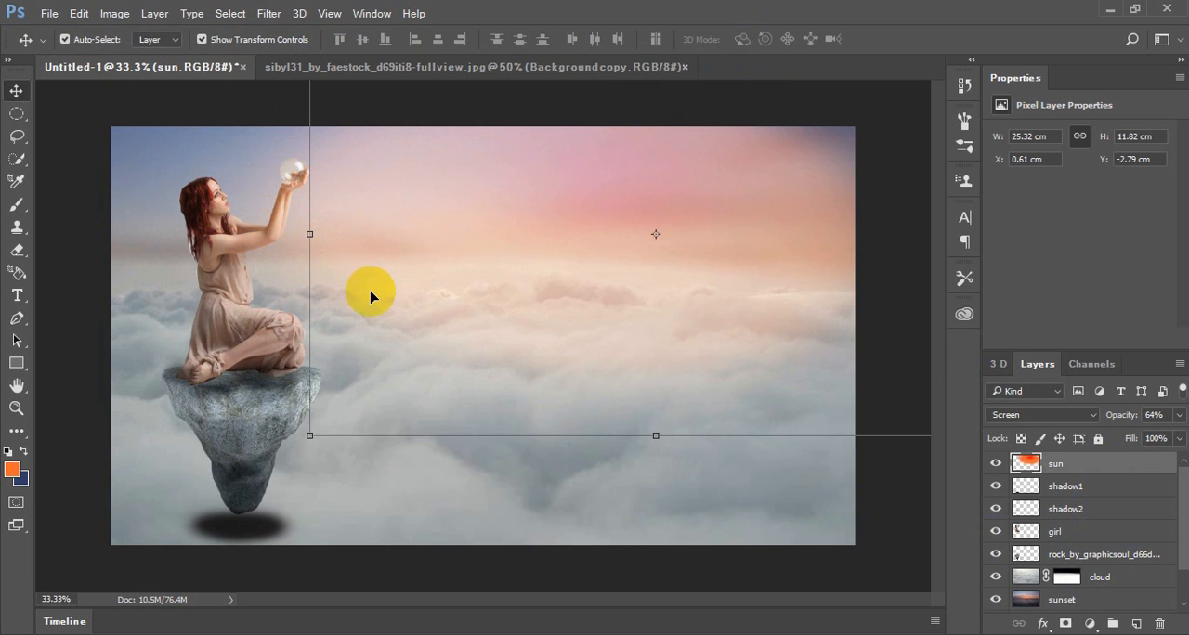
Open the image Scientists-discover-new-form-of-light from the Lesson 5 Cloud Girl folder
{"action": "key", "text": "ctrl+plus"}
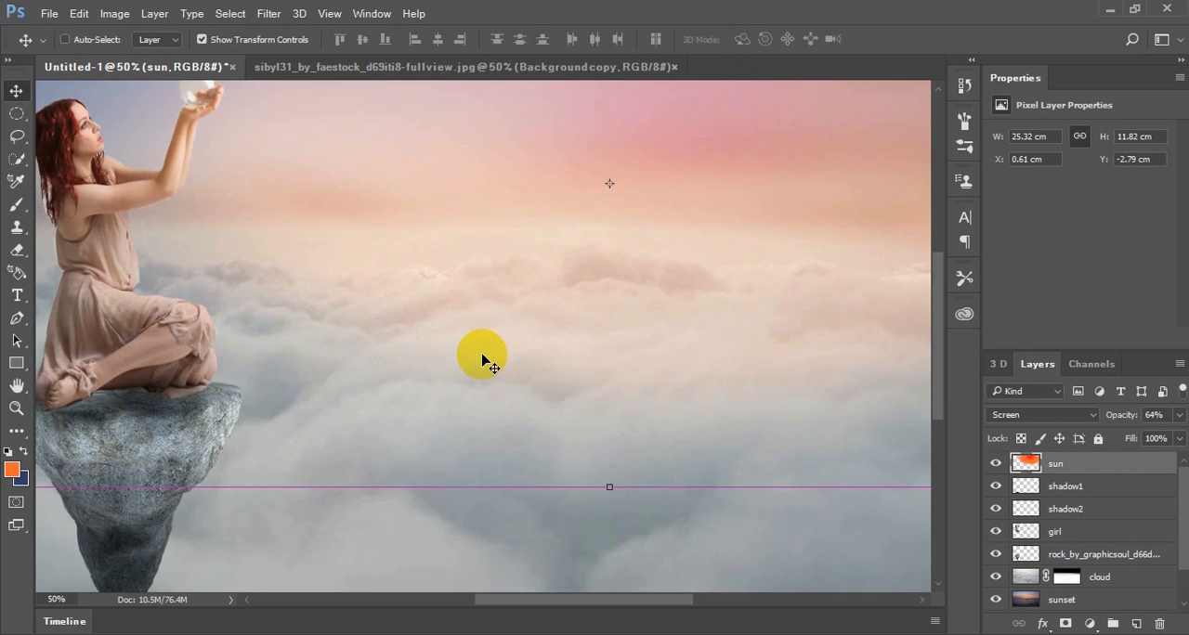
{"action": "left_click_drag", "start_coordinate": [496, 350], "coordinate": [685, 403]}
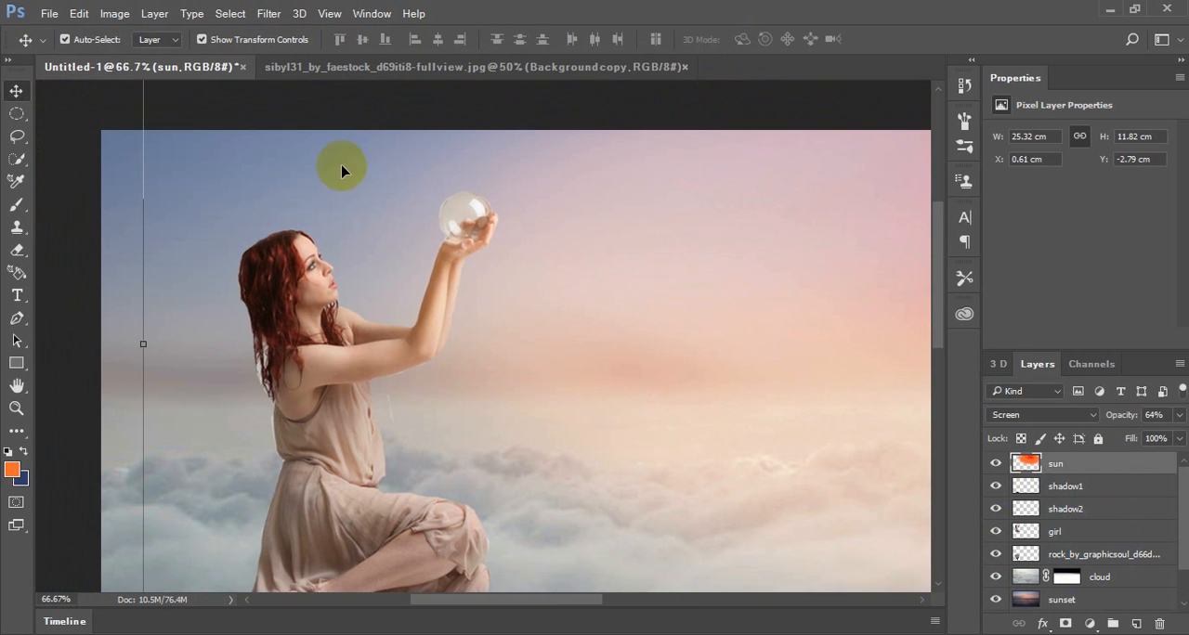
{"action": "left_click", "coordinate": [298, 70]}
{"action": "left_click", "coordinate": [48, 14]}
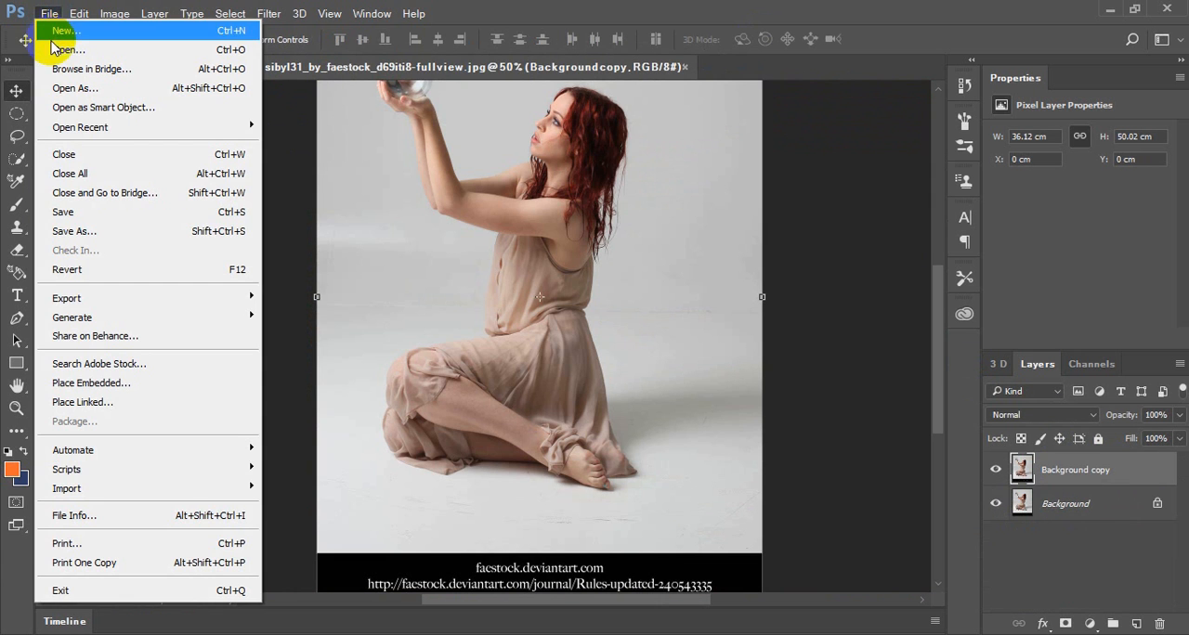
{"action": "left_click", "coordinate": [57, 49]}
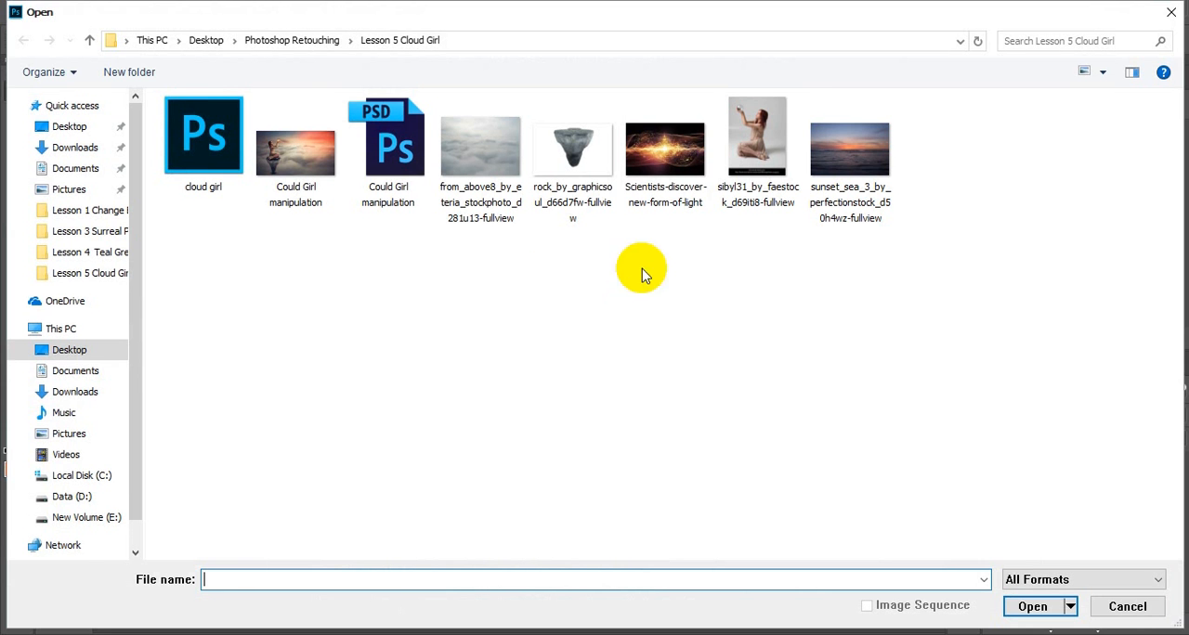
{"action": "double_click", "coordinate": [665, 148]}
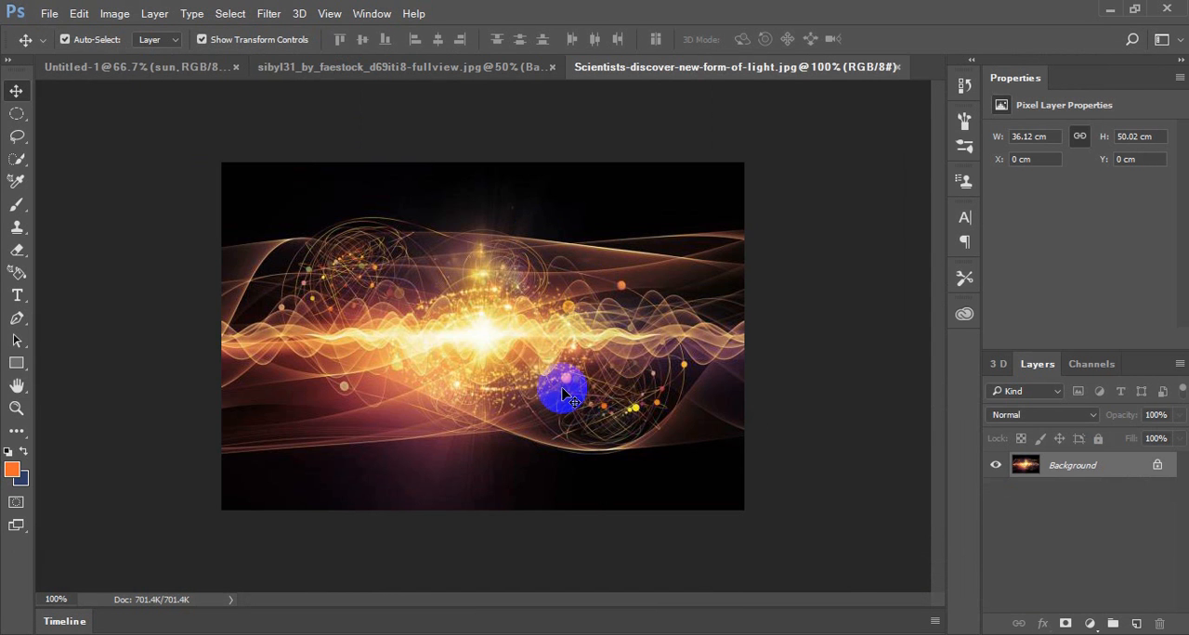
Make a circular Elliptical Marquee selection centred on the bright core of the light image
{"action": "left_click", "coordinate": [16, 114]}
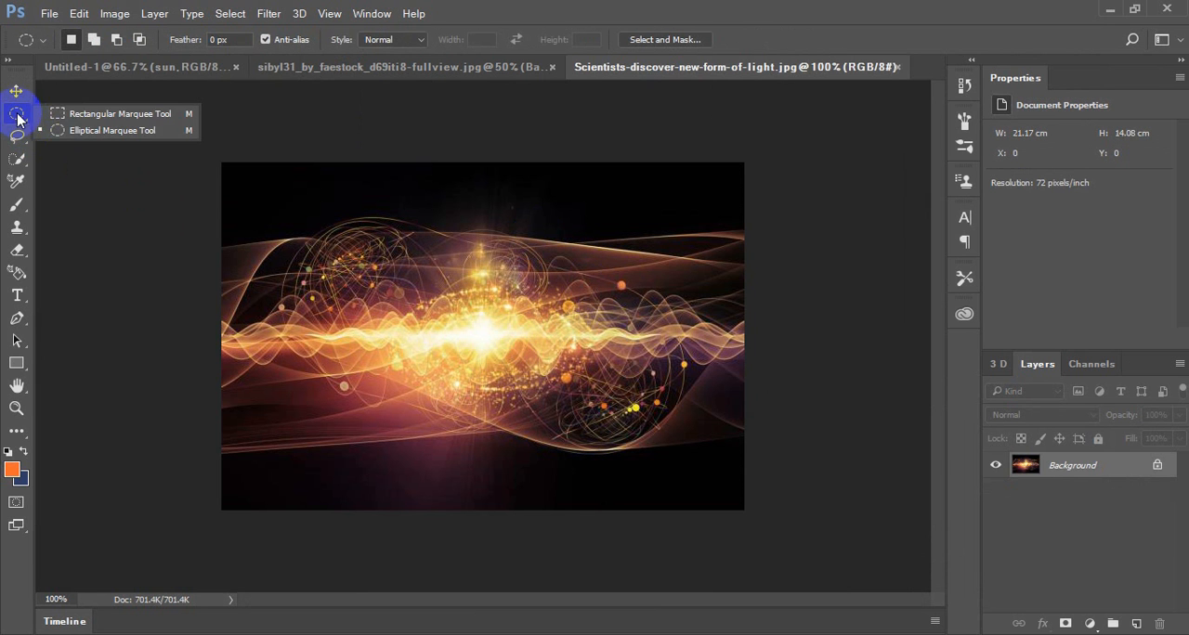
{"action": "left_click", "coordinate": [104, 131]}
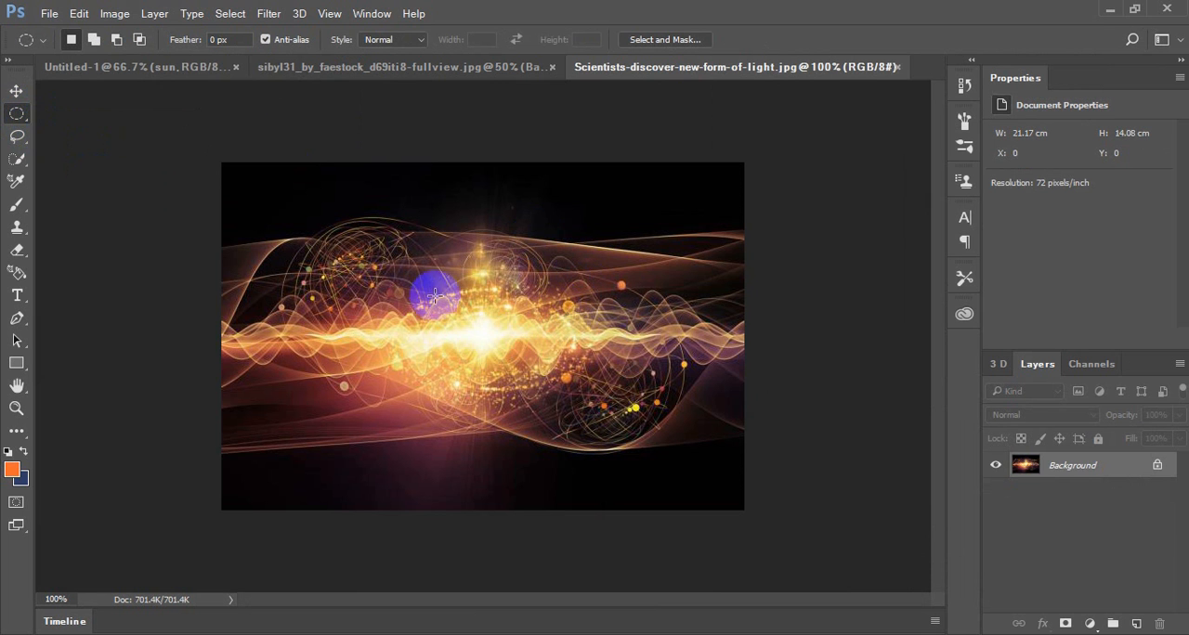
{"action": "left_click_drag", "start_coordinate": [429, 285], "coordinate": [529, 385]}
{"action": "left_click_drag", "start_coordinate": [482, 331], "coordinate": [488, 319]}
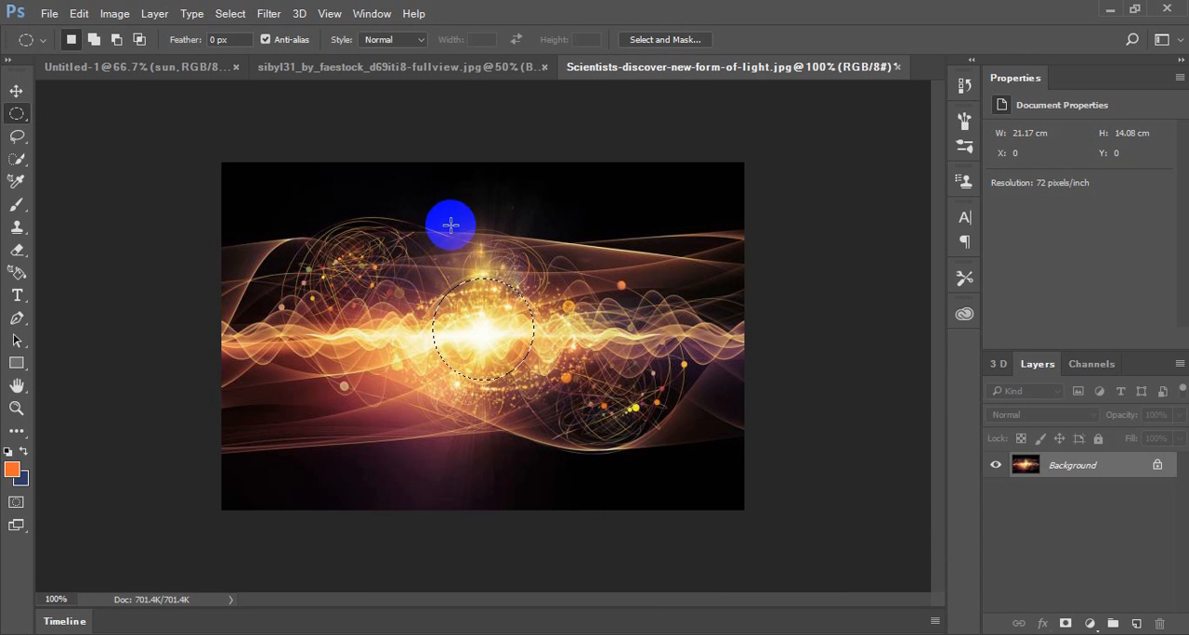
Copy the selected circle of light and paste it into the Untitled-1 composition as a new layer above the sun layer
{"action": "left_click", "coordinate": [147, 67]}
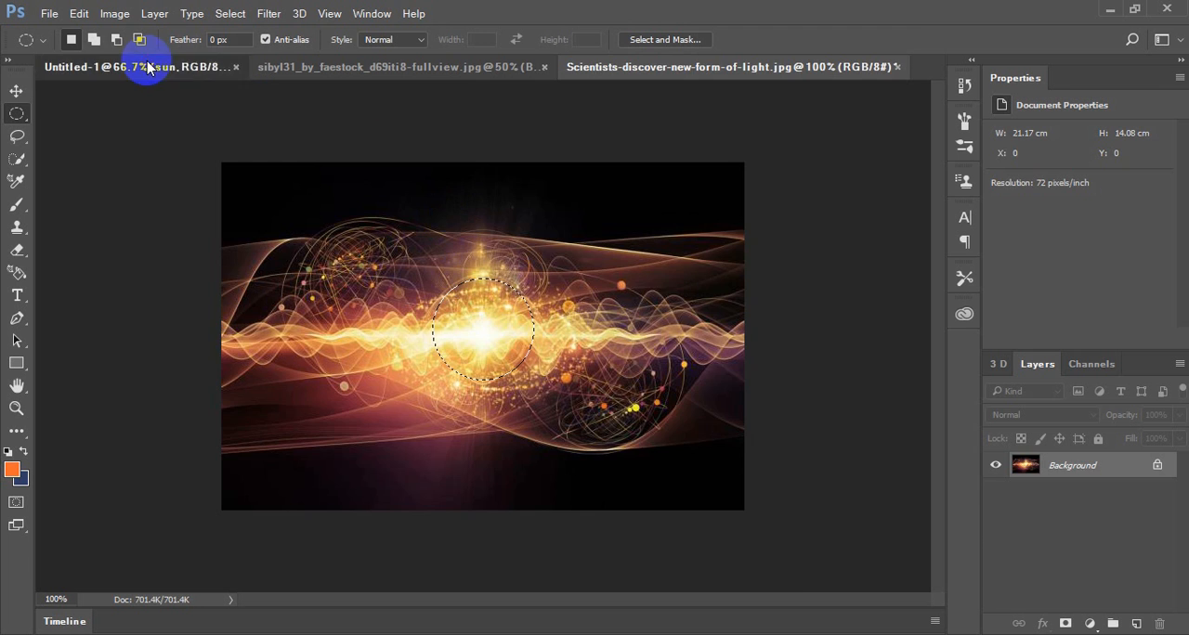
{"action": "left_click", "coordinate": [500, 235]}
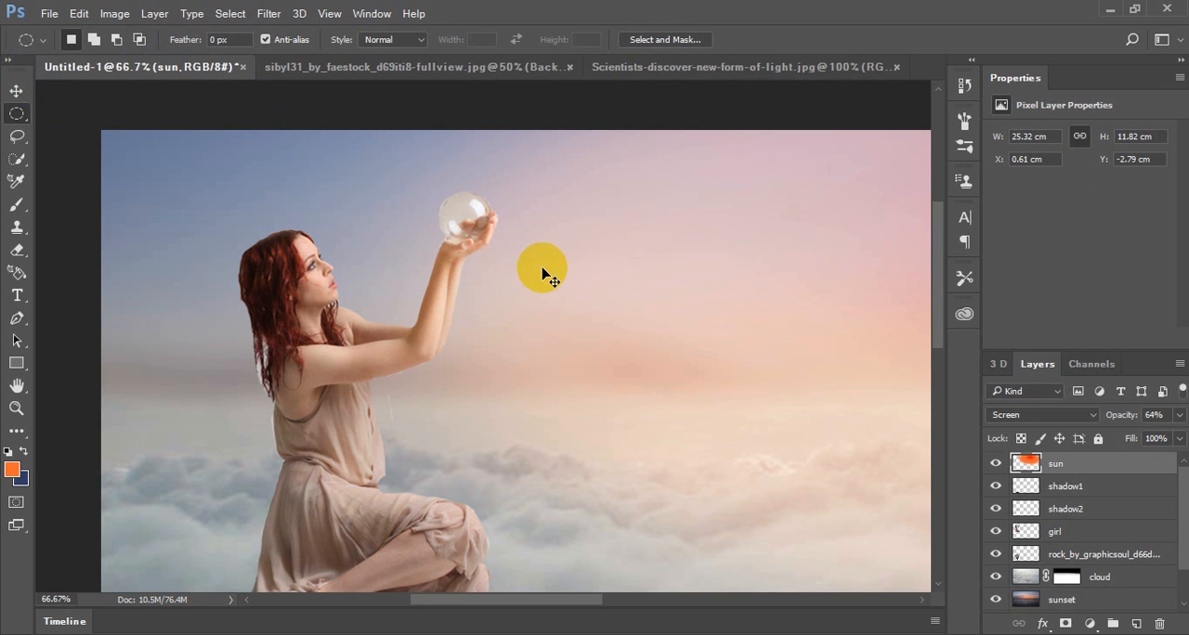
{"action": "key", "text": "ctrl+v"}
Move the pasted light circle onto the woman's crystal ball and scale it down to about 0.72 x 0.79 cm
{"action": "left_click", "coordinate": [17, 117]}
{"action": "left_click", "coordinate": [16, 90]}
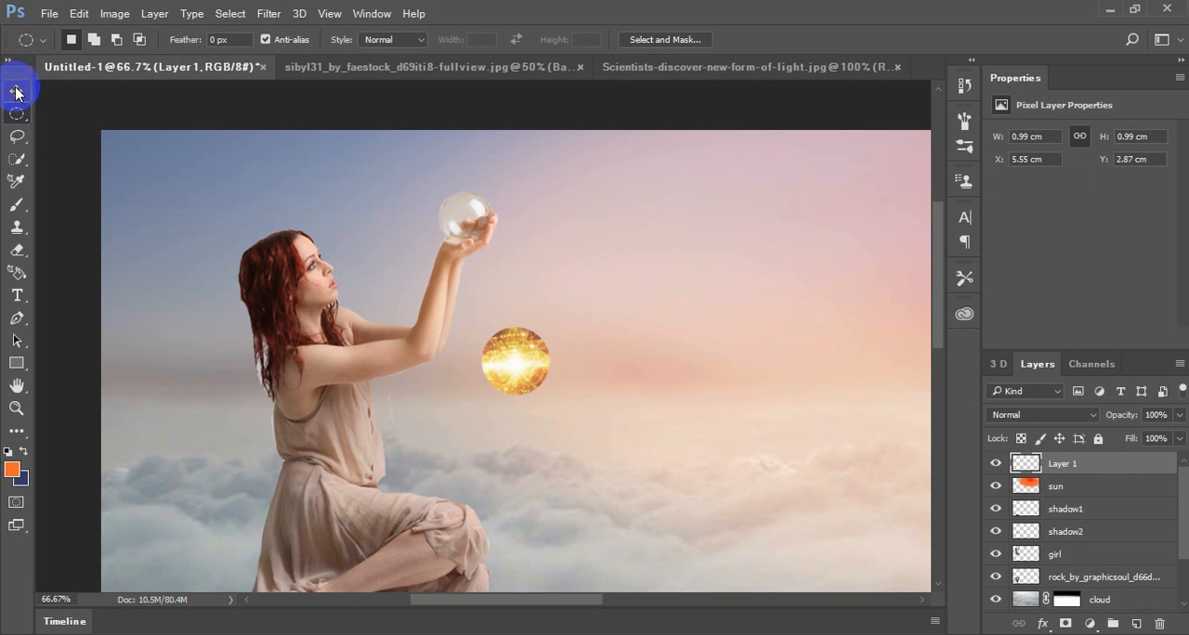
{"action": "key", "text": "ctrl+t"}
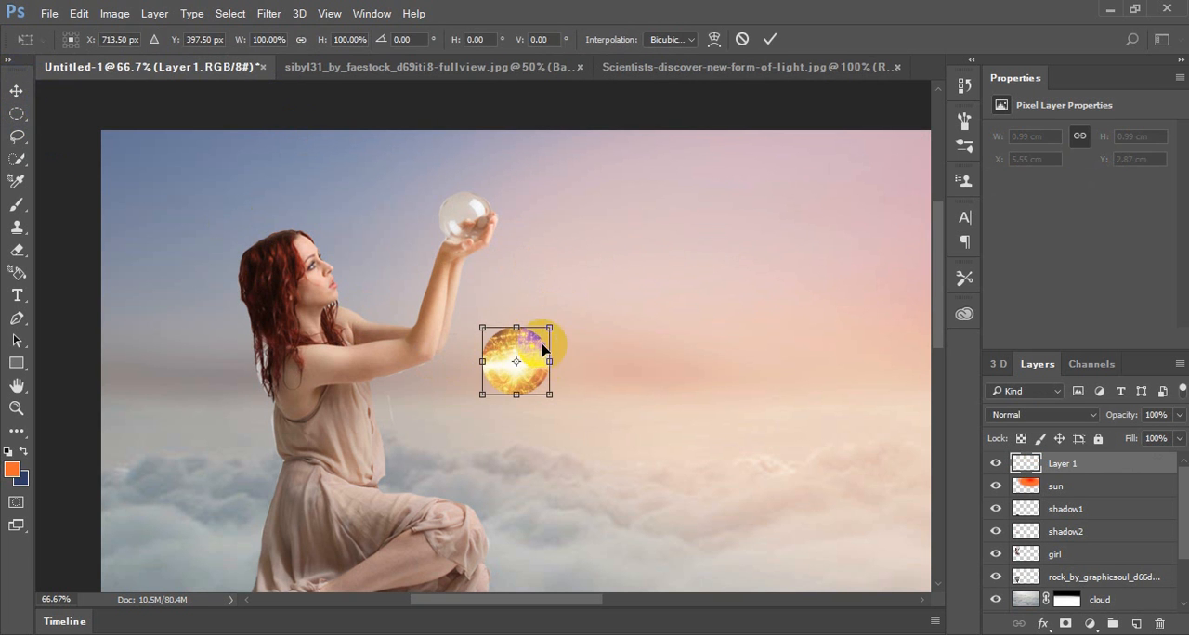
{"action": "left_click_drag", "start_coordinate": [524, 324], "coordinate": [469, 206]}
{"action": "left_click", "coordinate": [770, 40]}
Widen the light circle to about 0.75 cm so it covers the full width of the crystal ball
{"action": "key", "text": "m"}
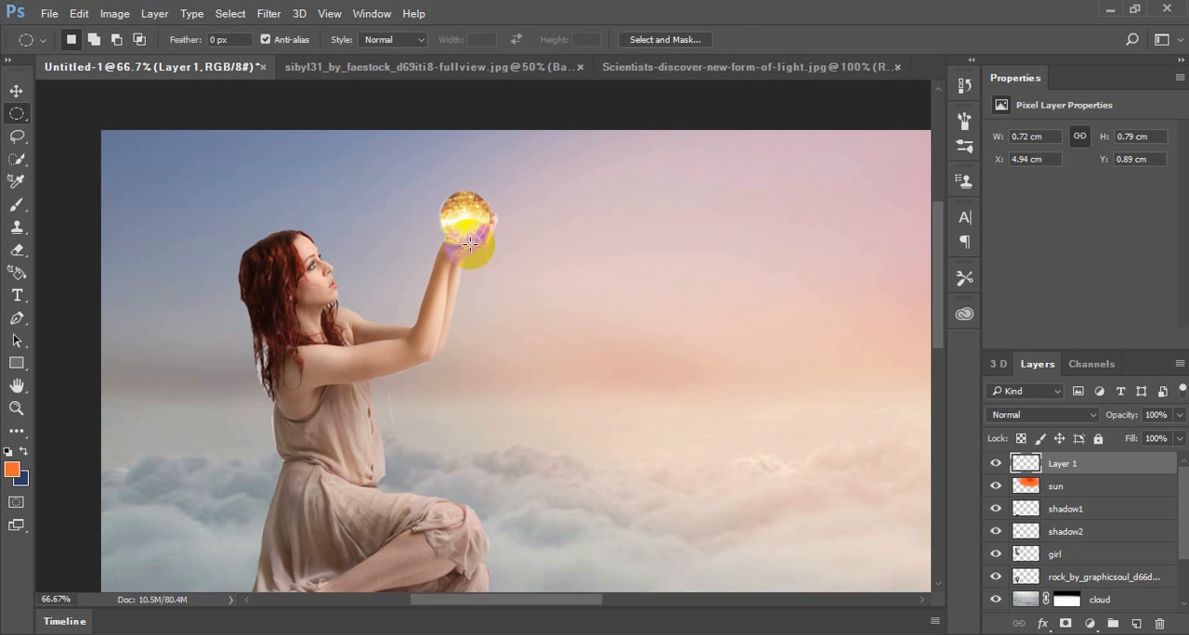
{"action": "left_click", "coordinate": [41, 91]}
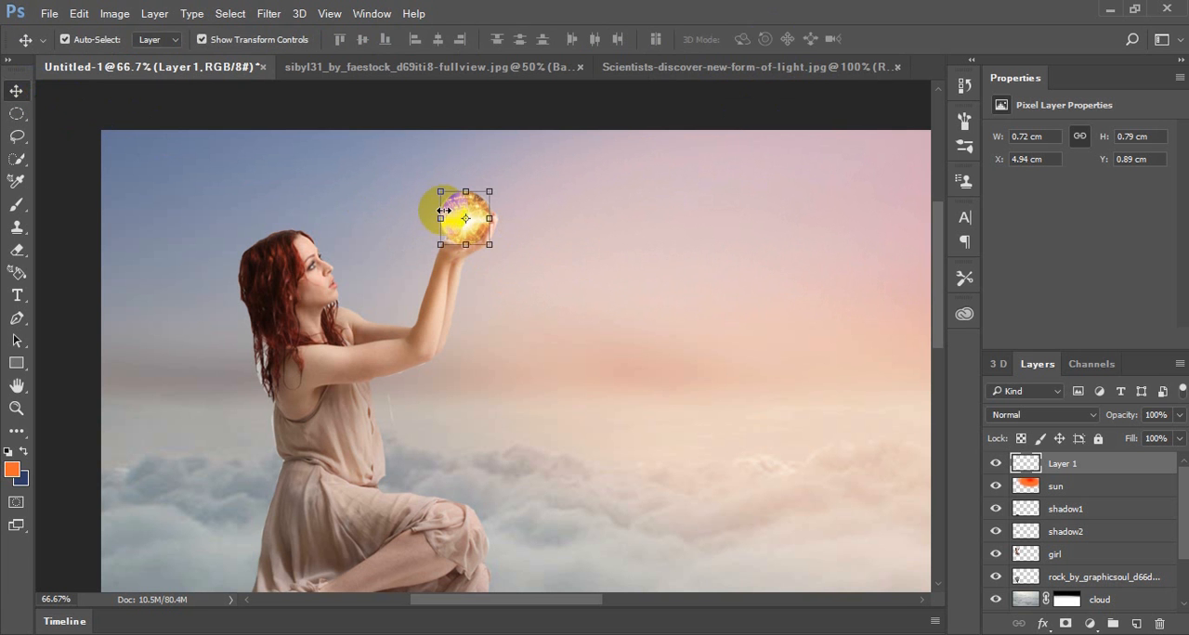
{"action": "left_click_drag", "start_coordinate": [442, 220], "coordinate": [438, 220]}
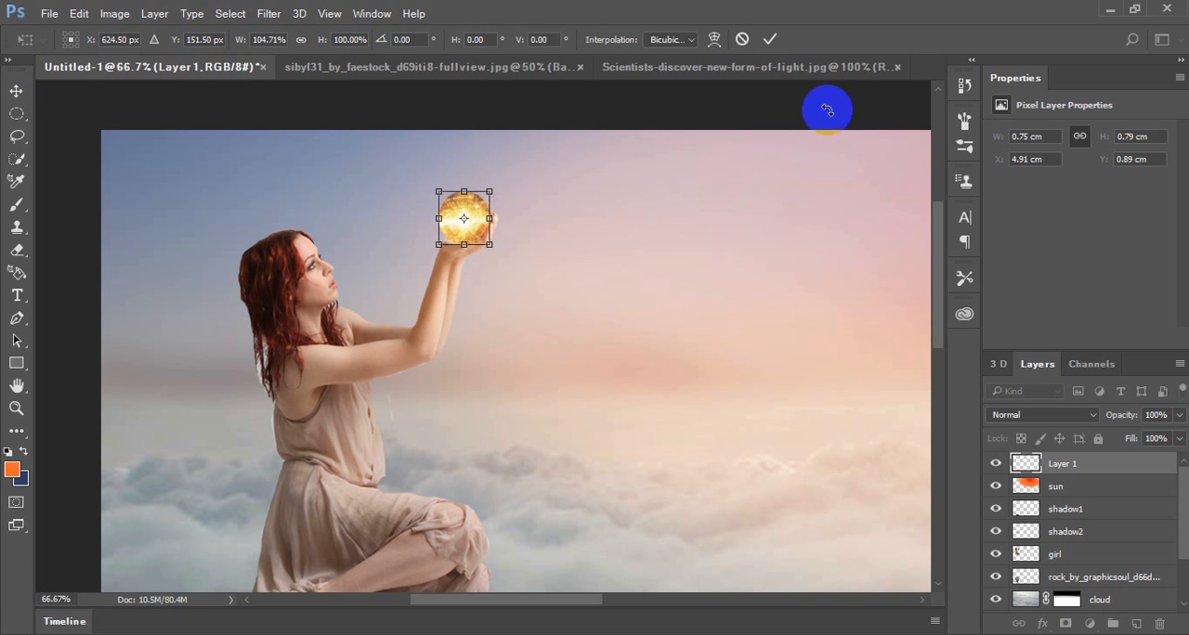
{"action": "left_click", "coordinate": [769, 39]}
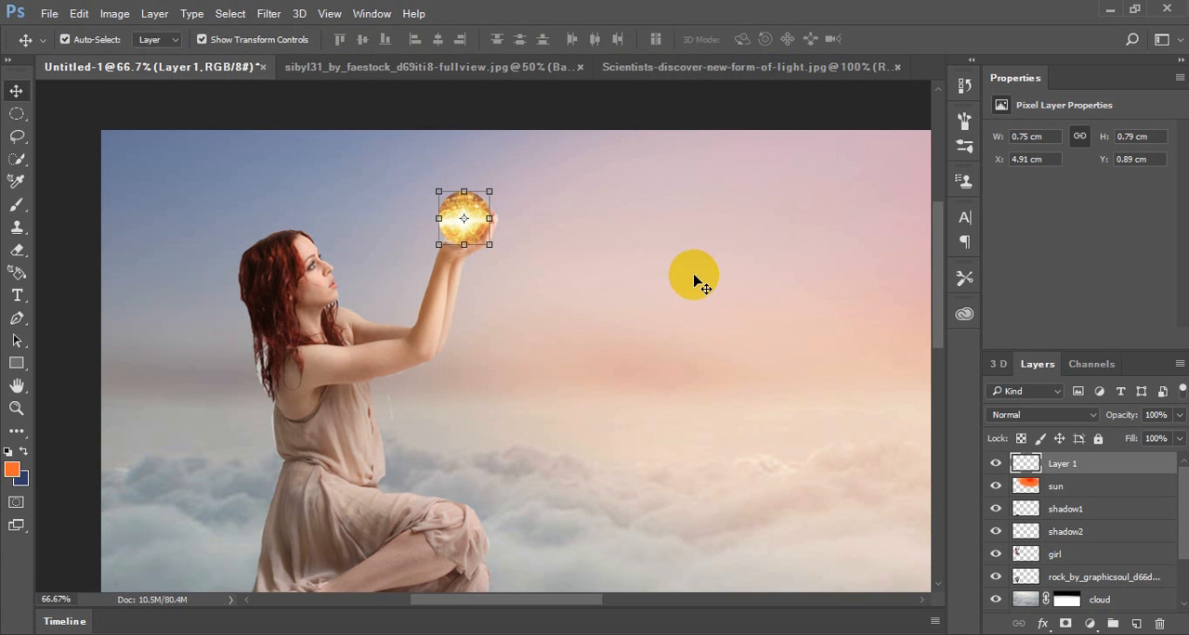
Apply the basic Blur filter to the light circle on Layer 1
{"action": "left_click", "coordinate": [271, 13]}
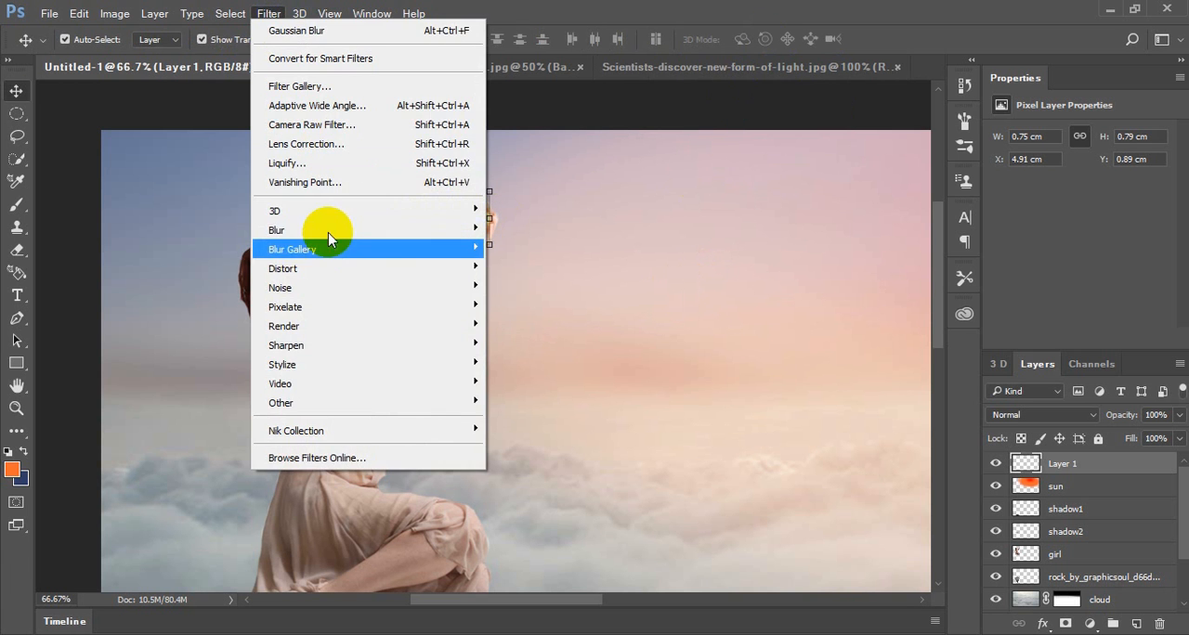
{"action": "mouse_move", "coordinate": [331, 230]}
{"action": "left_click", "coordinate": [565, 251]}
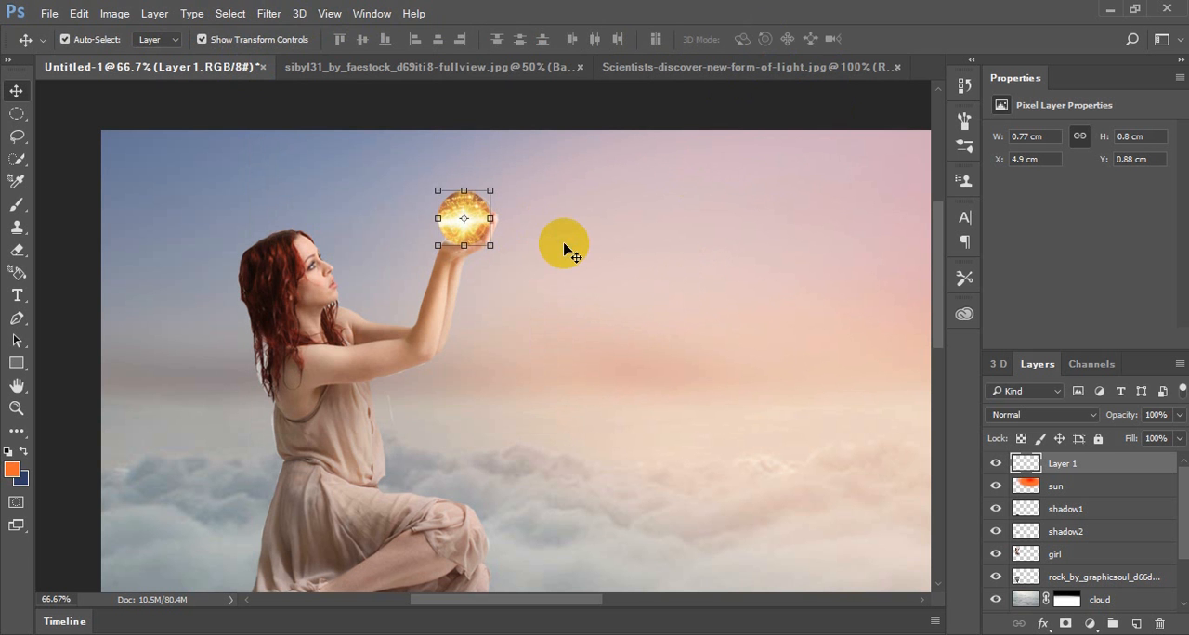
Apply a small-radius Gaussian Blur to the light circle, softening its edge around the crystal ball to about 1.08 x 1.11 cm
{"action": "left_click", "coordinate": [272, 14]}
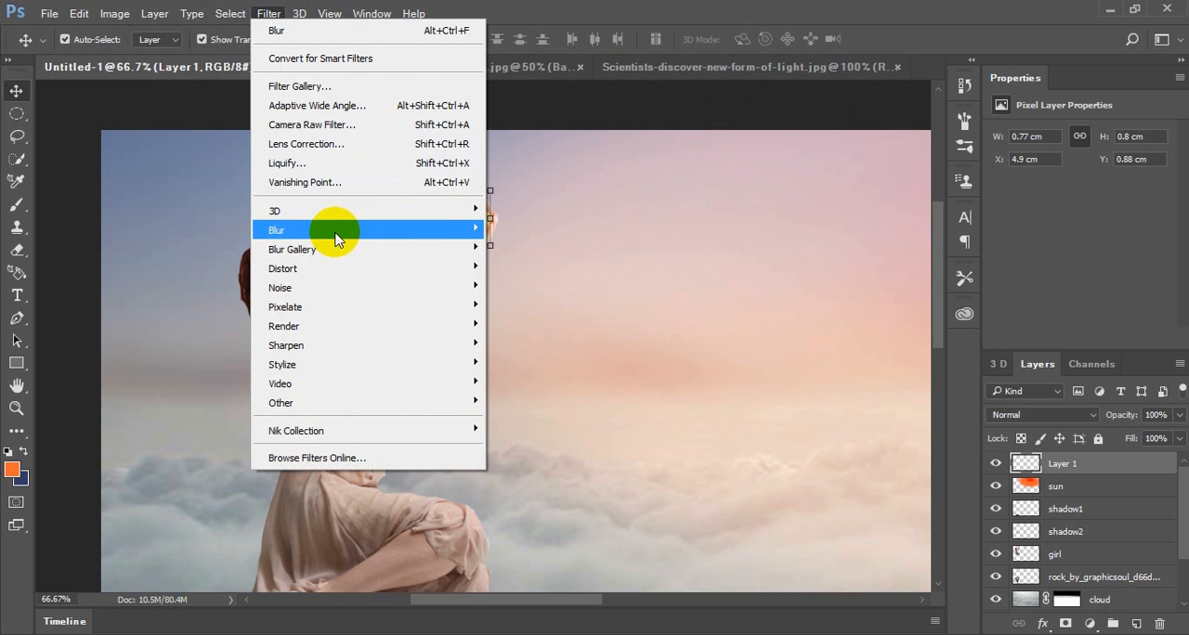
{"action": "mouse_move", "coordinate": [331, 231]}
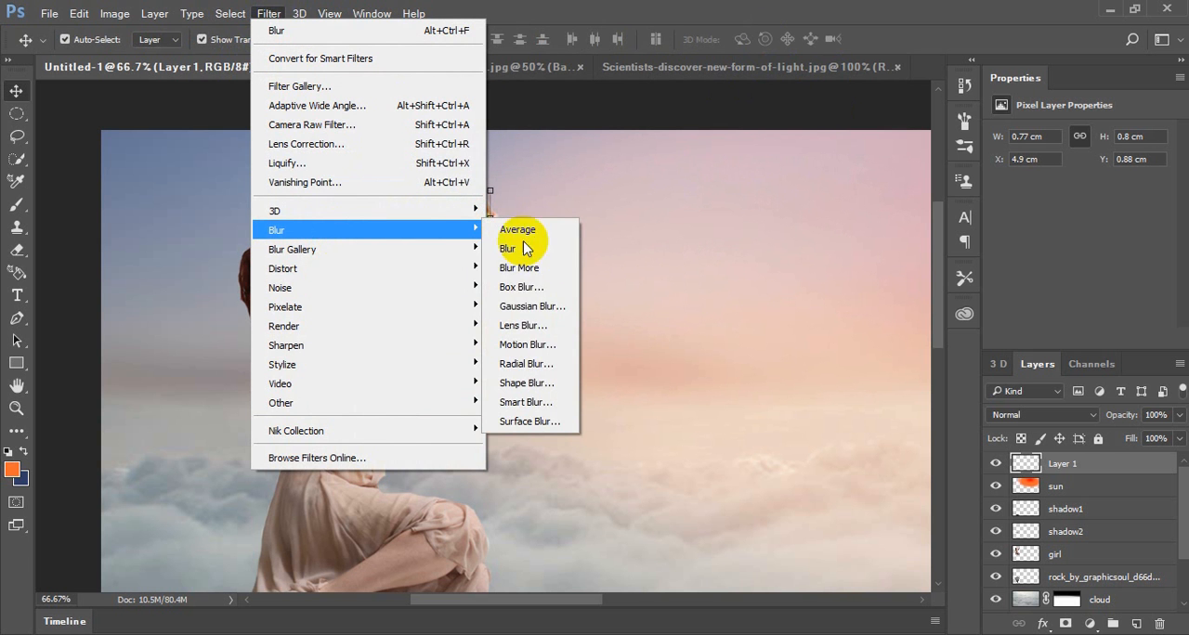
{"action": "left_click", "coordinate": [531, 307]}
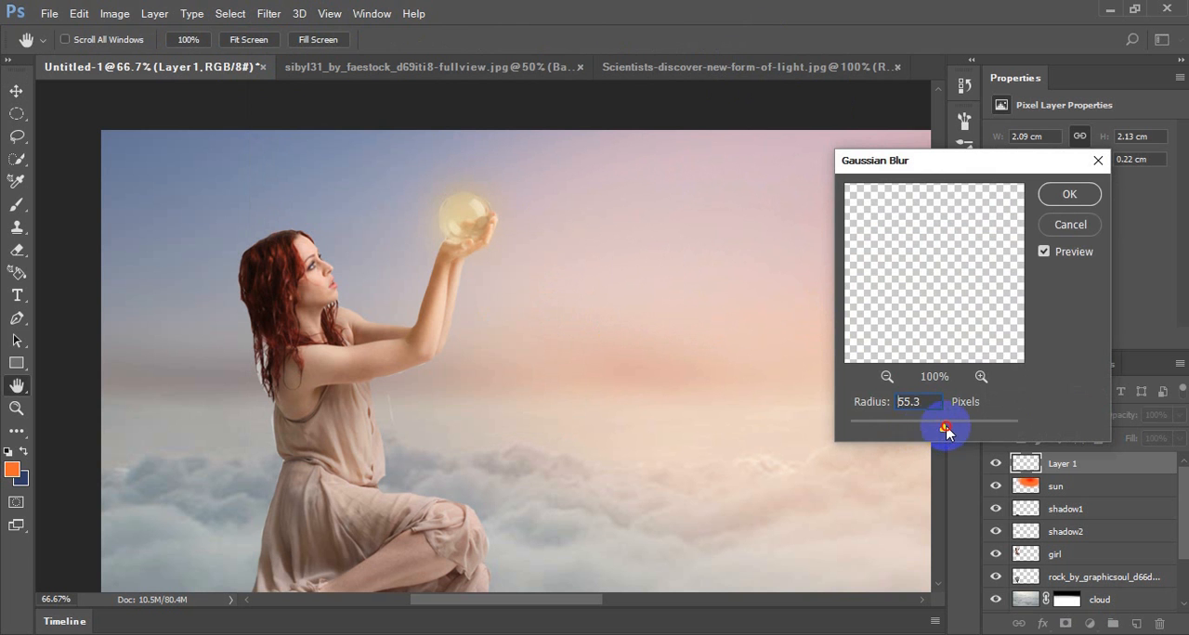
{"action": "left_click_drag", "start_coordinate": [941, 429], "coordinate": [876, 435]}
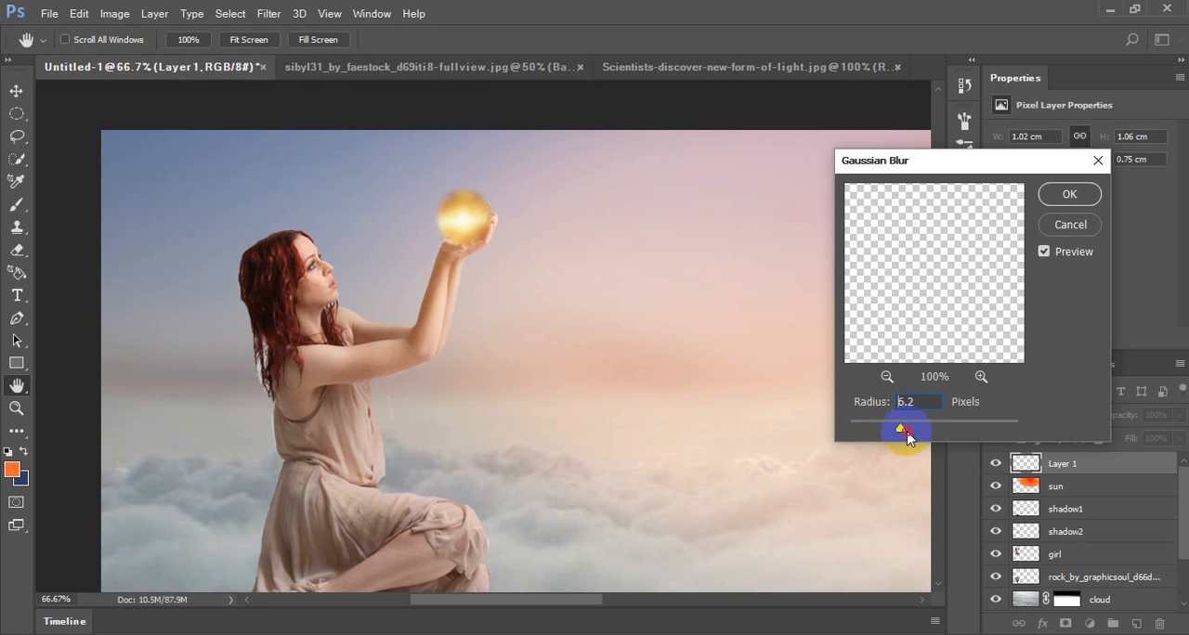
{"action": "left_click_drag", "start_coordinate": [906, 437], "coordinate": [910, 406]}
{"action": "left_click", "coordinate": [1069, 194]}
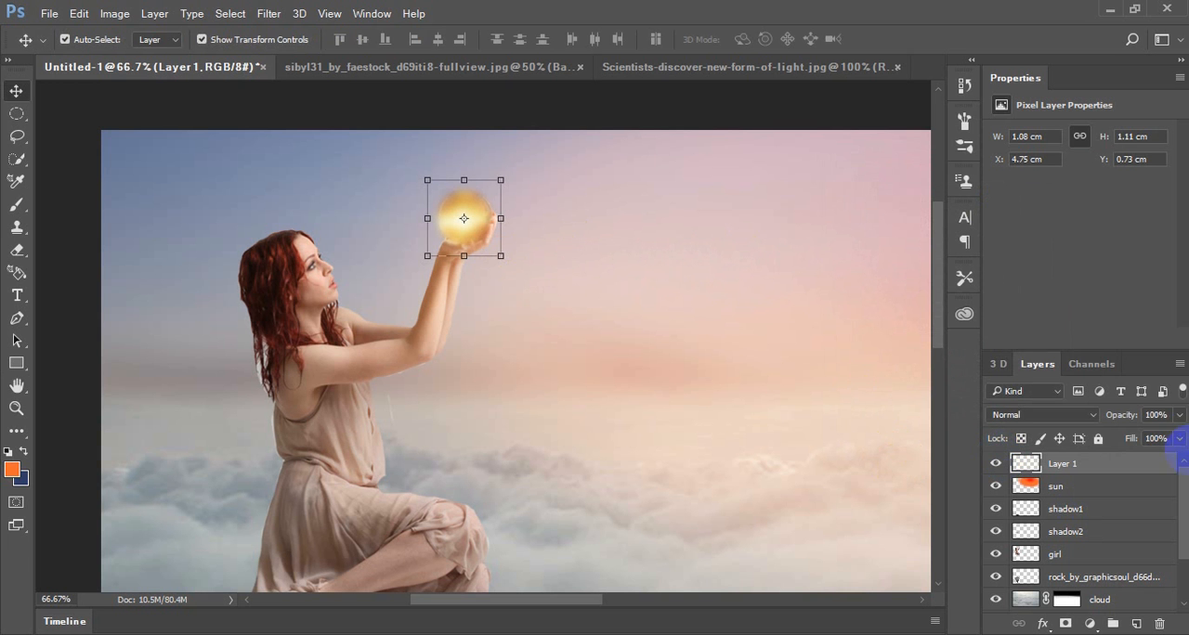
Try lowering the opacity of the blurred light circle layer to 85%
{"action": "left_click", "coordinate": [1179, 416]}
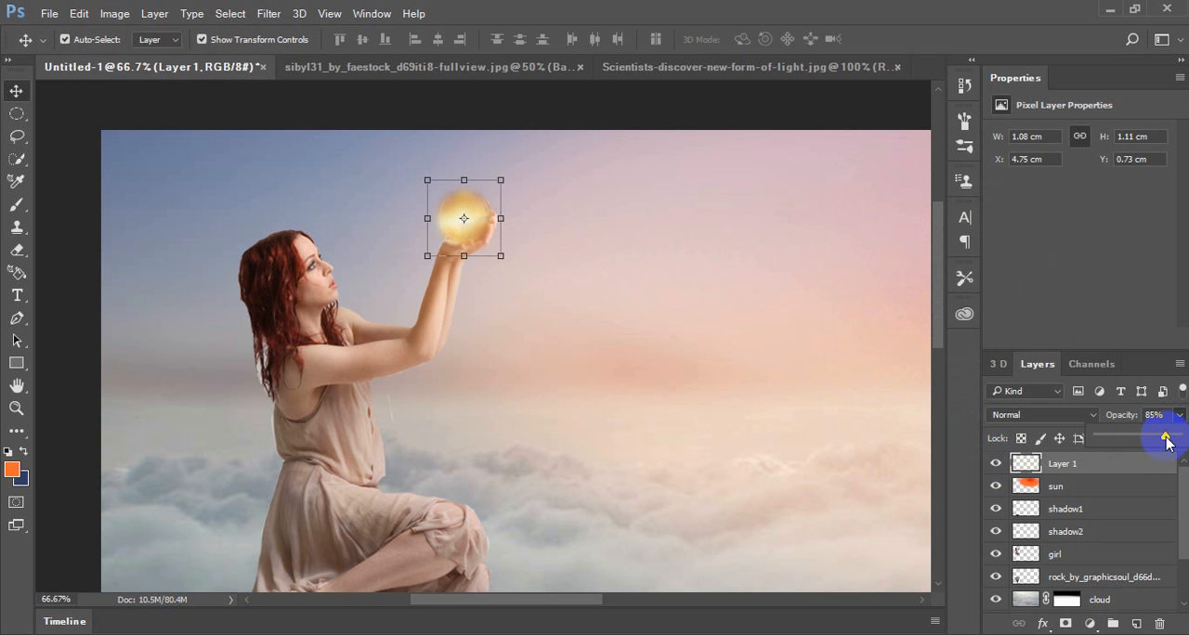
{"action": "left_click", "coordinate": [762, 25]}
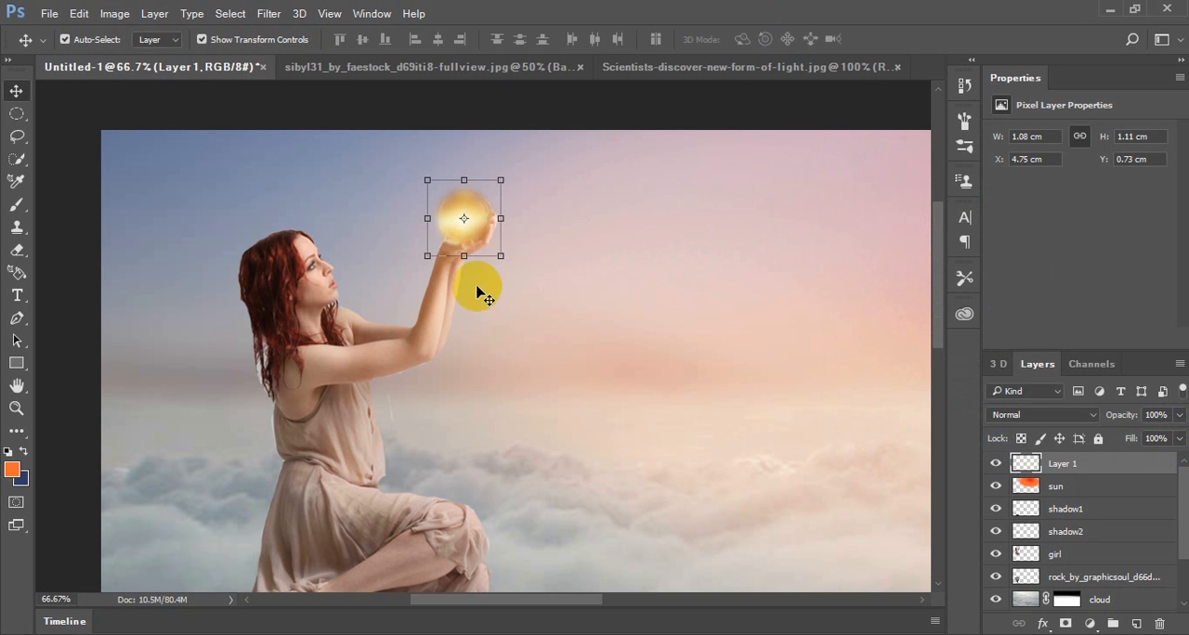
{"action": "key", "text": "ctrl+minus"}
{"action": "key", "text": "ctrl+minus"}
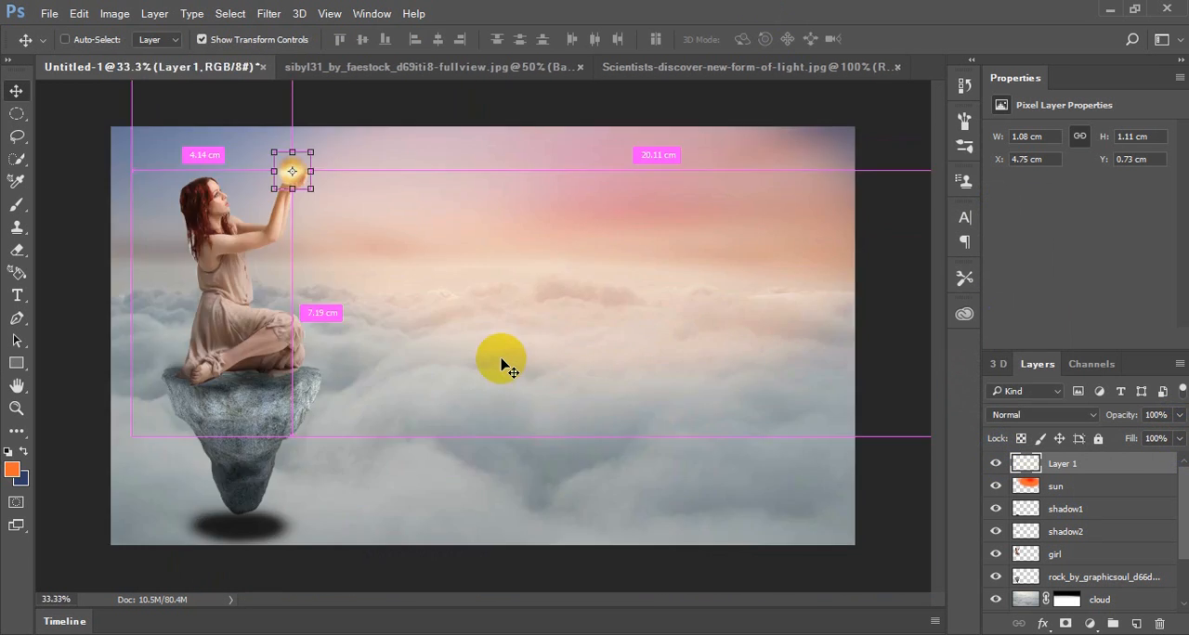
{"action": "left_click", "coordinate": [881, 442]}
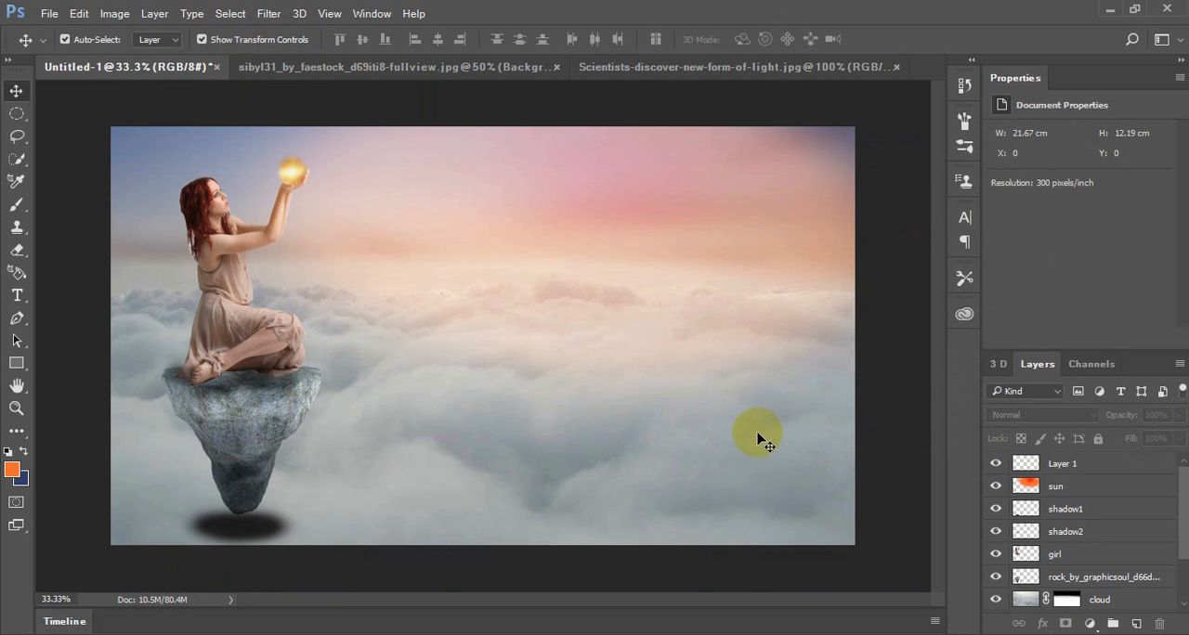
Locate the cloud girl settings file in the Lesson 5 Cloud Girl folder
{"action": "mouse_move", "coordinate": [408, 634]}
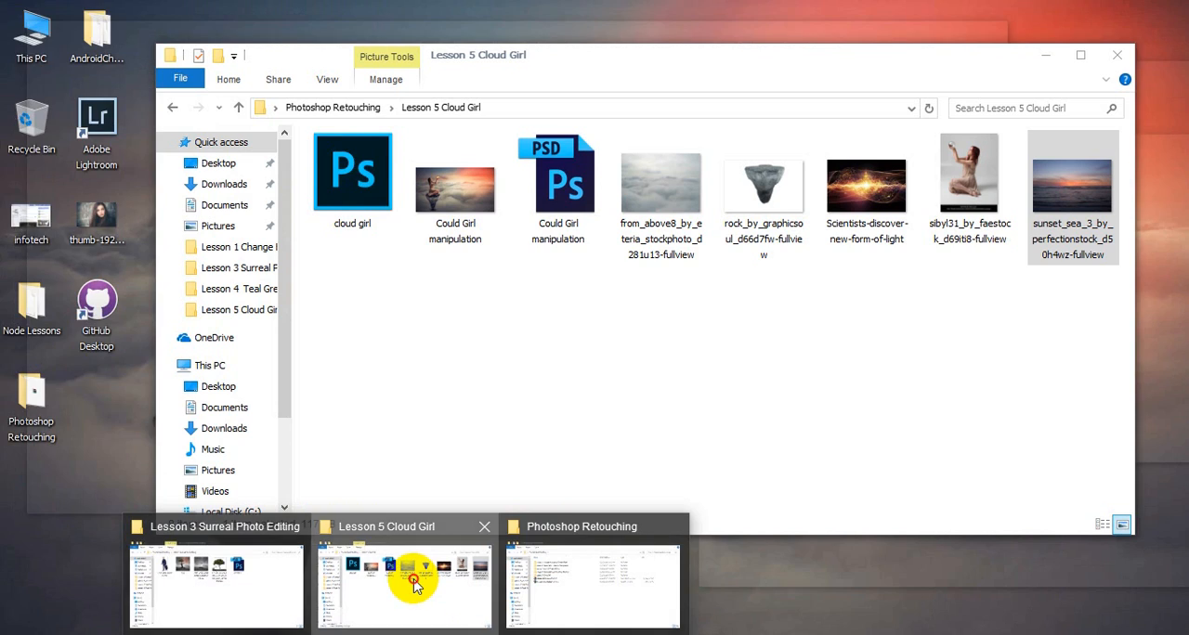
{"action": "left_click", "coordinate": [412, 579]}
{"action": "left_click", "coordinate": [360, 189]}
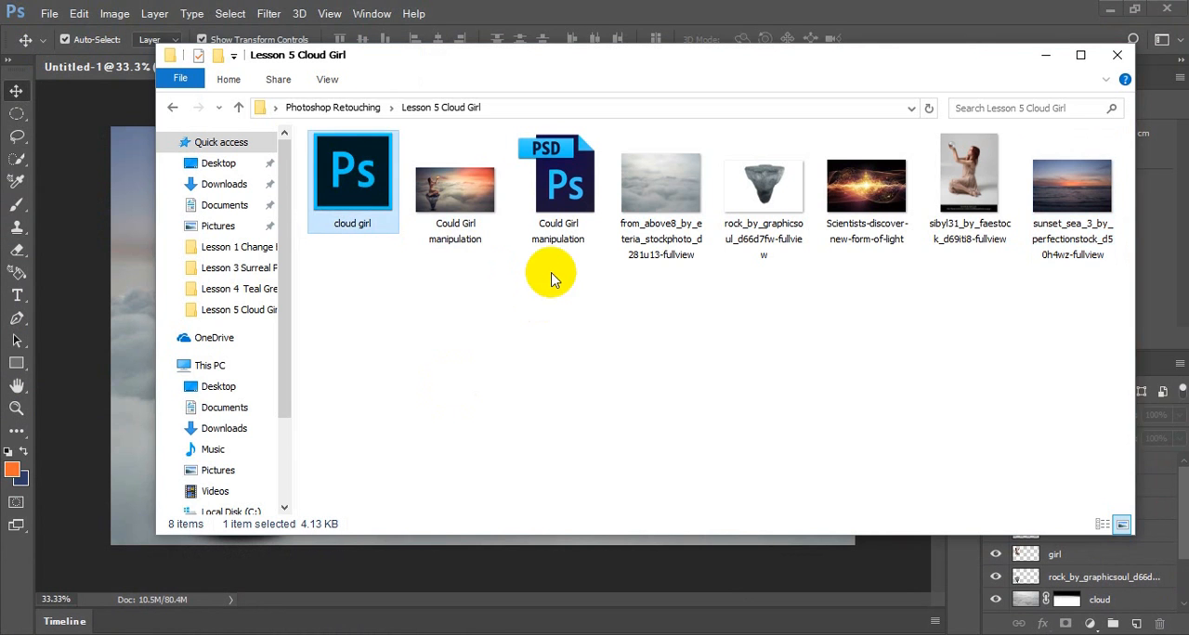
{"action": "left_click", "coordinate": [544, 8]}
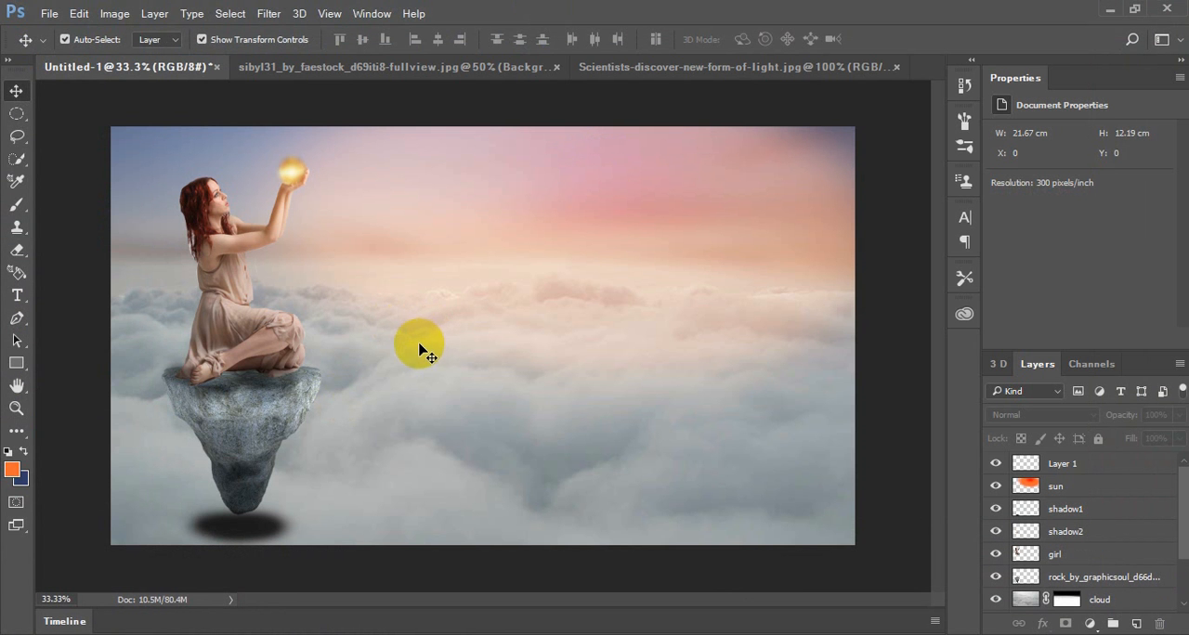
{"action": "left_click", "coordinate": [279, 15]}
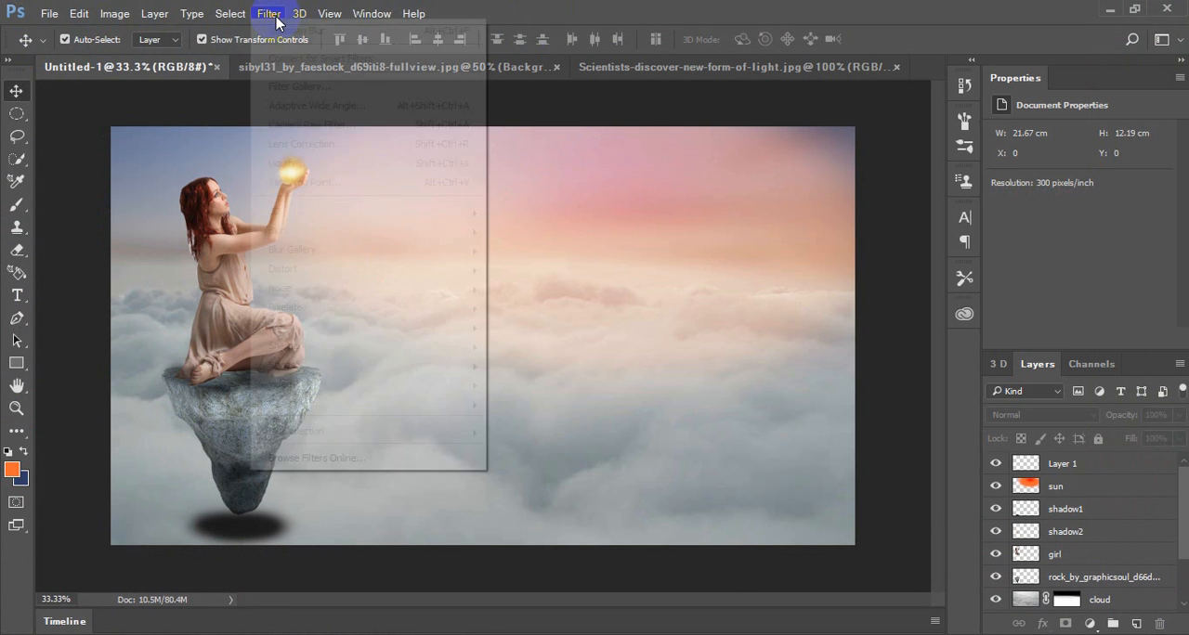
{"action": "left_click", "coordinate": [806, 21]}
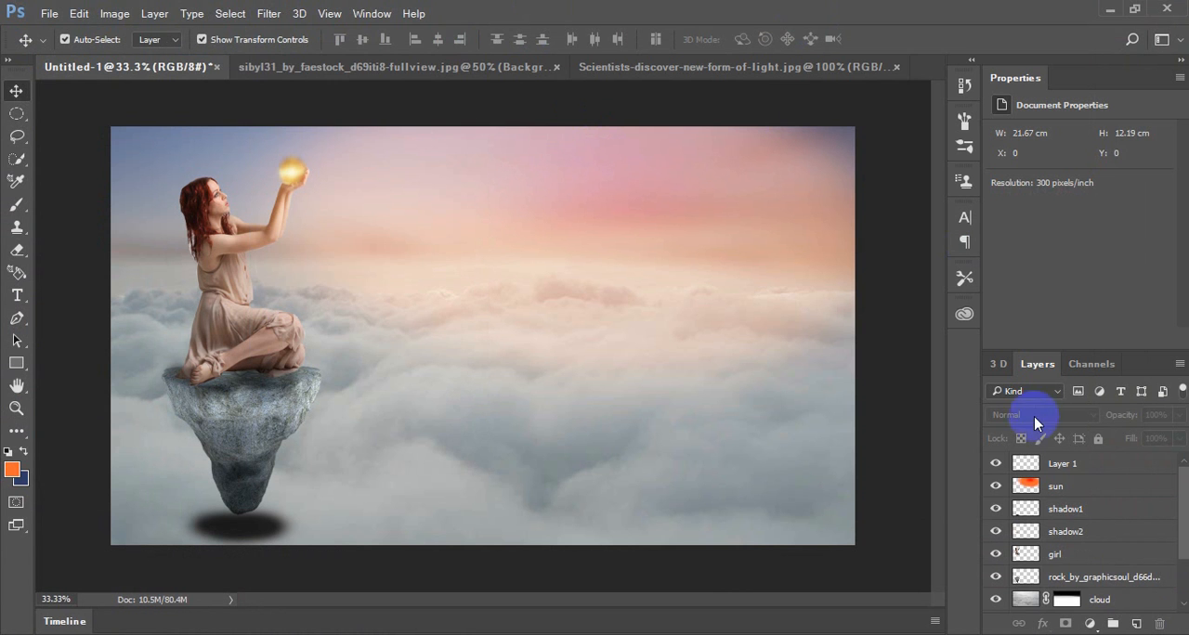
Merge every layer from Color Fill 1 up to Layer 1 into one layer, leaving out the Background
{"action": "left_click", "coordinate": [1095, 541]}
{"action": "scroll", "coordinate": [1099, 546], "scroll_direction": "down", "scroll_amount": 3}
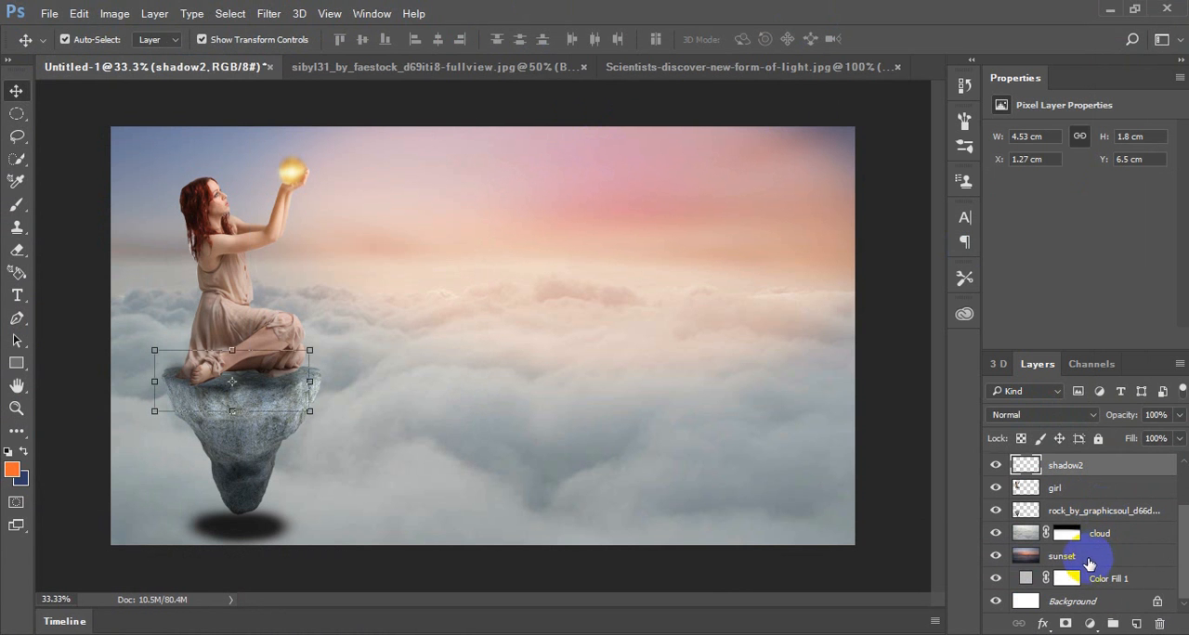
{"action": "left_click", "coordinate": [1091, 580]}
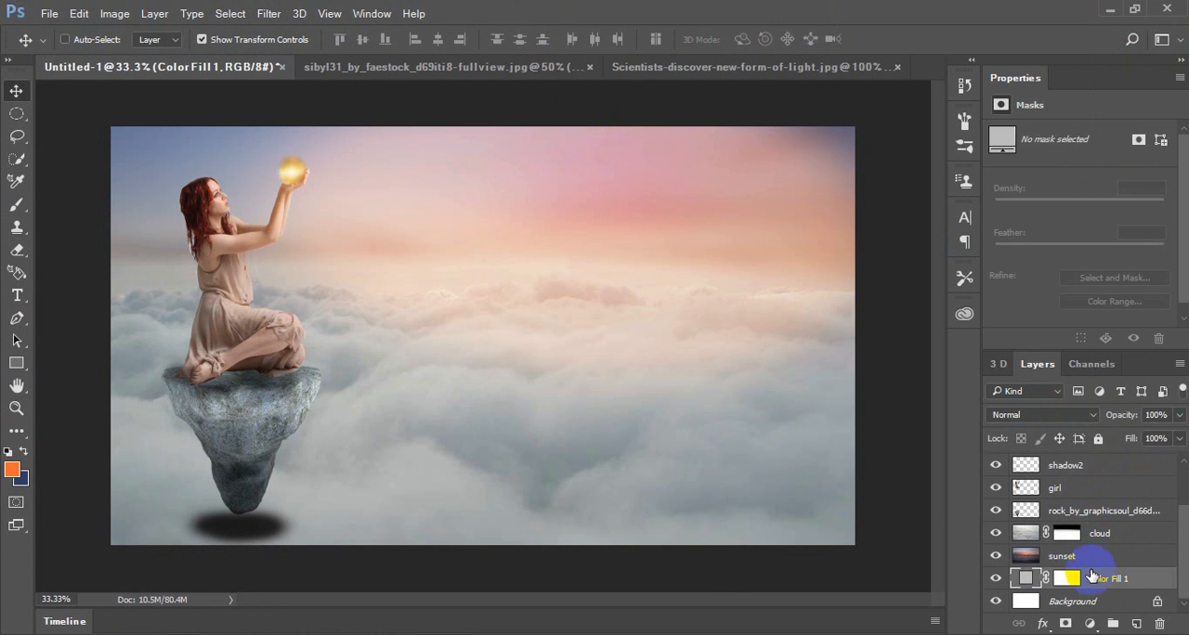
{"action": "left_click", "coordinate": [1084, 559], "text": "ctrl"}
{"action": "left_click", "coordinate": [1083, 534], "text": "ctrl"}
{"action": "left_click", "coordinate": [1082, 511], "text": "ctrl"}
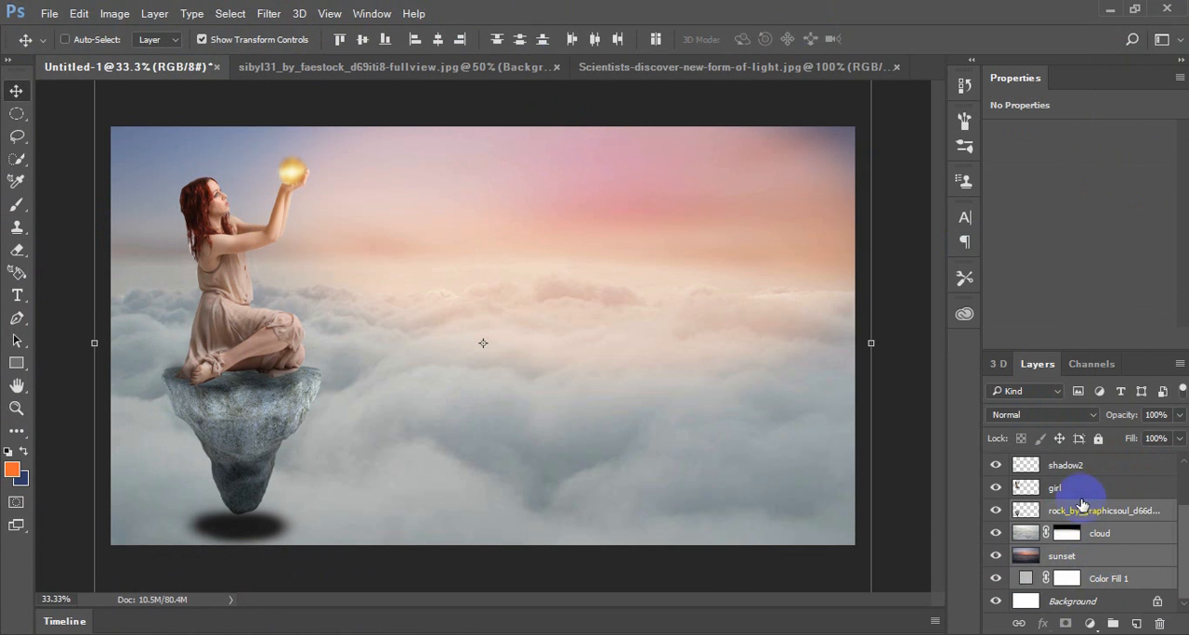
{"action": "left_click", "coordinate": [1079, 485], "text": "ctrl"}
{"action": "left_click", "coordinate": [1077, 464], "text": "ctrl"}
{"action": "scroll", "coordinate": [1095, 504], "scroll_direction": "up", "scroll_amount": 1}
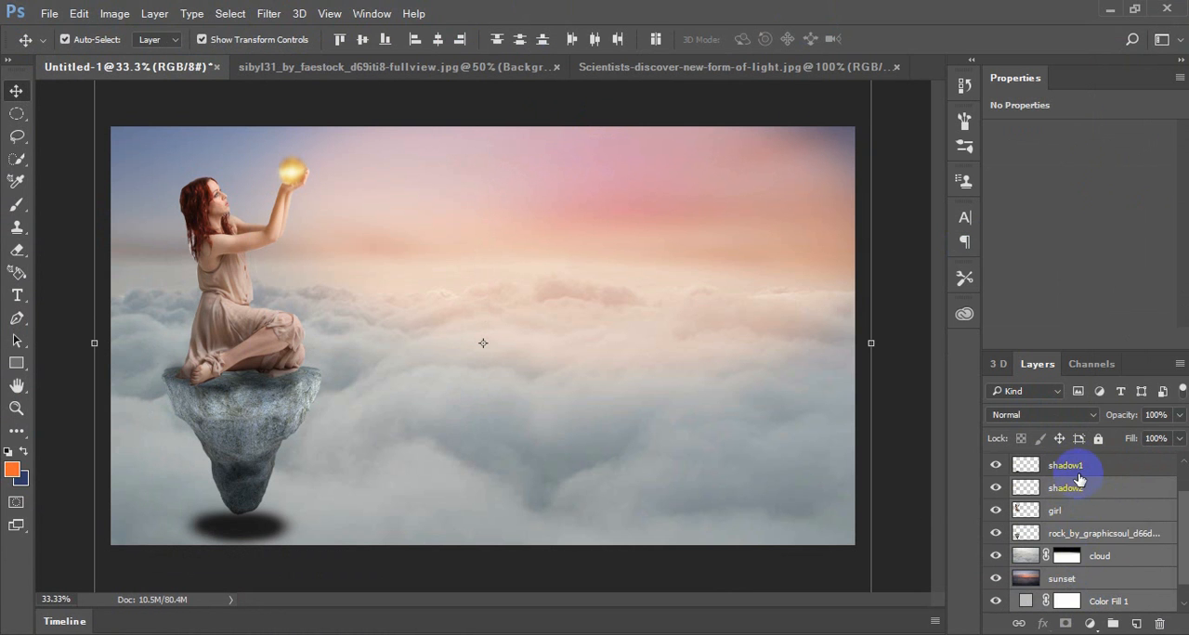
{"action": "scroll", "coordinate": [1078, 478], "scroll_direction": "up", "scroll_amount": 1}
{"action": "left_click", "coordinate": [1085, 484], "text": "ctrl"}
{"action": "left_click", "coordinate": [1076, 464], "text": "ctrl"}
{"action": "scroll", "coordinate": [1085, 499], "scroll_direction": "up", "scroll_amount": 1}
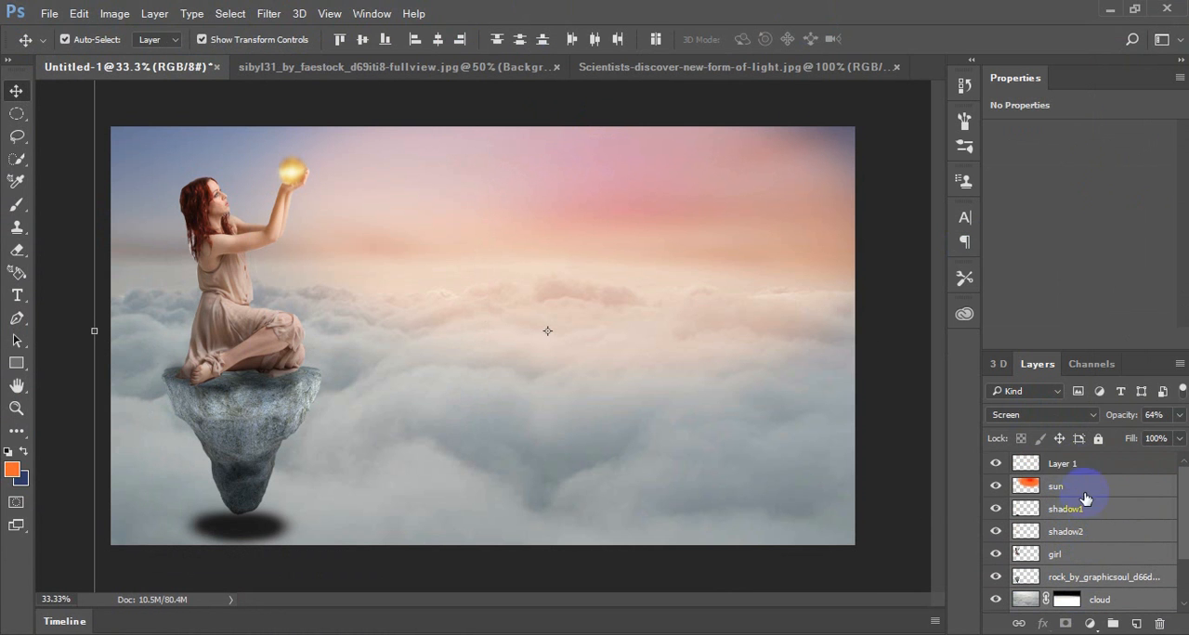
{"action": "left_click", "coordinate": [1081, 466], "text": "ctrl"}
{"action": "key", "text": "ctrl+e"}
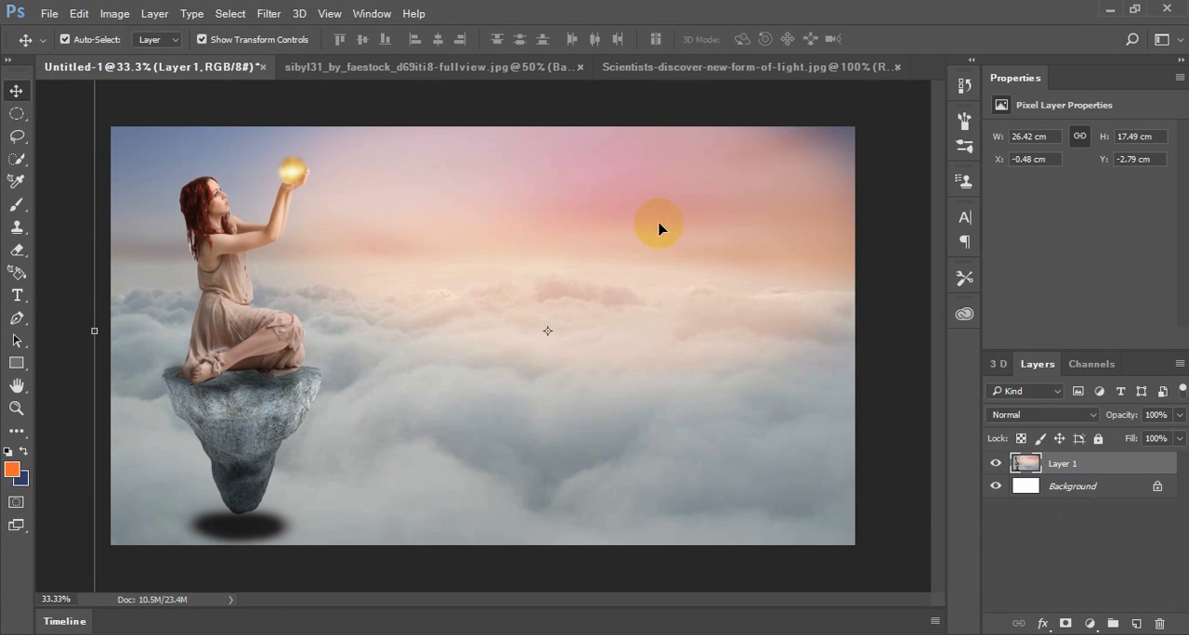
Apply the Camera Raw Filter to the merged layer with the cloud girl settings loaded from the Lesson 5 Cloud Girl folder
{"action": "left_click", "coordinate": [266, 15]}
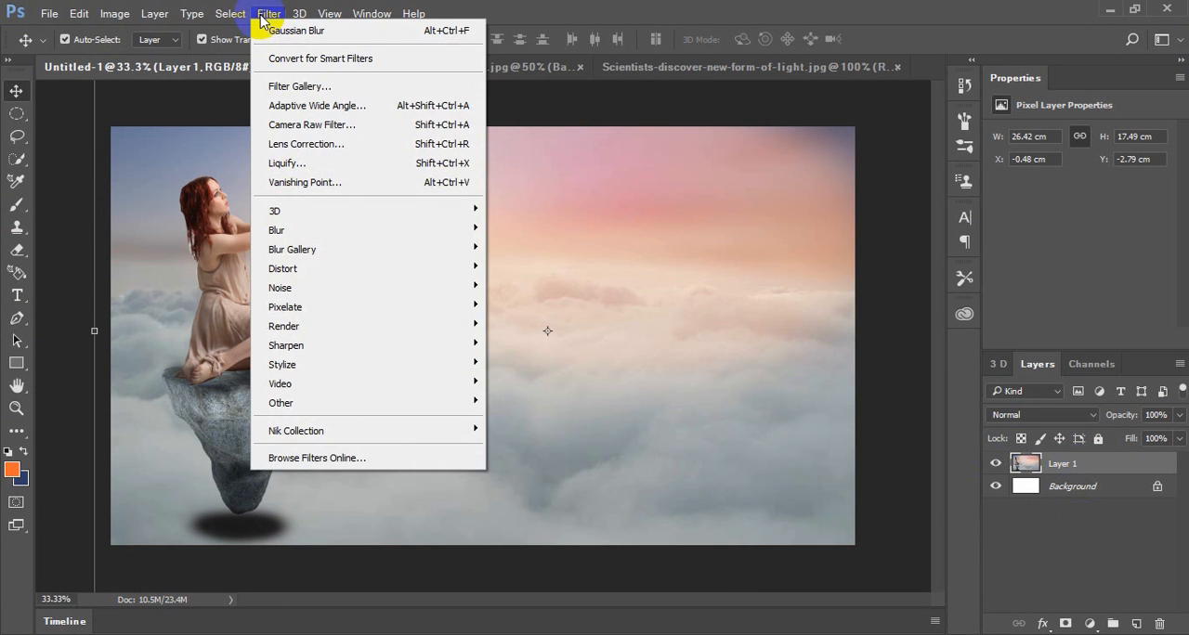
{"action": "left_click", "coordinate": [293, 125]}
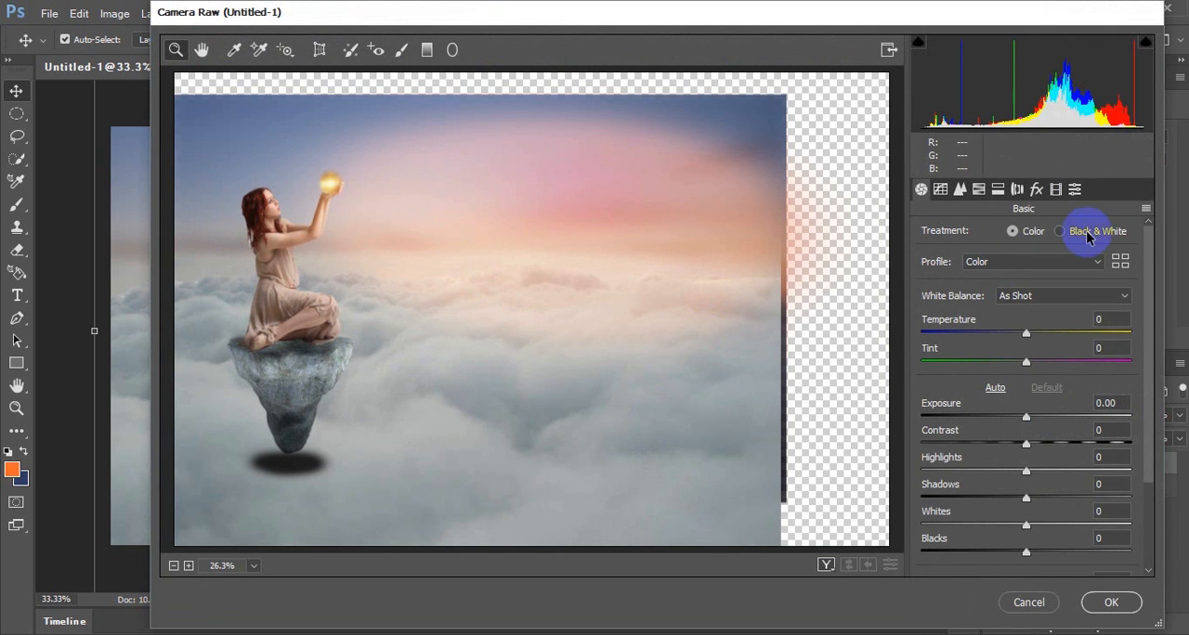
{"action": "left_click", "coordinate": [1146, 211]}
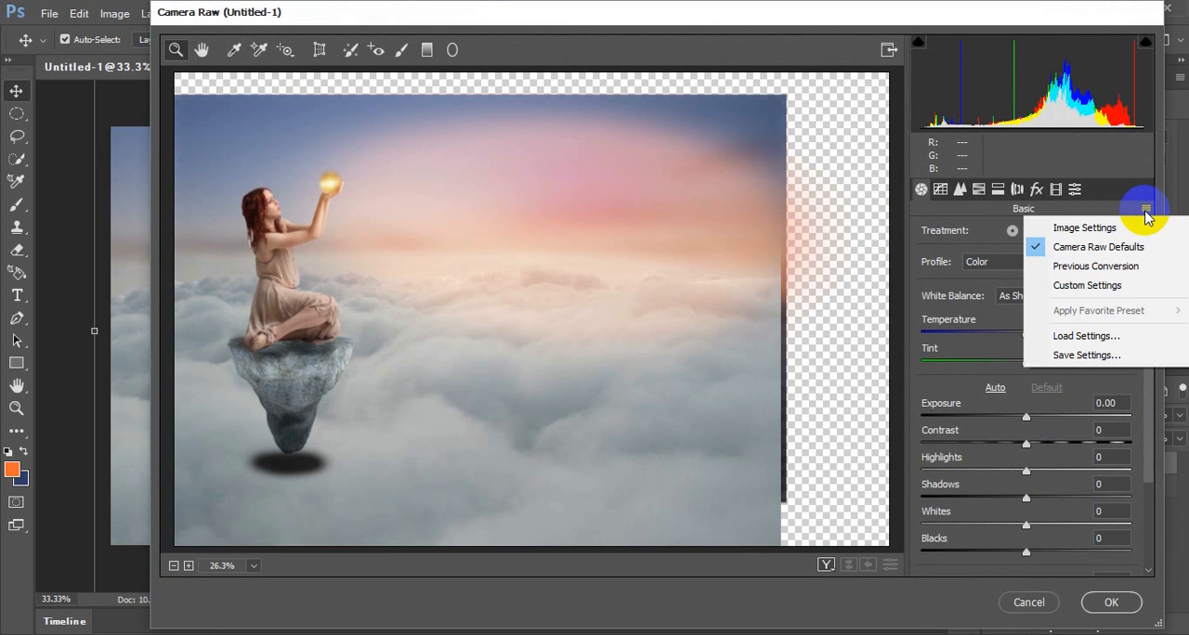
{"action": "left_click", "coordinate": [1112, 336]}
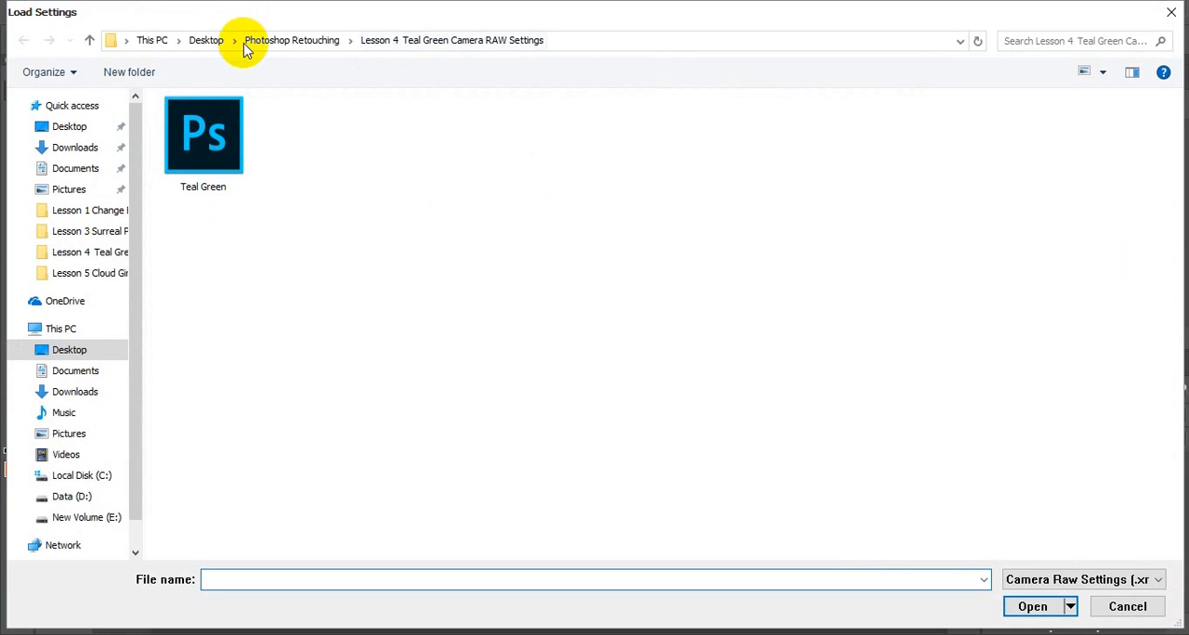
{"action": "left_click", "coordinate": [292, 40]}
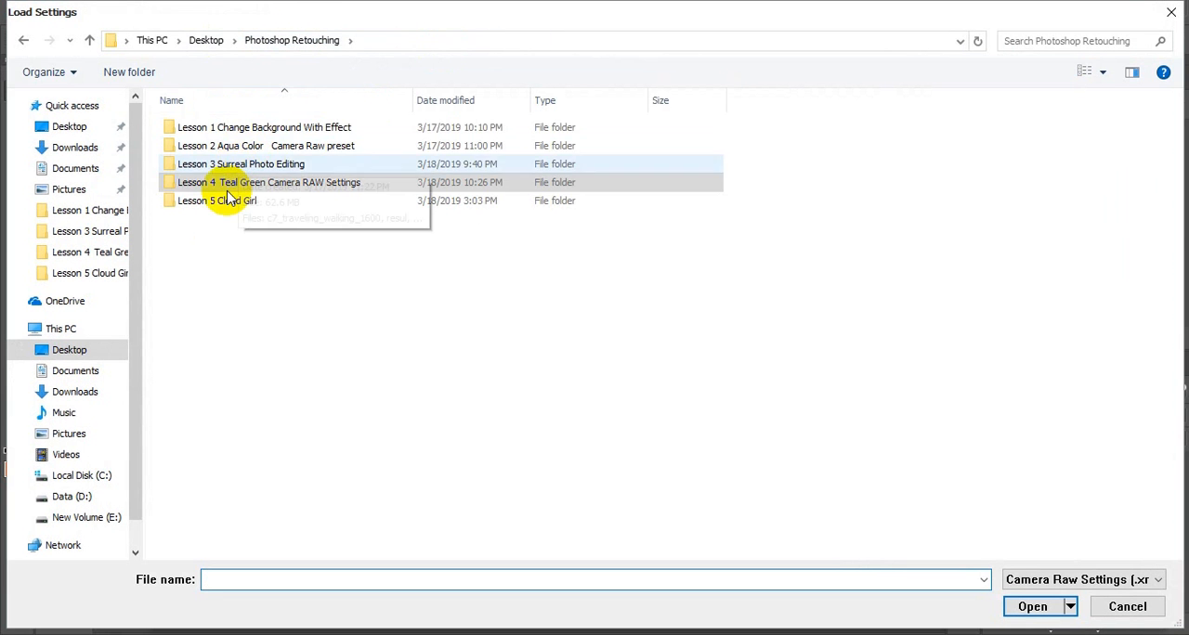
{"action": "double_click", "coordinate": [232, 199]}
{"action": "double_click", "coordinate": [218, 154]}
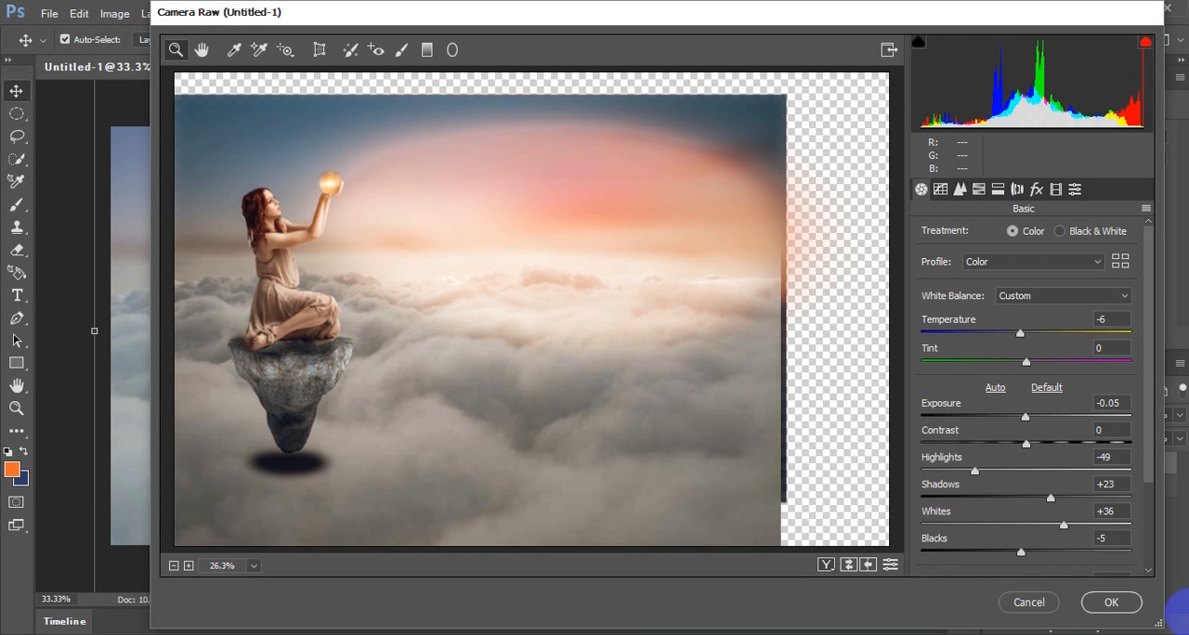
{"action": "left_click", "coordinate": [1114, 602]}
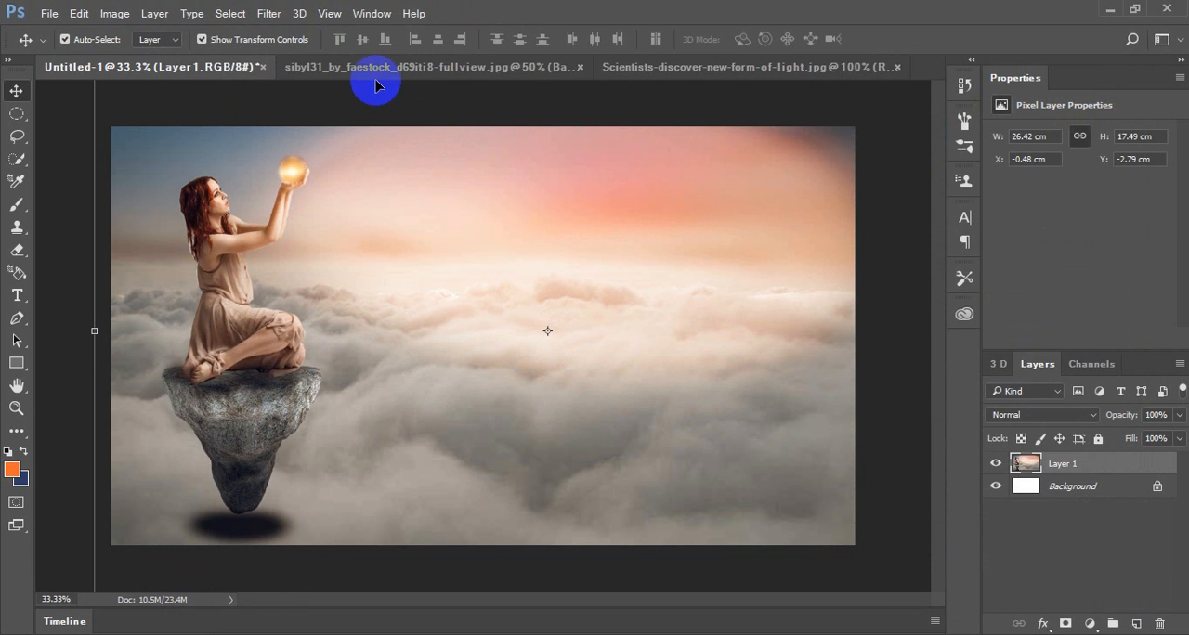
Apply the Color Efex Pro 4 Cross Processing filter to Layer 1 using method B10 at 33% strength
{"action": "left_click", "coordinate": [268, 13]}
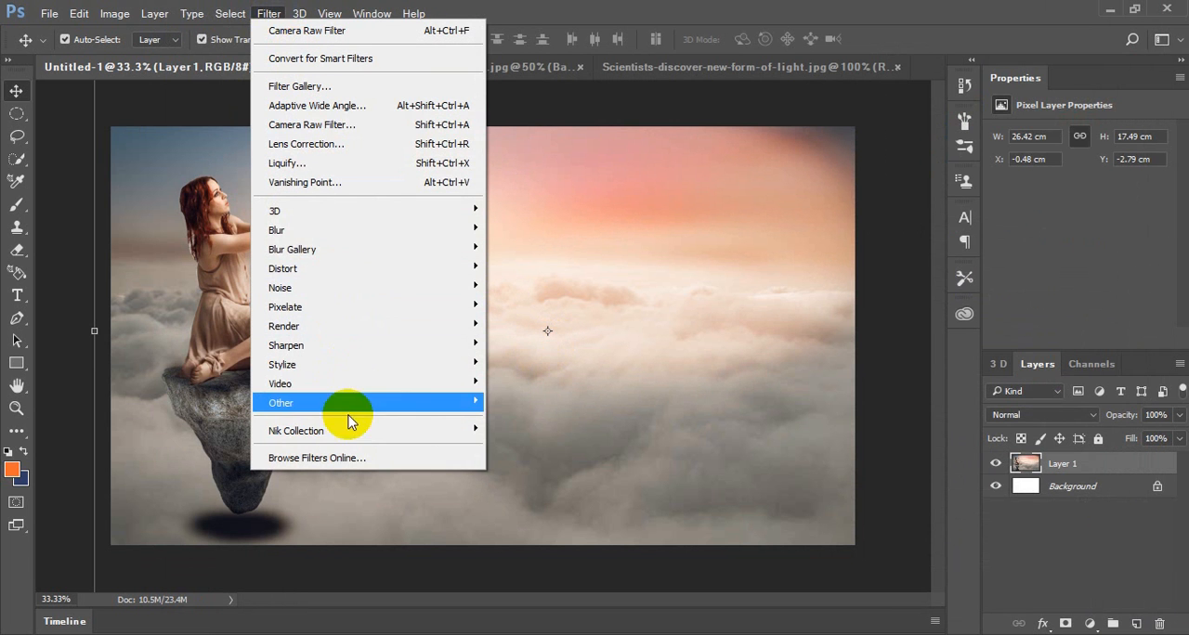
{"action": "mouse_move", "coordinate": [353, 430]}
{"action": "left_click", "coordinate": [534, 450]}
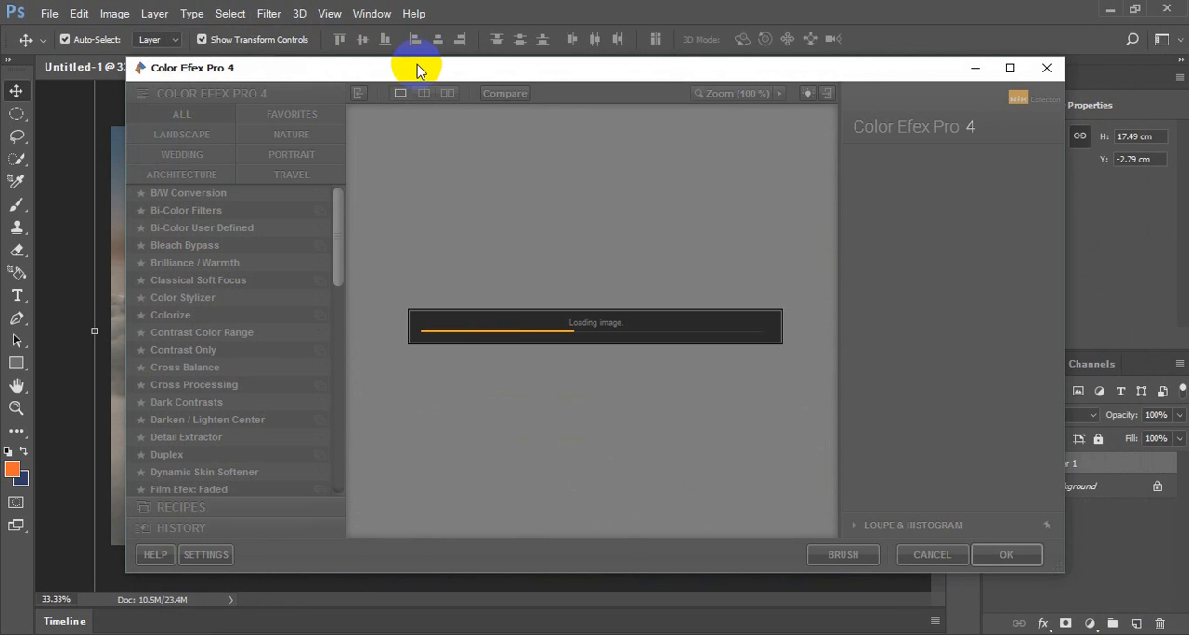
{"action": "left_click_drag", "start_coordinate": [418, 72], "coordinate": [711, 48]}
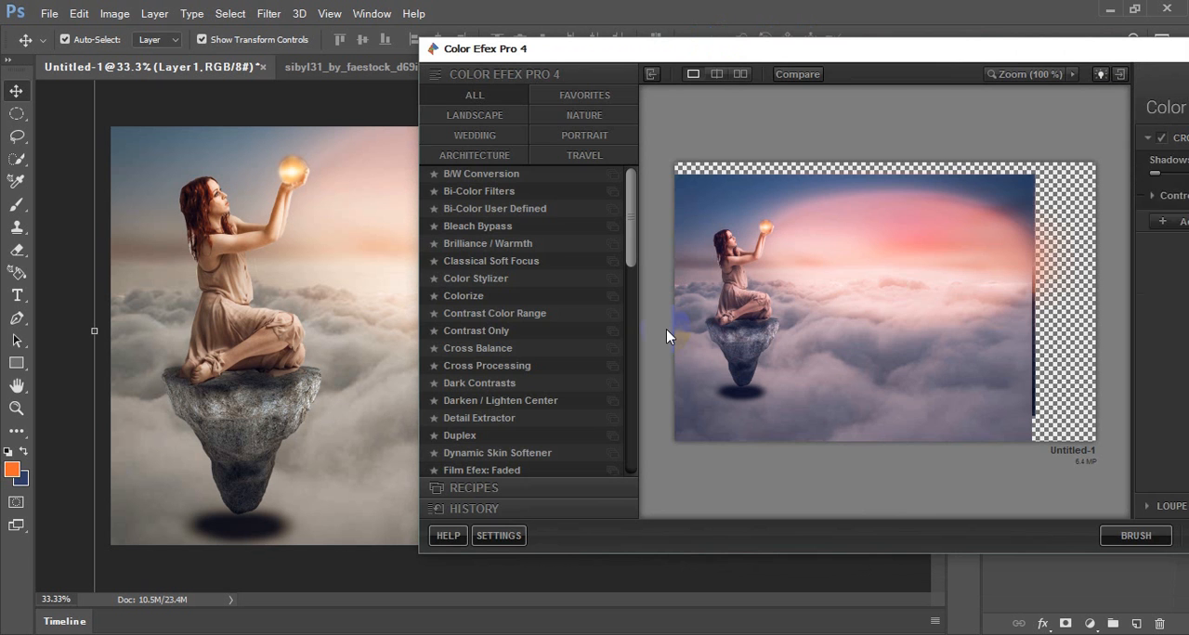
{"action": "left_click", "coordinate": [773, 52]}
{"action": "left_click_drag", "start_coordinate": [773, 52], "coordinate": [555, 50]}
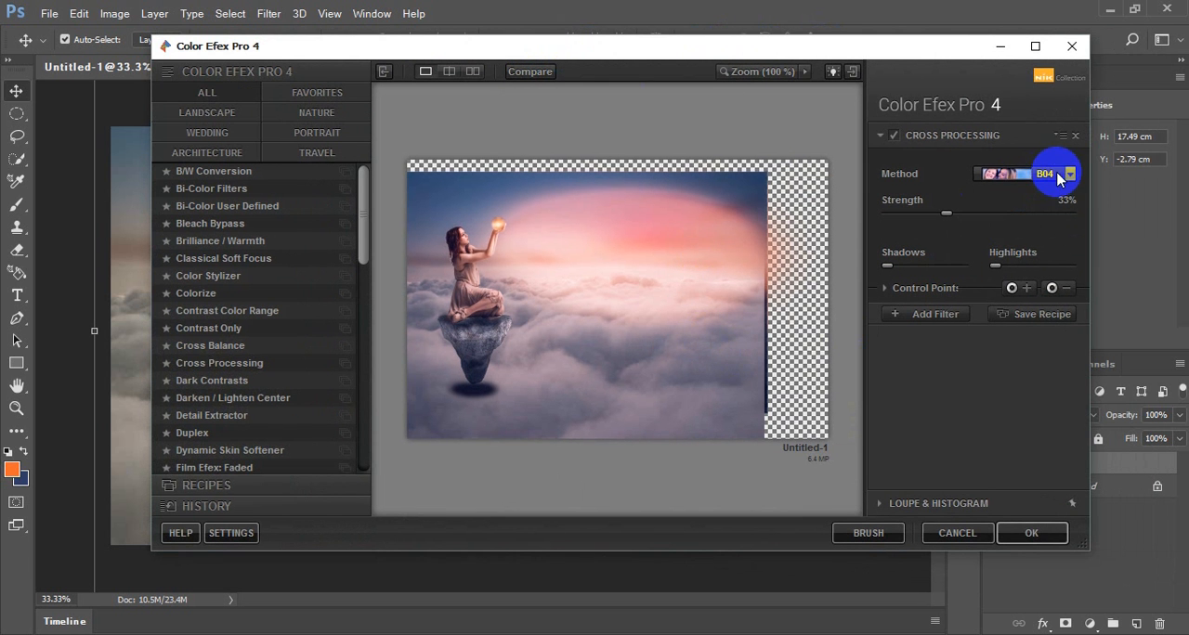
{"action": "left_click", "coordinate": [246, 367]}
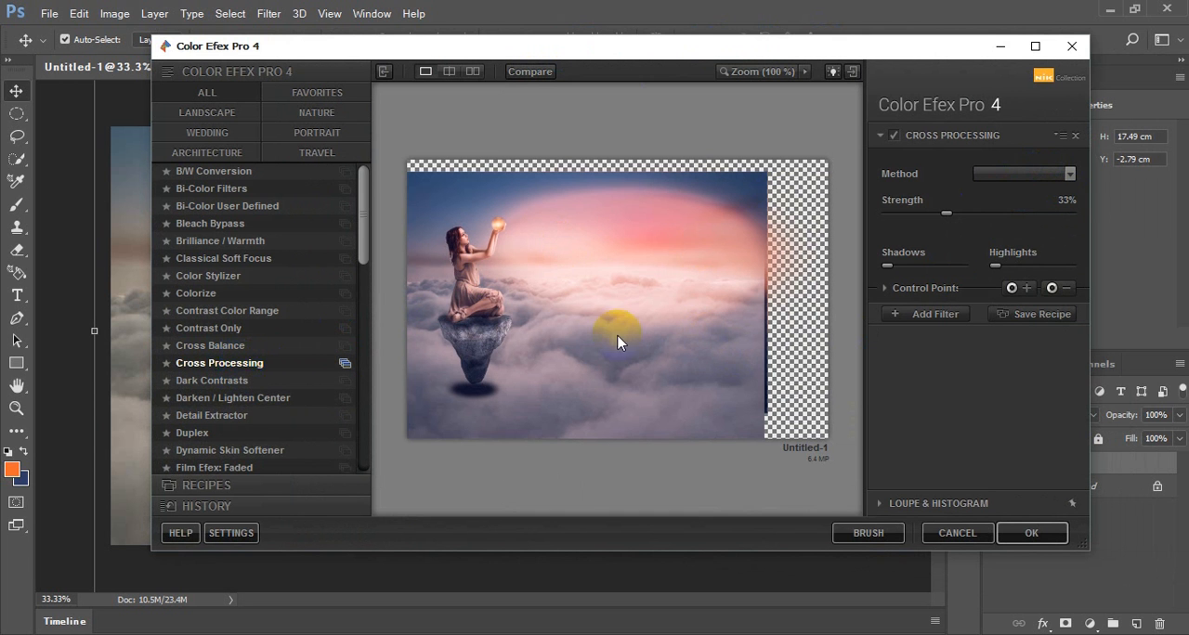
{"action": "left_click", "coordinate": [1048, 178]}
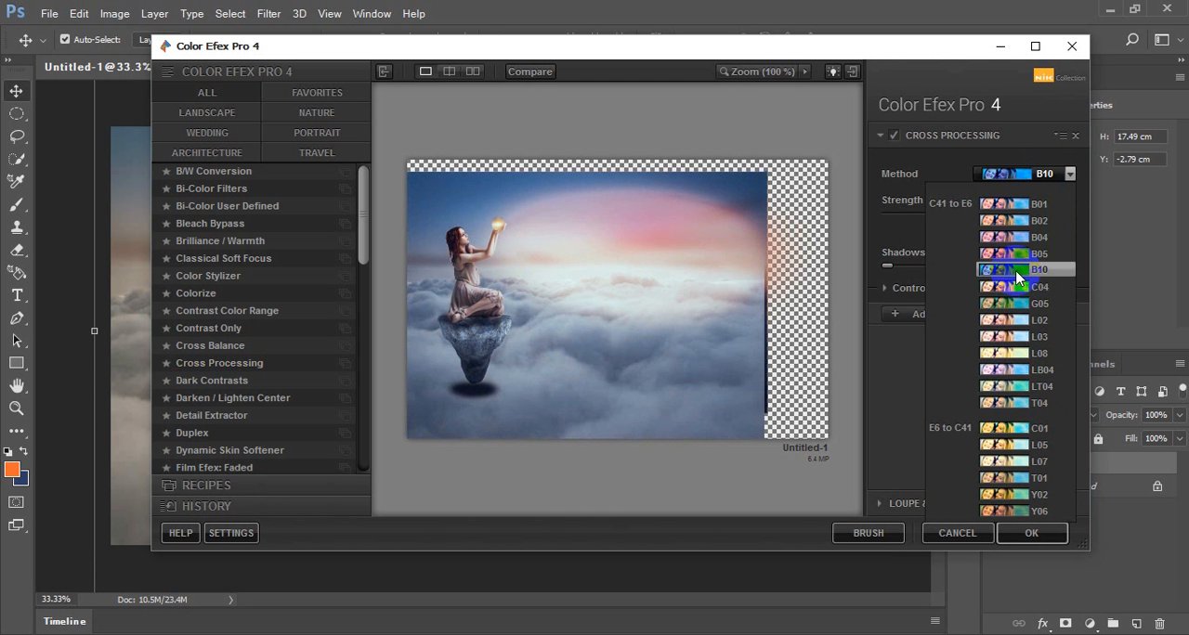
{"action": "left_click", "coordinate": [1019, 271]}
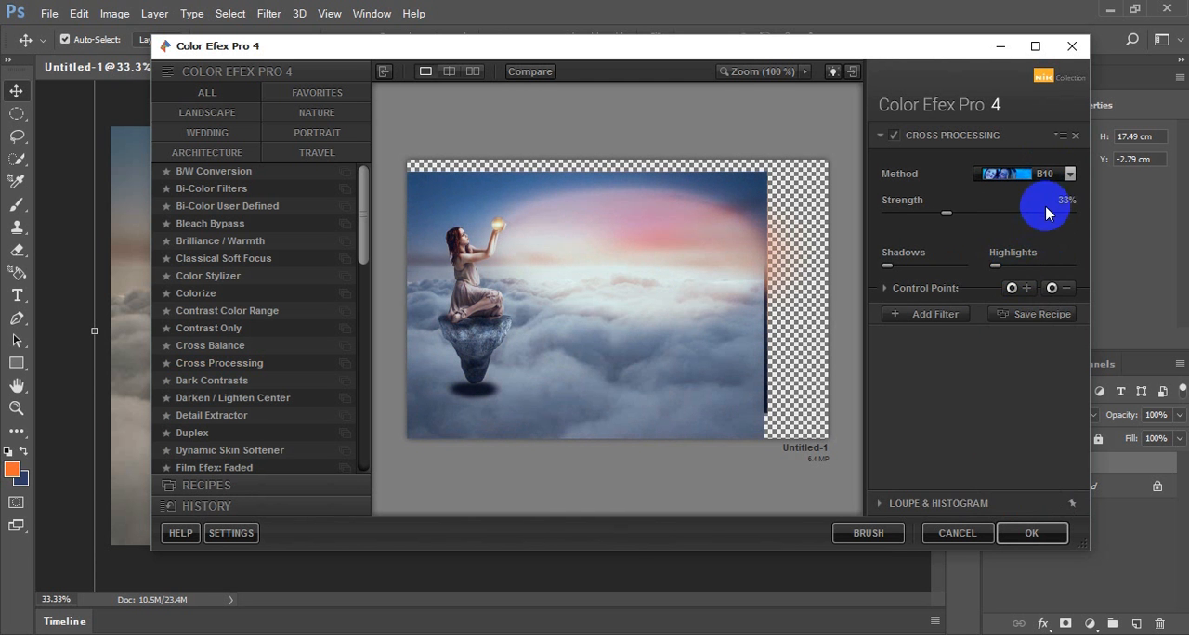
{"action": "left_click", "coordinate": [1032, 529]}
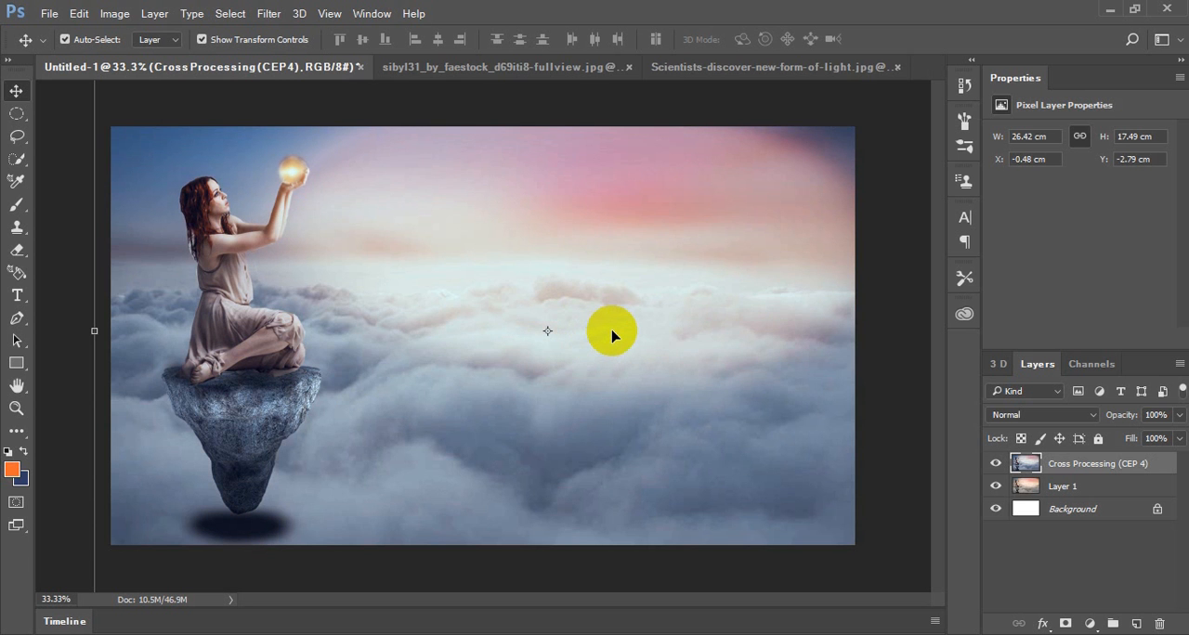
Examine the cross-processed girl, glowing crystal ball and clouds up close, and check the whole composition
{"action": "key", "text": "ctrl+minus"}
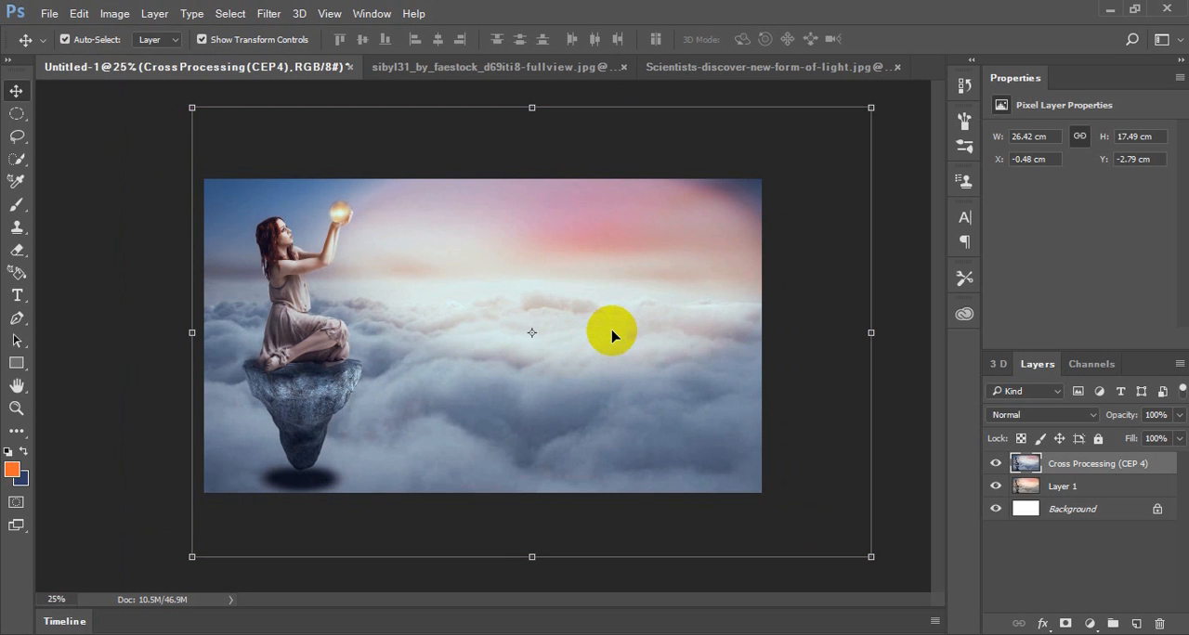
{"action": "key", "text": "ctrl+plus"}
{"action": "key", "text": "ctrl+plus"}
{"action": "key", "text": "ctrl+plus"}
{"action": "key", "text": "ctrl+plus"}
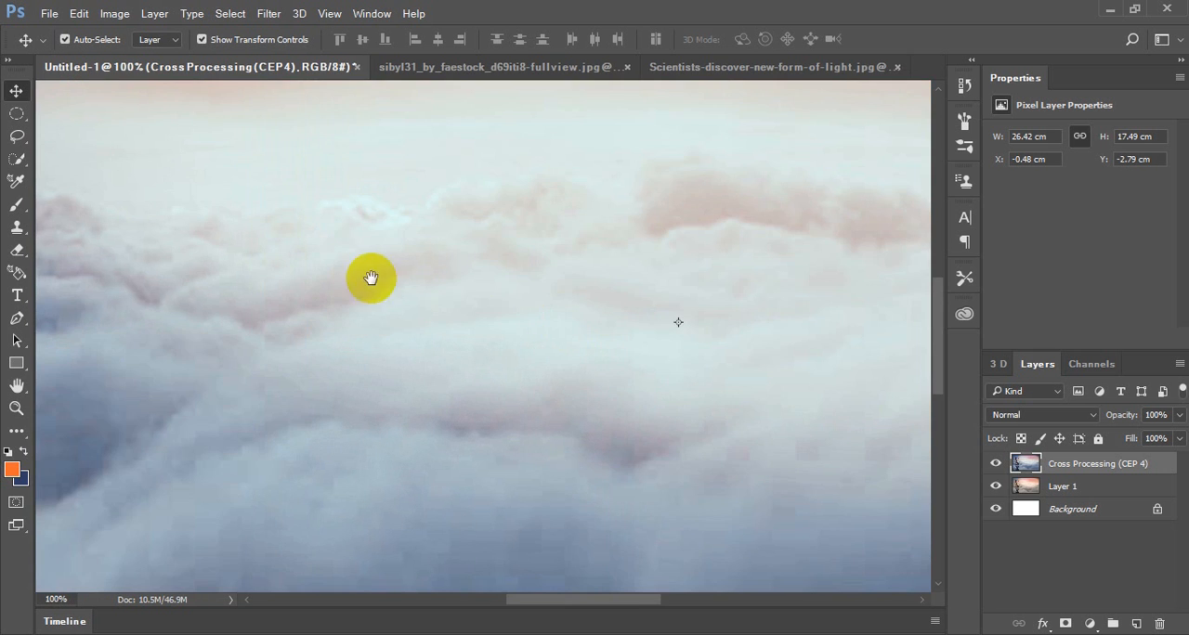
{"action": "left_click_drag", "start_coordinate": [372, 278], "coordinate": [754, 465]}
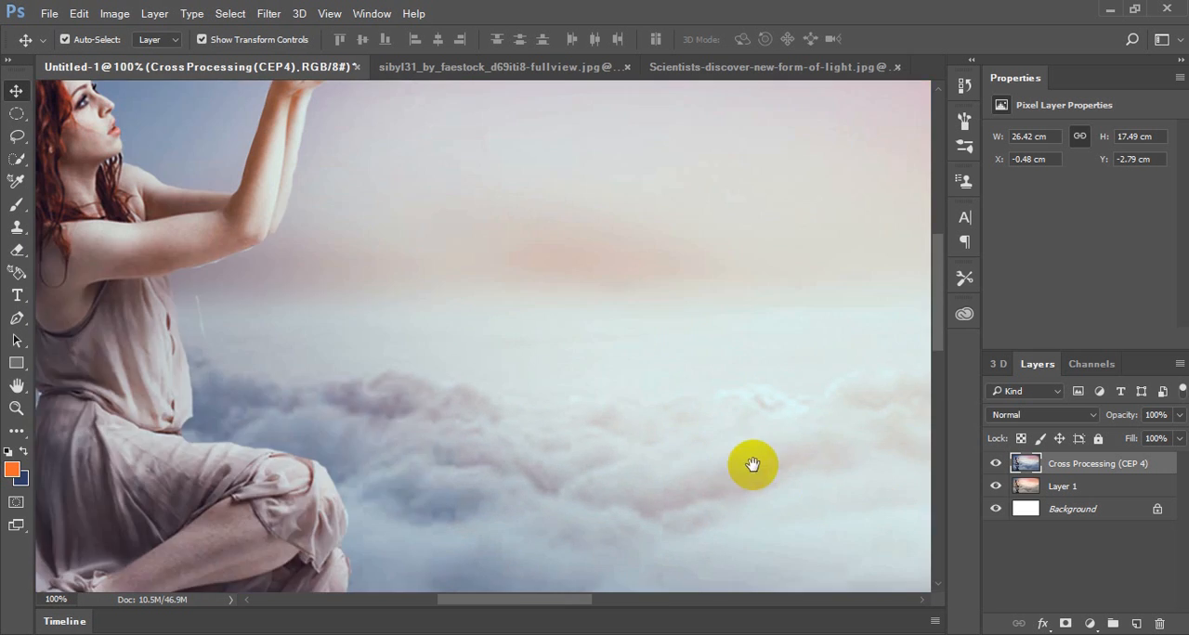
{"action": "left_click_drag", "start_coordinate": [456, 355], "coordinate": [302, 220]}
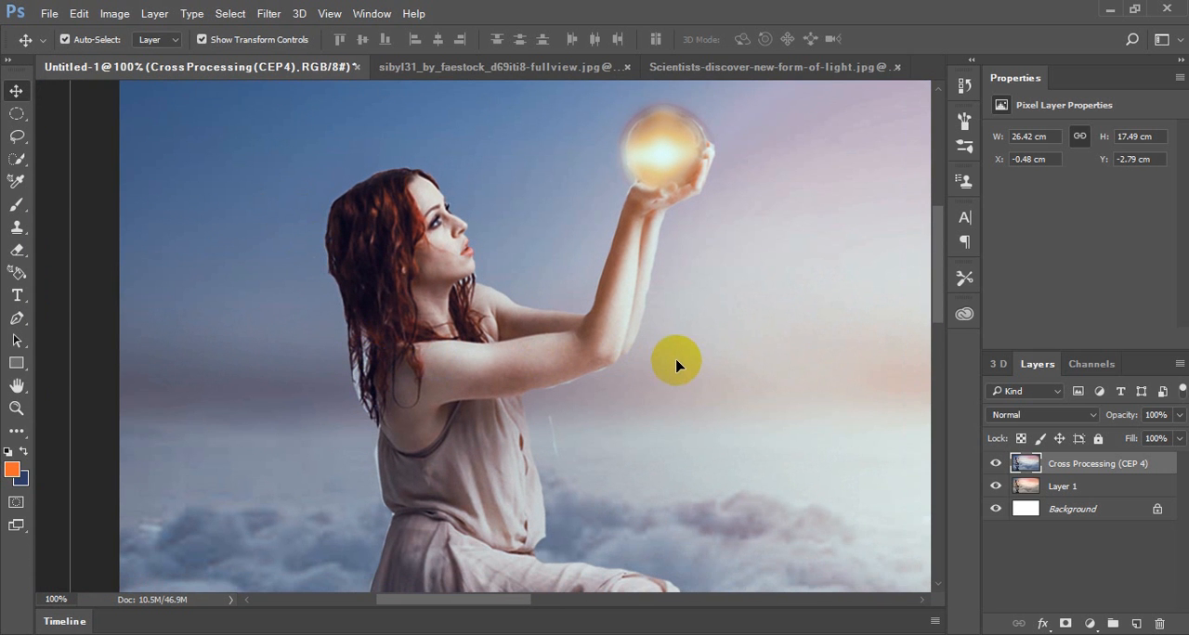
{"action": "key", "text": "ctrl+minus"}
{"action": "key", "text": "ctrl+minus"}
{"action": "key", "text": "ctrl+minus"}
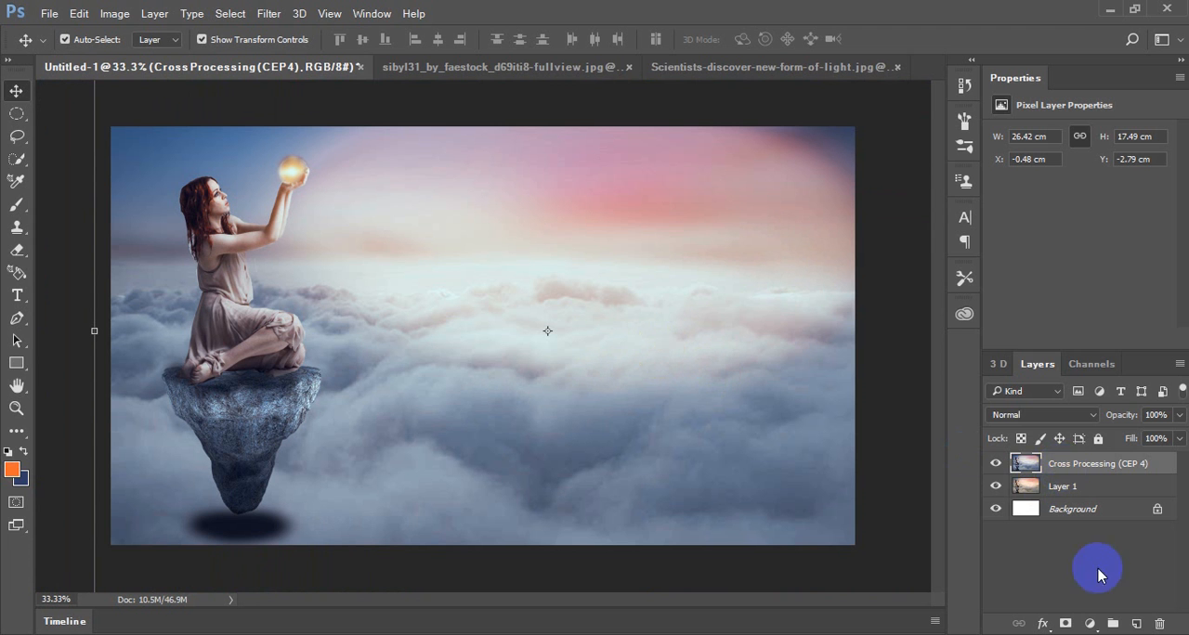
Add a Gradient Fill layer above the Cross Processing layer using the semi-transparent grey neutral density gradient preset
{"action": "left_click", "coordinate": [1089, 625]}
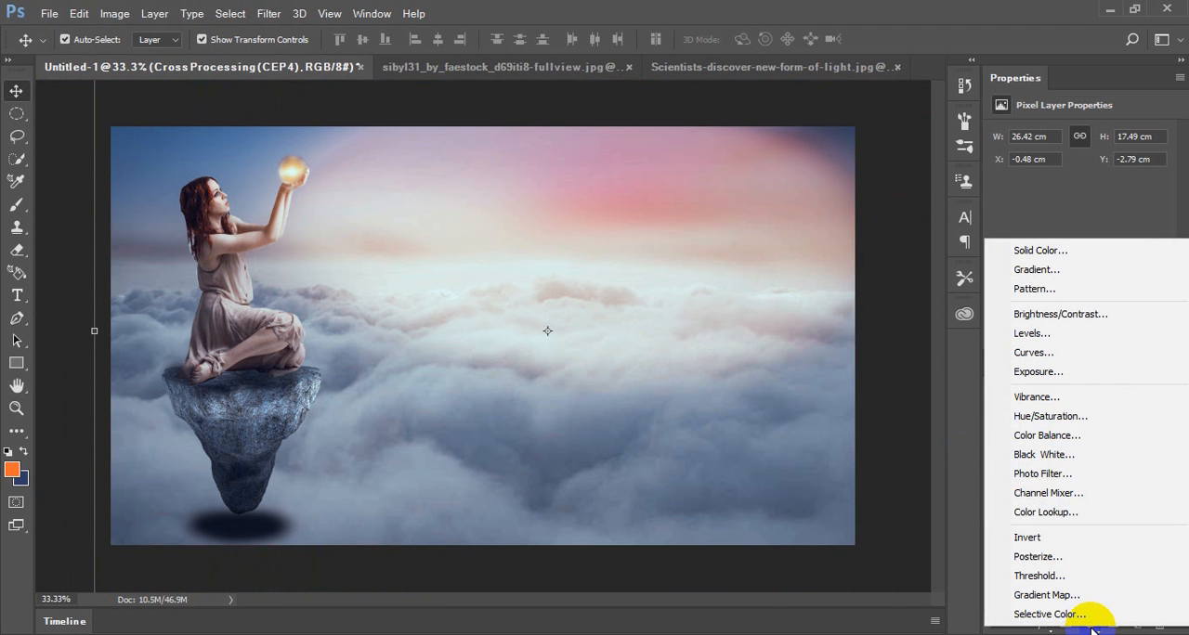
{"action": "left_click", "coordinate": [1092, 626]}
{"action": "left_click", "coordinate": [1091, 627]}
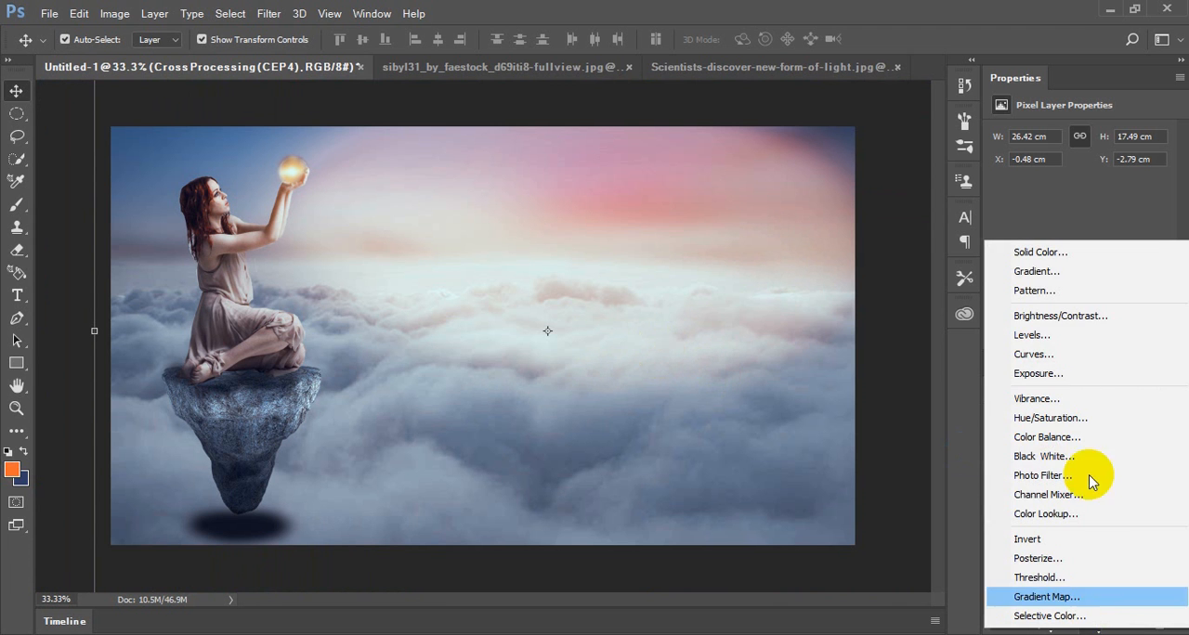
{"action": "left_click", "coordinate": [1035, 271]}
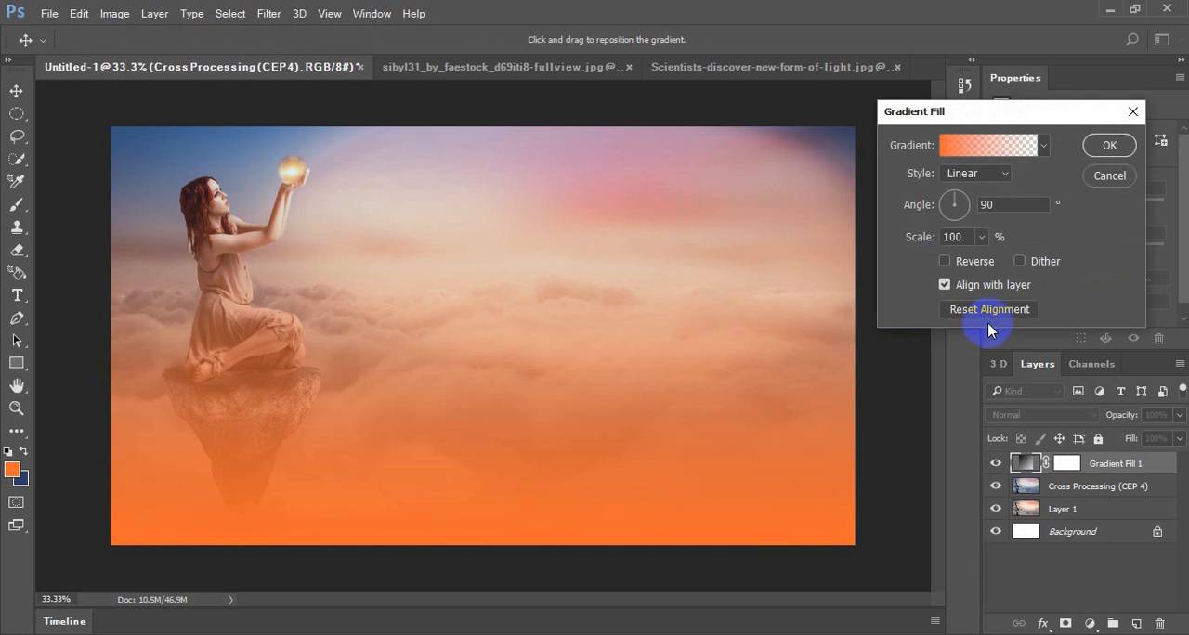
{"action": "left_click", "coordinate": [1043, 144]}
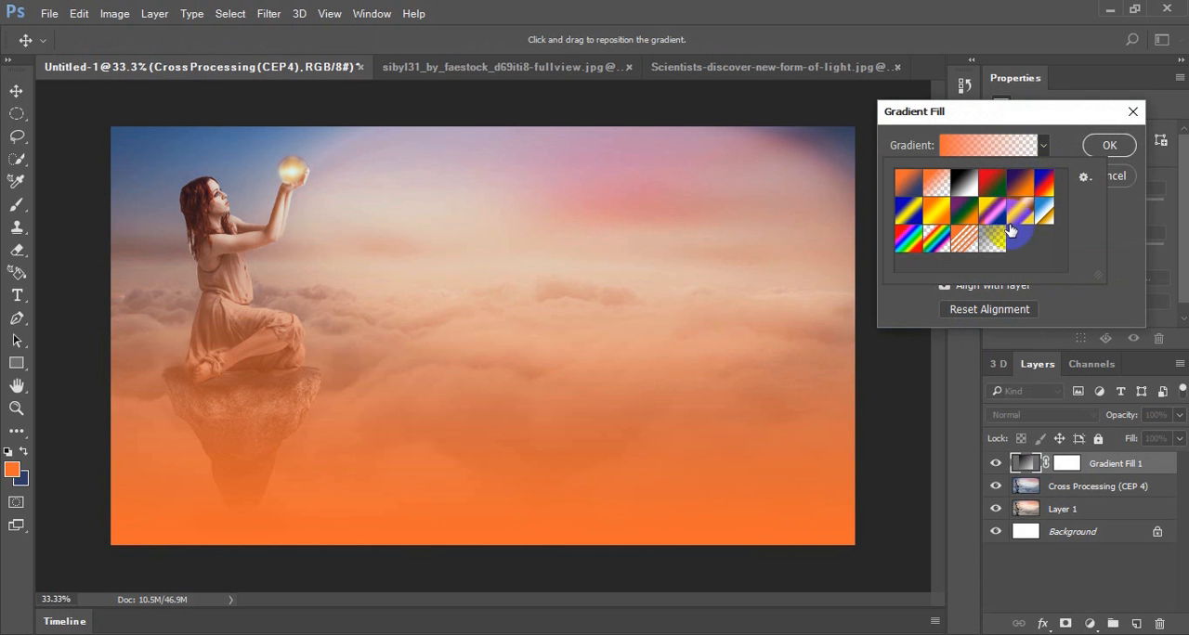
{"action": "left_click", "coordinate": [994, 238]}
{"action": "left_click", "coordinate": [1054, 113]}
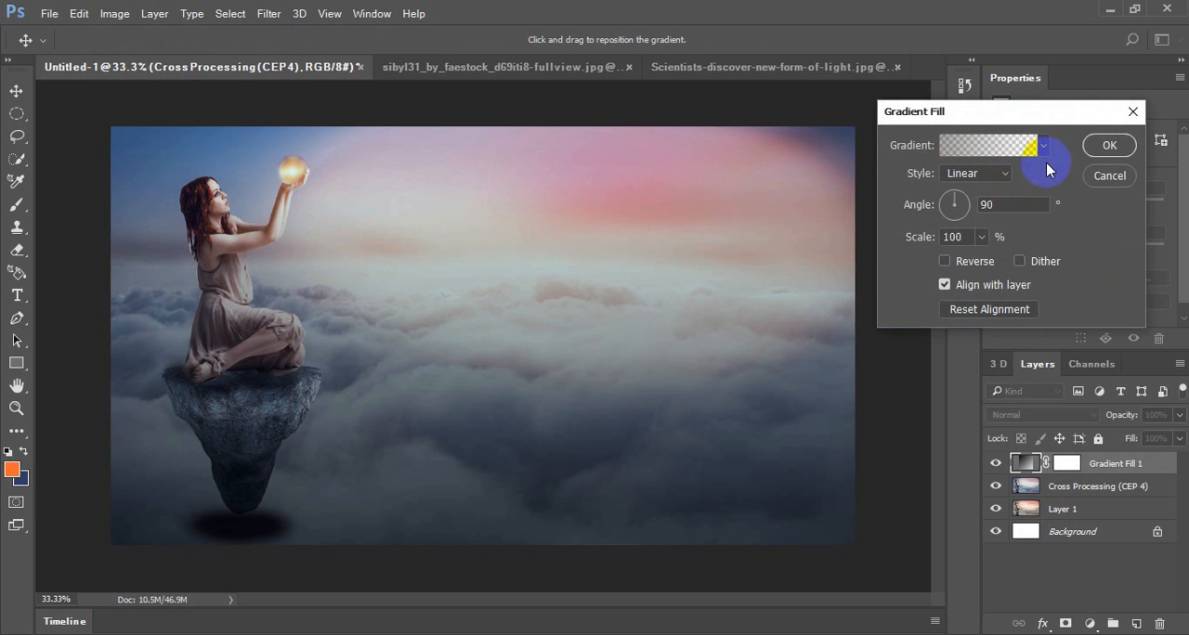
Make the gradient fill radial with an angle of 0° and reverse it so the edges darken
{"action": "left_click", "coordinate": [982, 173]}
{"action": "left_click", "coordinate": [986, 196]}
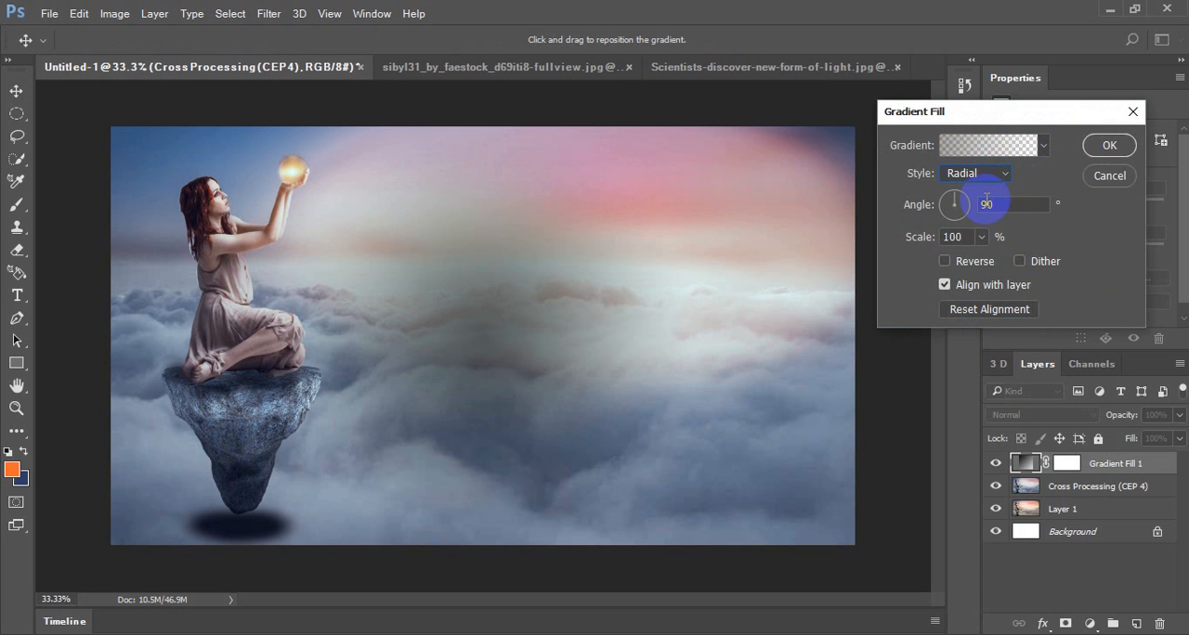
{"action": "left_click", "coordinate": [954, 202]}
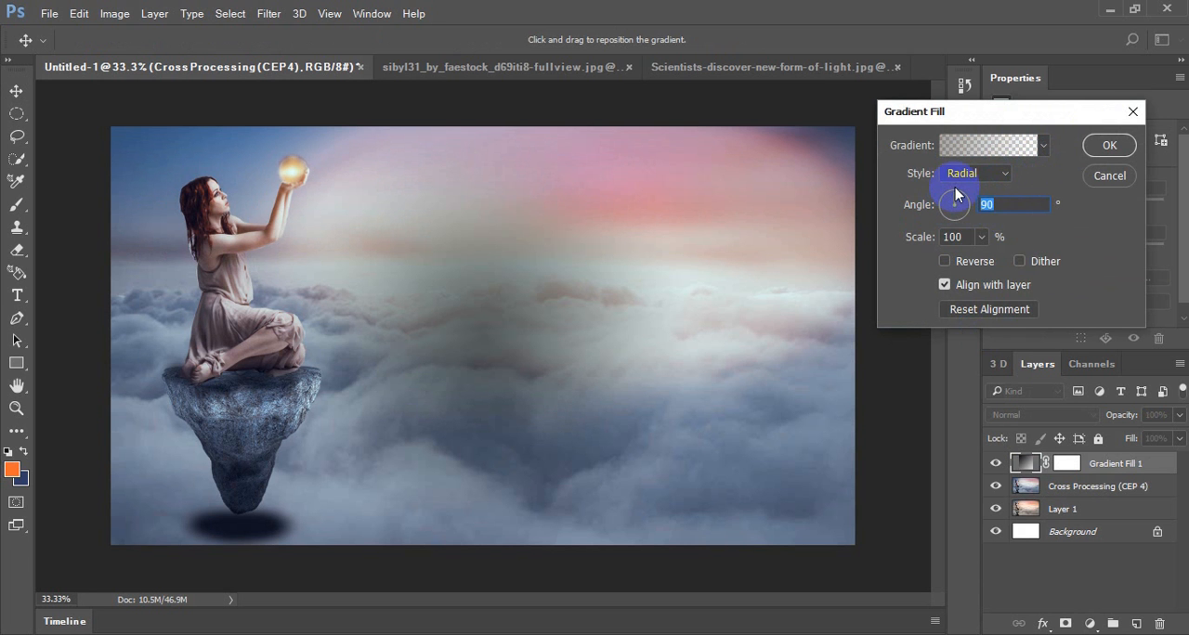
{"action": "type", "text": "0"}
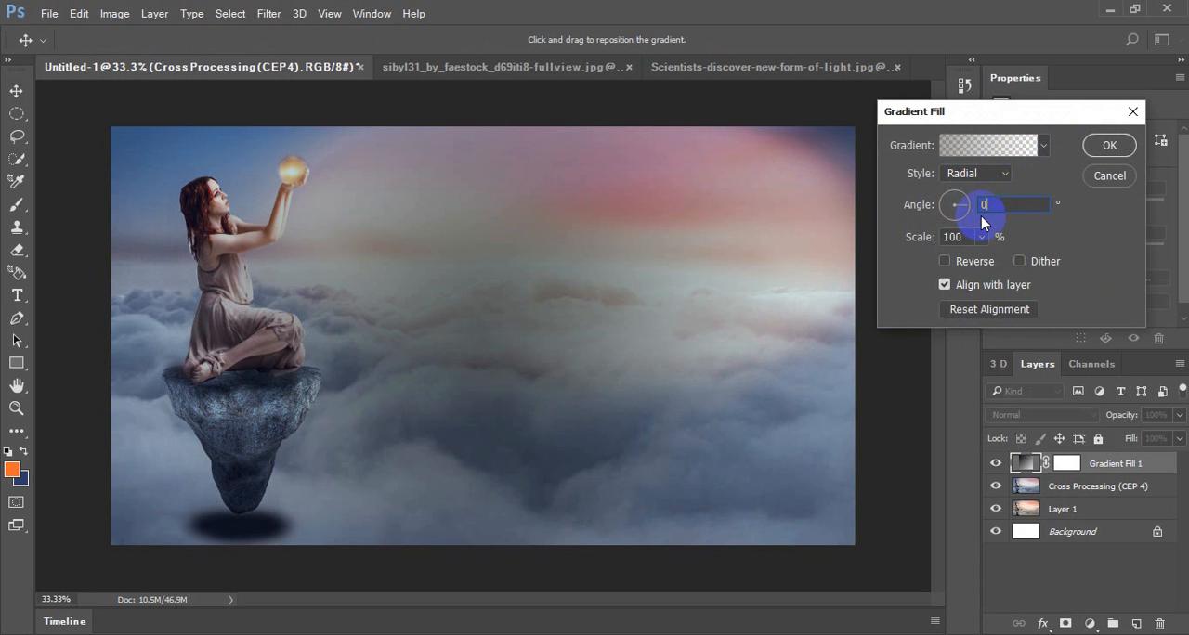
{"action": "left_click", "coordinate": [984, 238]}
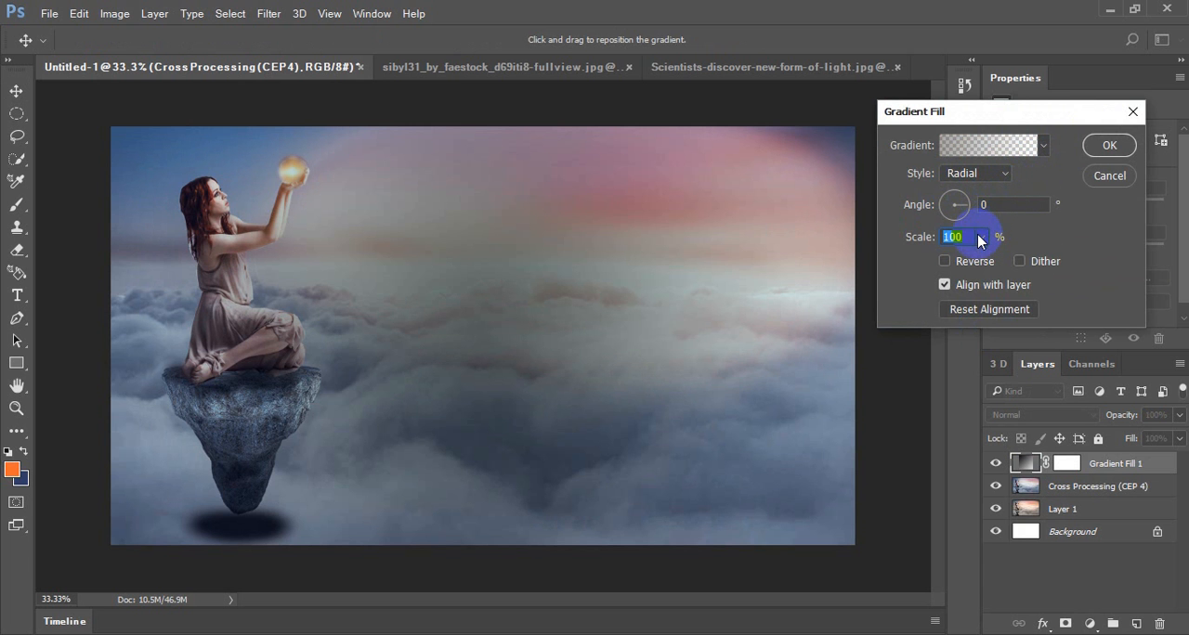
{"action": "left_click", "coordinate": [946, 262]}
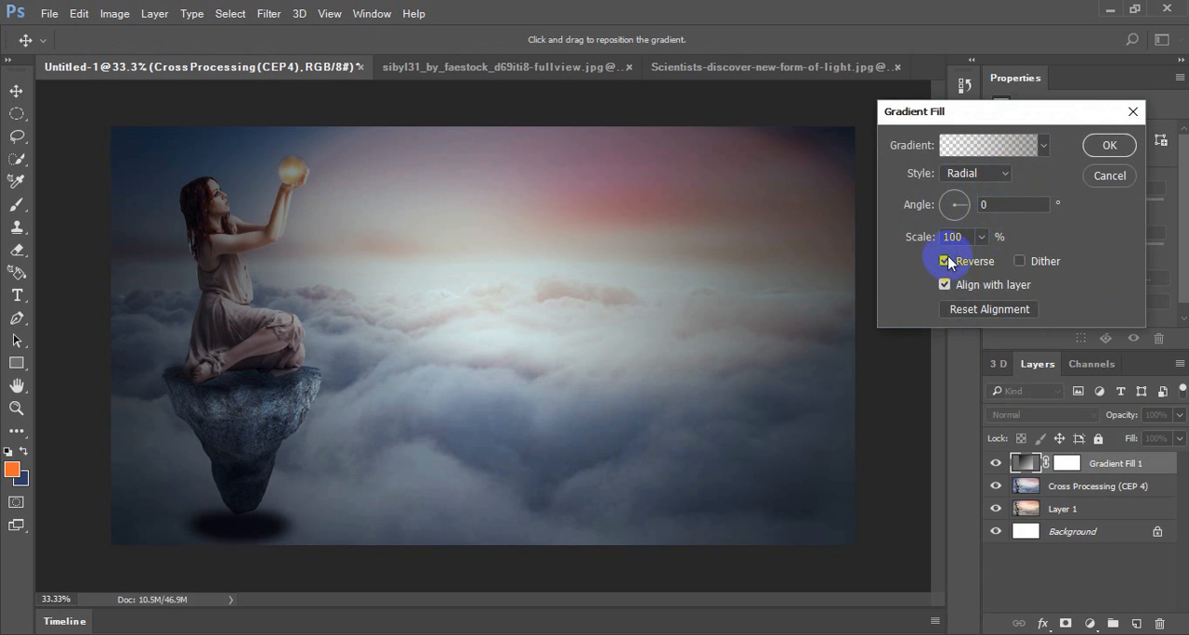
Enlarge the radial gradient's scale to 253% and accept the vignette fill
{"action": "left_click", "coordinate": [982, 238]}
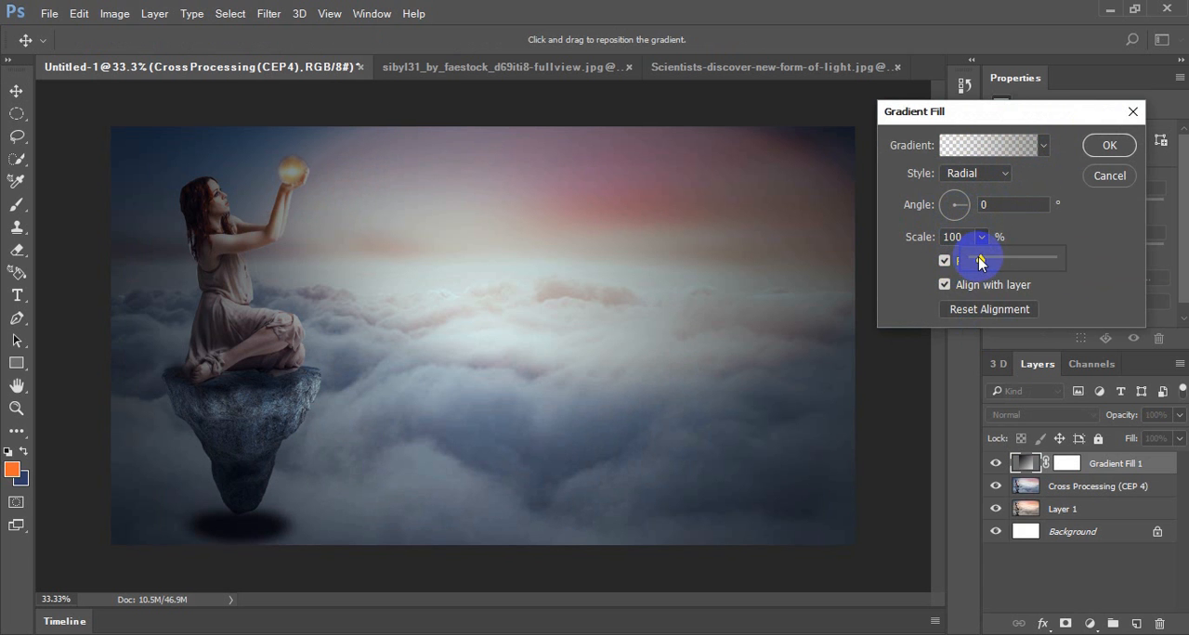
{"action": "mouse_move", "coordinate": [979, 264]}
{"action": "left_mouse_down"}
{"action": "mouse_move", "coordinate": [1015, 262]}
{"action": "mouse_move", "coordinate": [973, 265]}
{"action": "mouse_move", "coordinate": [990, 266]}
{"action": "left_mouse_up"}
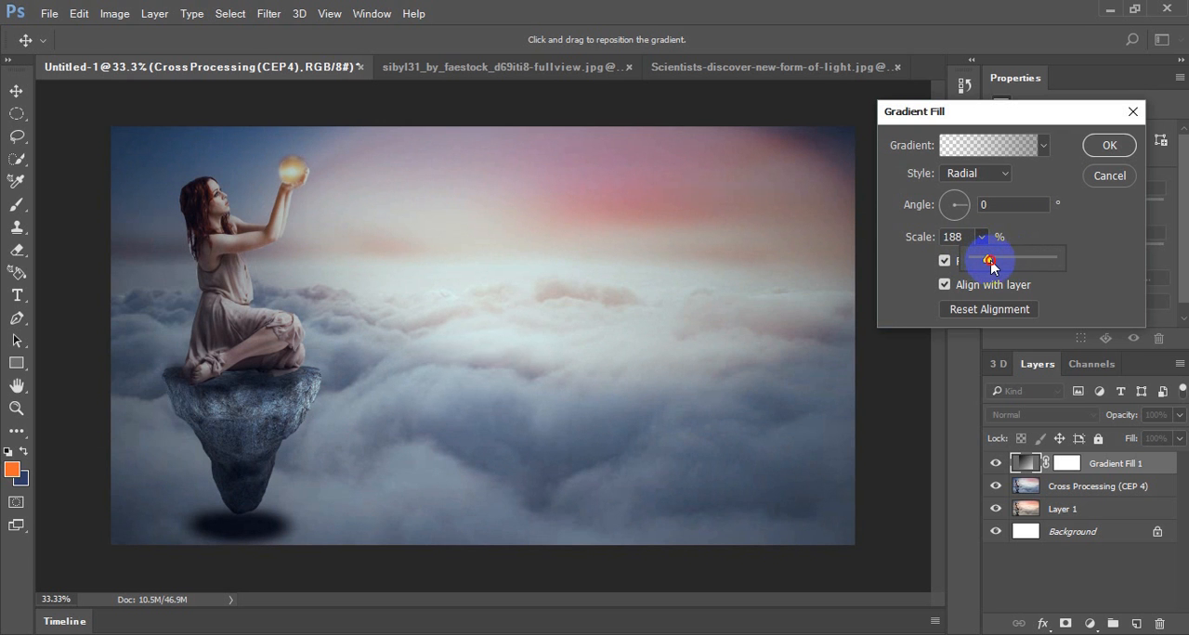
{"action": "left_click_drag", "start_coordinate": [990, 265], "coordinate": [992, 265]}
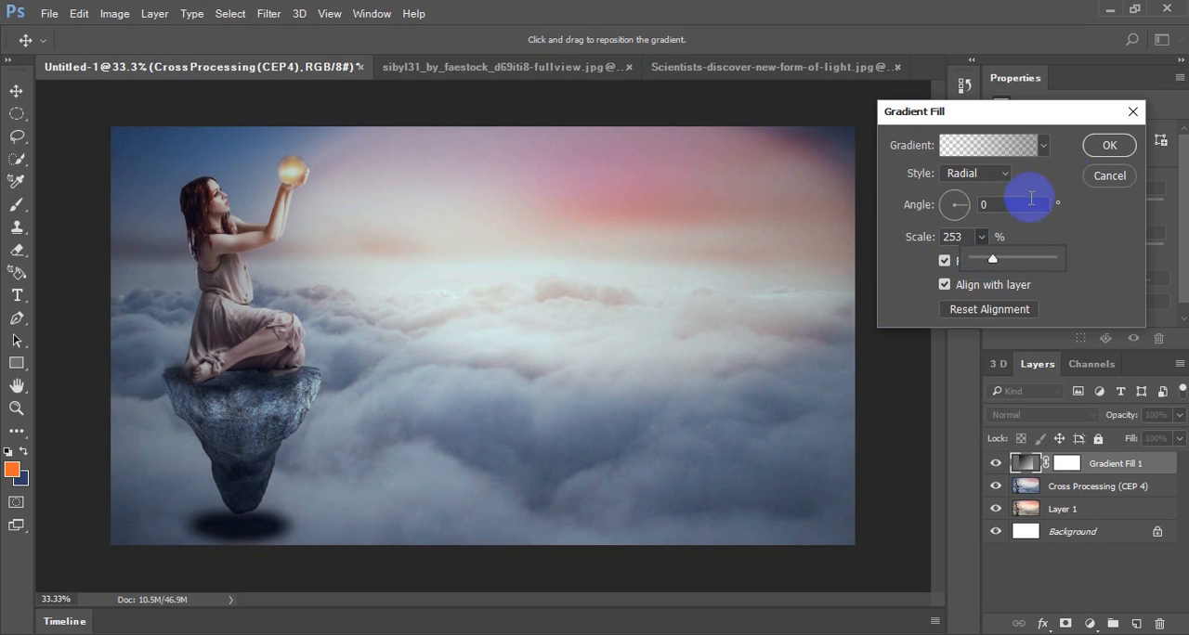
{"action": "left_click", "coordinate": [1101, 148]}
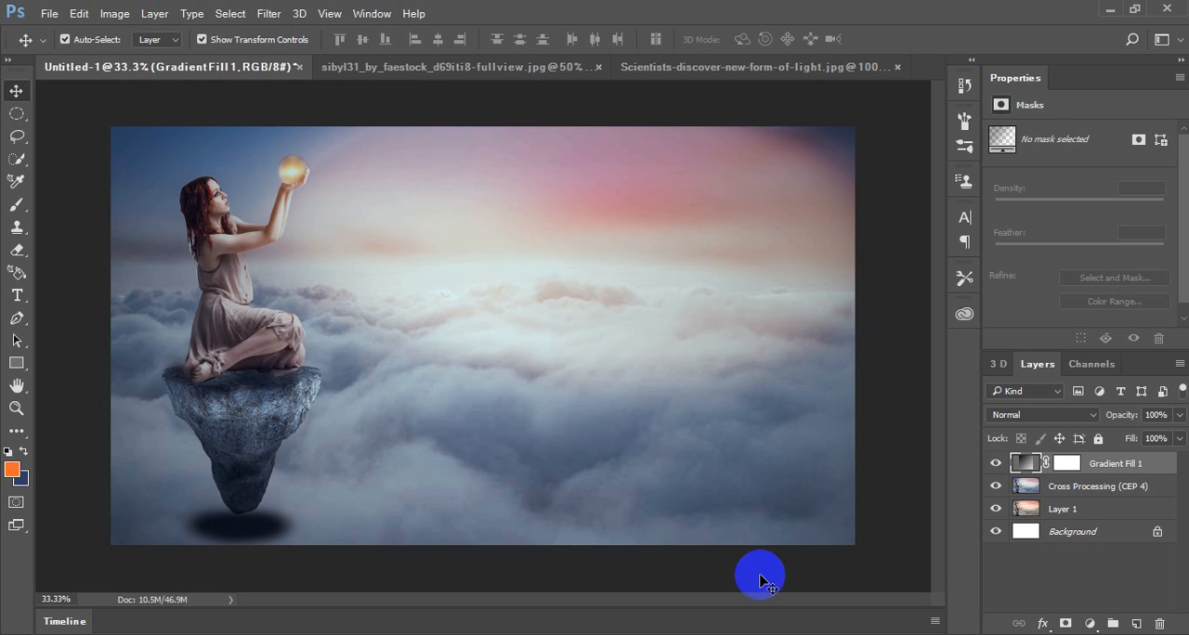
Switch to Photos to view the Info Tech Computer Center page image, and bring up the Notepad contact and computer specification notes
{"action": "left_click", "coordinate": [666, 575]}
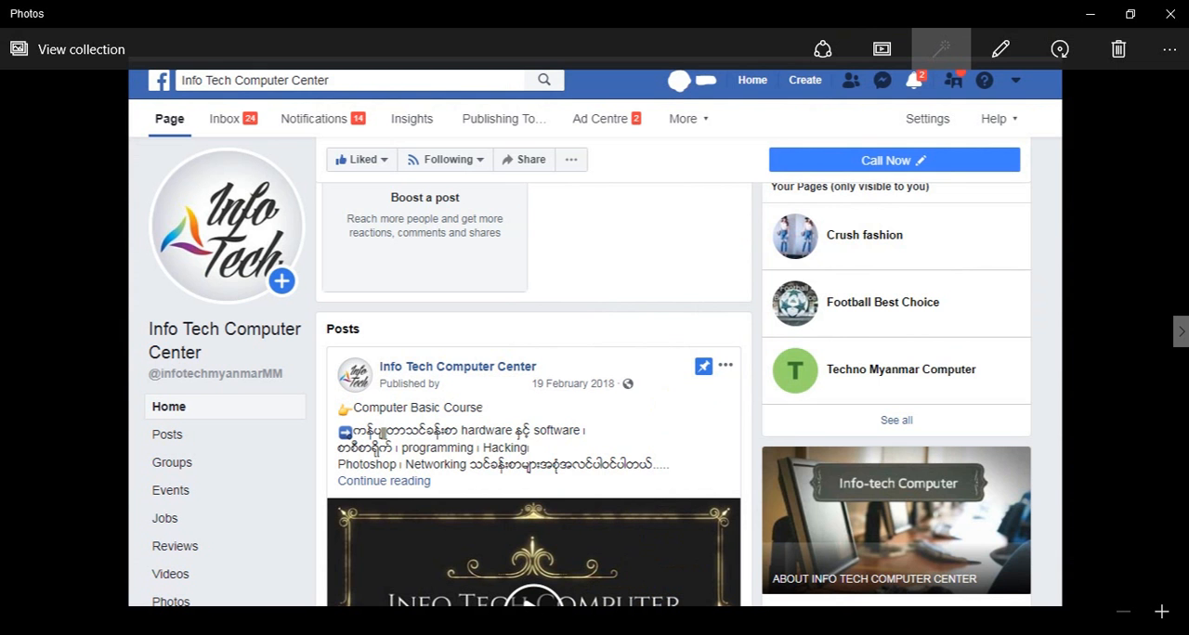
{"action": "left_click", "coordinate": [667, 634]}
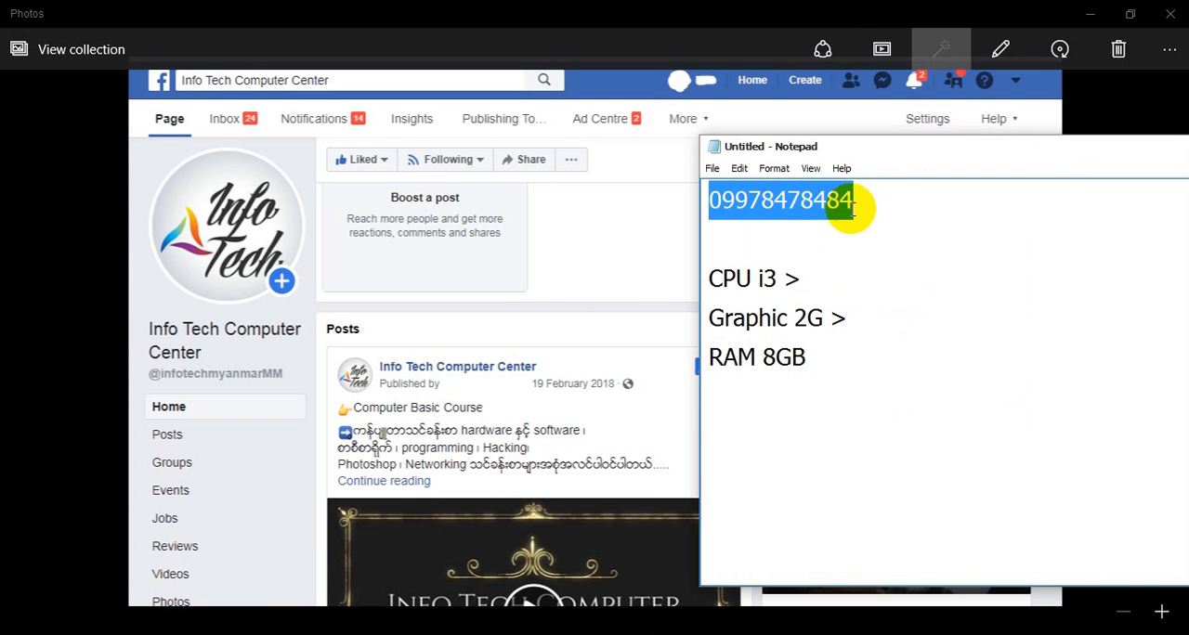